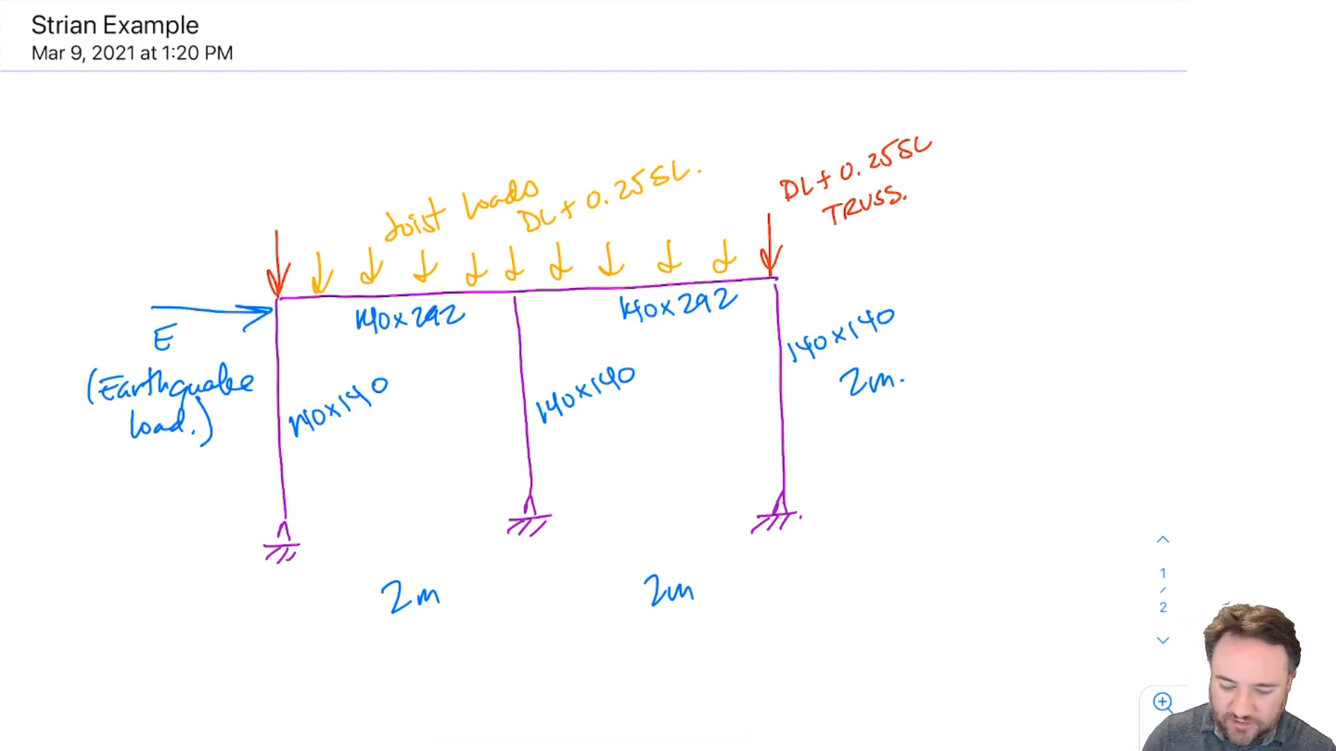
Underline the TRUSS note in blue and add a green 0.5m Typ. spacing dimension above the first joist loads.
drag(844, 243, 917, 221)
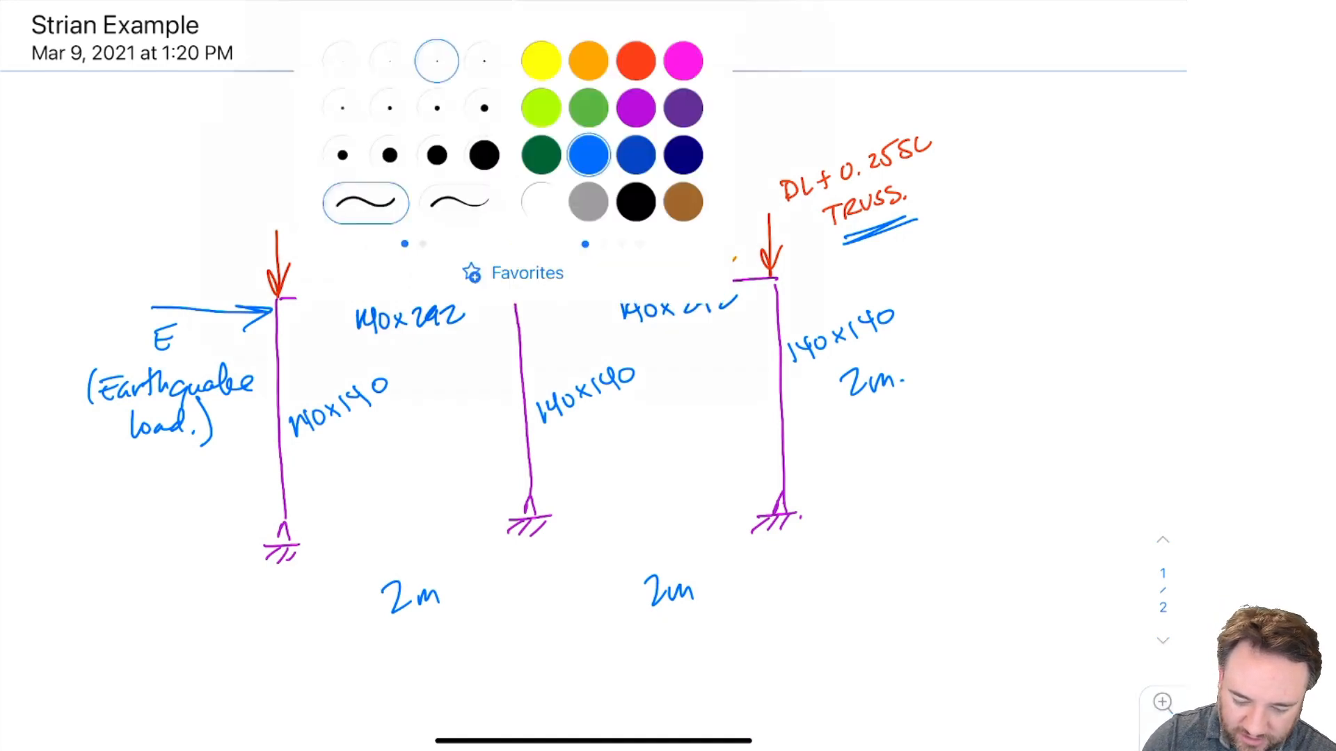
click(588, 107)
drag(323, 163, 321, 224)
drag(369, 150, 369, 220)
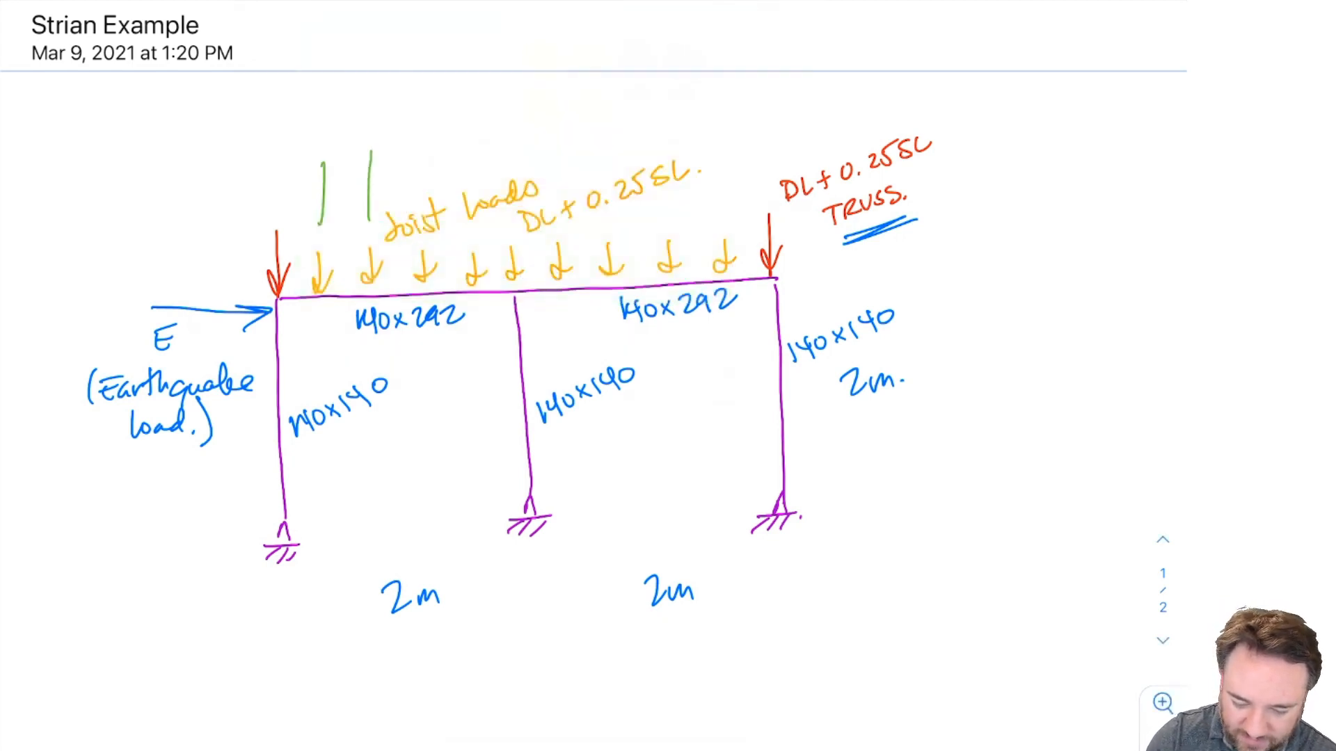
mouse_move(307, 190)
mouse_down()
mouse_move(405, 171)
mouse_move(339, 194)
mouse_up()
mouse_move(344, 130)
mouse_down()
mouse_move(338, 145)
mouse_move(344, 131)
mouse_move(380, 145)
mouse_move(360, 142)
mouse_up()
click(354, 147)
key(ctrl+z)
mouse_move(362, 125)
mouse_down()
mouse_move(412, 132)
mouse_move(439, 165)
mouse_move(450, 132)
mouse_up()
drag(449, 144, 457, 172)
drag(469, 165, 483, 143)
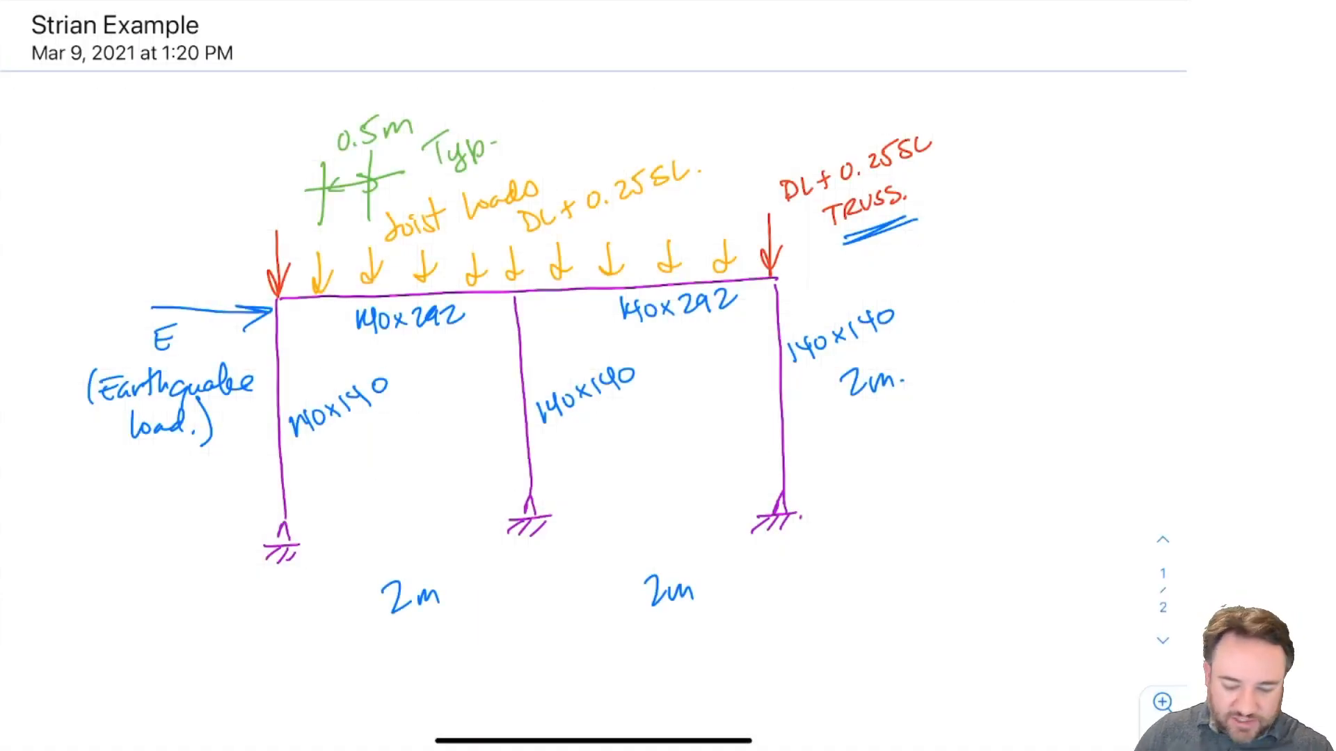
scroll(594, 347, down, 2)
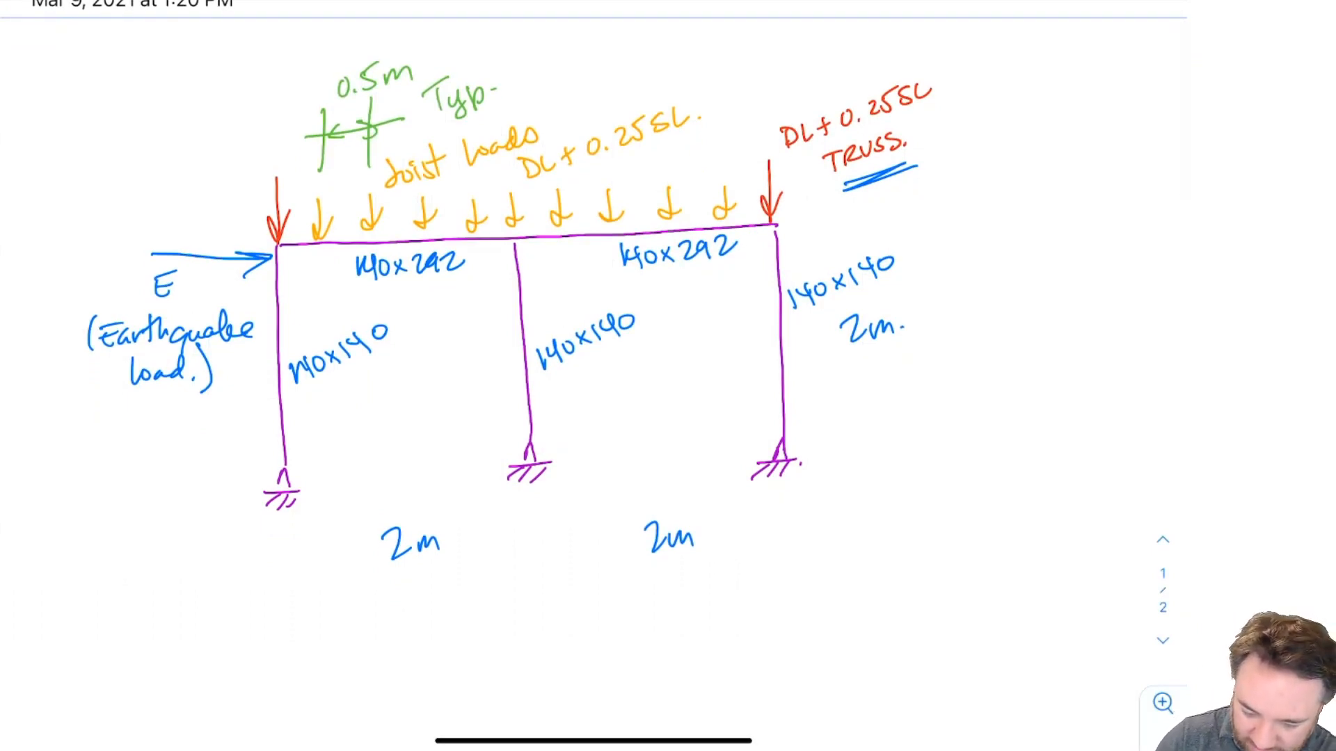
click(636, 155)
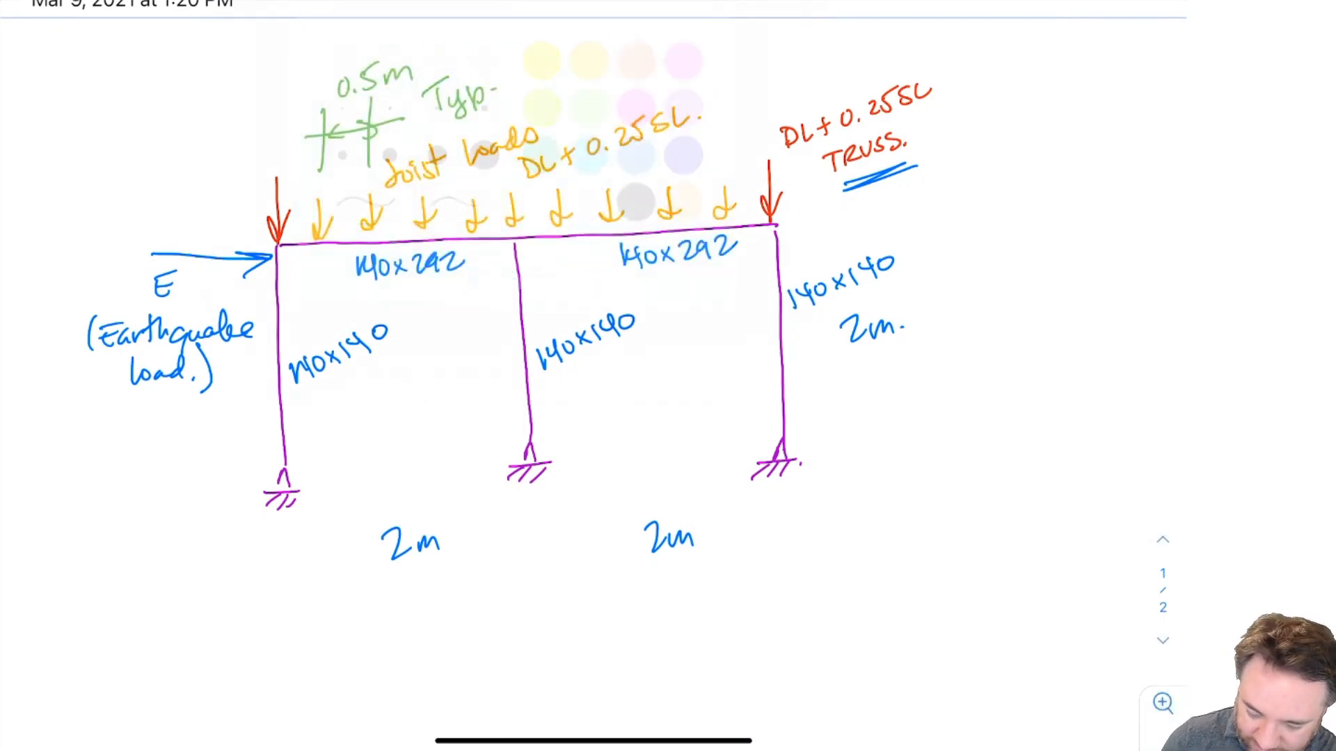
drag(202, 636, 187, 660)
mouse_move(214, 610)
mouse_down()
mouse_move(218, 659)
mouse_move(232, 625)
mouse_up()
drag(236, 639, 254, 633)
mouse_move(258, 634)
mouse_down()
mouse_move(274, 653)
mouse_move(307, 652)
mouse_up()
mouse_move(309, 605)
mouse_down()
mouse_move(313, 654)
mouse_move(342, 613)
mouse_up()
mouse_move(334, 632)
mouse_down()
mouse_move(340, 652)
mouse_move(358, 652)
mouse_up()
drag(363, 632, 401, 650)
mouse_move(418, 598)
mouse_down()
mouse_move(422, 648)
mouse_move(448, 625)
mouse_move(488, 640)
mouse_move(561, 633)
mouse_move(561, 658)
mouse_up()
click(625, 628)
mouse_move(617, 618)
mouse_down()
mouse_move(595, 634)
mouse_move(644, 633)
mouse_up()
mouse_move(651, 630)
mouse_down()
mouse_move(673, 616)
mouse_move(736, 628)
mouse_move(804, 615)
mouse_up()
click(693, 629)
click(812, 624)
mouse_move(429, 626)
mouse_down()
mouse_move(454, 626)
mouse_move(428, 627)
mouse_up()
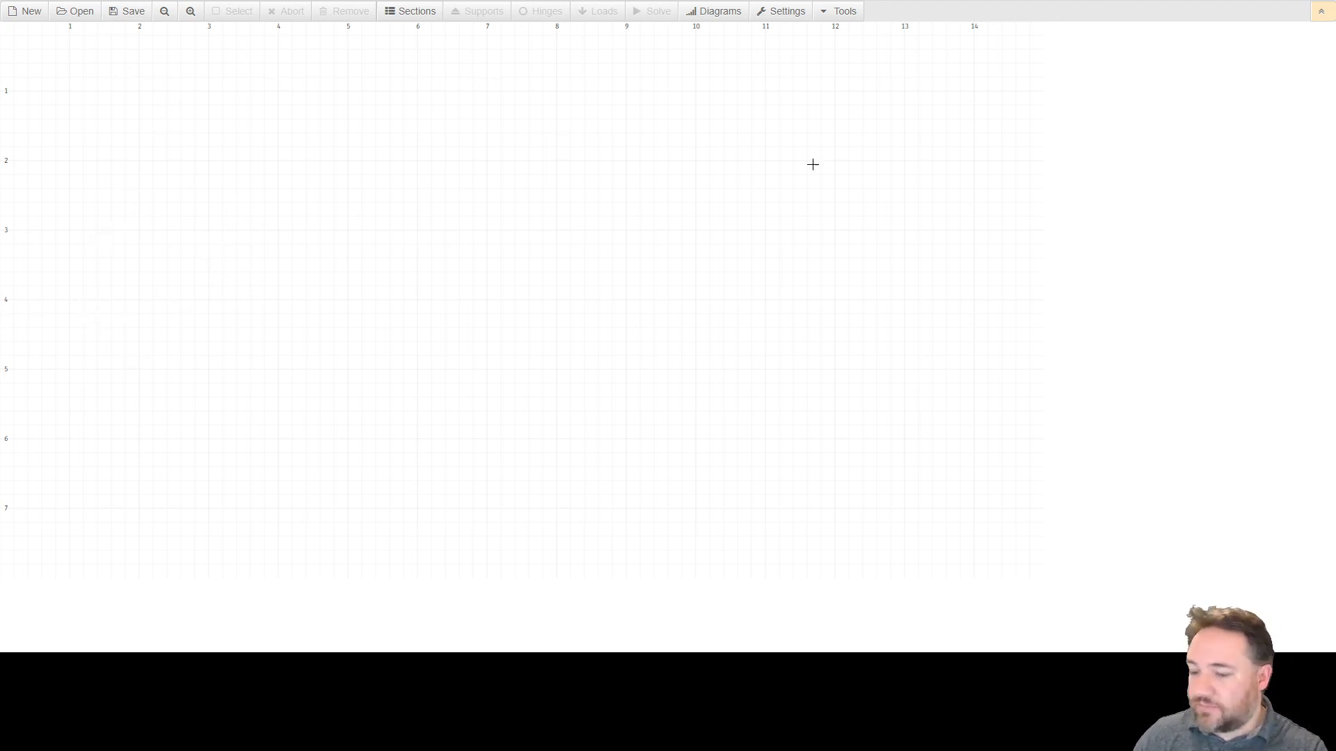
key(ctrl+plus)
key(ctrl+plus)
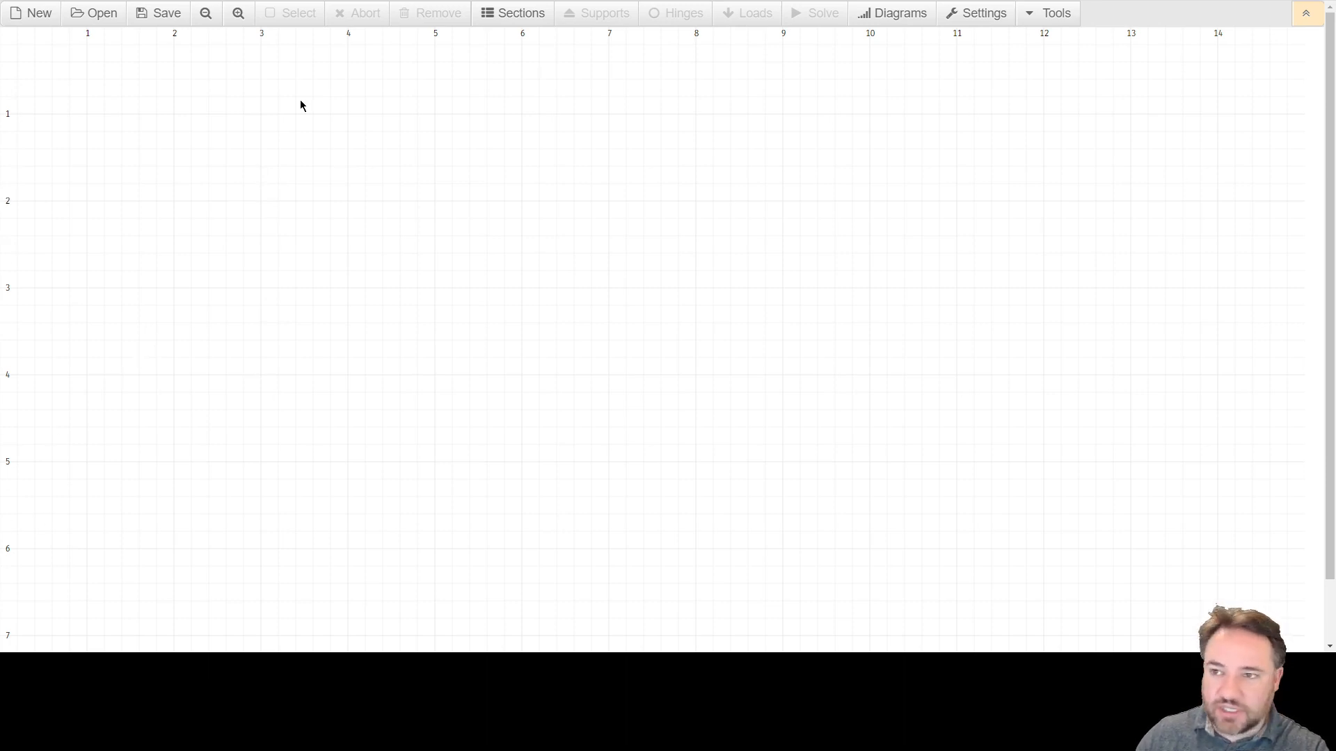
click(238, 13)
drag(161, 112, 391, 307)
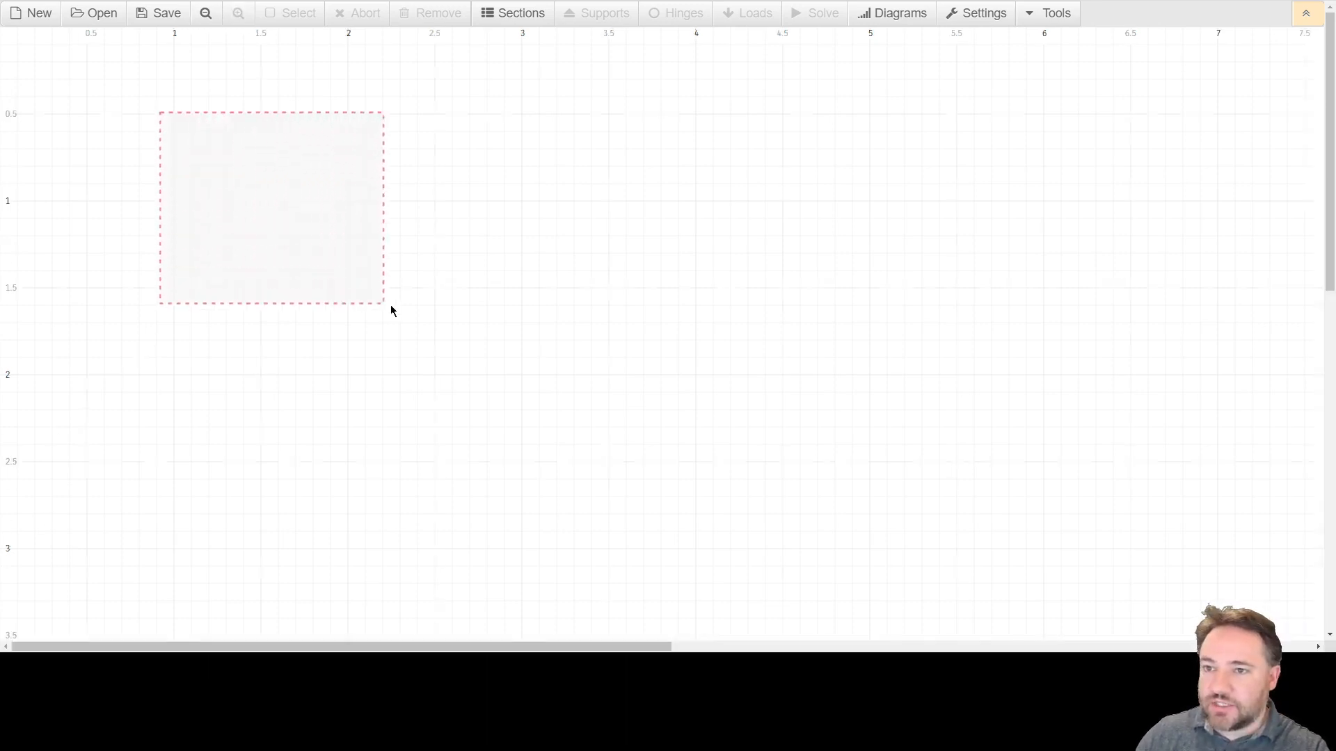
click(205, 13)
click(238, 13)
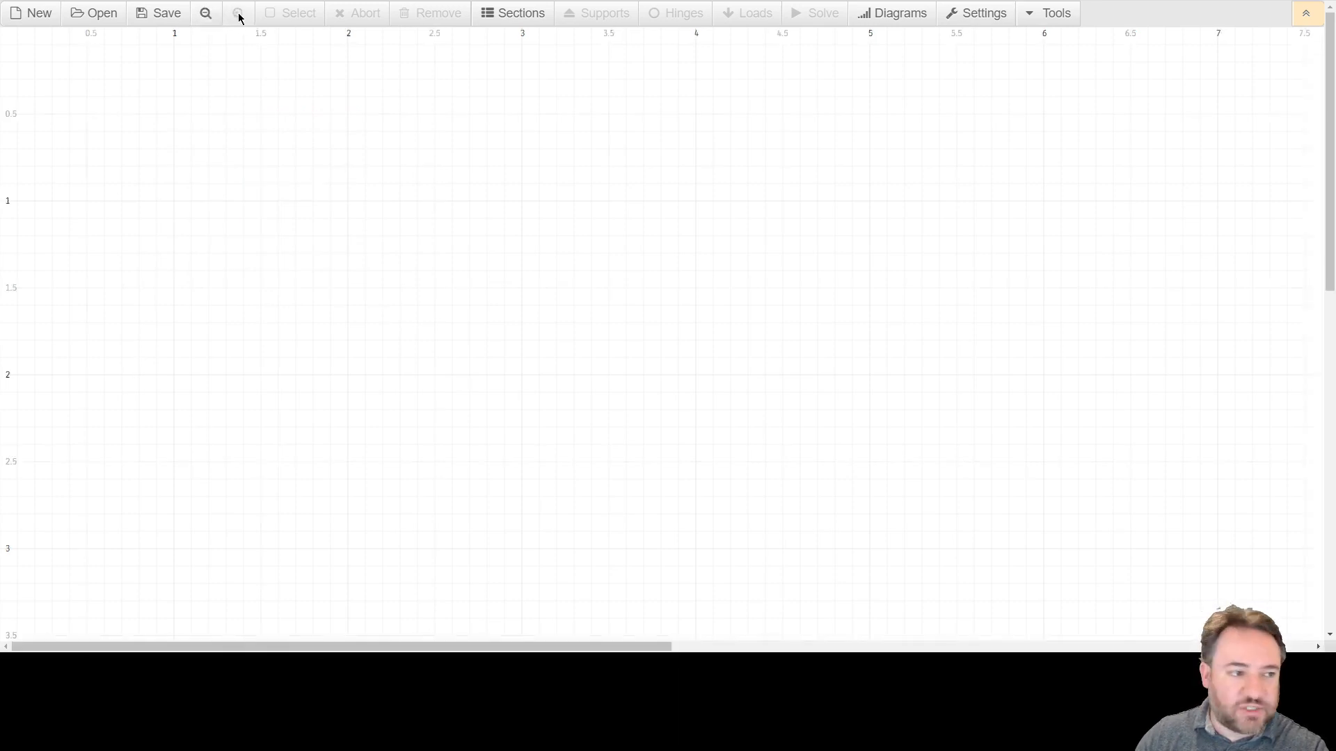
click(209, 17)
click(205, 13)
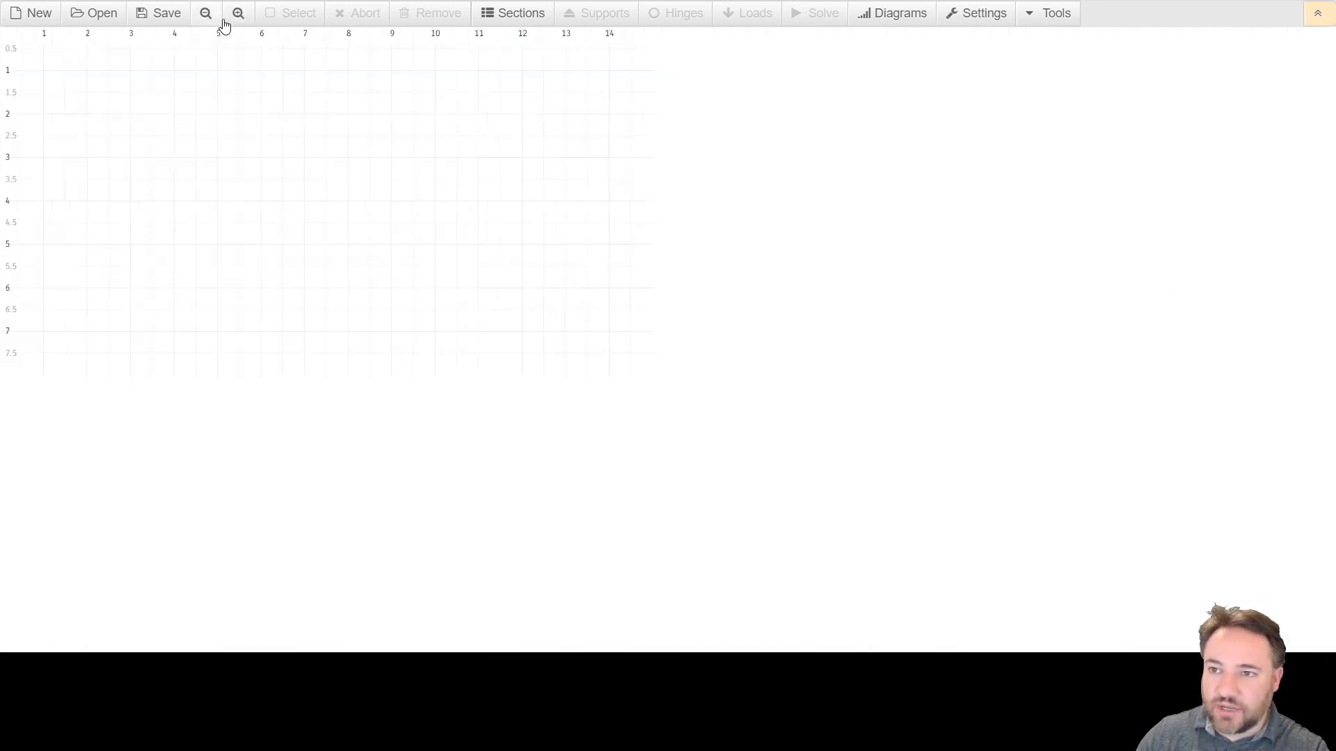
click(206, 13)
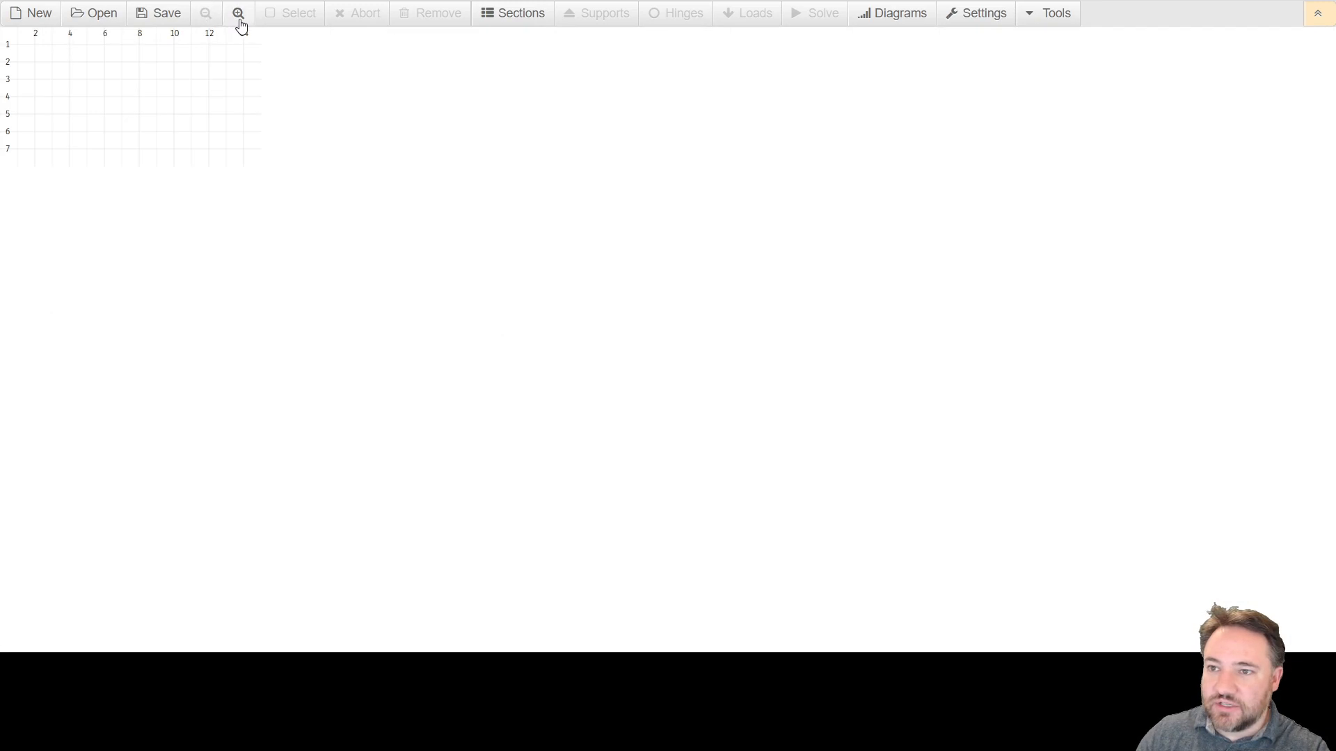
click(238, 19)
click(238, 20)
click(207, 20)
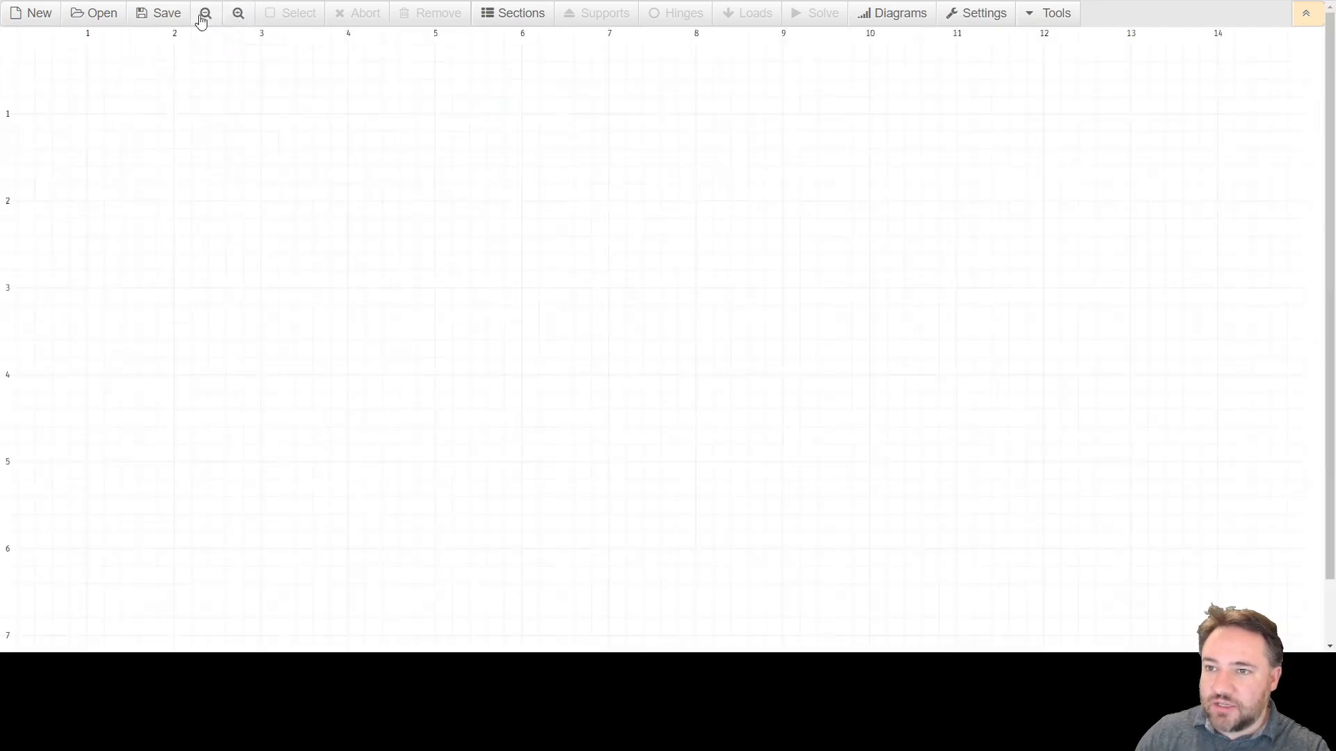
Draw the first column as a vertical member at x = 3 from y = 4 up to y = 2.
click(259, 376)
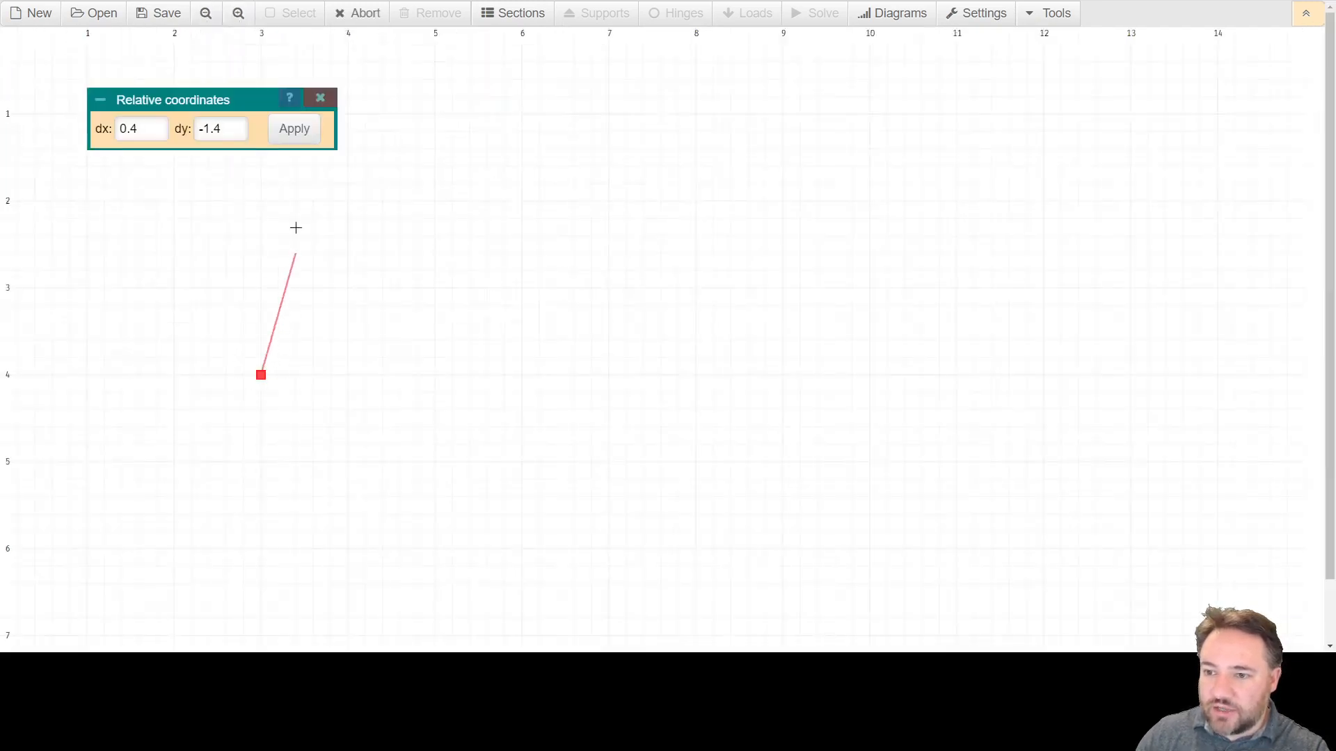
click(256, 200)
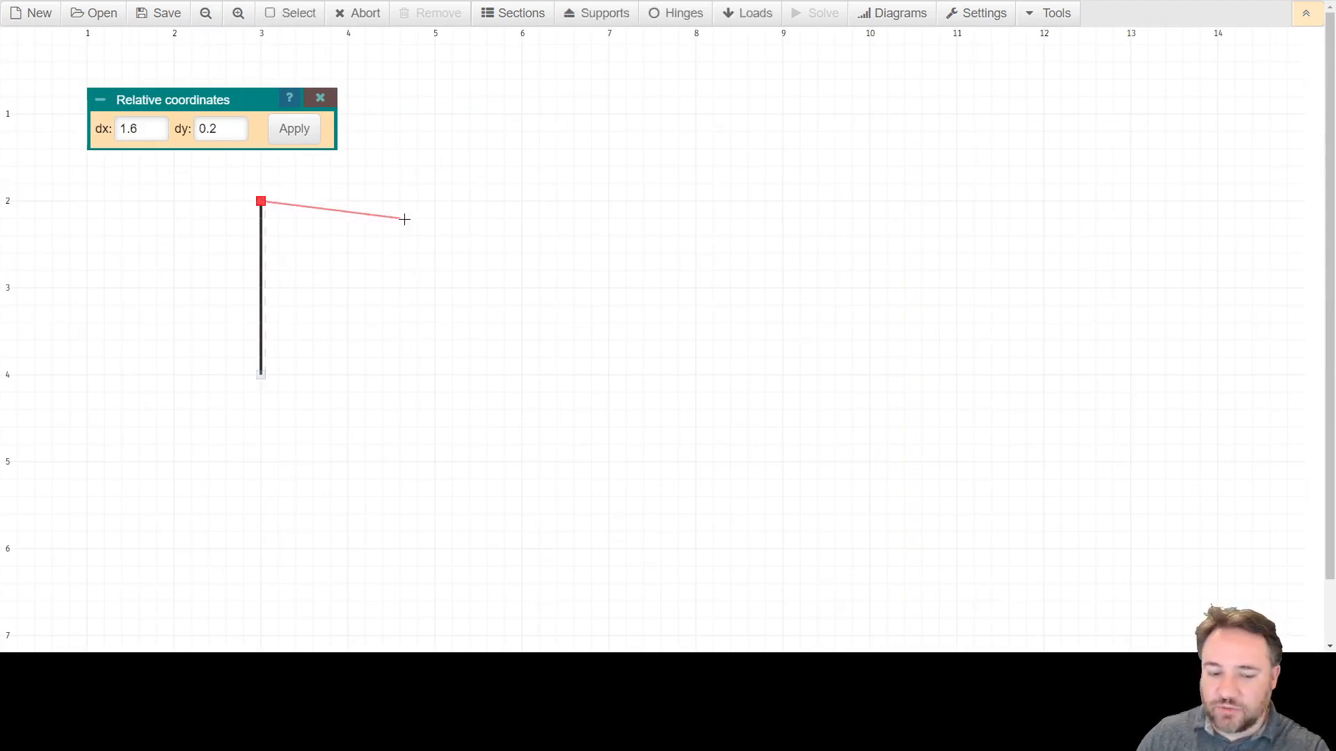
key(Escape)
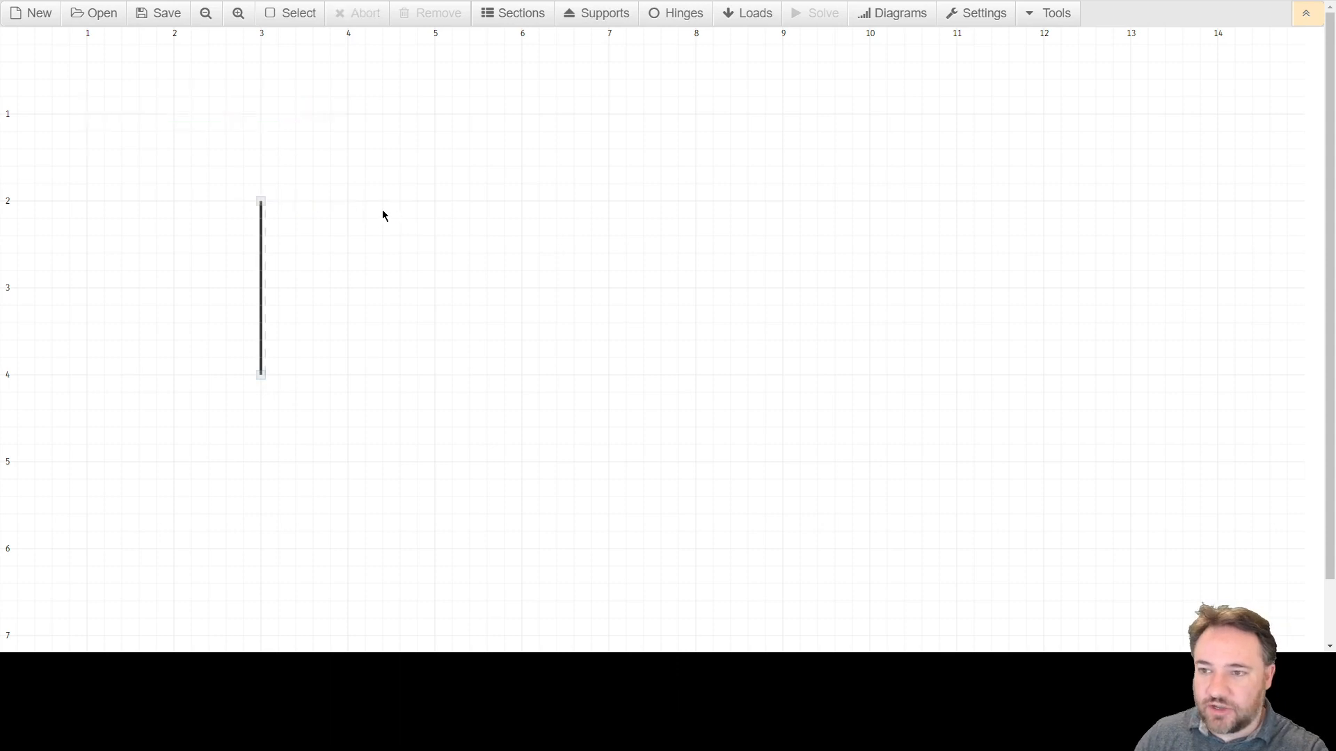
Draw the second column at x = 5 from y = 4 using relative coordinates dx 0 and dy -2.
click(434, 375)
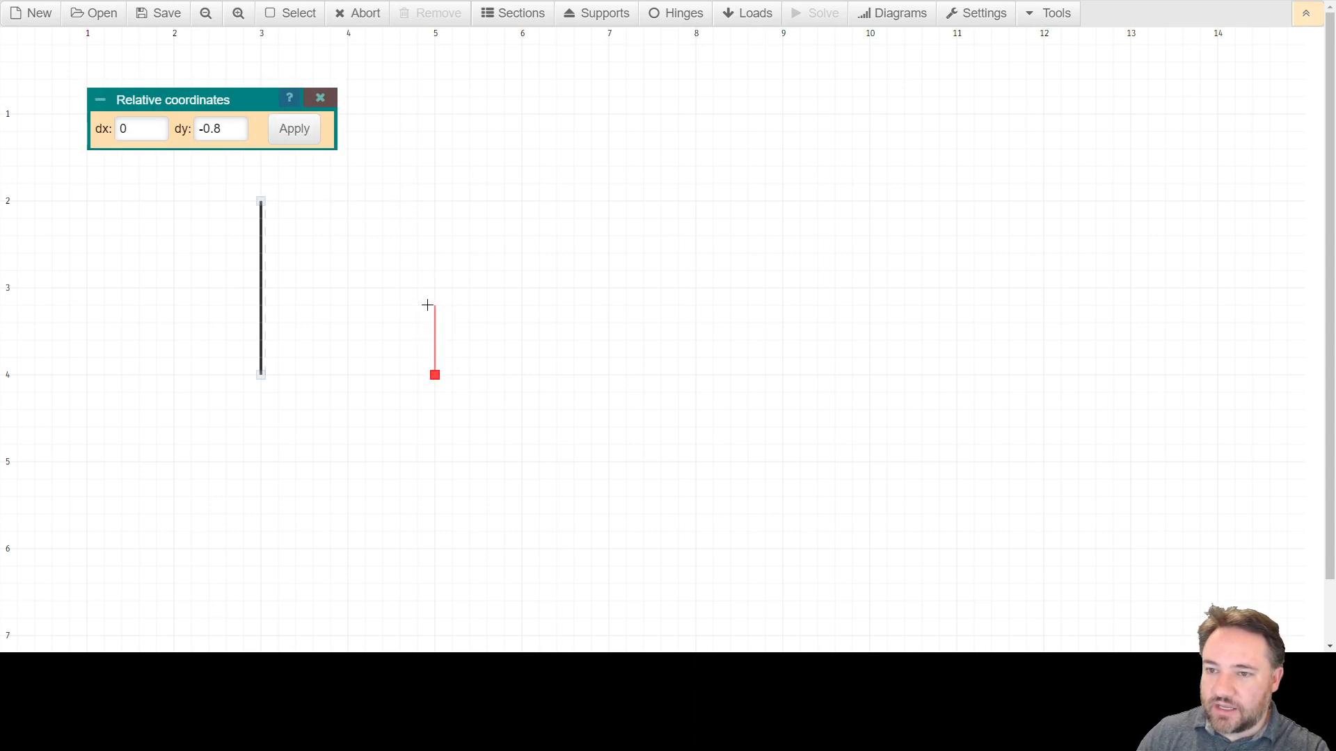
triple_click(136, 129)
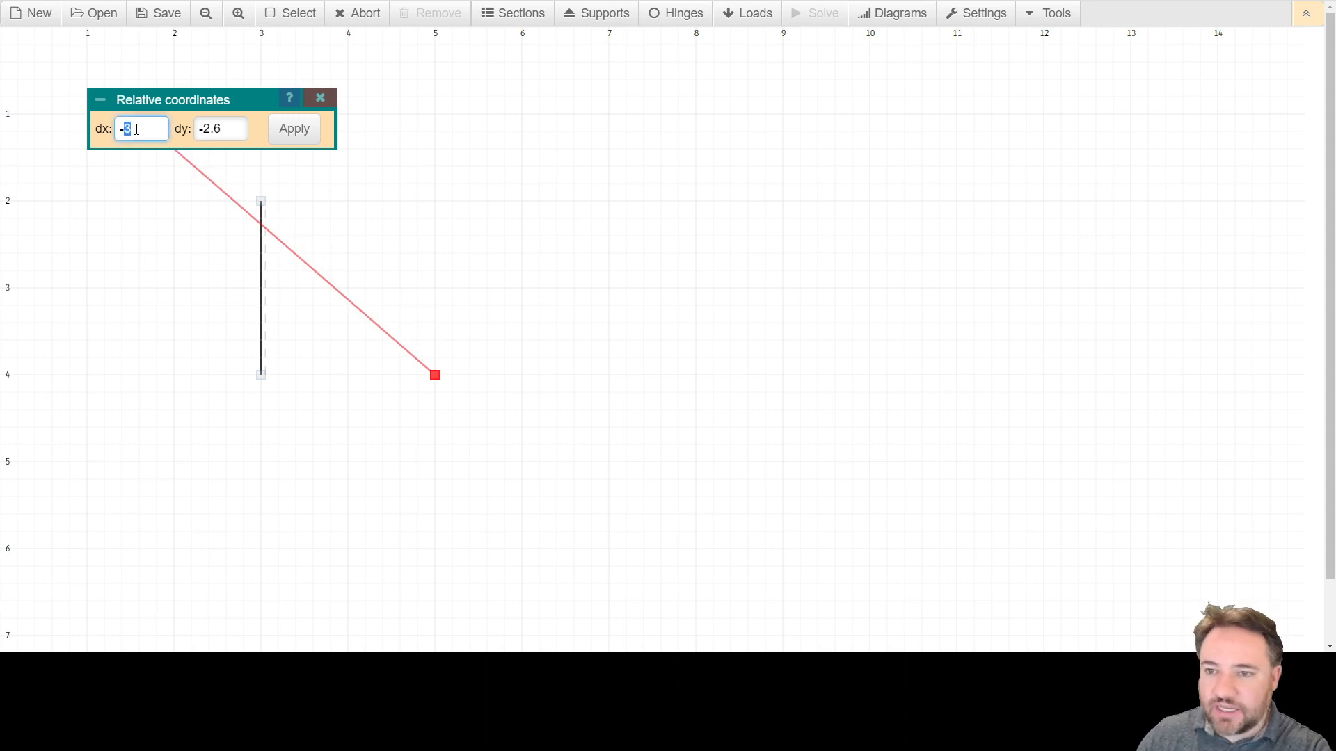
text(0)
triple_click(237, 133)
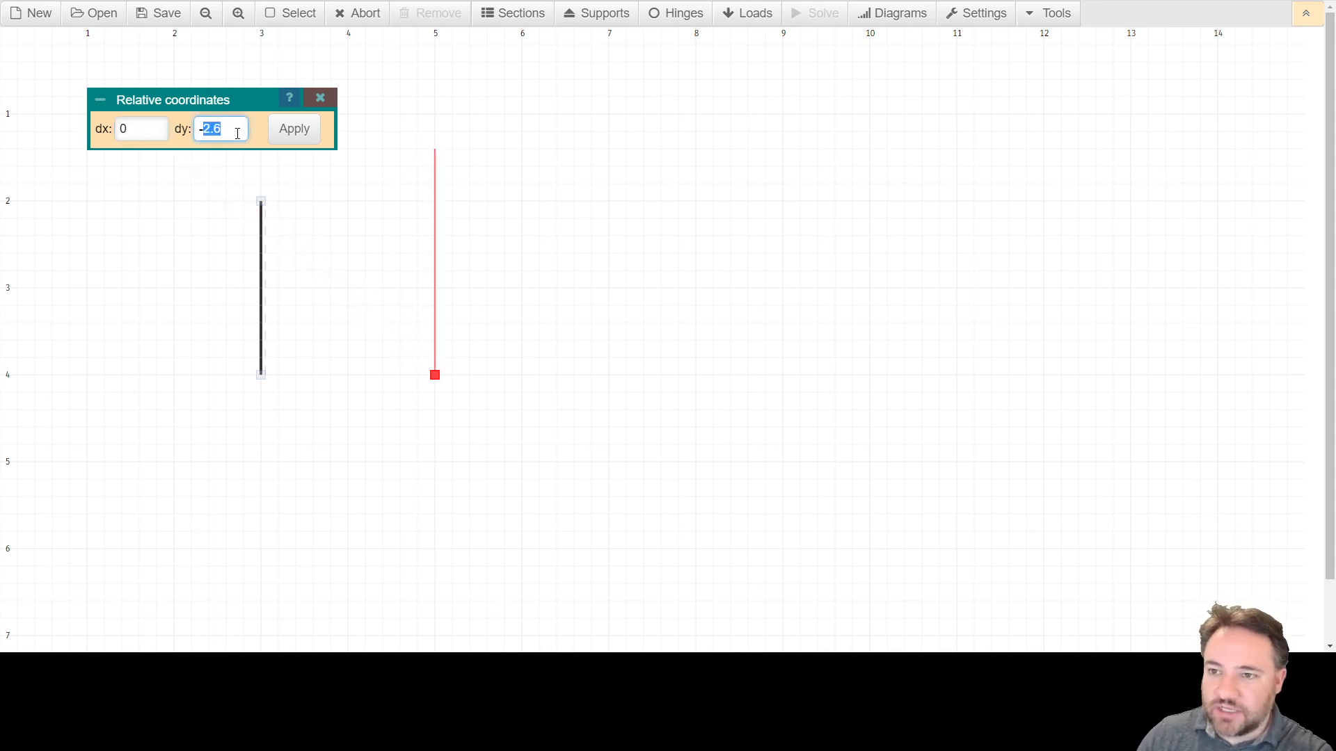
text(-2.0)
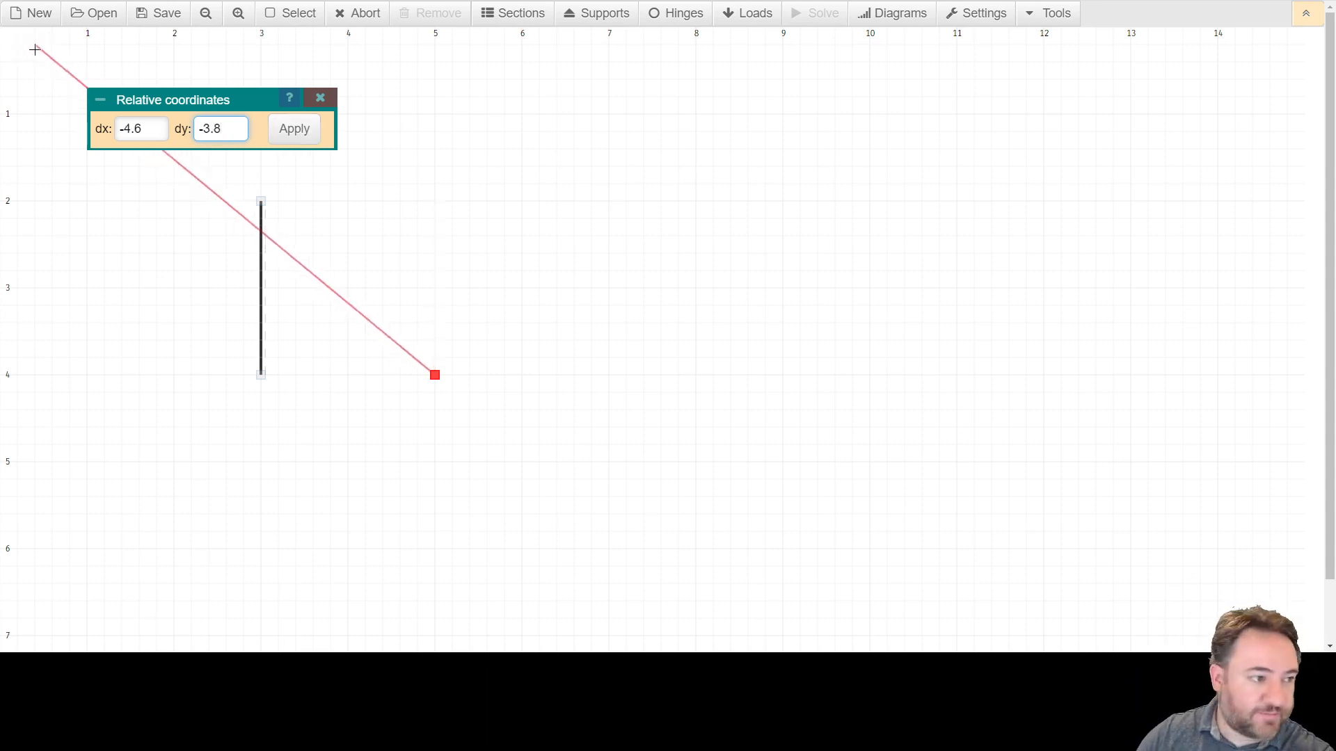
double_click(151, 133)
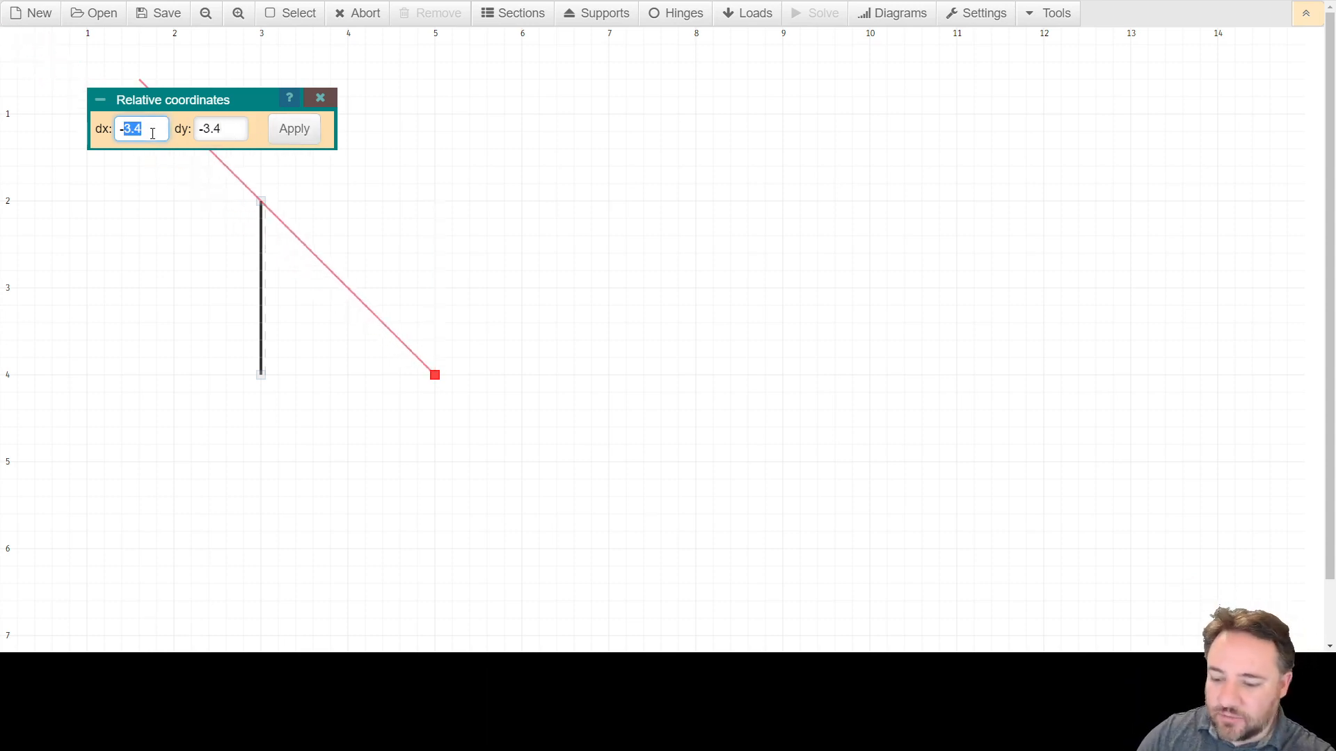
key(BackSpace)
key(BackSpace)
text(0)
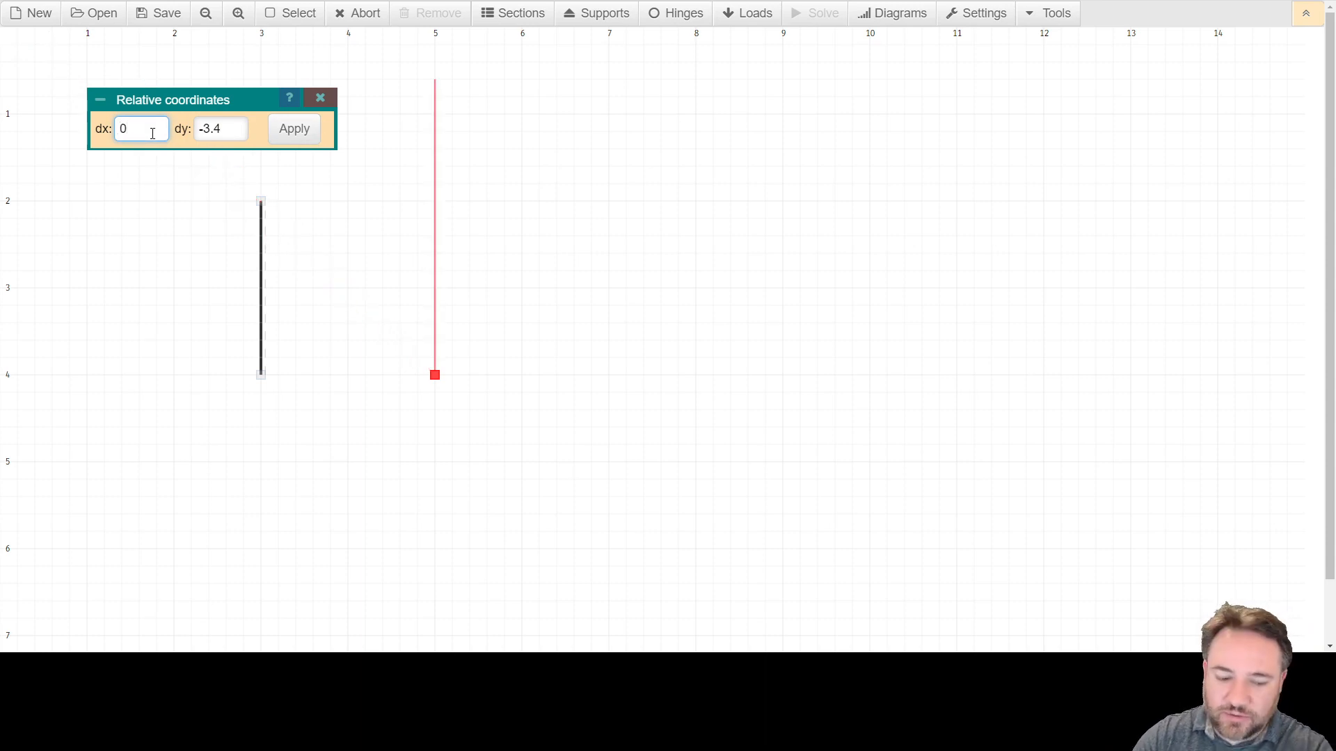
key(Tab)
key(BackSpace)
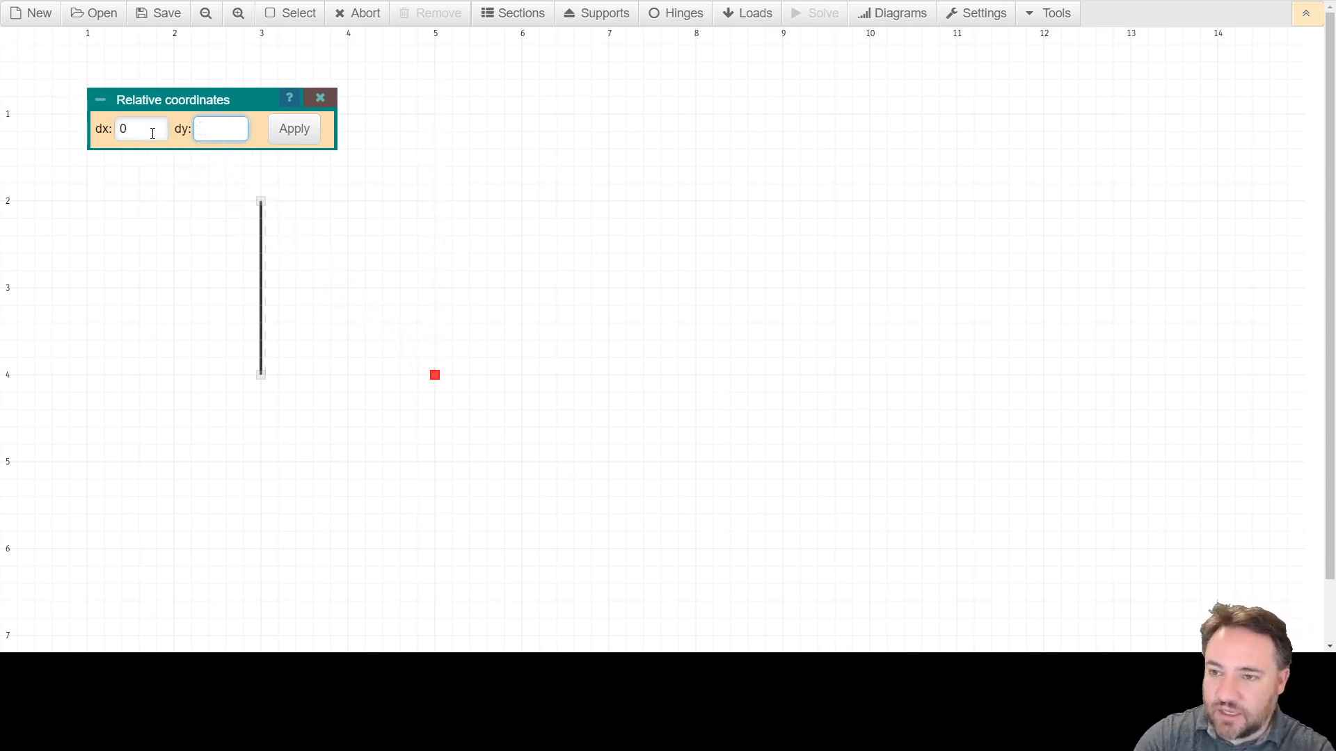
text(-2)
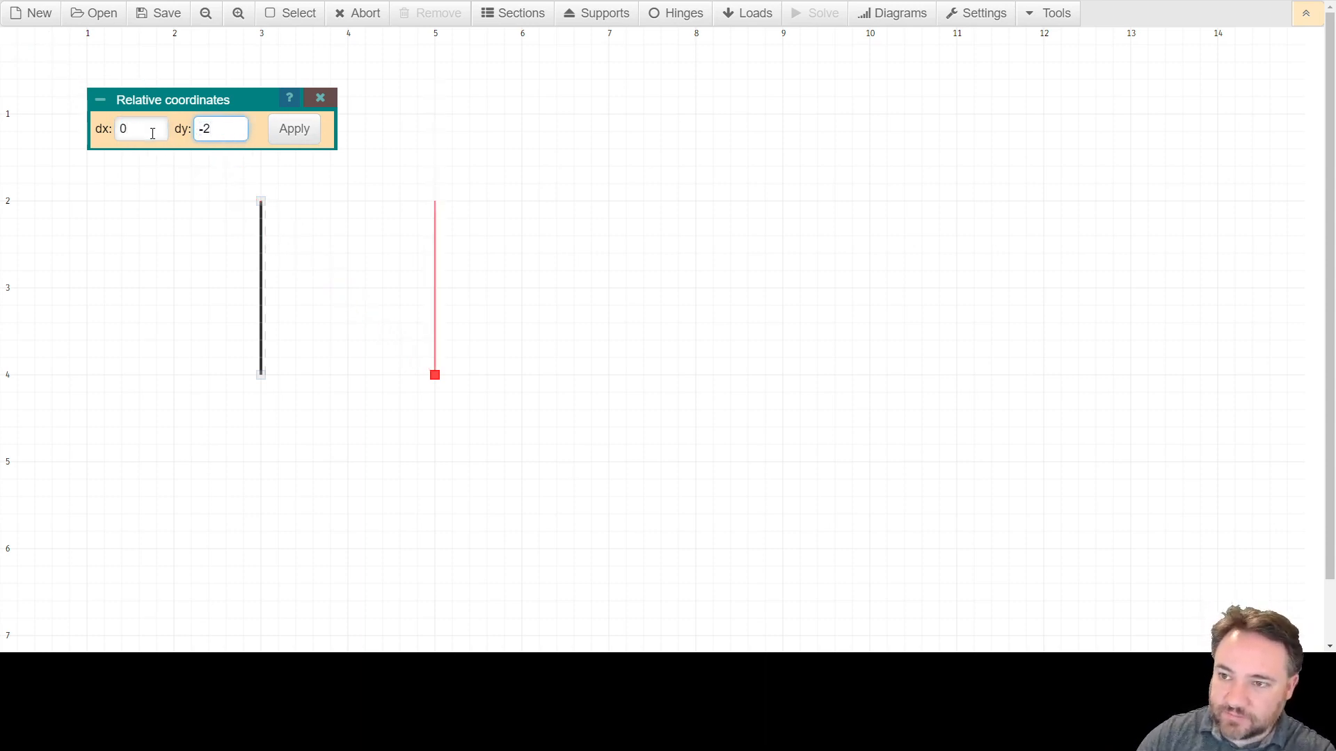
click(290, 138)
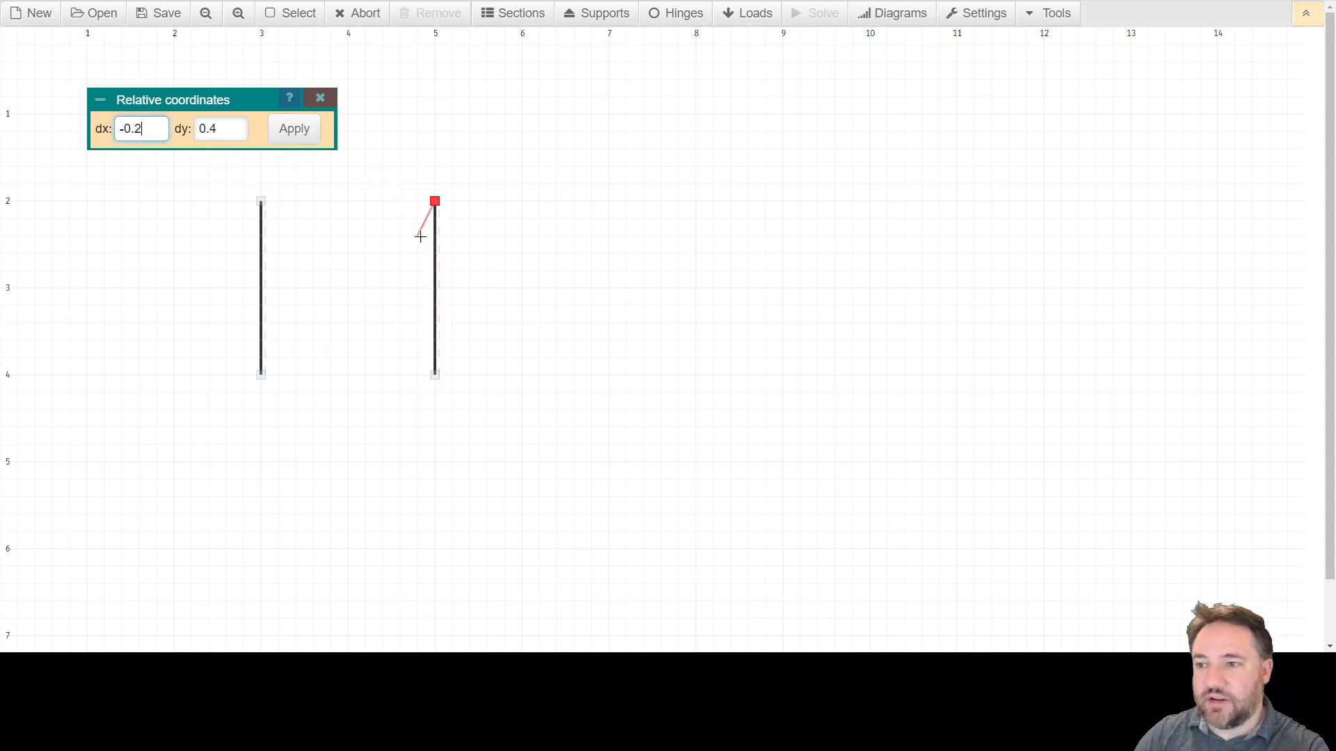
key(Escape)
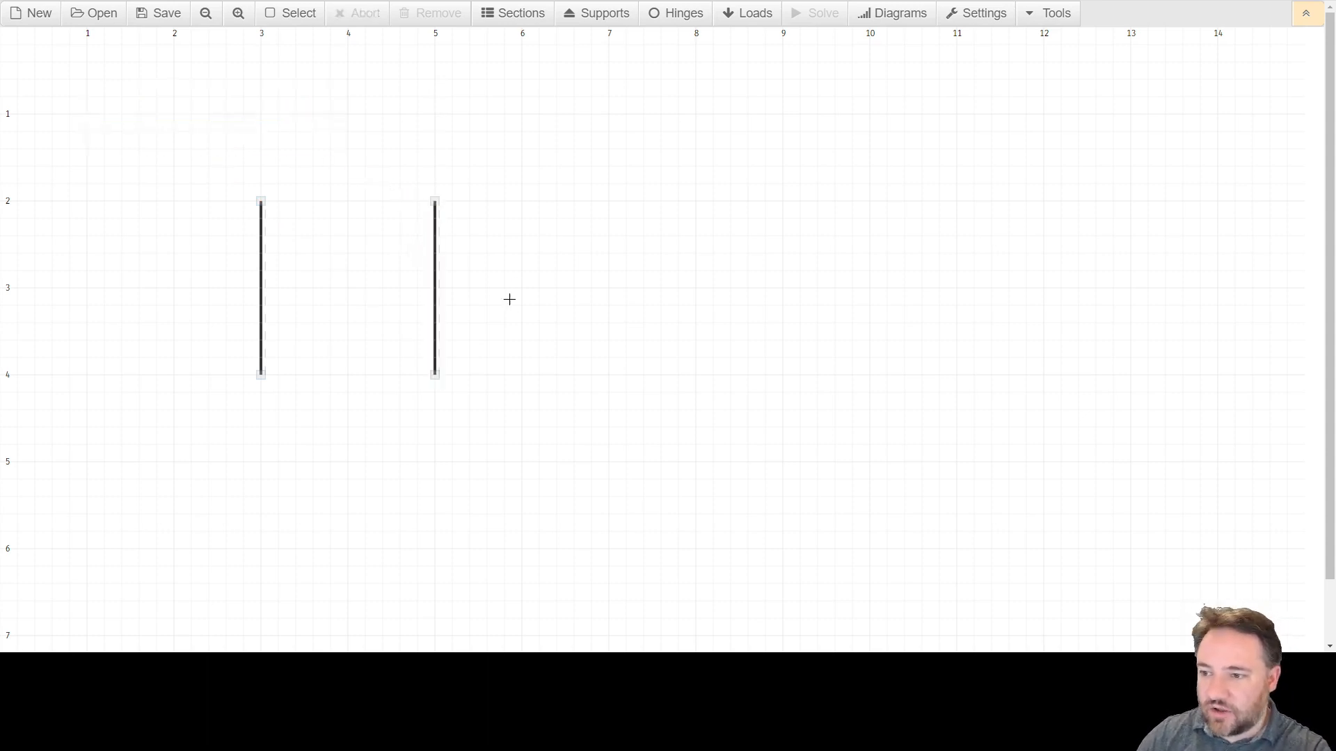
Draw the third column at x = 7 from y = 4 up to y = 2.
click(609, 375)
click(612, 206)
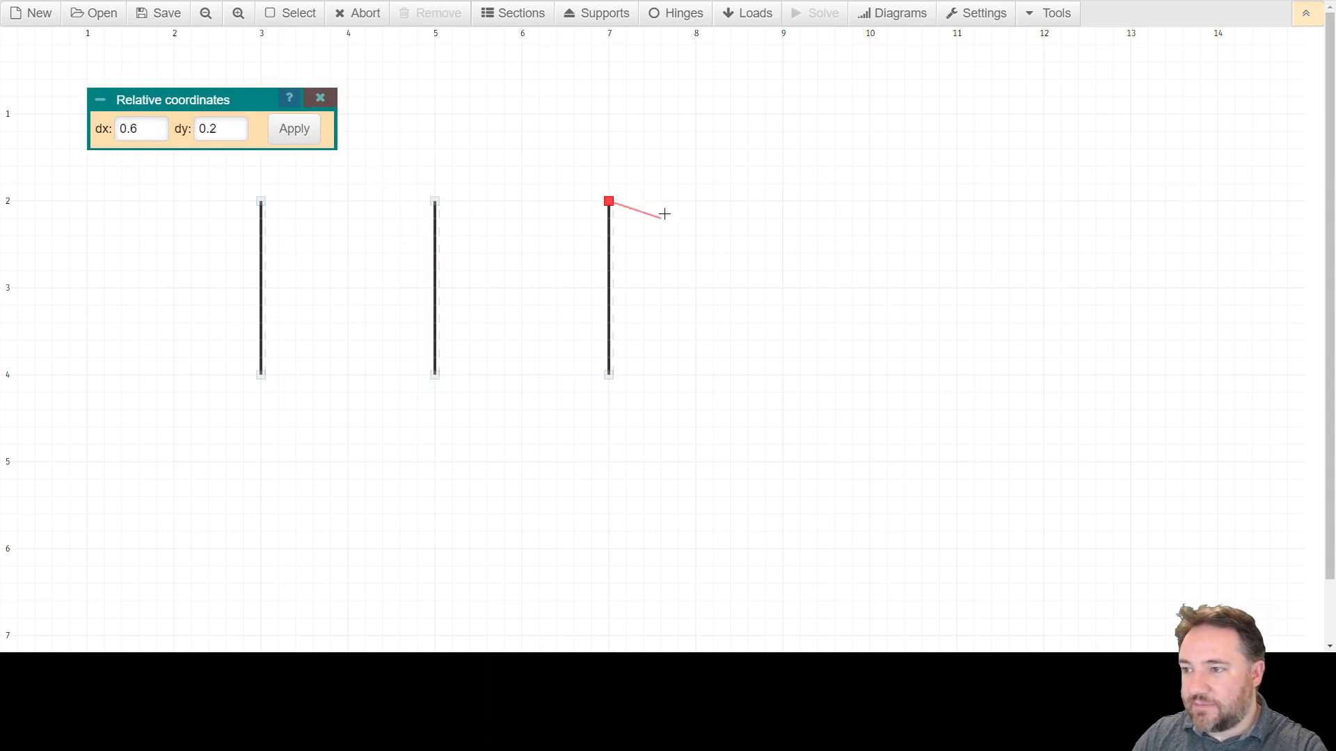
key(Escape)
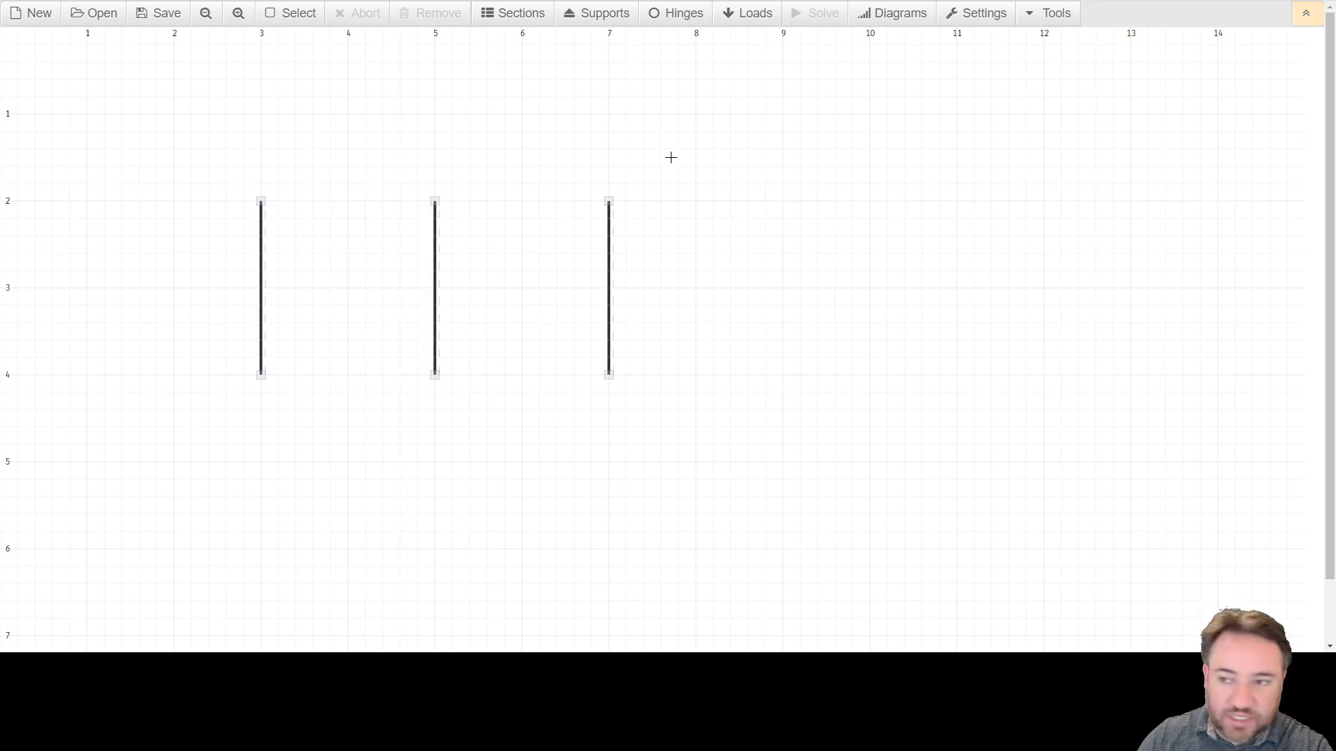
Draw a beam joining the tops of the first two columns, then delete it.
click(271, 205)
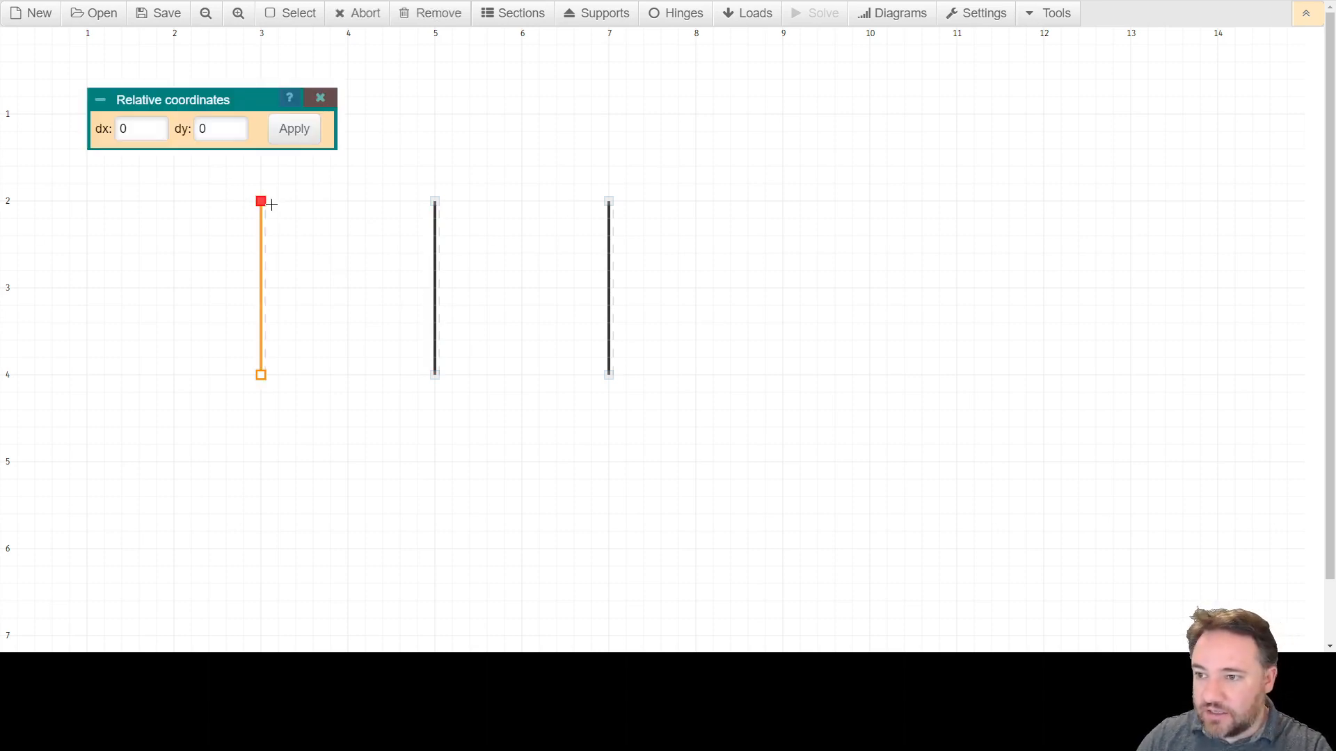
click(435, 201)
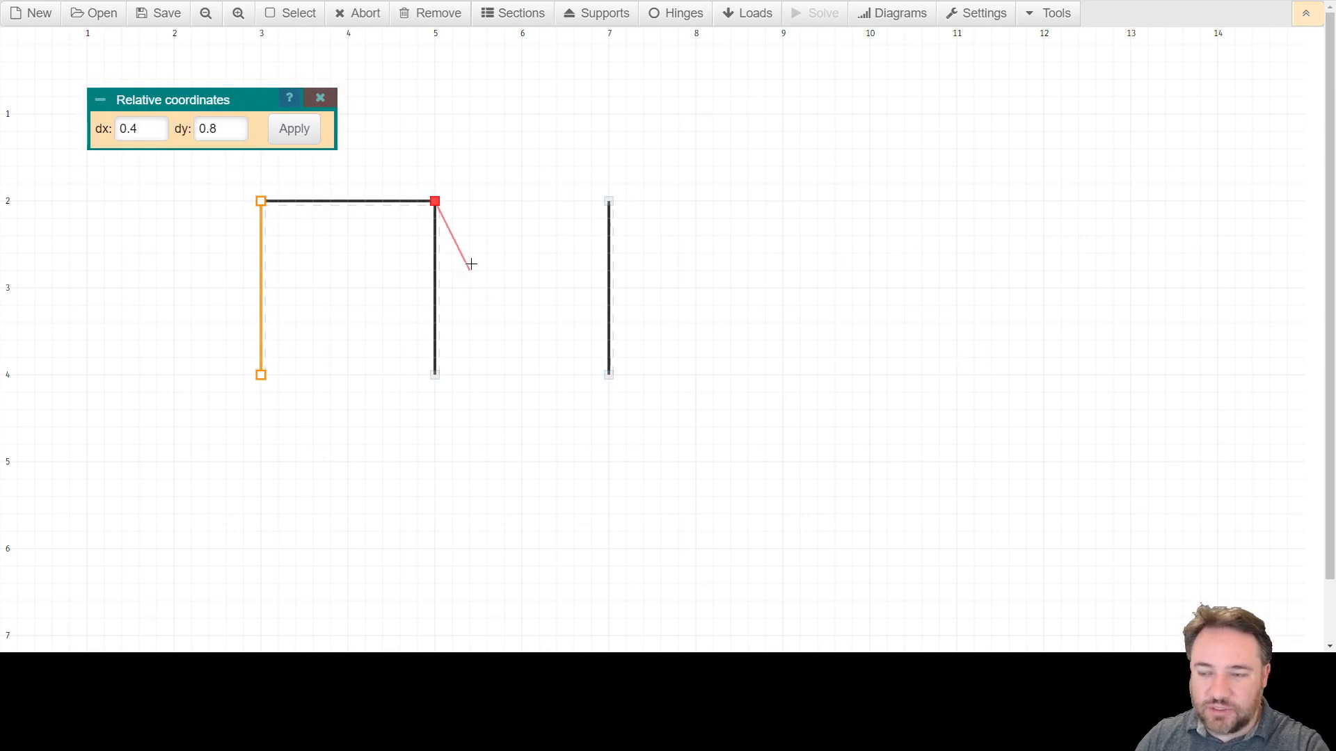
key(Escape)
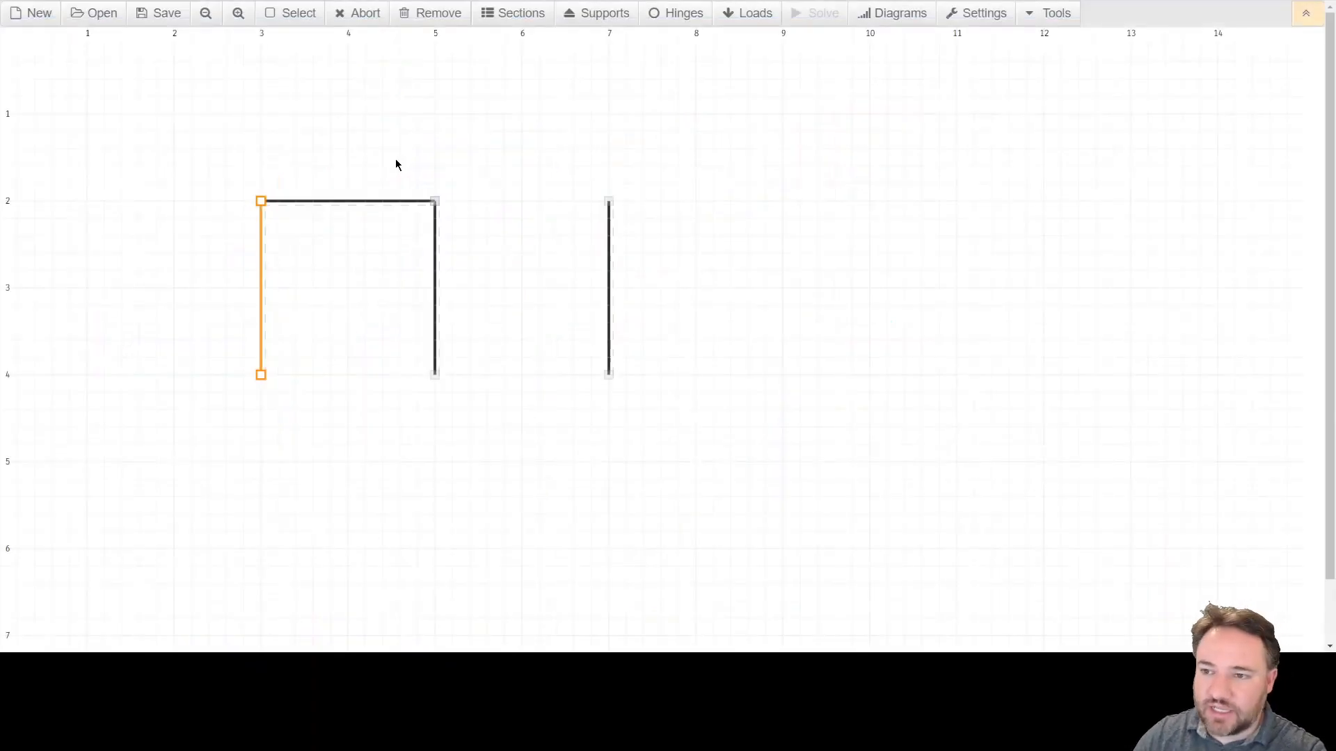
key(Escape)
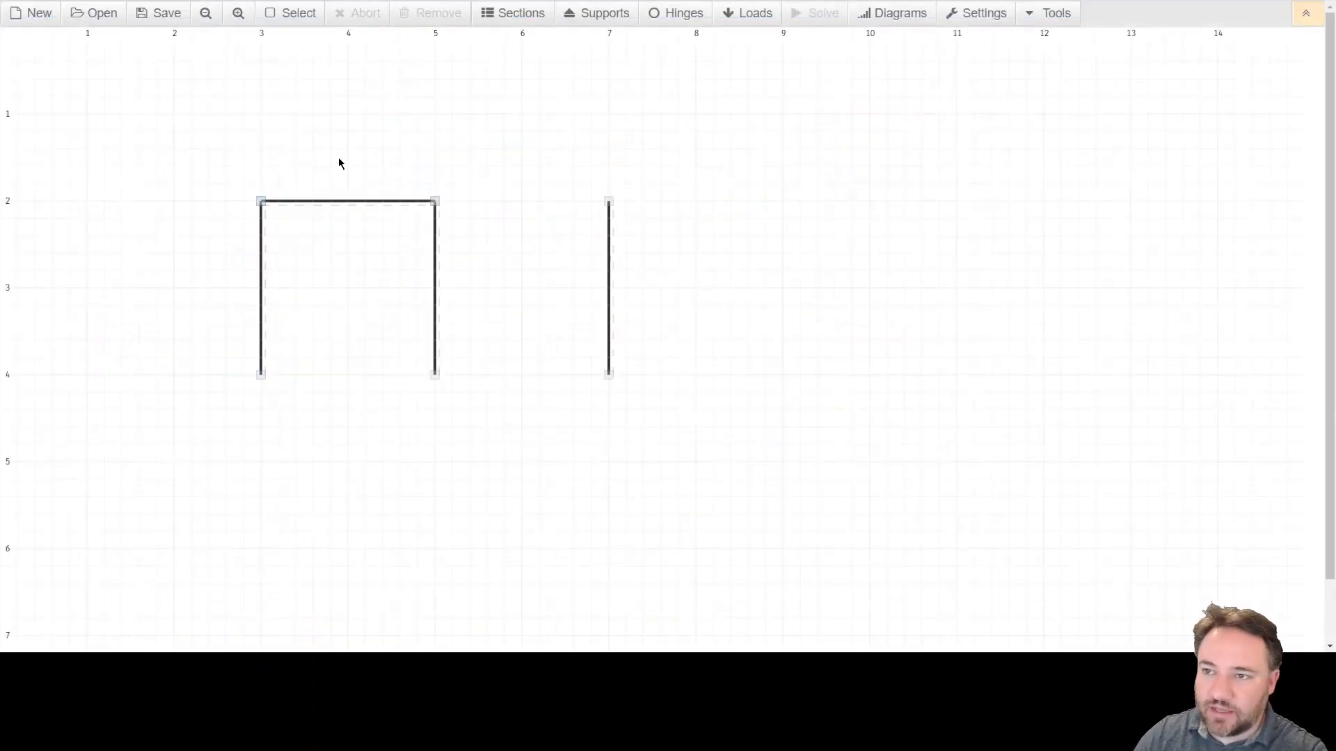
click(325, 202)
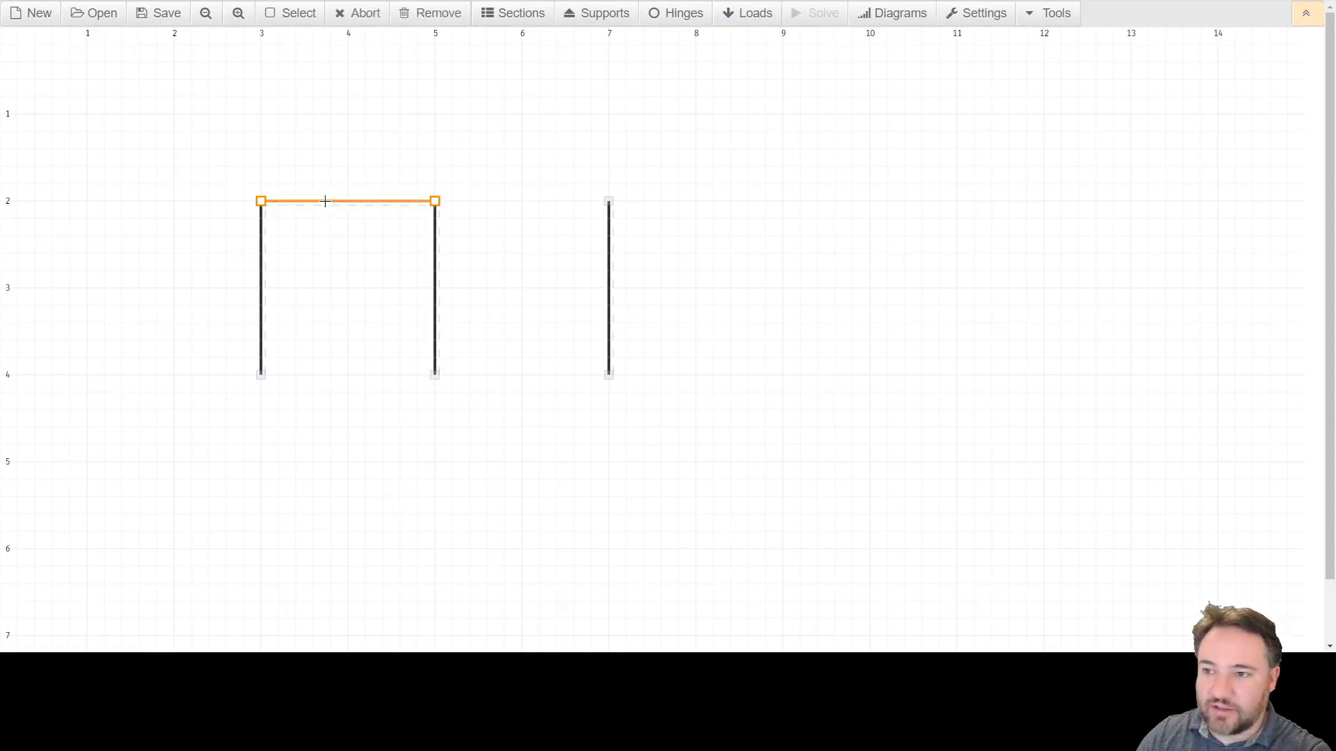
key(Delete)
Redraw the beam between the tops of the first two columns, then delete it again.
click(261, 201)
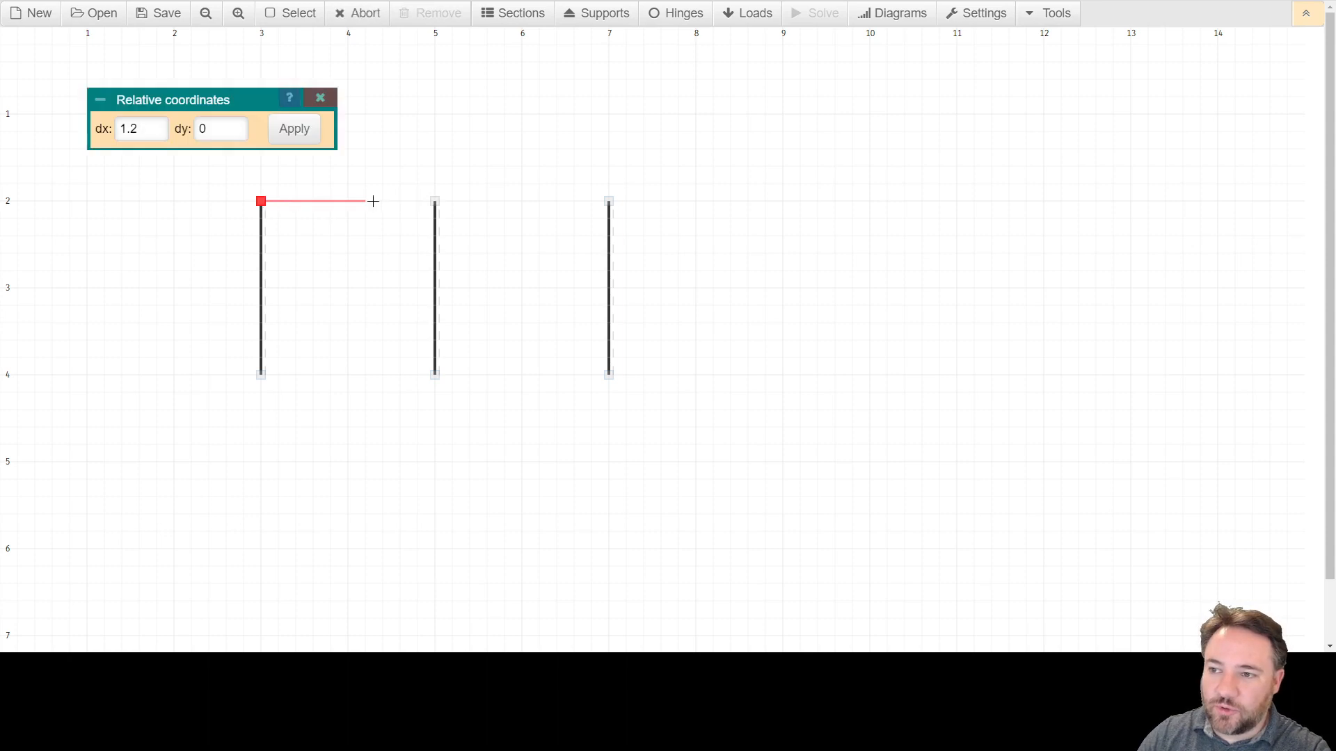
click(435, 201)
key(Escape)
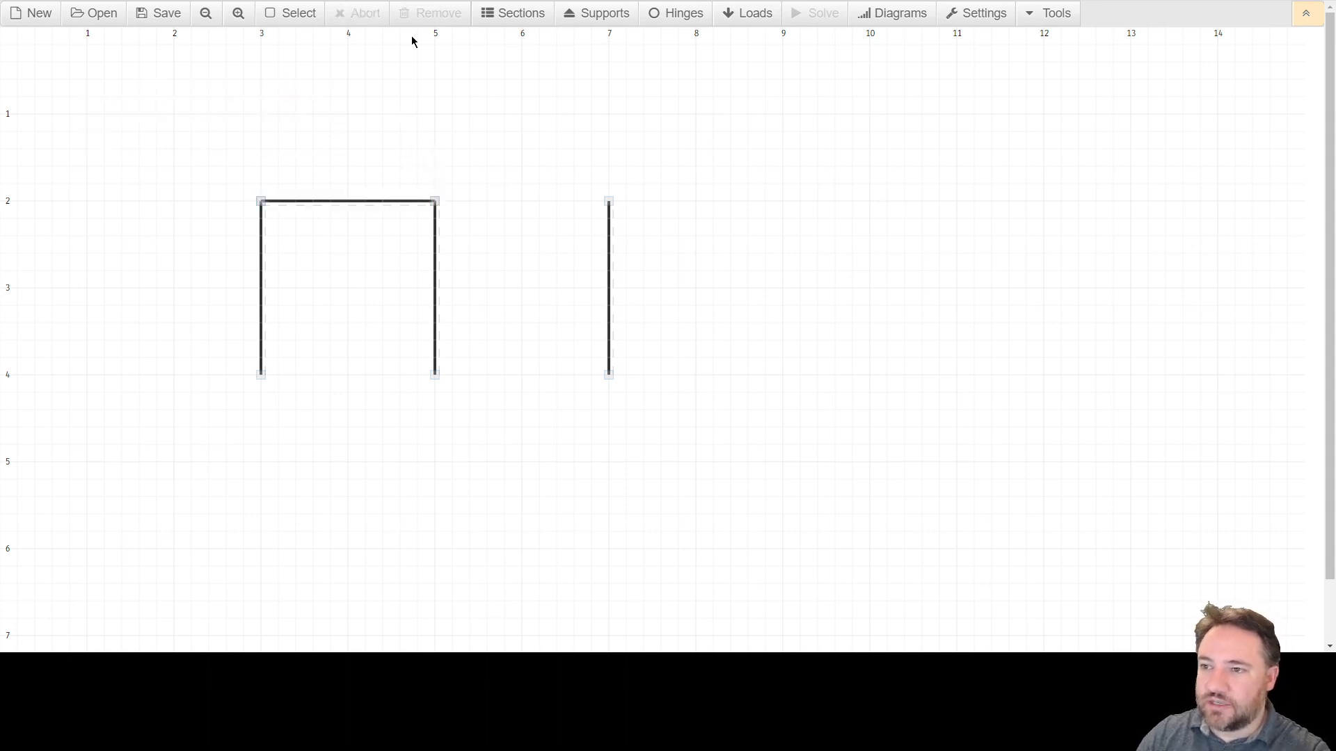
click(353, 202)
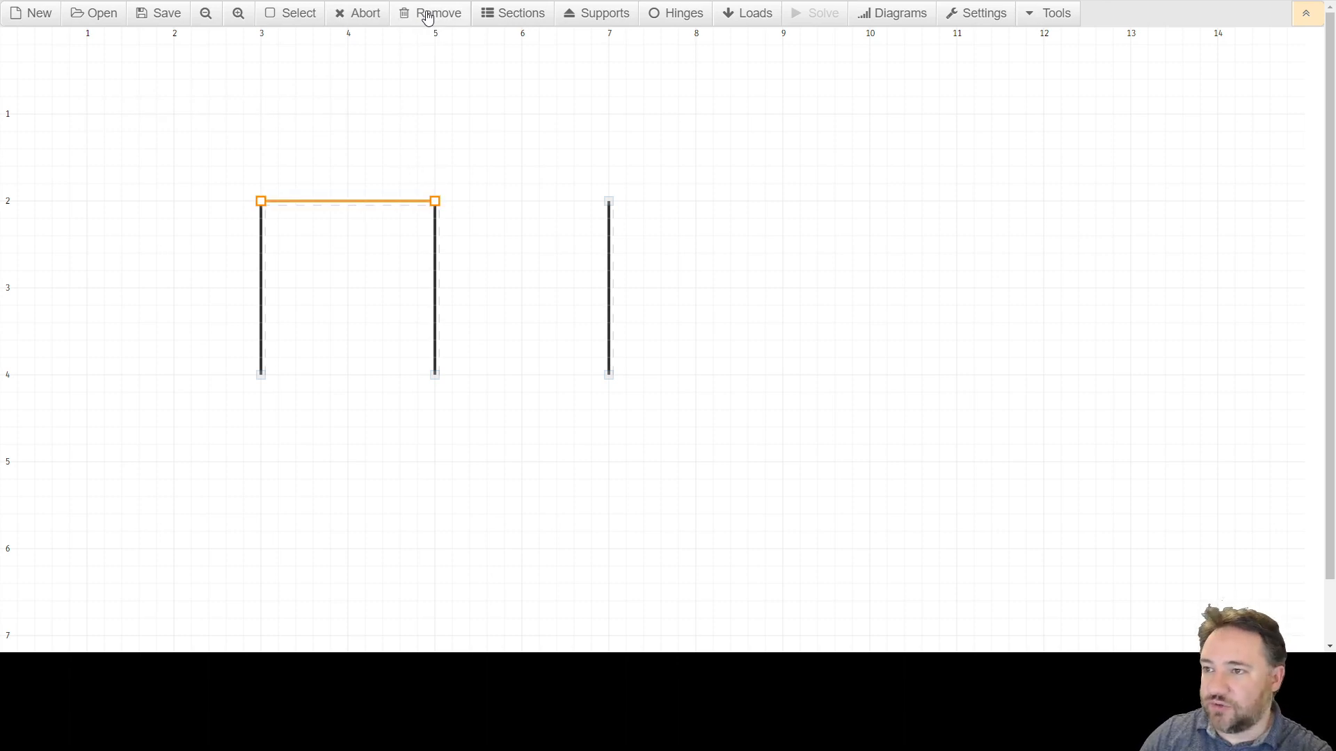
click(427, 15)
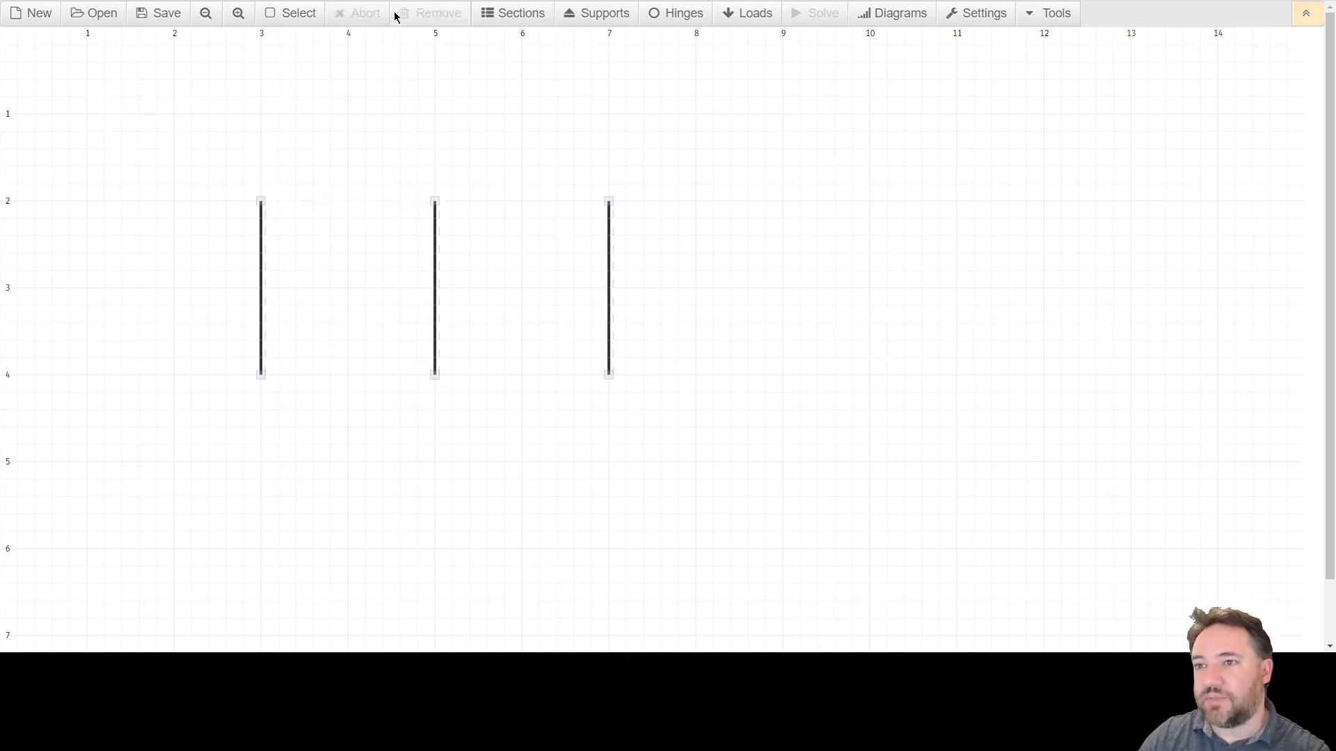
Start a beam at the first column's top and draw segments along y = 2 with relative offsets dx 0.5, dy 0 to x = 4.
click(261, 201)
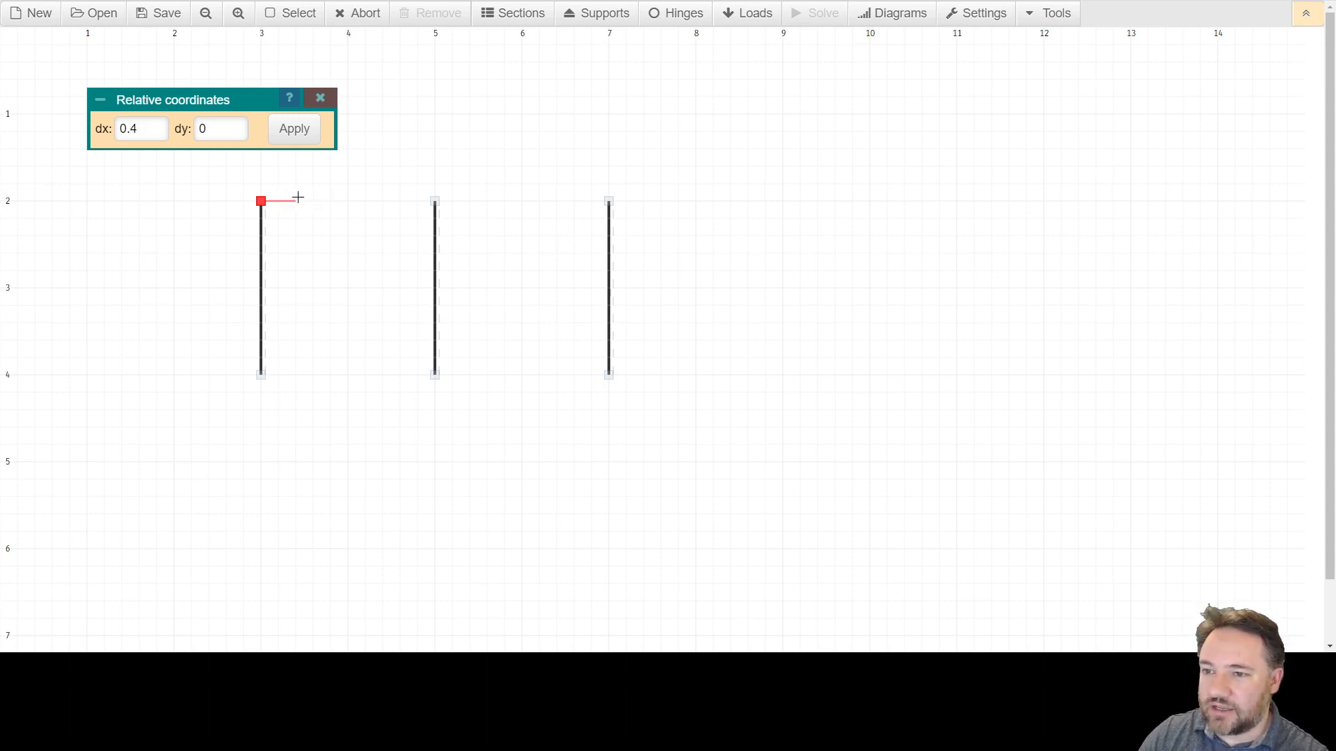
click(1054, 18)
click(981, 14)
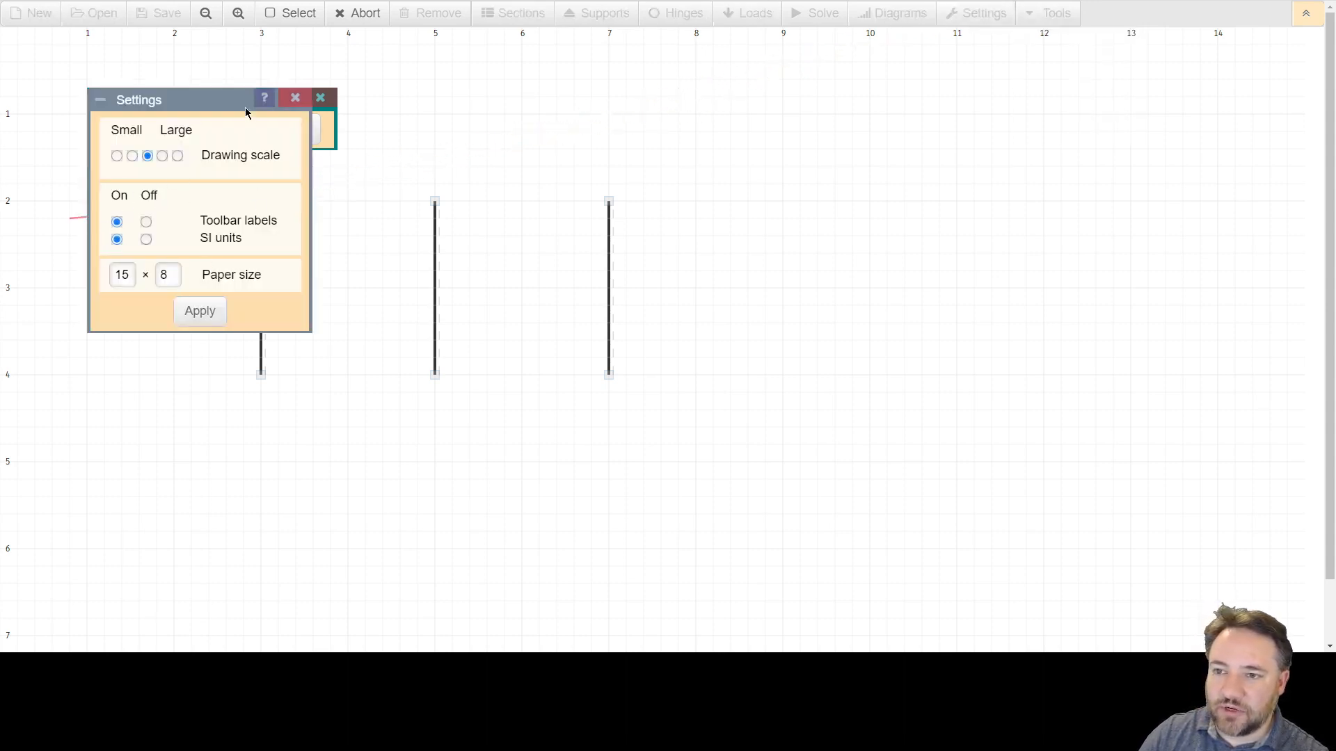
click(296, 101)
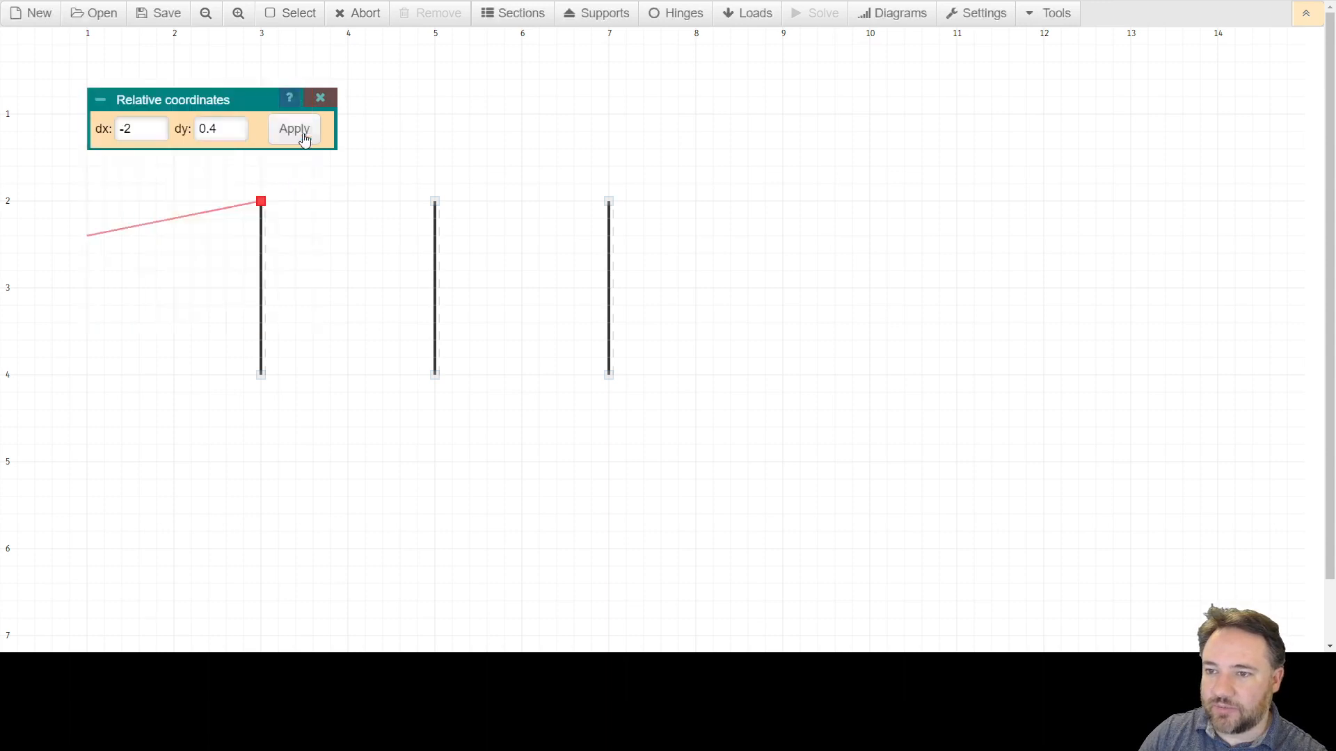
triple_click(131, 129)
text(0.5)
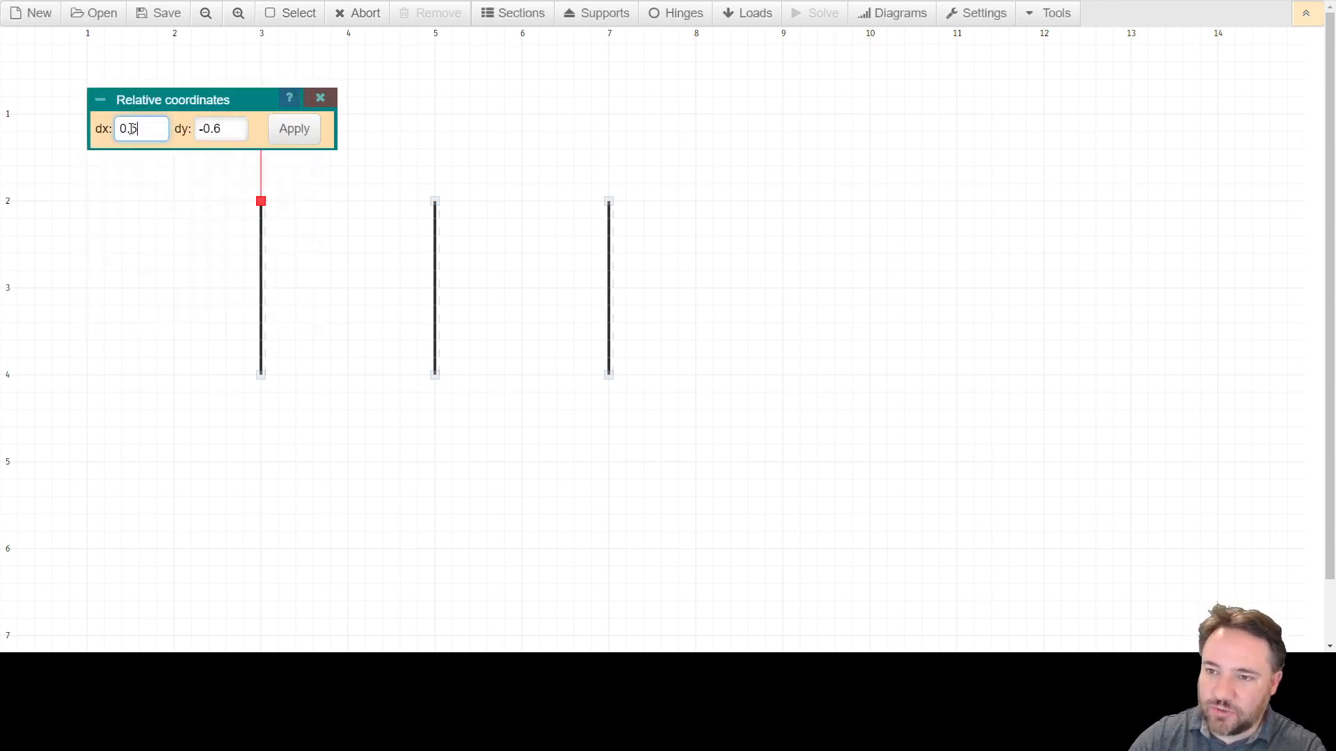
key(Tab)
text(0)
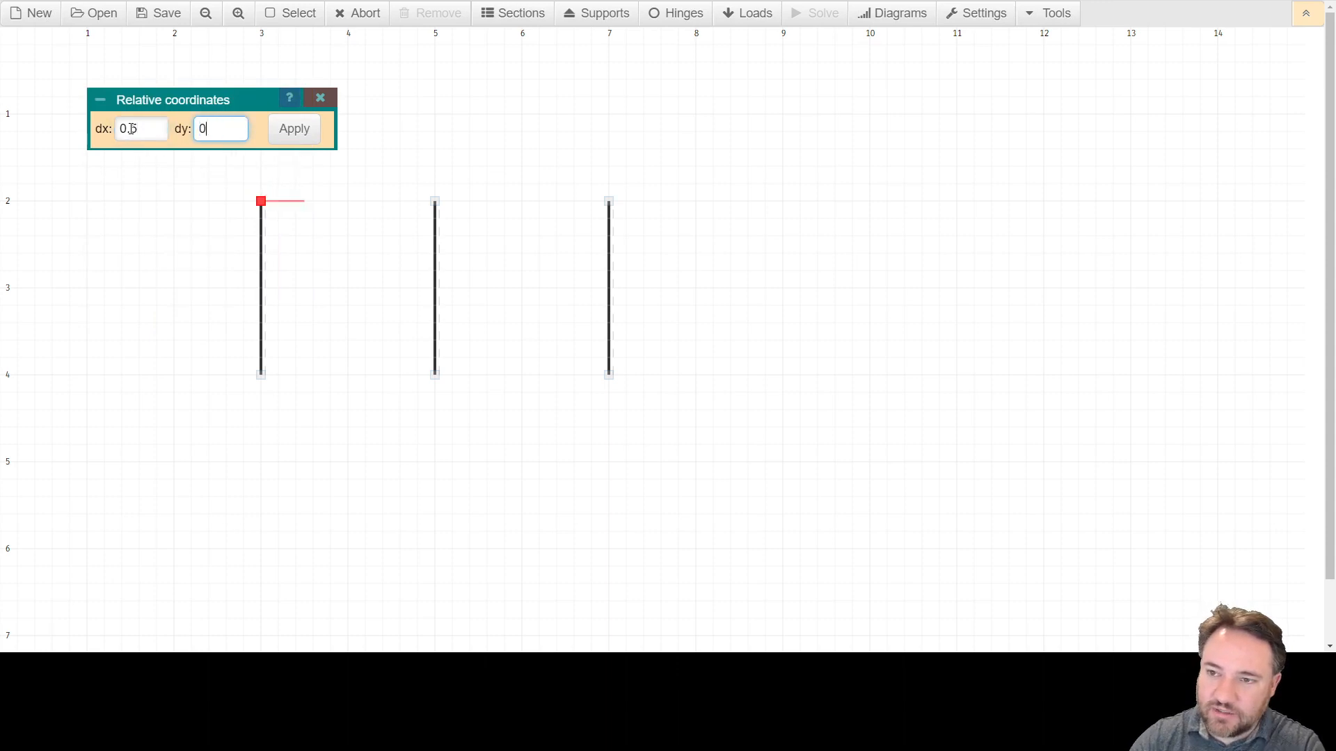
key(Return)
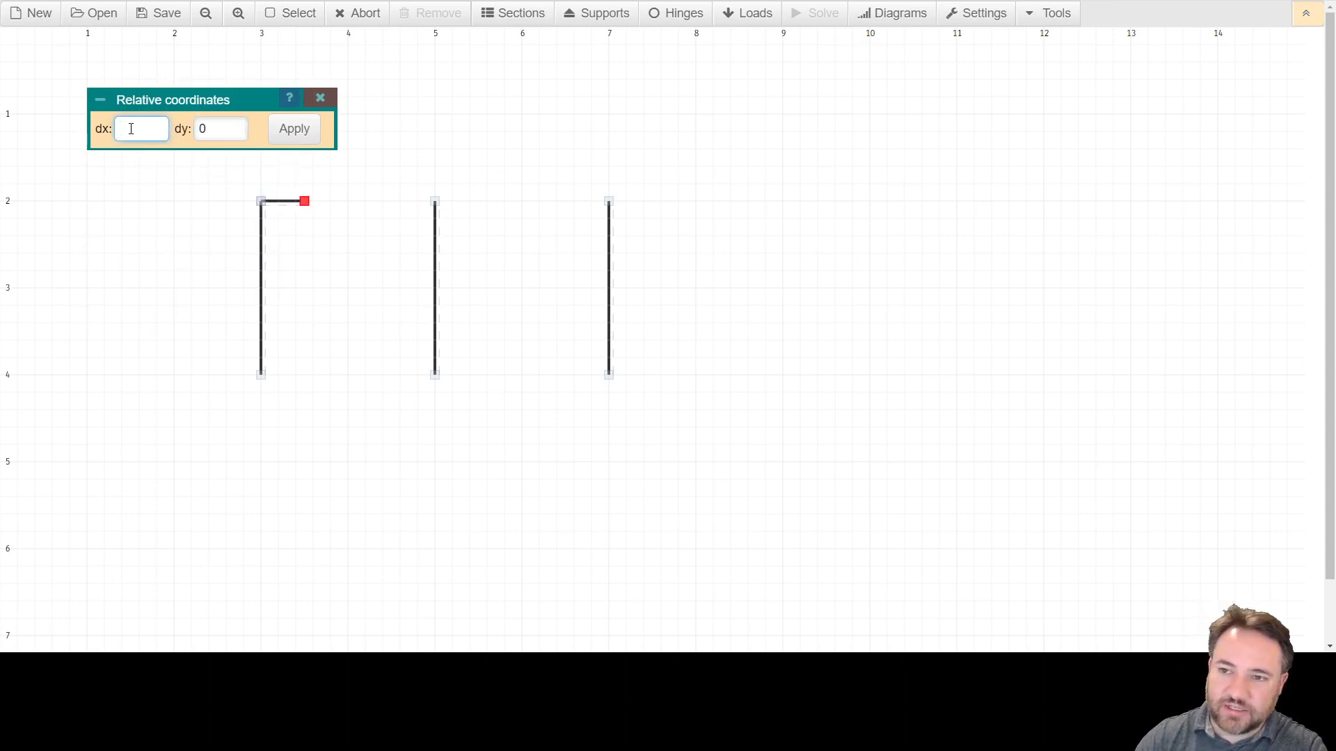
text(0.5)
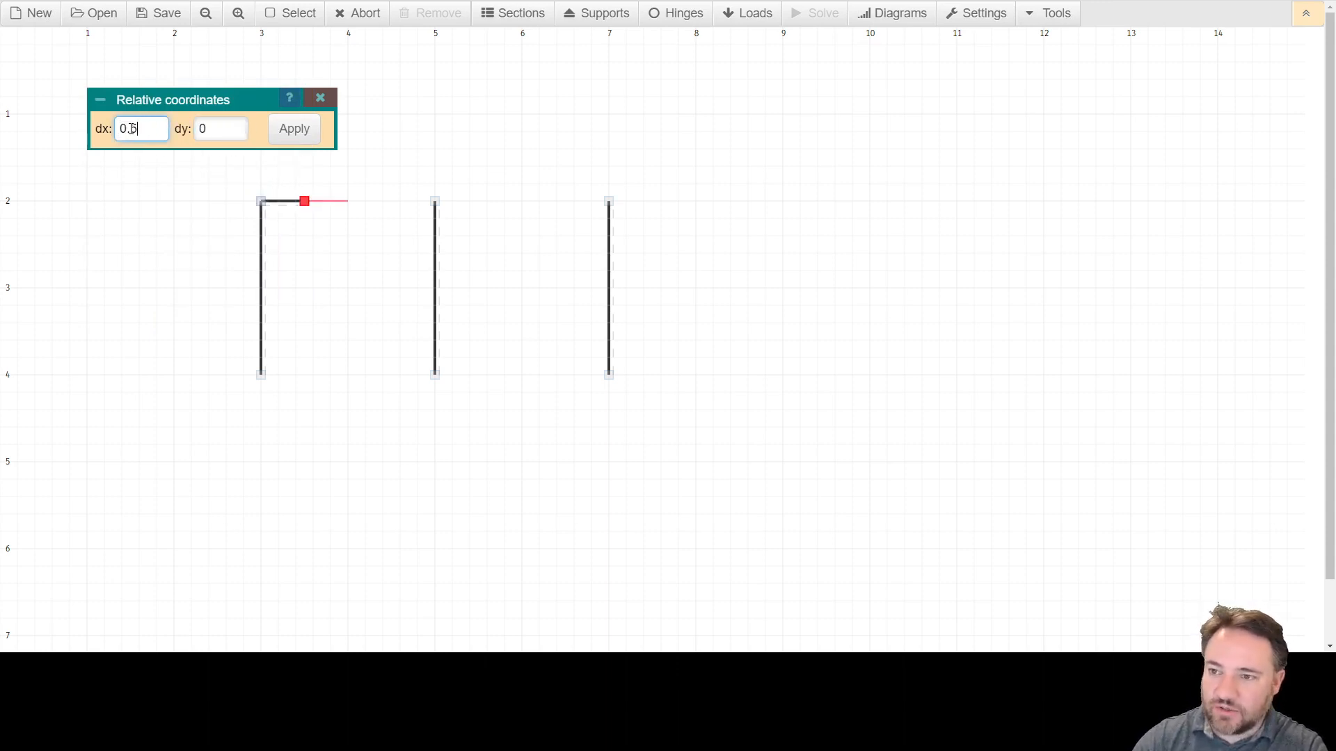
key(Return)
Add another 0.5 segment and end the beam at the second column's top at x = 5.
text(0.5)
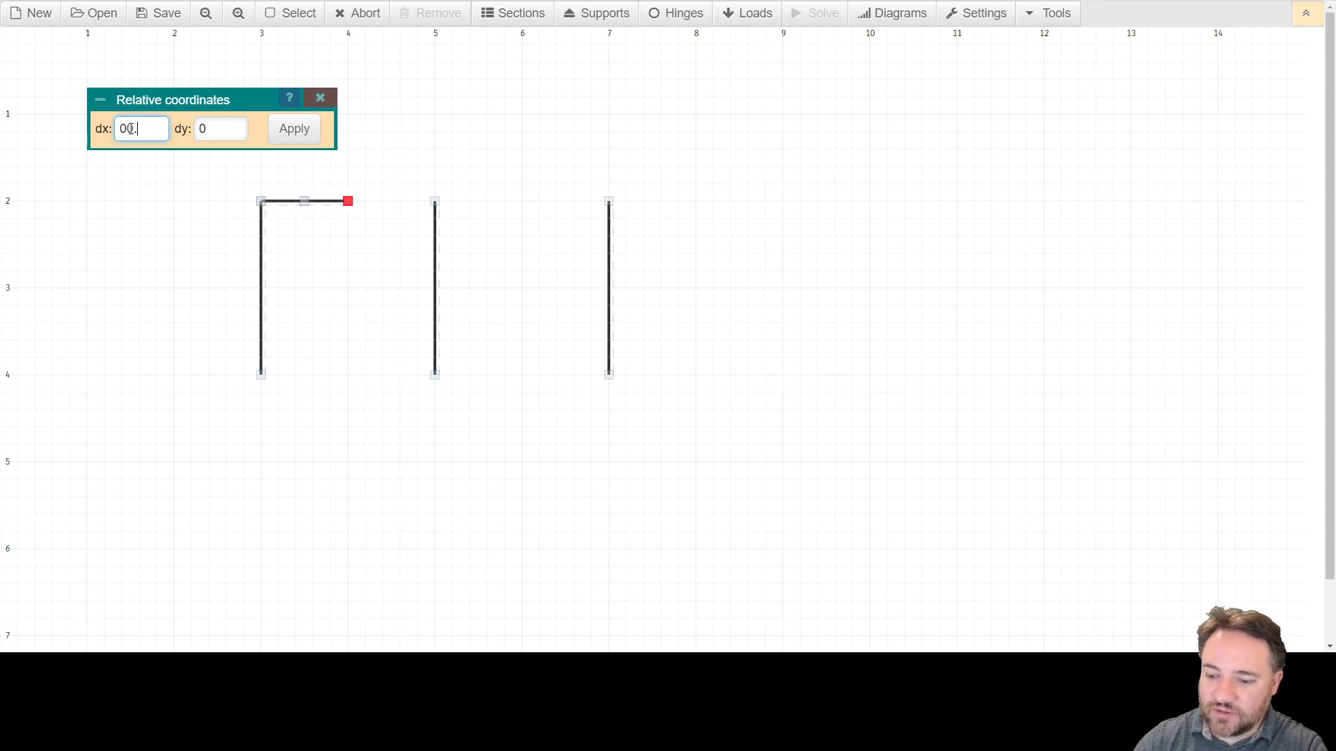
key(BackSpace)
key(BackSpace)
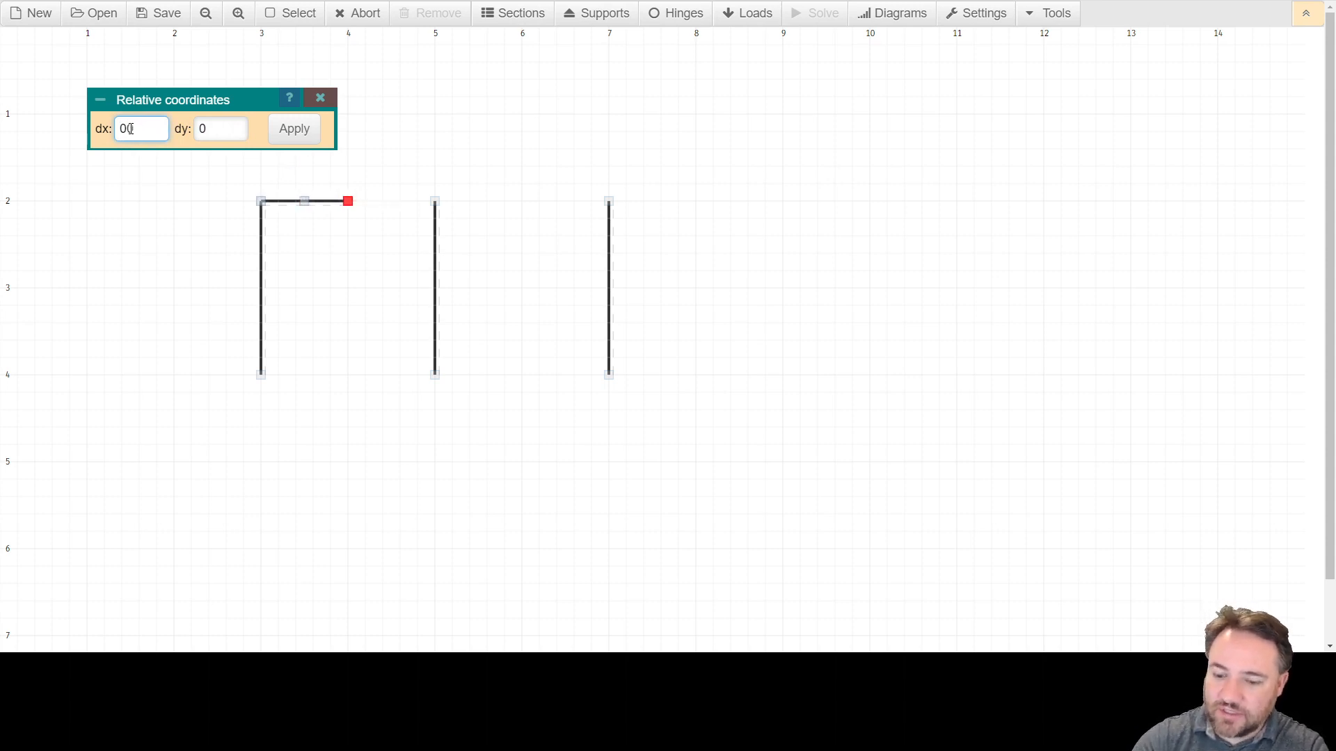
text(.5)
key(Return)
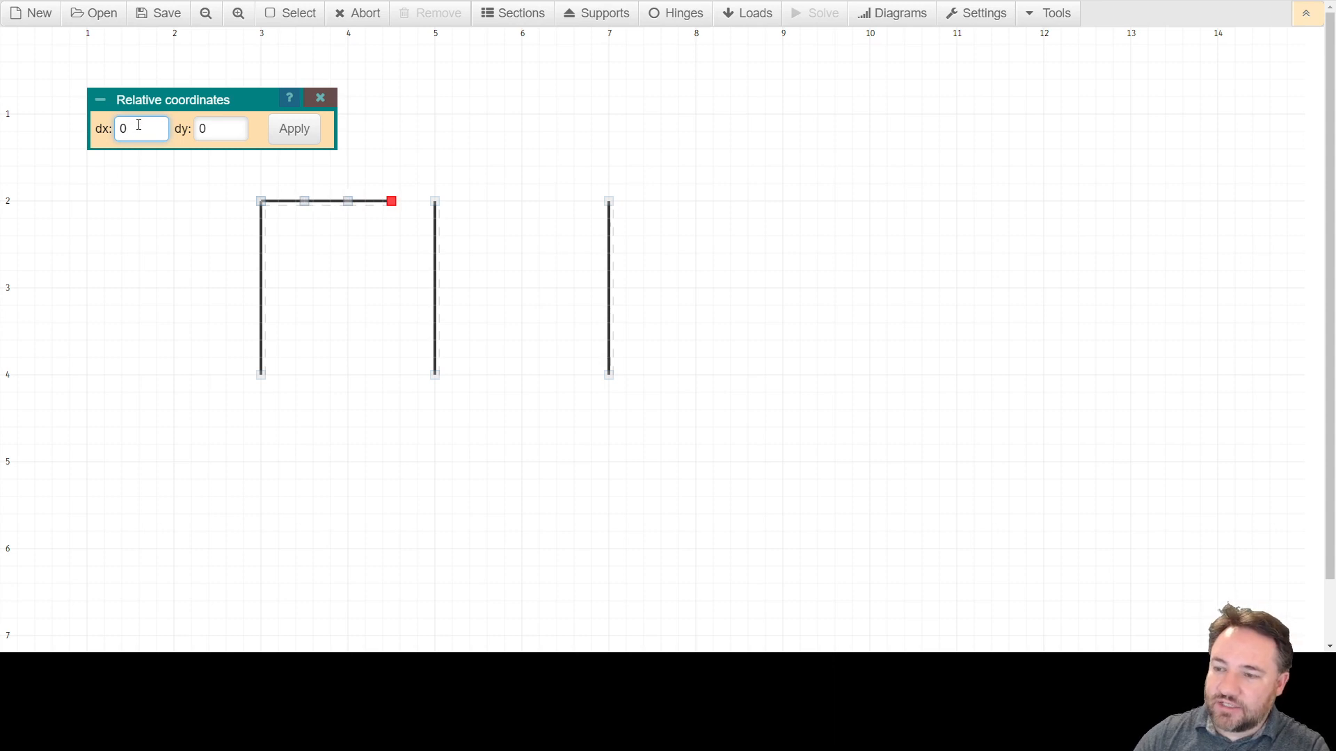
click(435, 202)
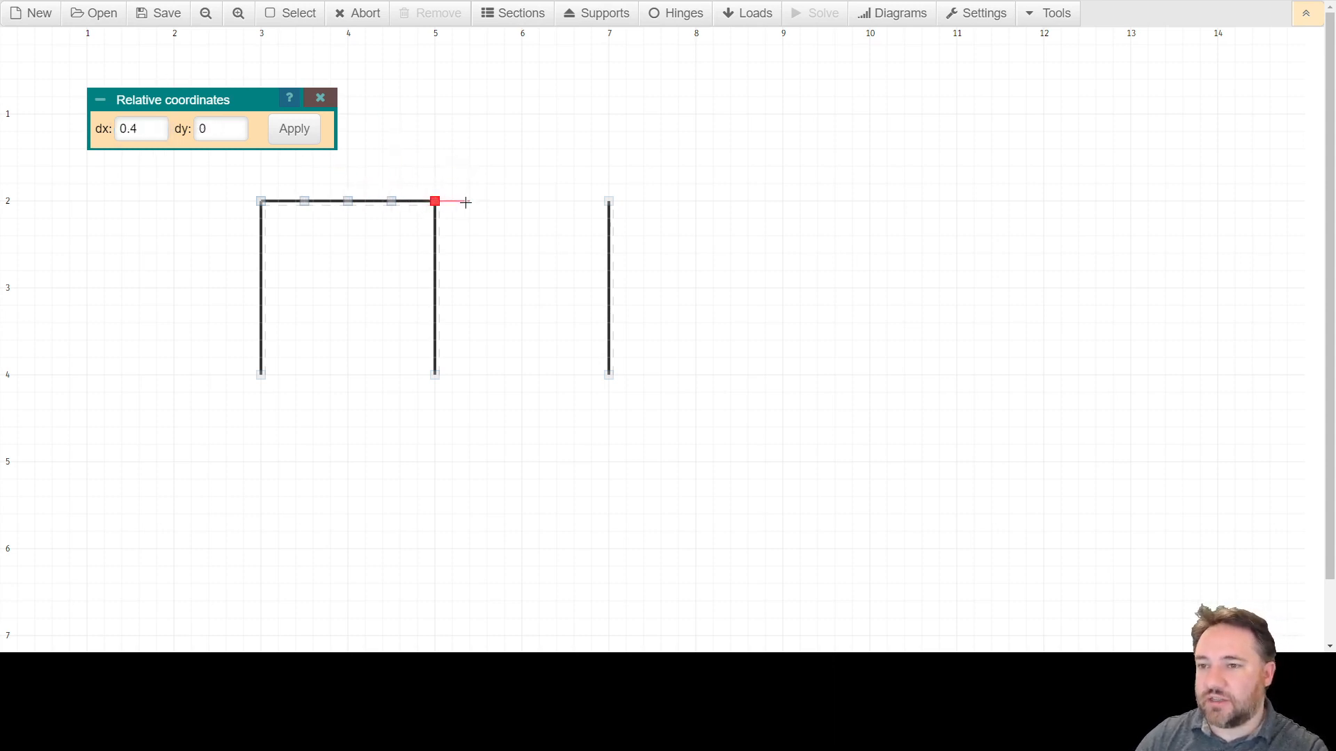
Continue the beam past the second column with a segment of dx 0.5 and dy 0.
double_click(139, 131)
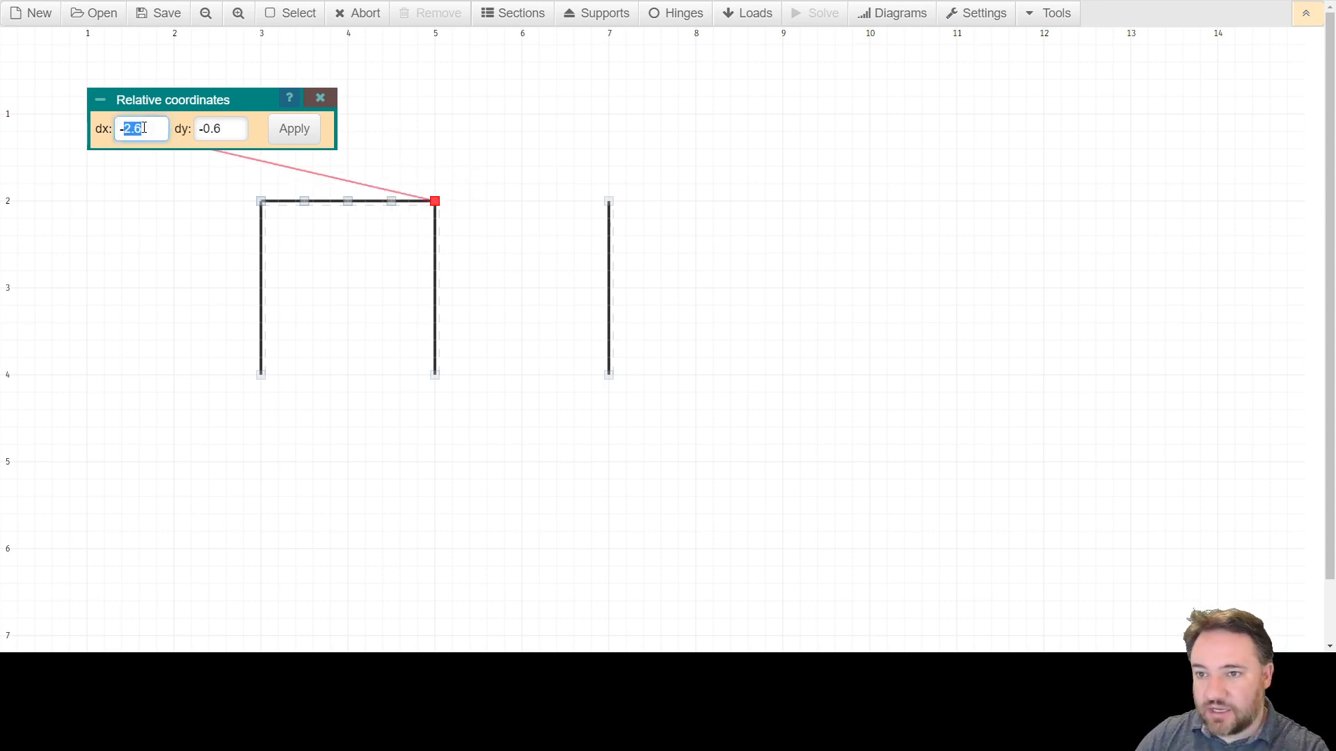
key(BackSpace)
key(BackSpace)
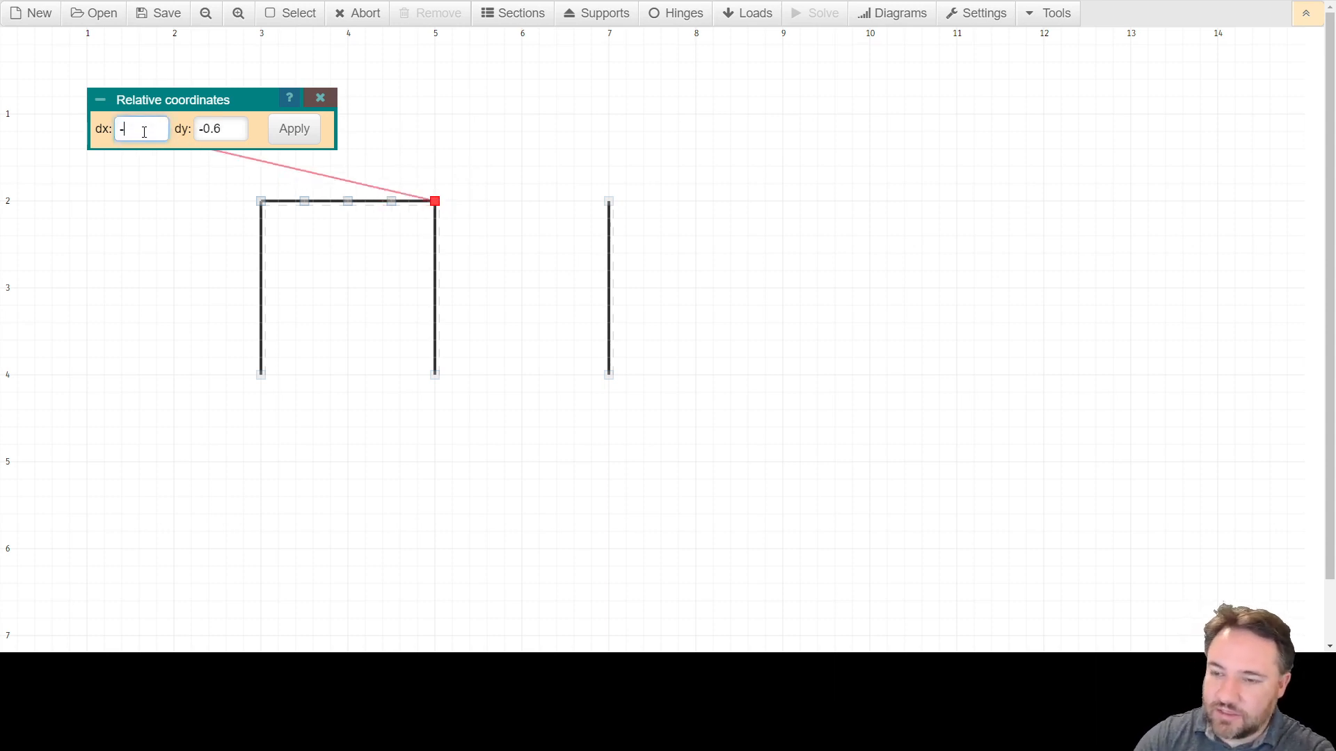
text(0.5)
key(Tab)
text(0)
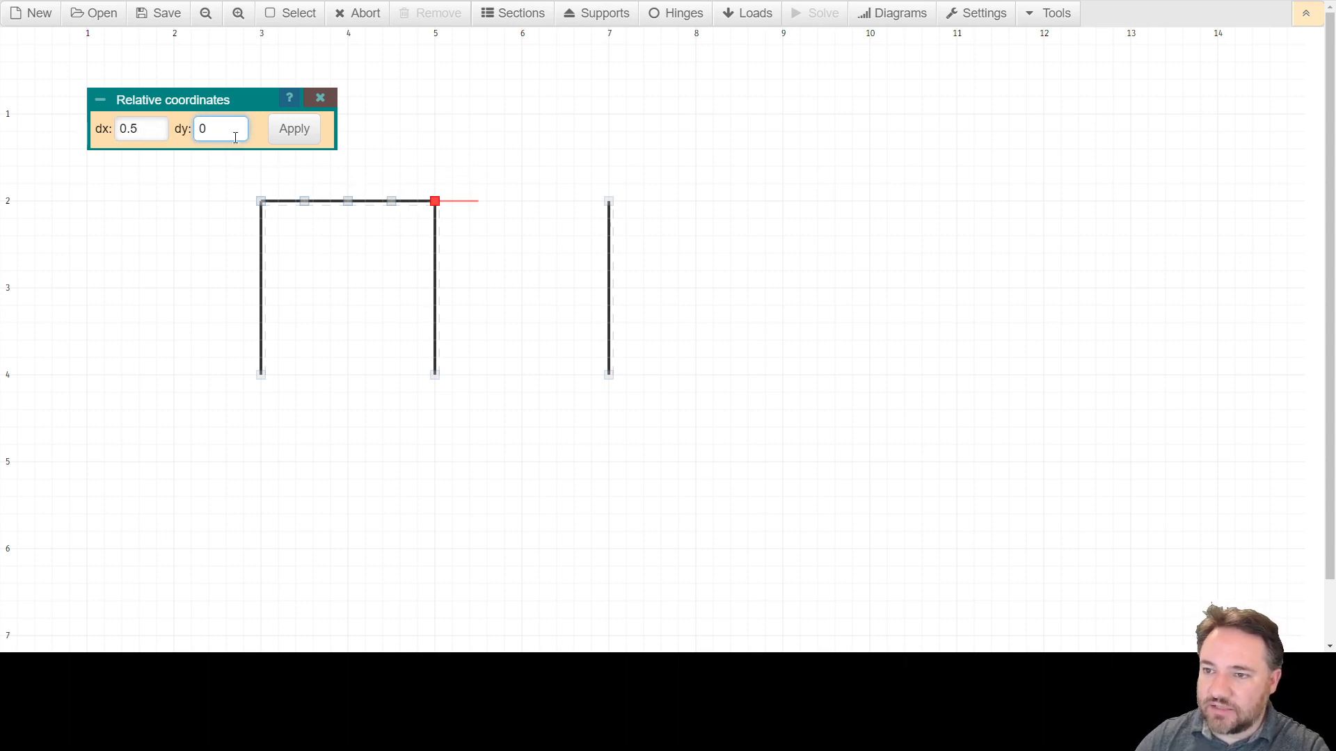
click(295, 138)
Add further 0.5 segments and finish the beam at the third column's top at x = 7.
text(0.5)
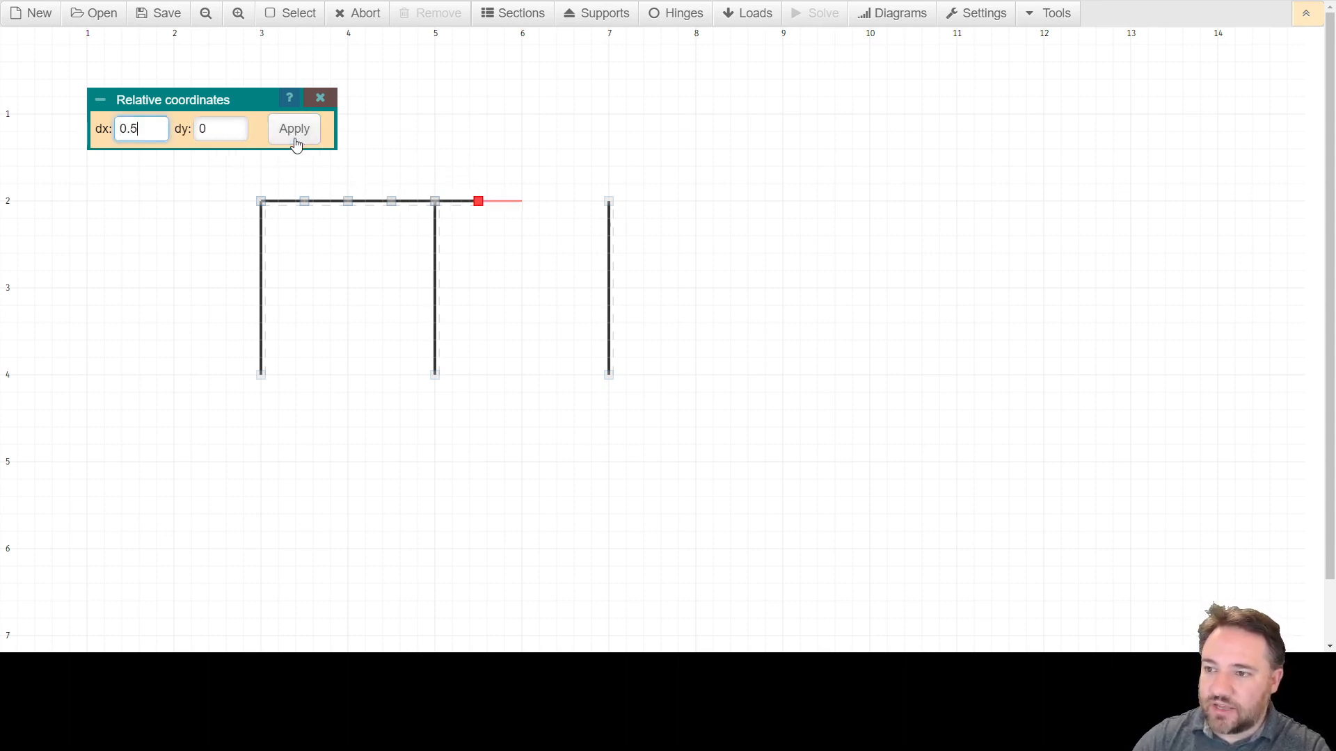
click(295, 139)
text(00.5)
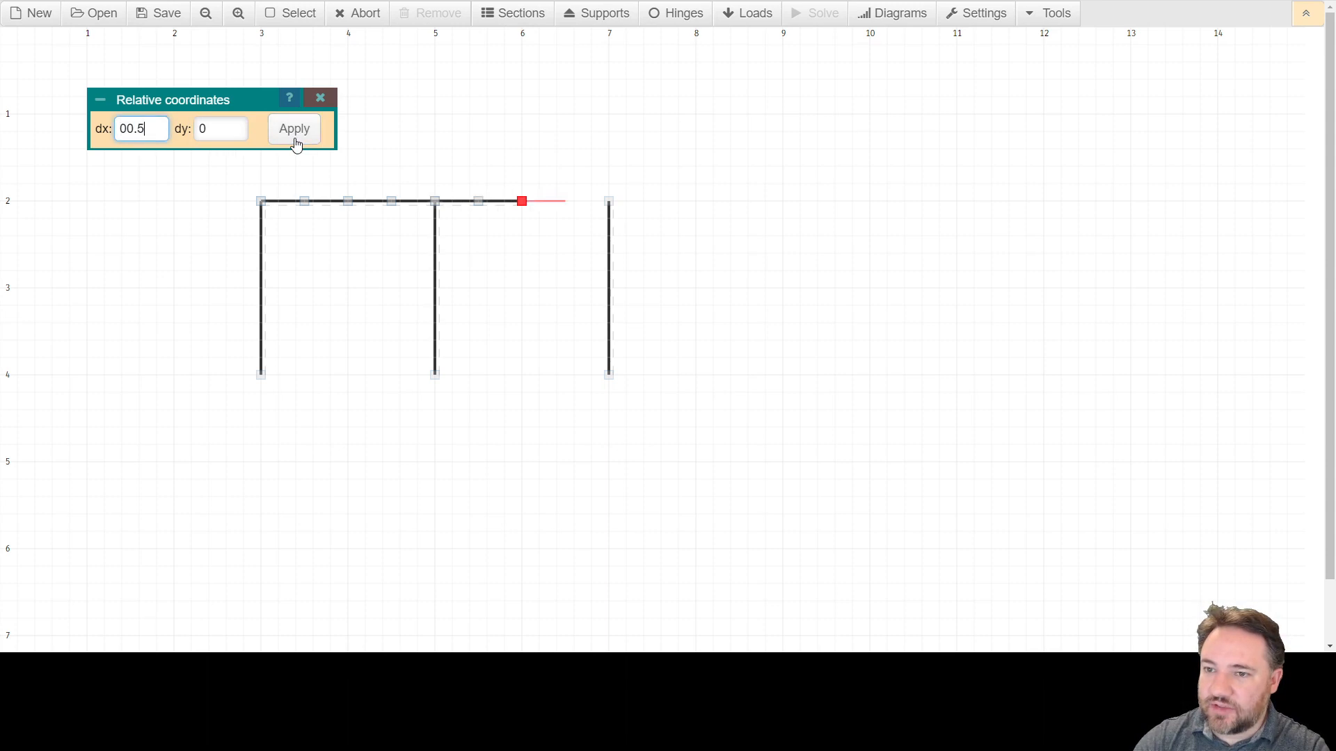
key(BackSpace)
key(BackSpace)
key(BackSpace)
text(.5)
click(295, 139)
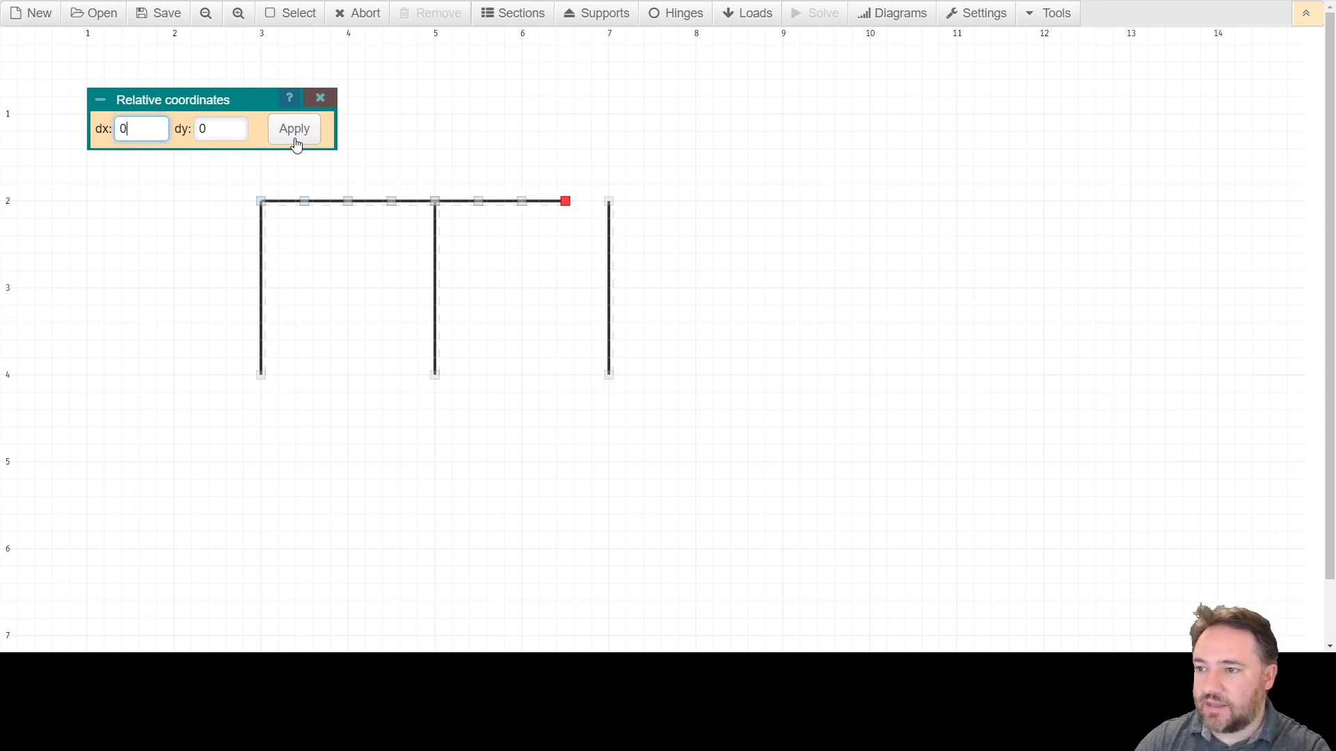
click(609, 201)
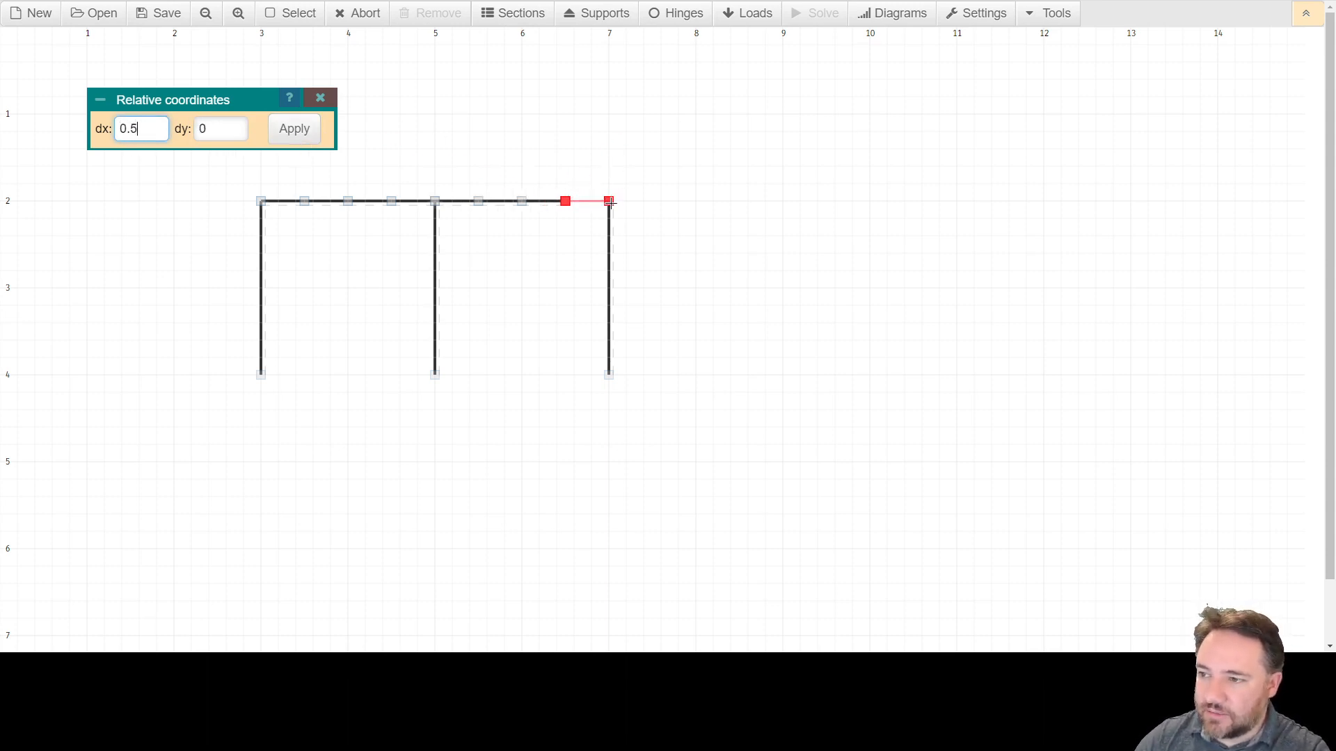
key(Escape)
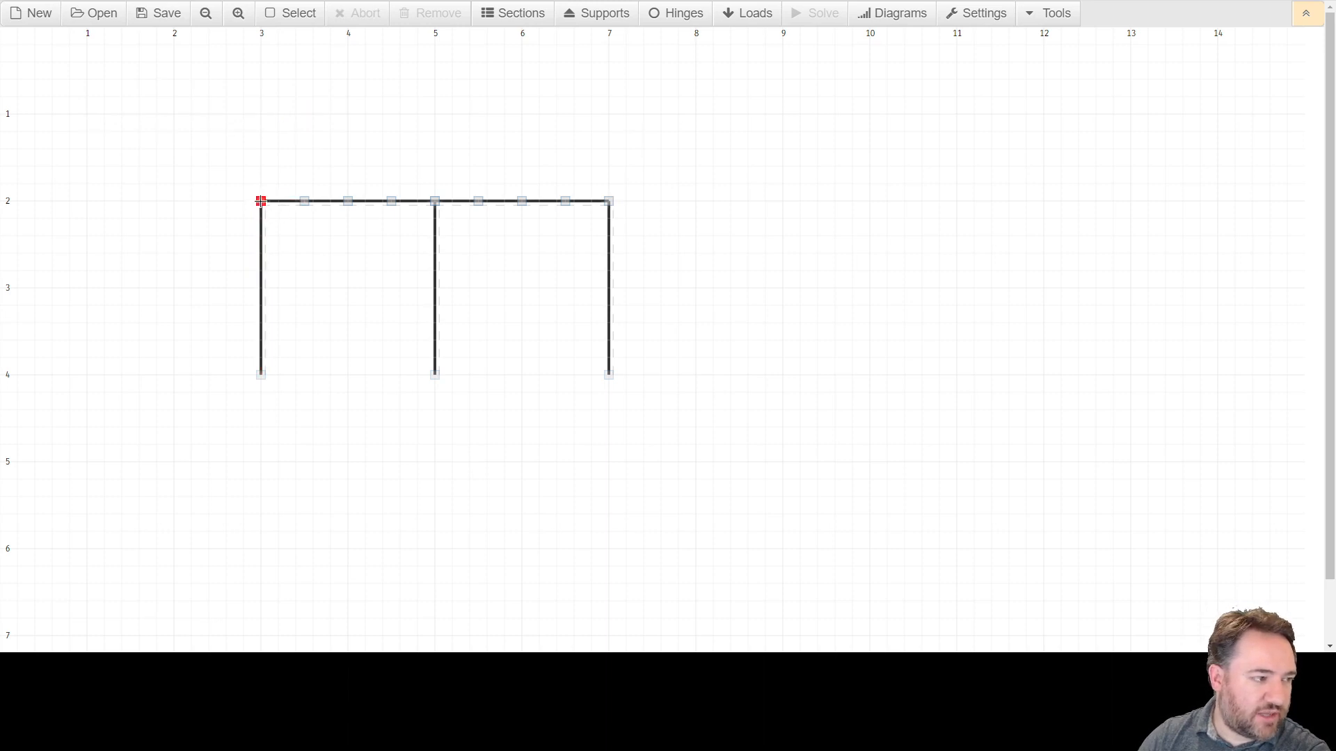
Place a hinge at the beam's end on top of the first column with the Hinge tool.
click(288, 201)
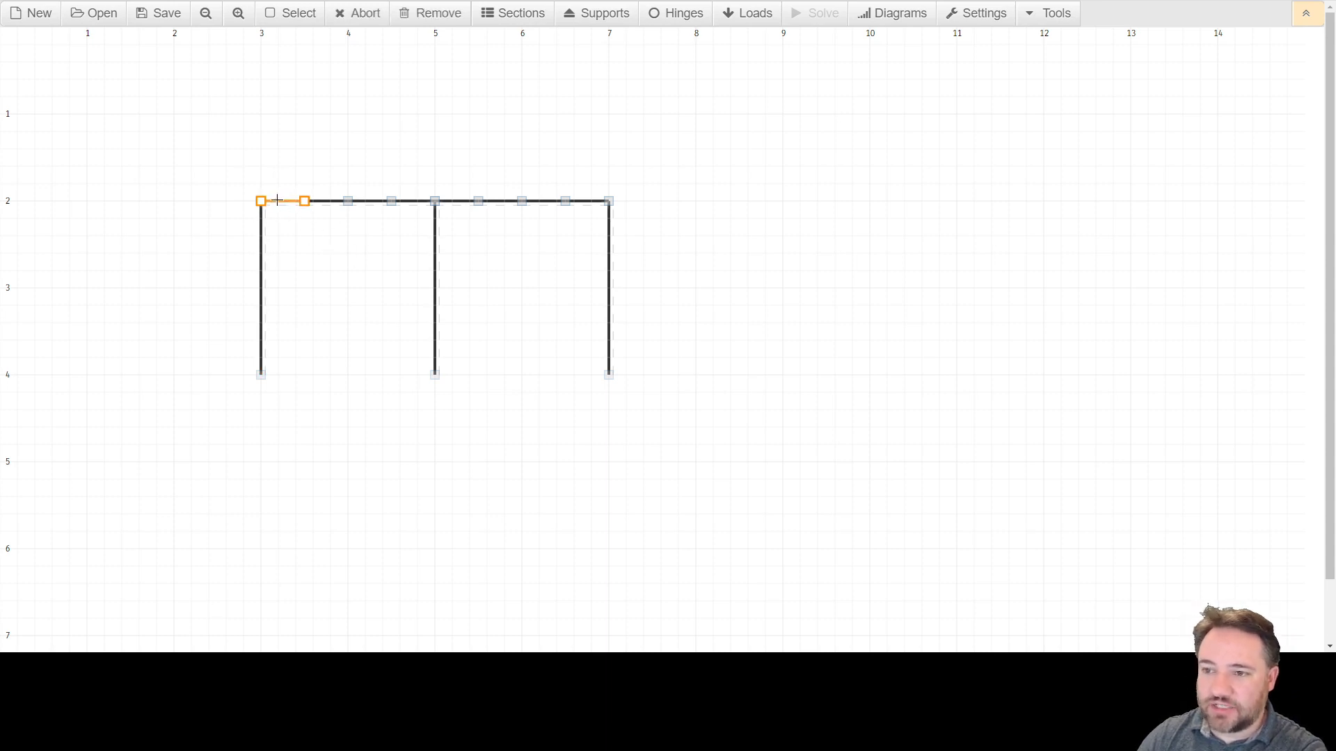
click(662, 16)
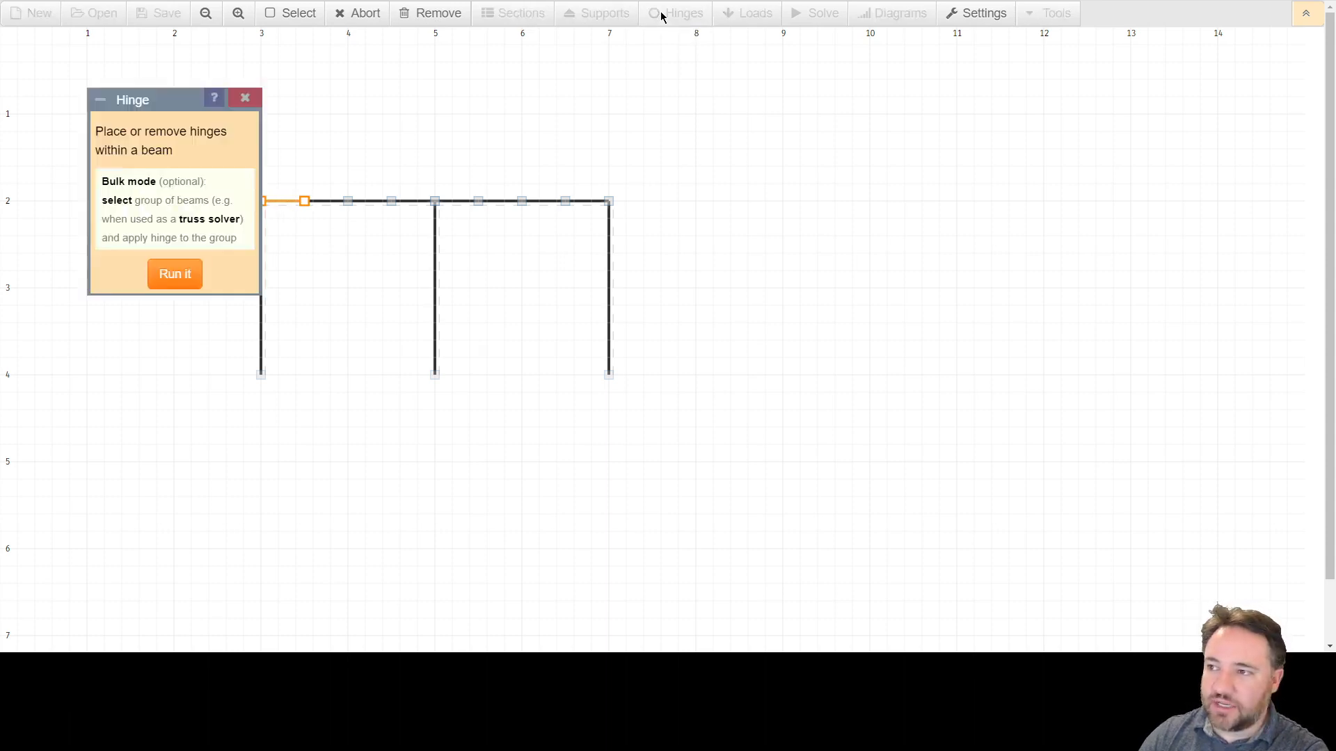
drag(164, 102, 134, 139)
click(215, 132)
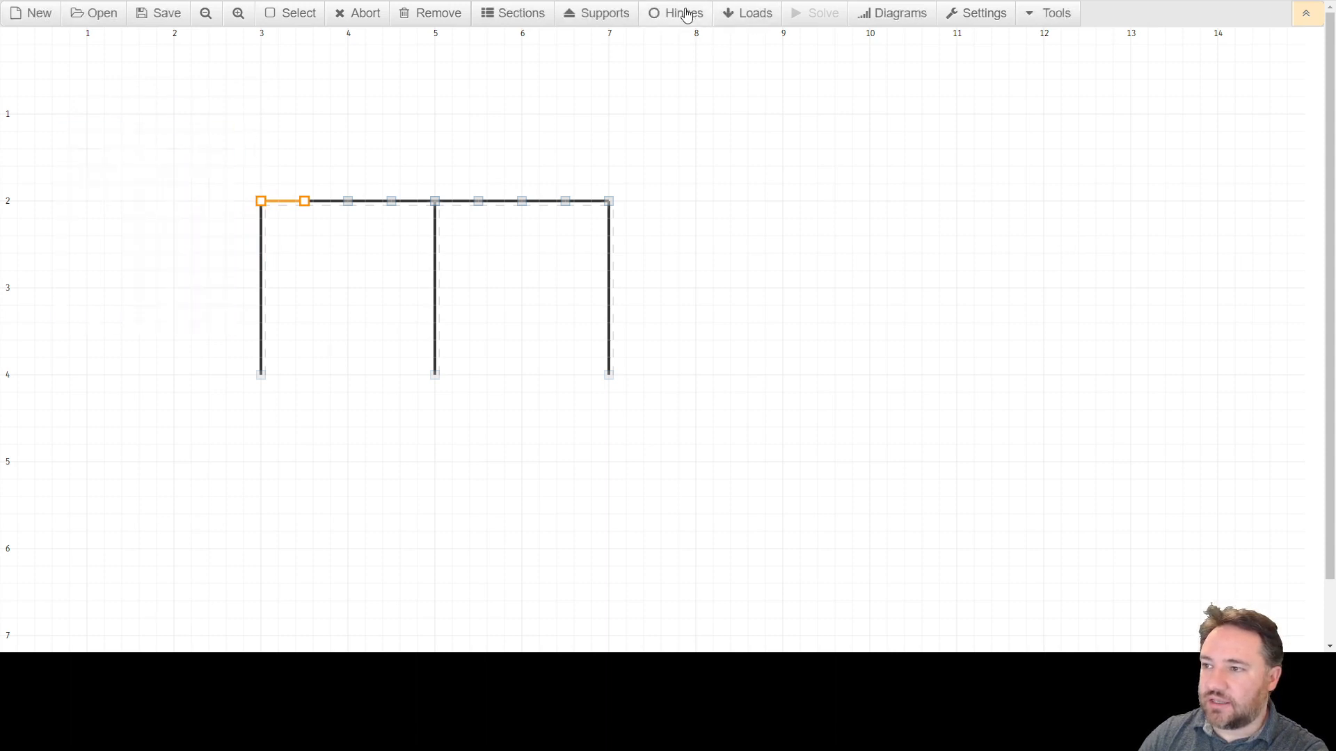
click(666, 21)
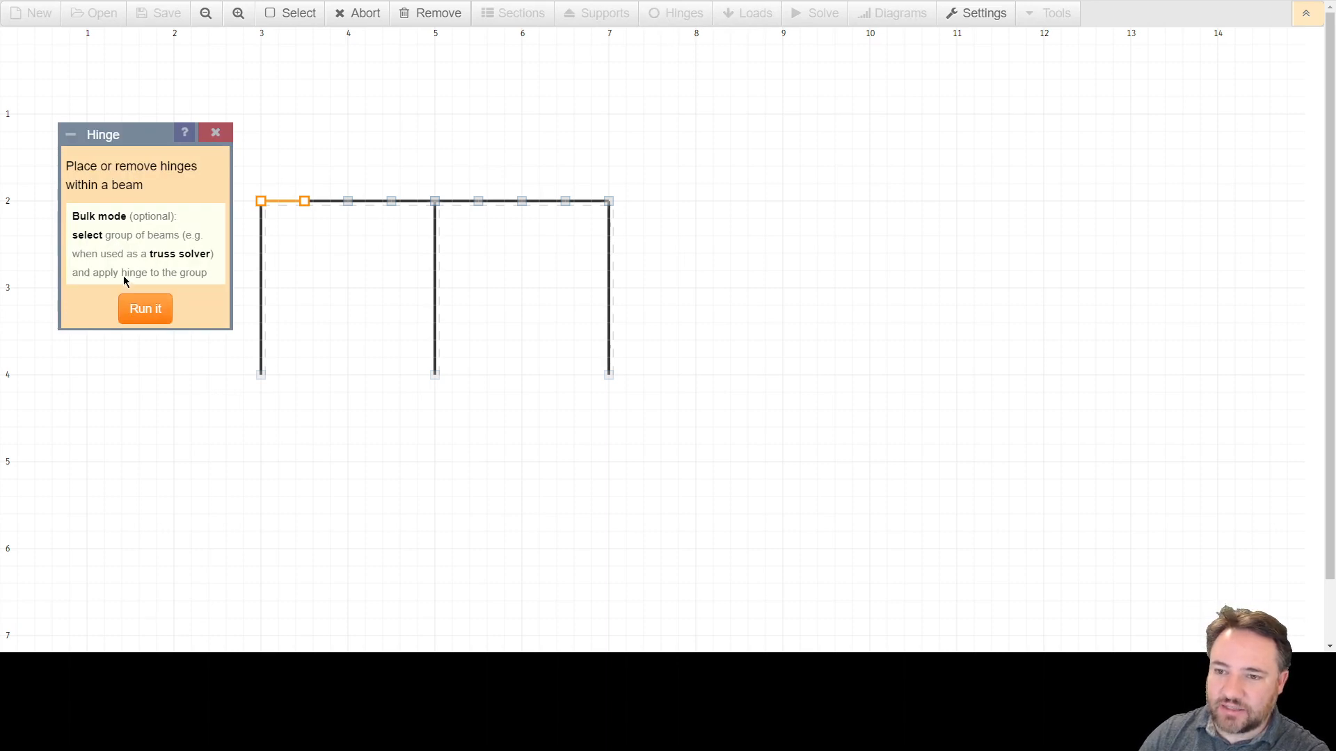
click(153, 311)
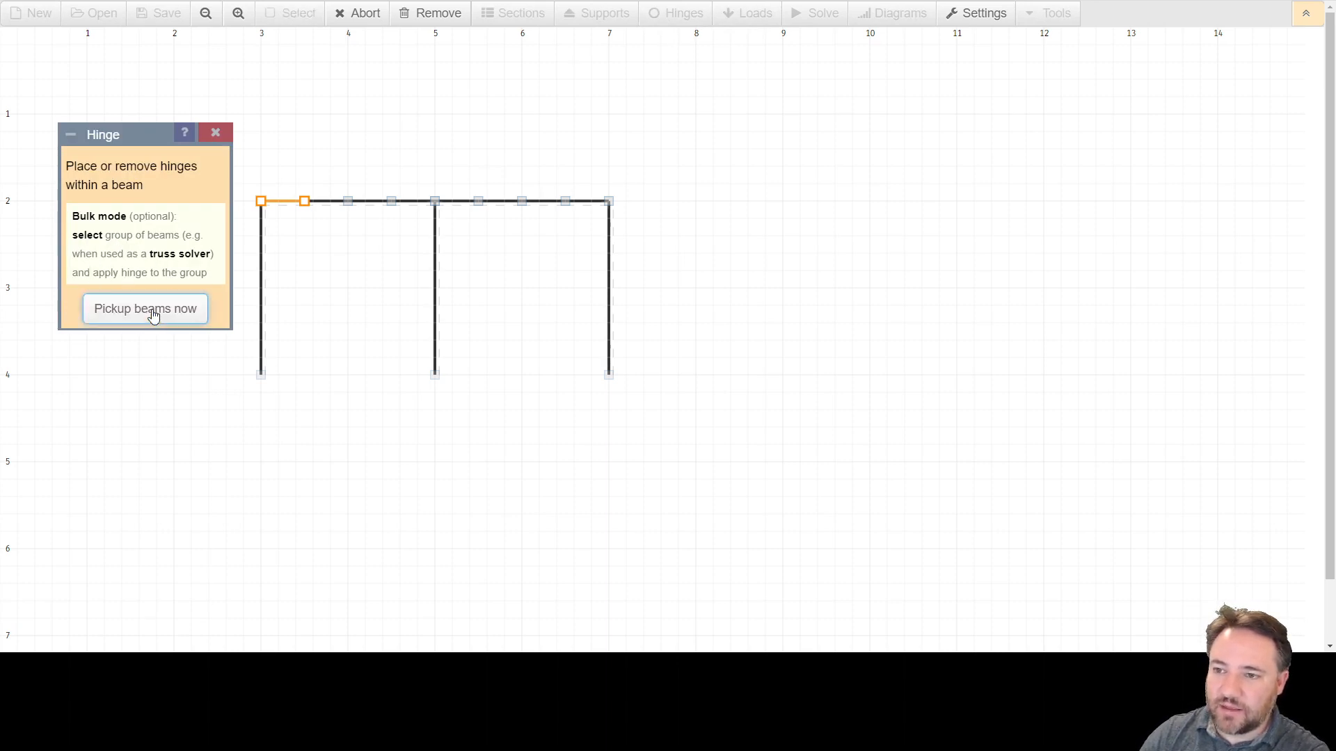
click(278, 201)
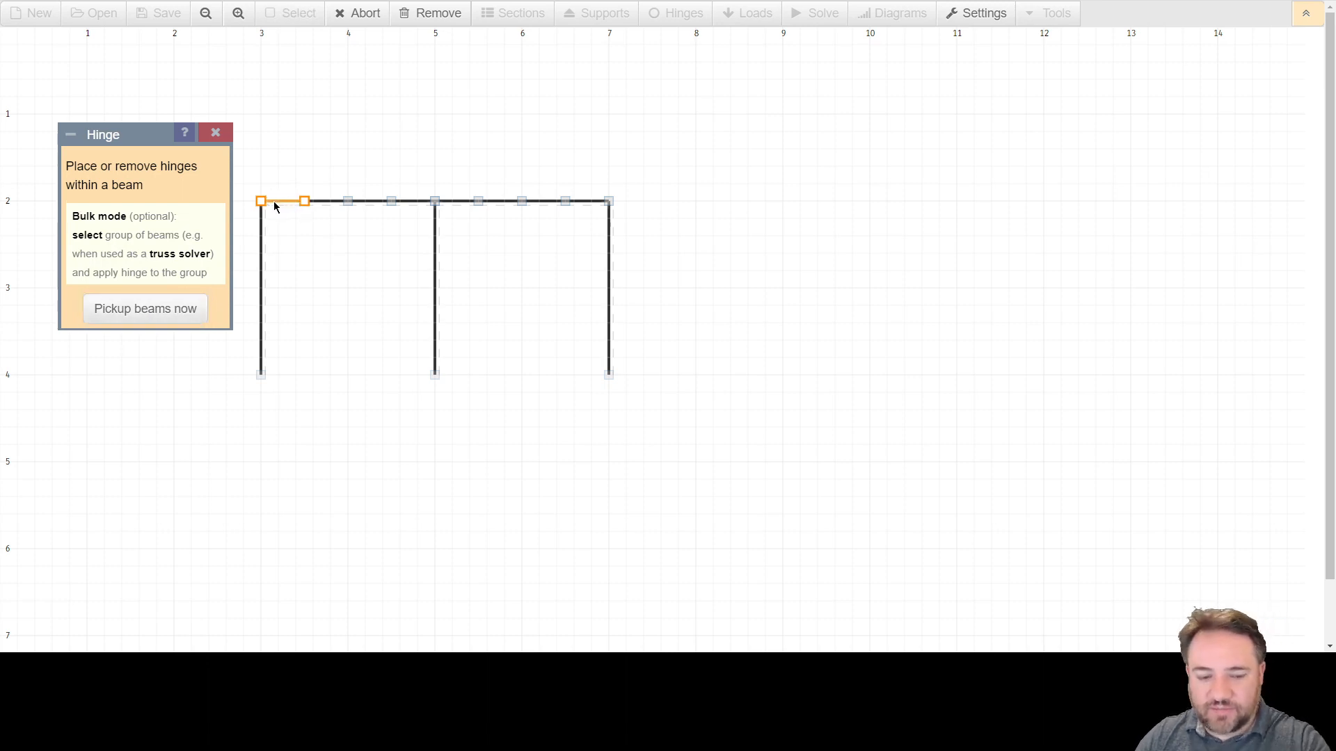
click(274, 202)
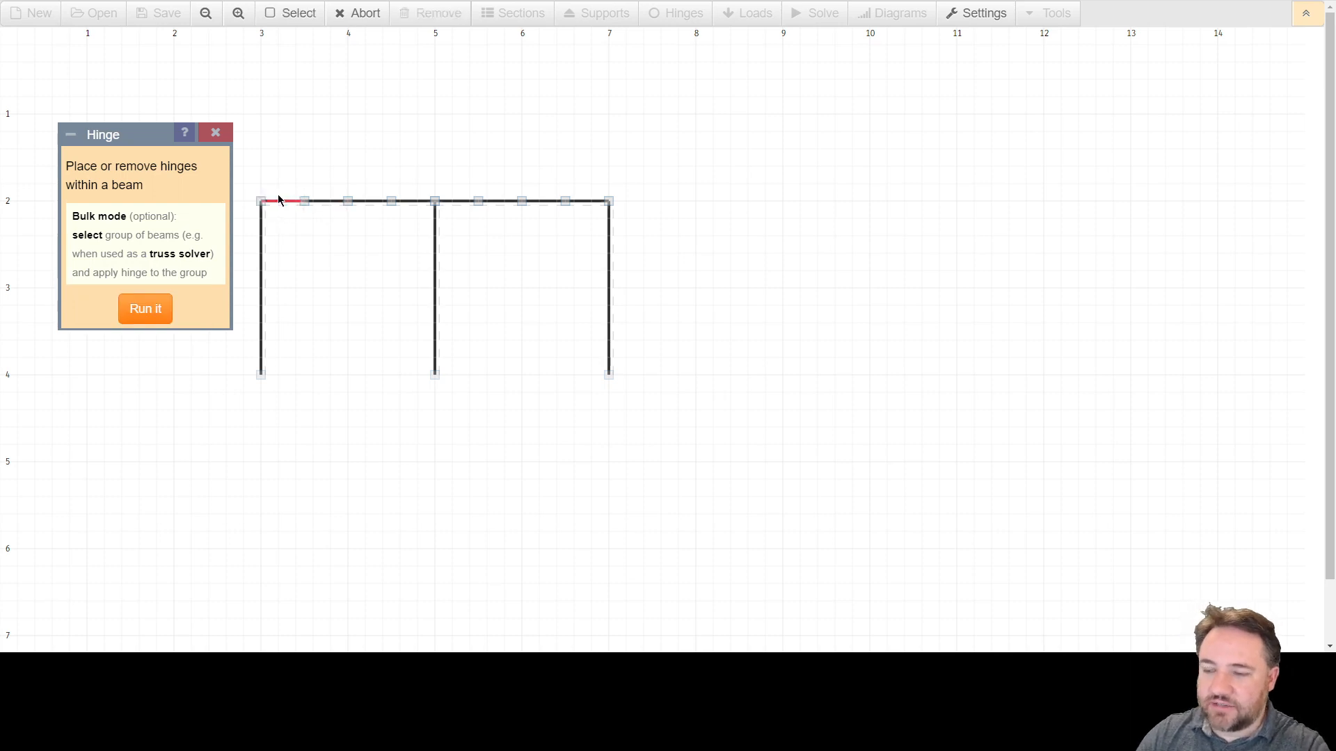
click(132, 315)
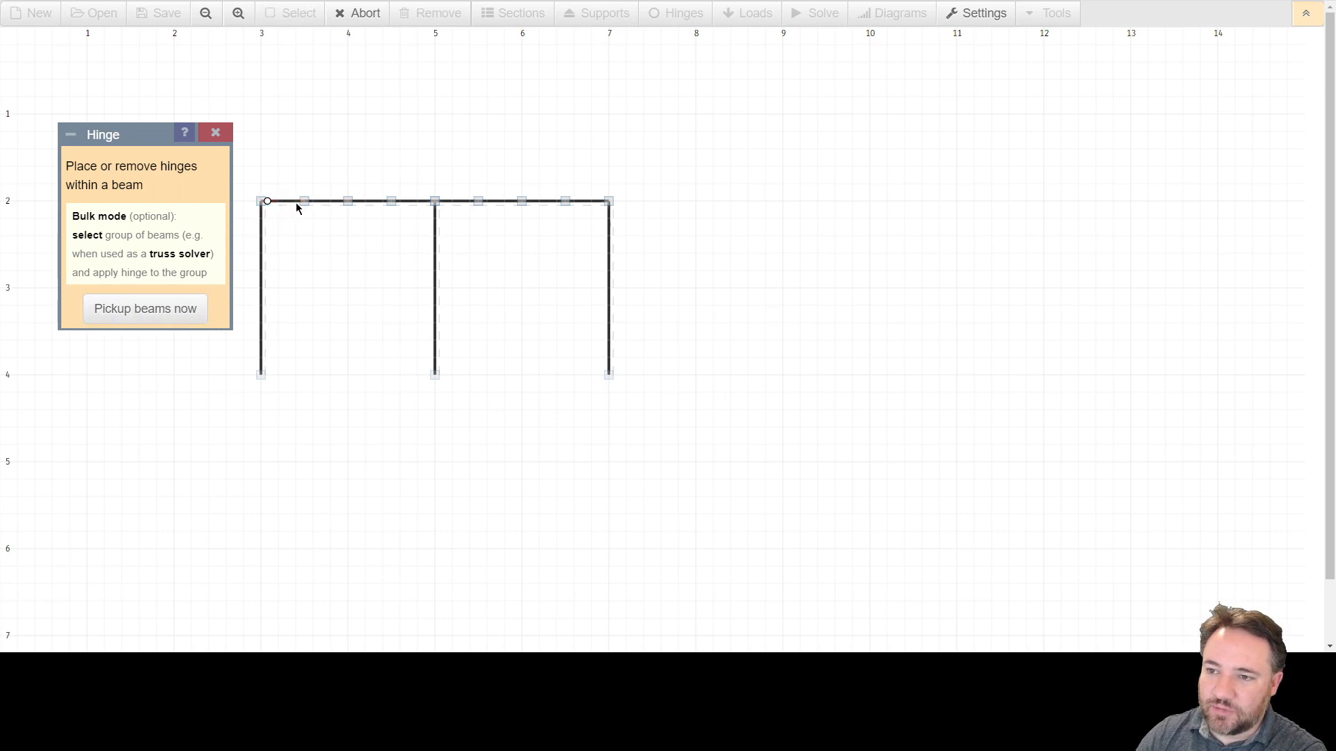
Add hinges to the first column's ends, then remove them again.
click(260, 211)
click(262, 220)
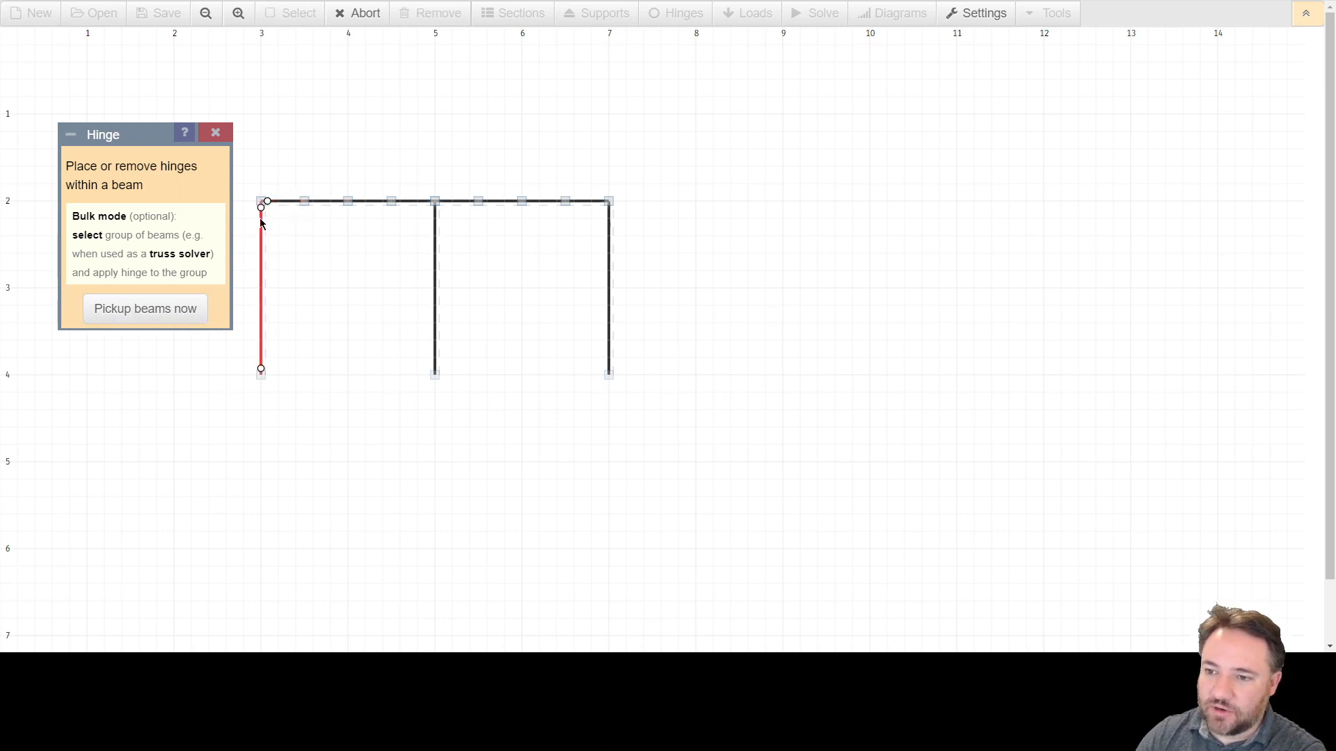
click(262, 221)
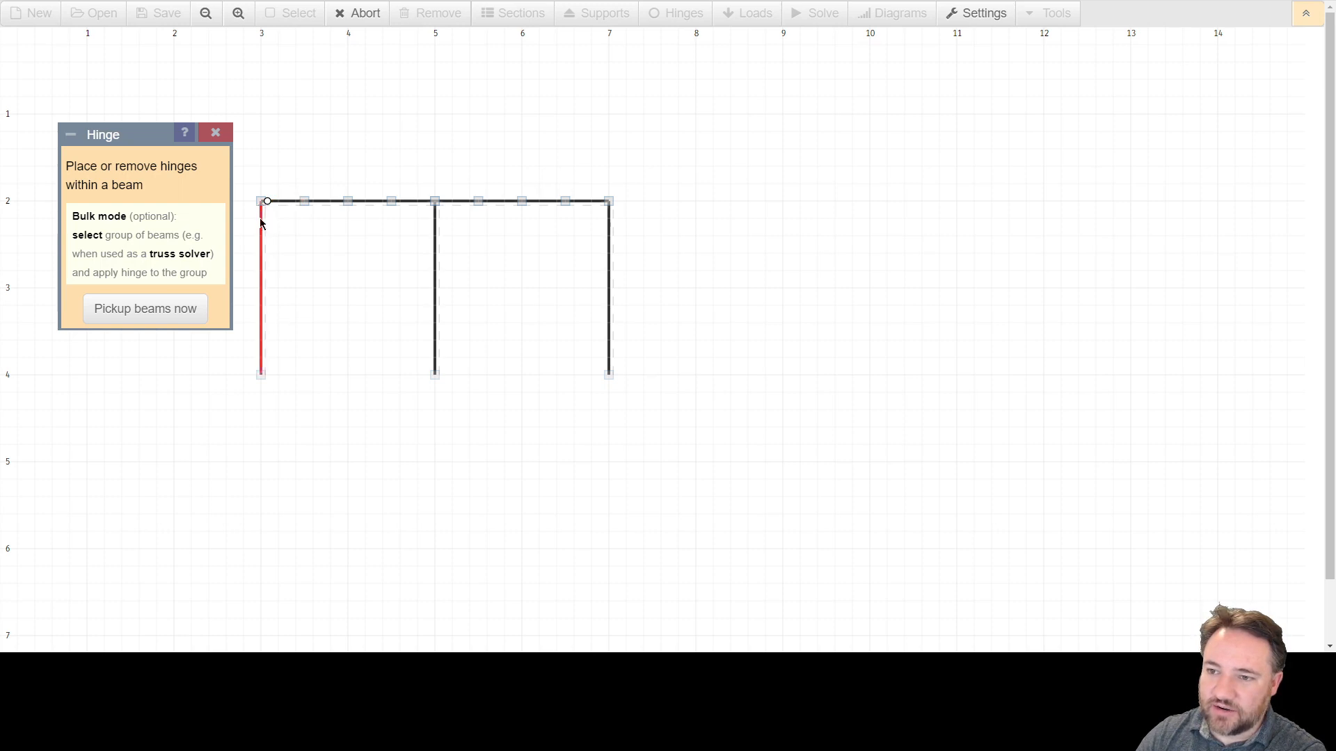
Place a hinge at the beam's end next to the second column's top.
click(415, 203)
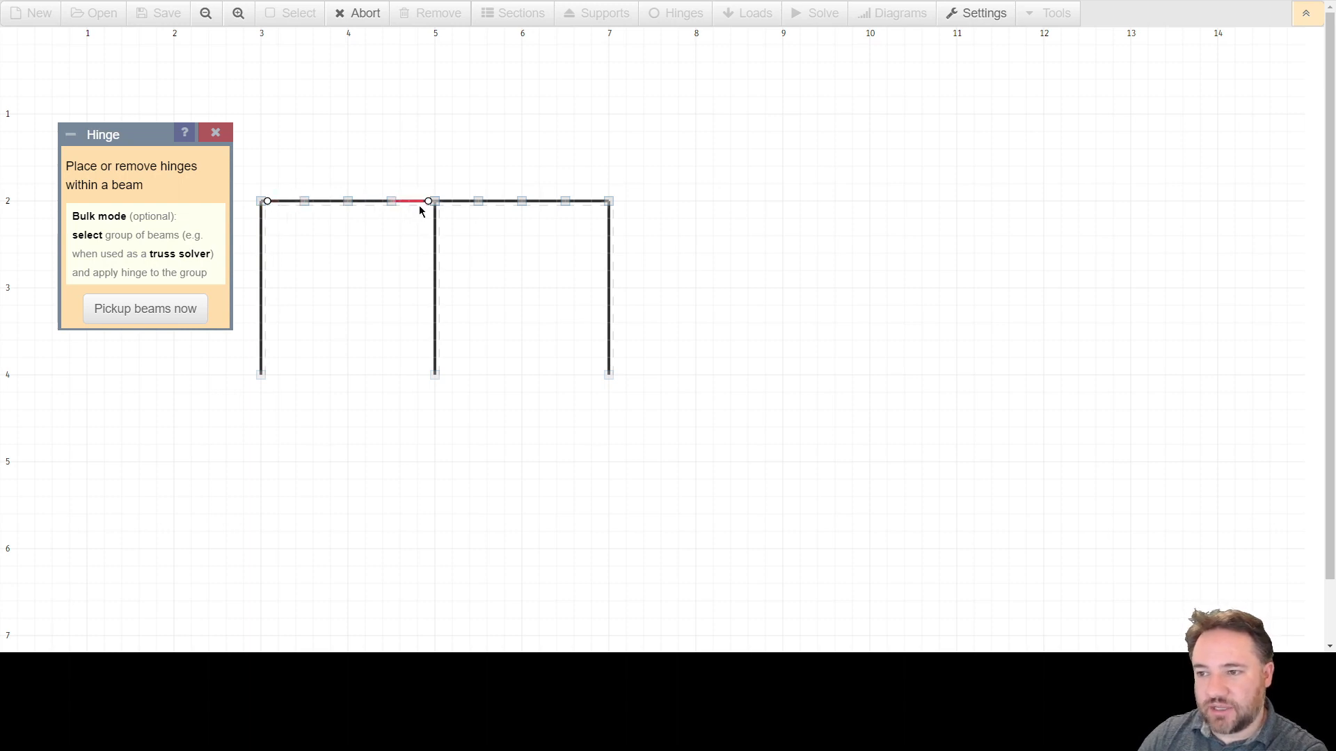
click(412, 201)
click(412, 201)
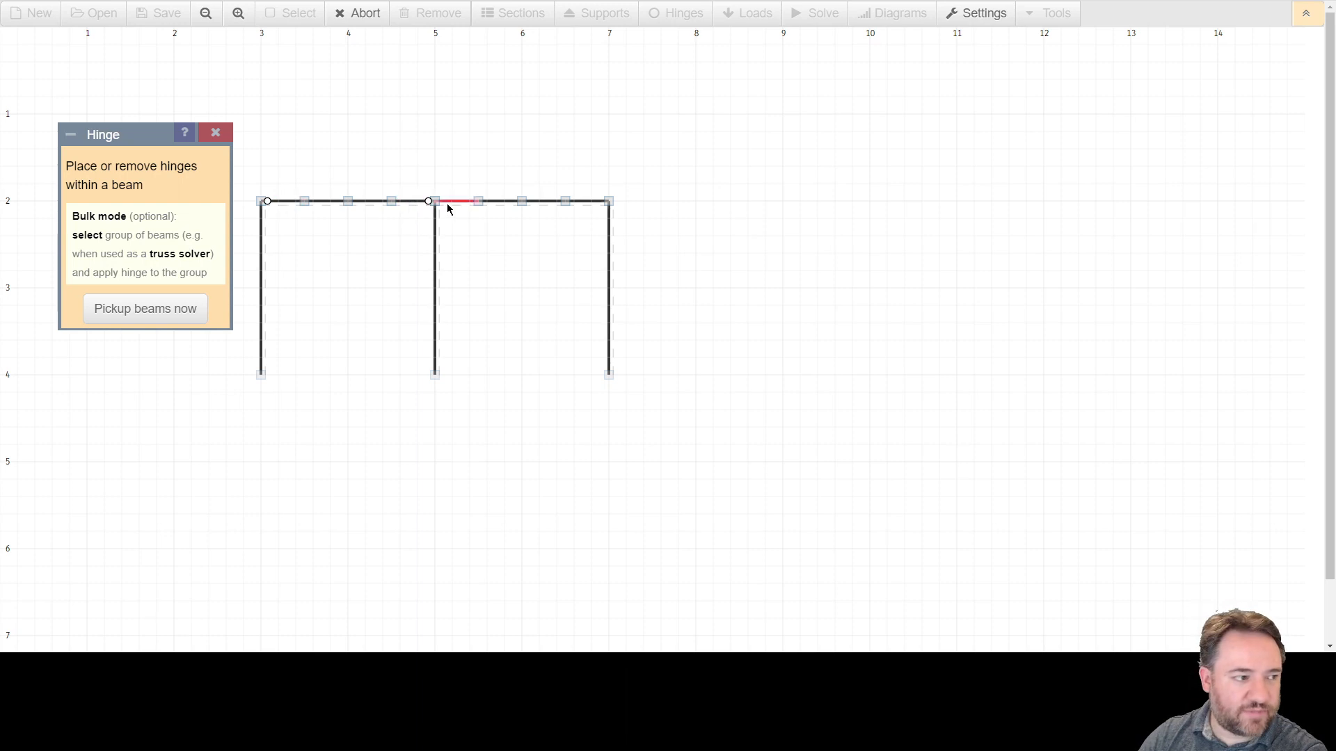
Add hinges along the beam between the second and third columns, then remove them again.
click(580, 202)
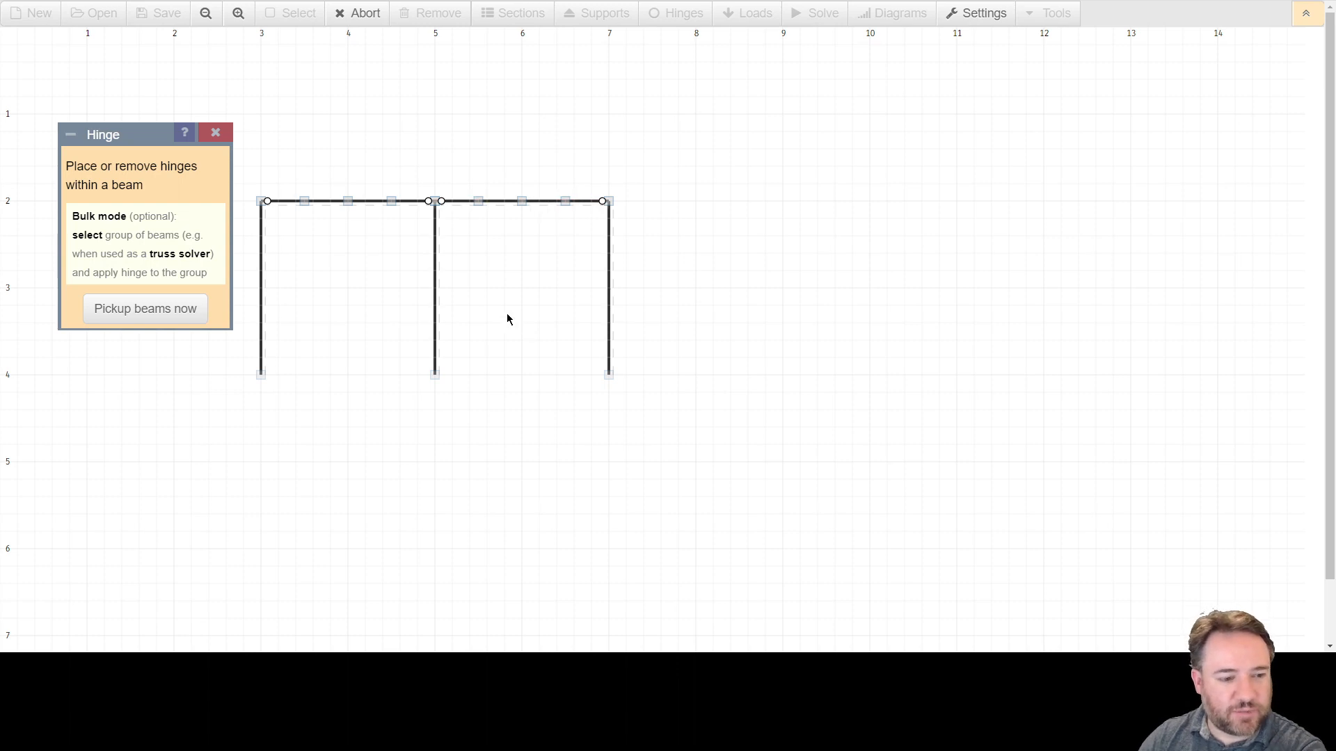
click(457, 205)
click(595, 202)
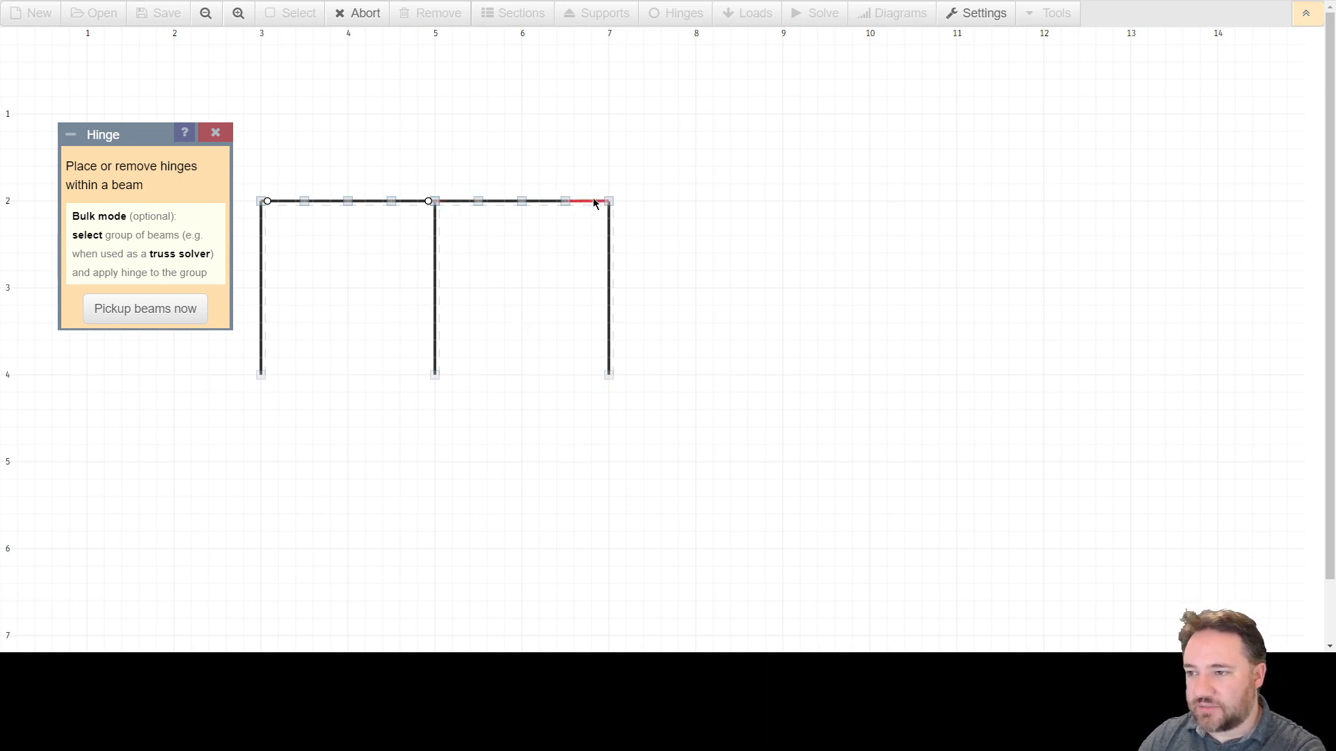
Remove the remaining hinges from the first beam's ends and close the Hinge tool.
click(414, 202)
click(284, 210)
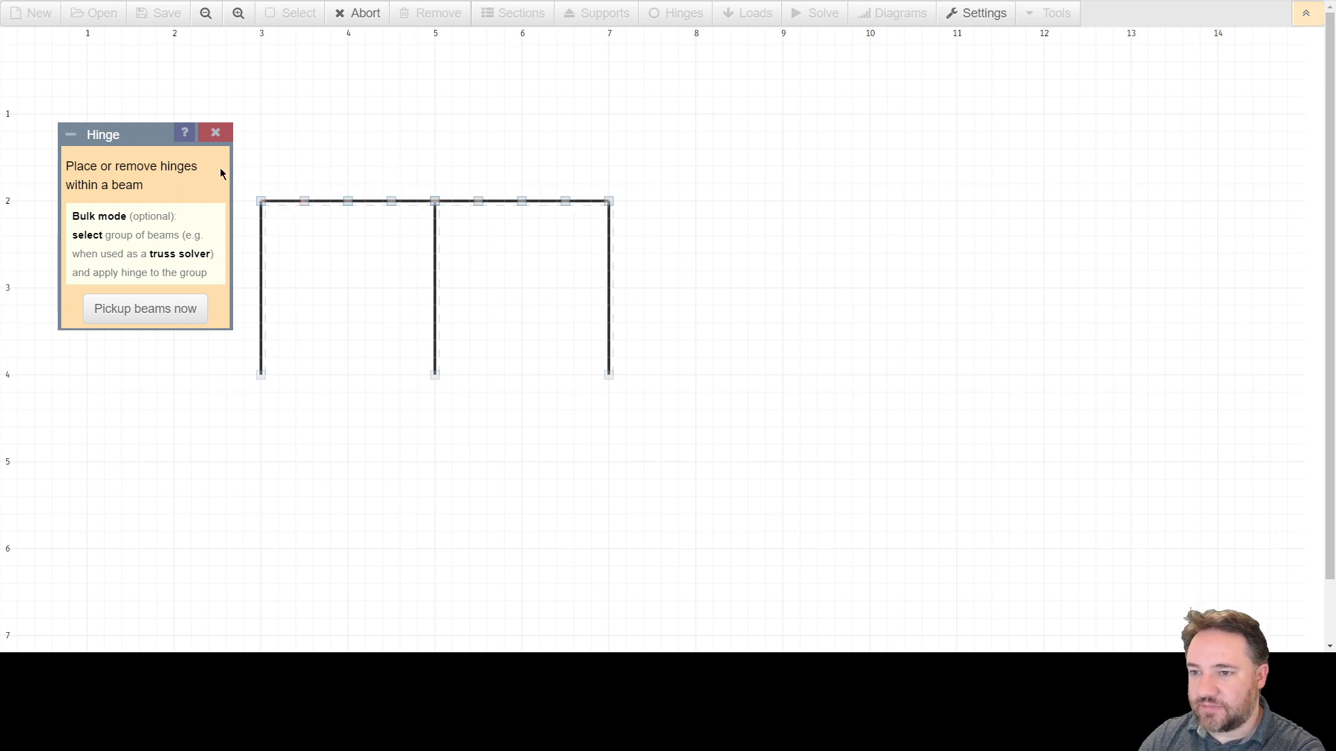
click(216, 136)
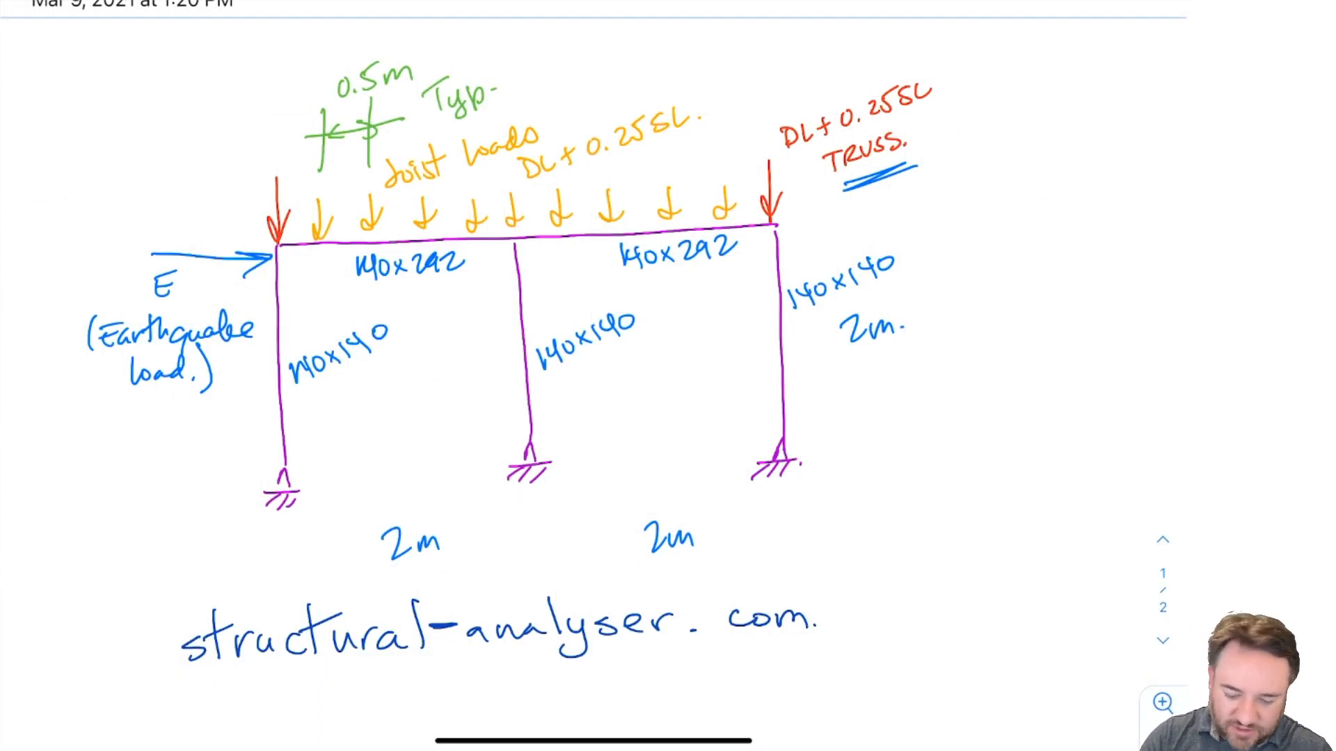
Circle the left column's base support on the hand sketch and undo the mark.
drag(252, 457, 227, 485)
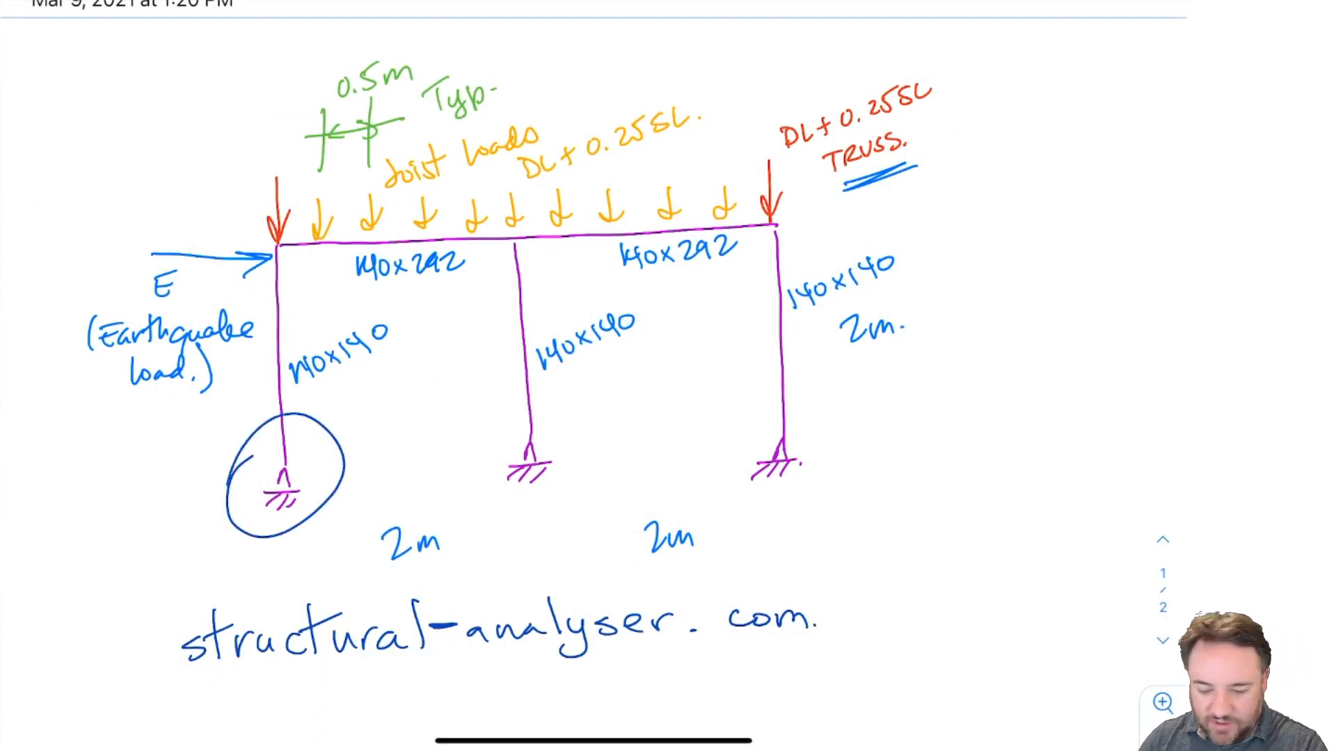
key(ctrl+z)
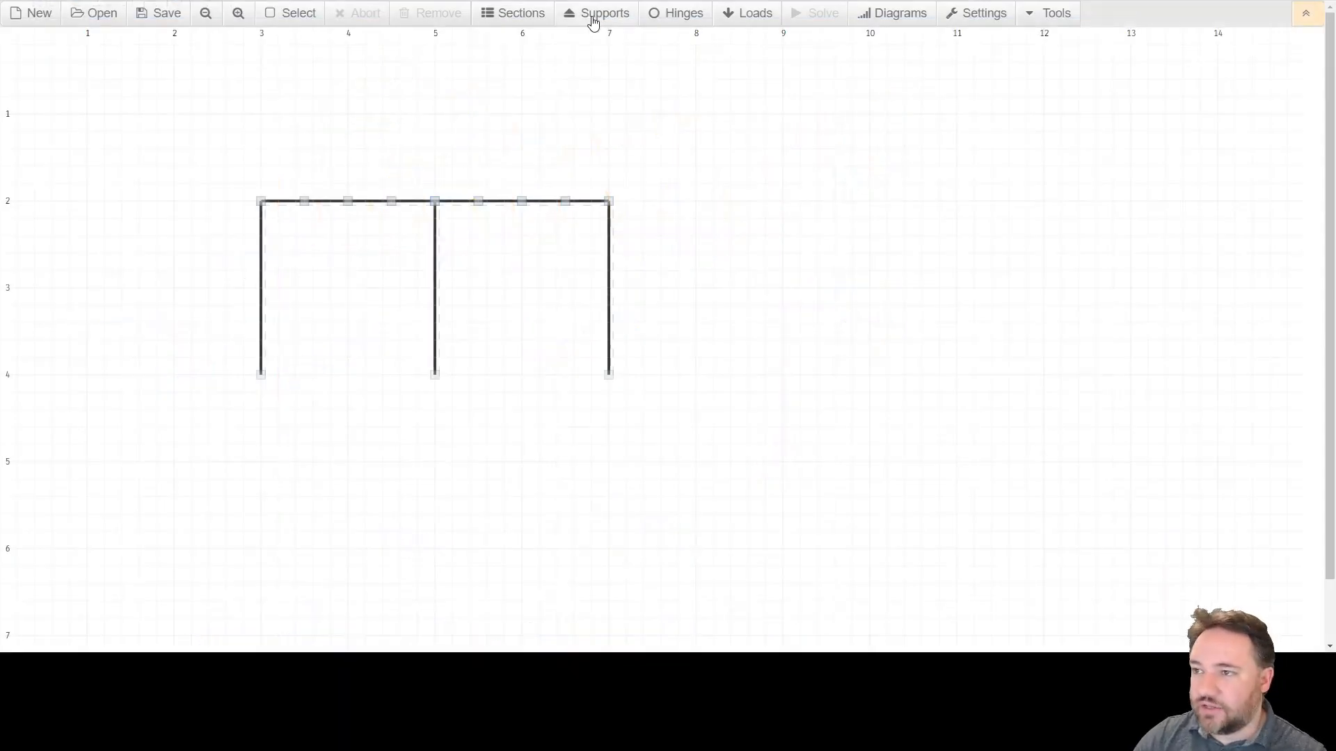
Open the Supports tool and choose the Fixed support type.
click(592, 21)
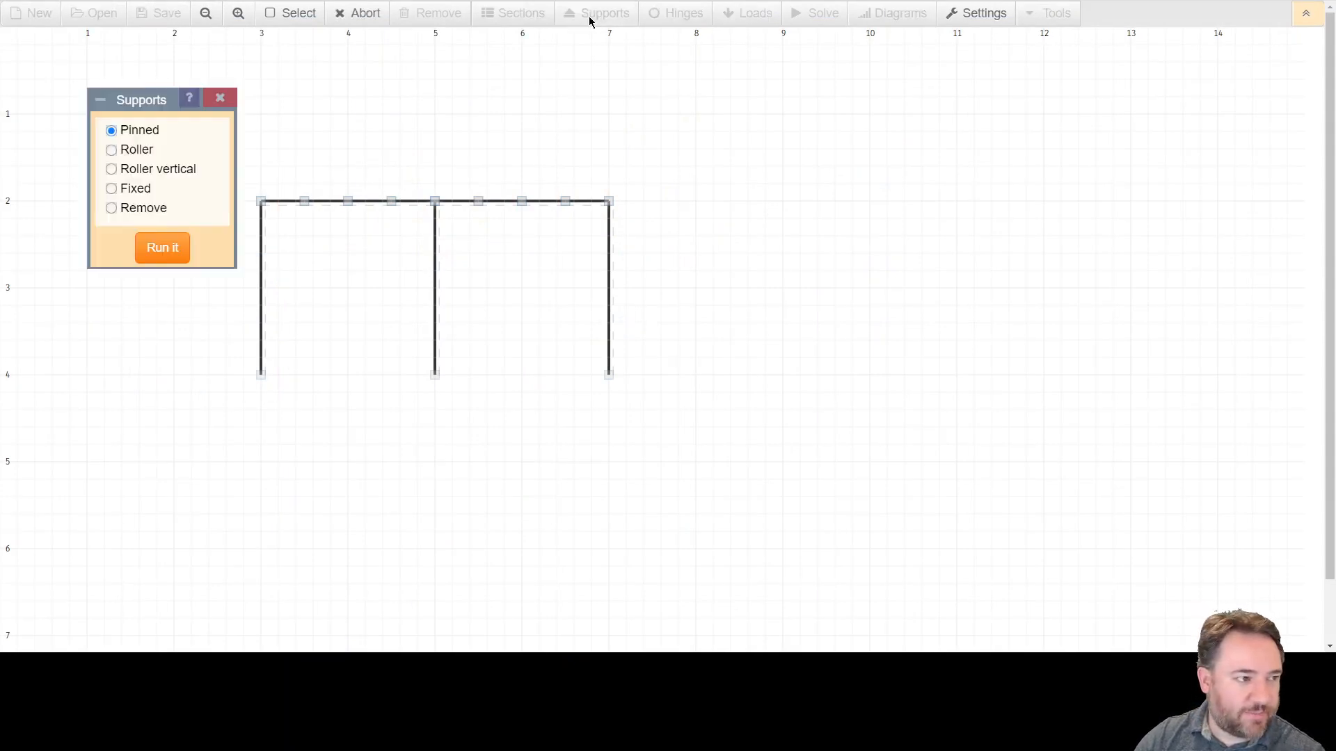
drag(137, 105, 741, 154)
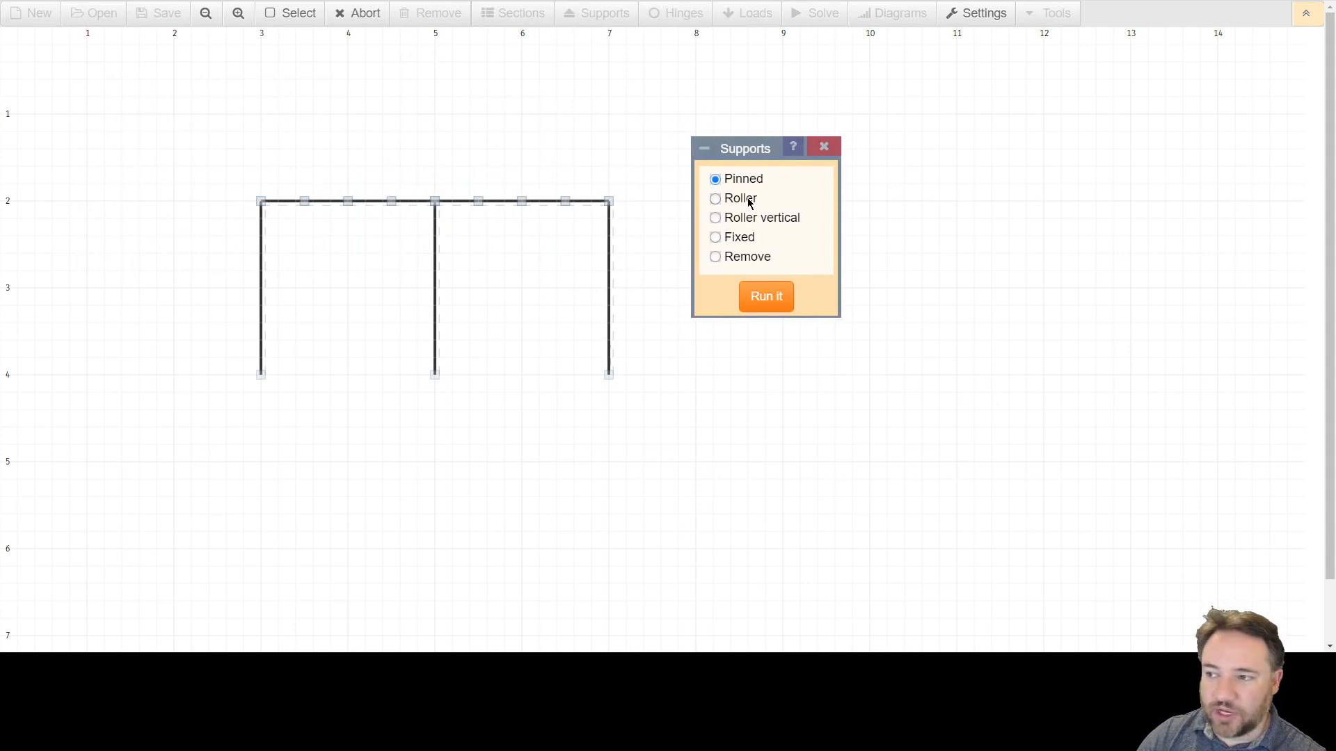
click(715, 201)
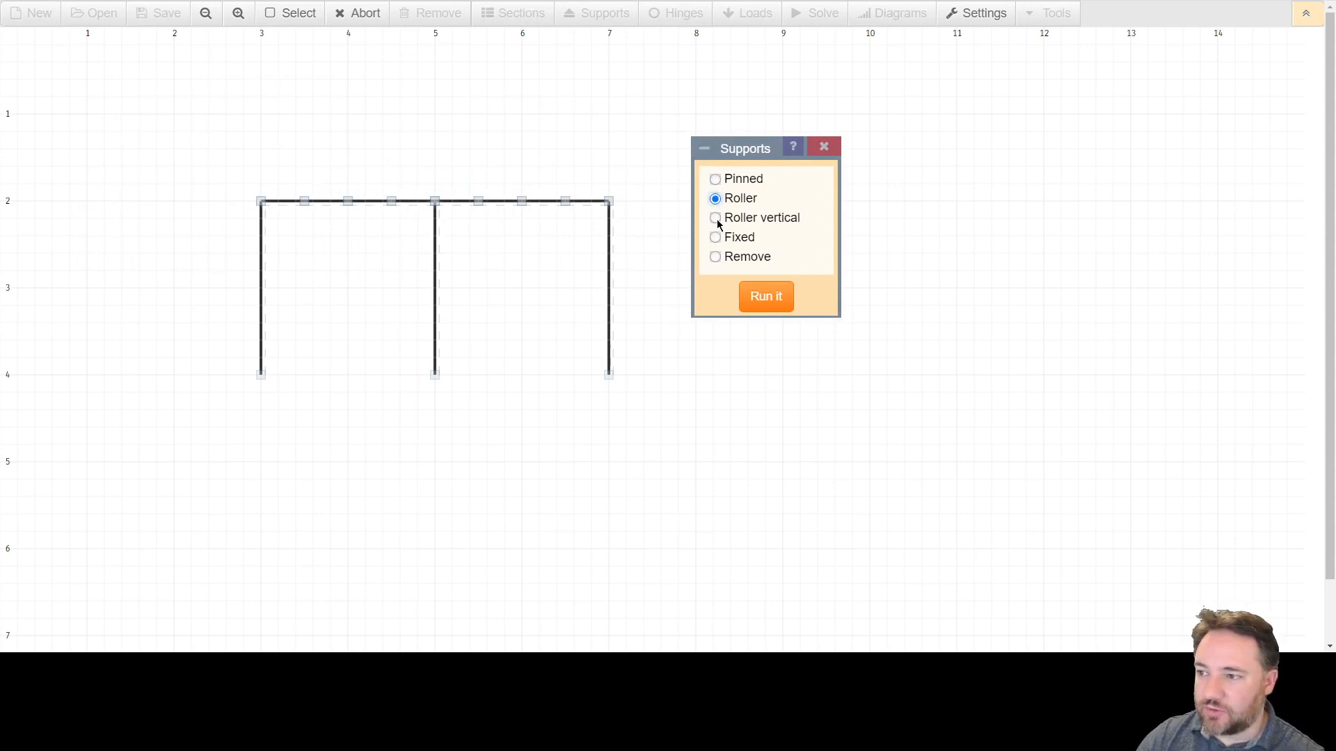
click(716, 219)
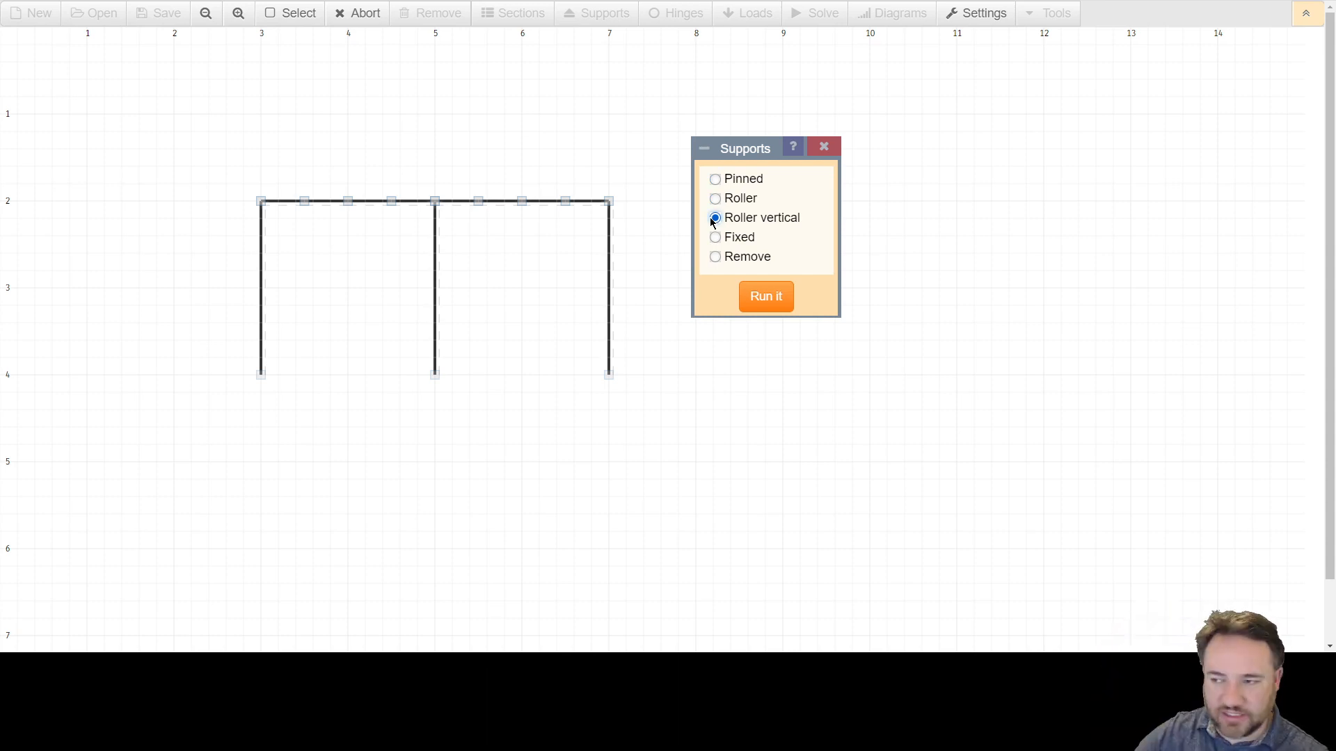
click(716, 237)
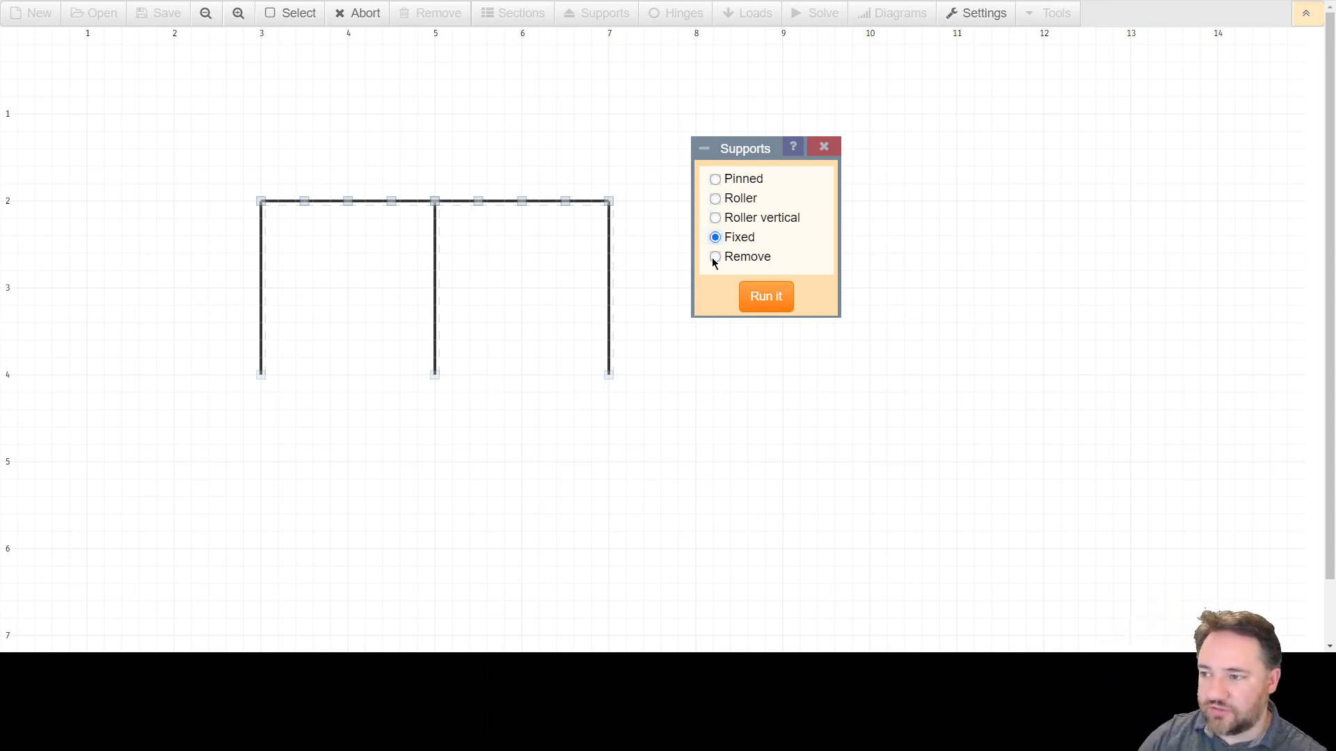
click(715, 257)
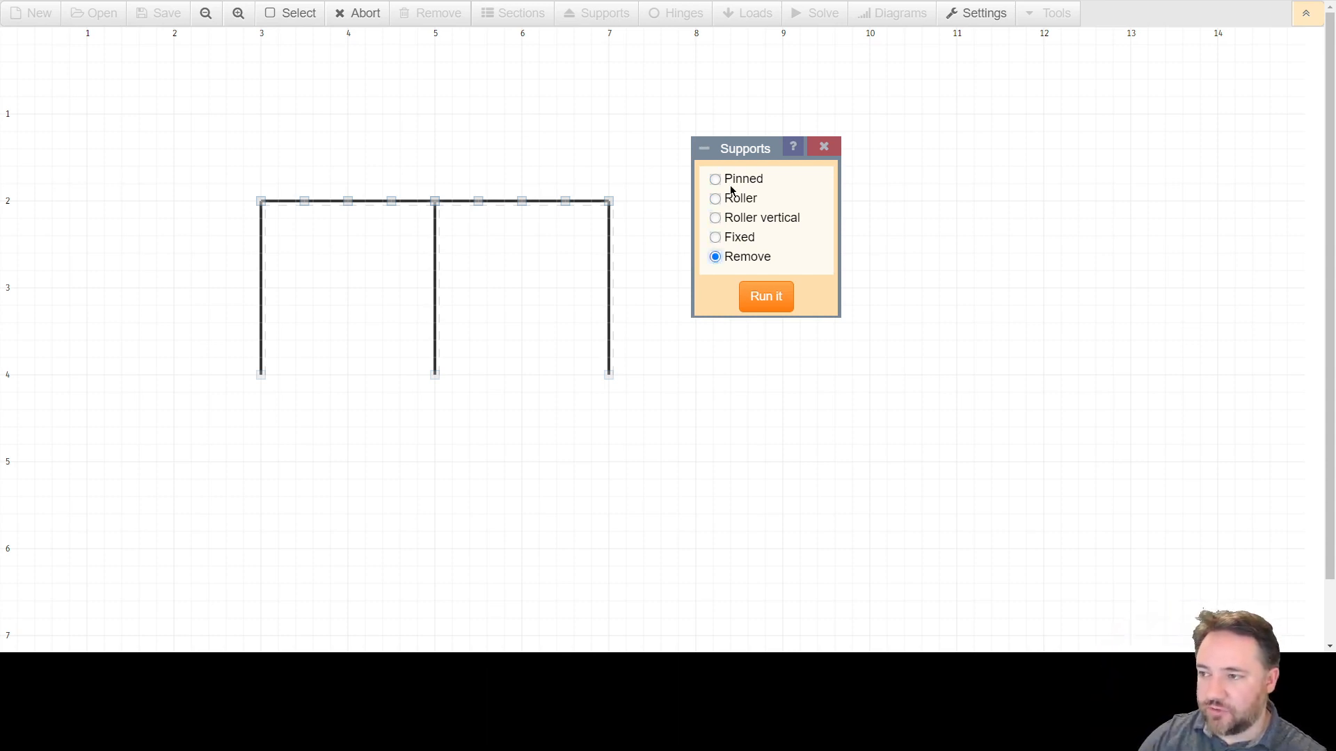
click(715, 238)
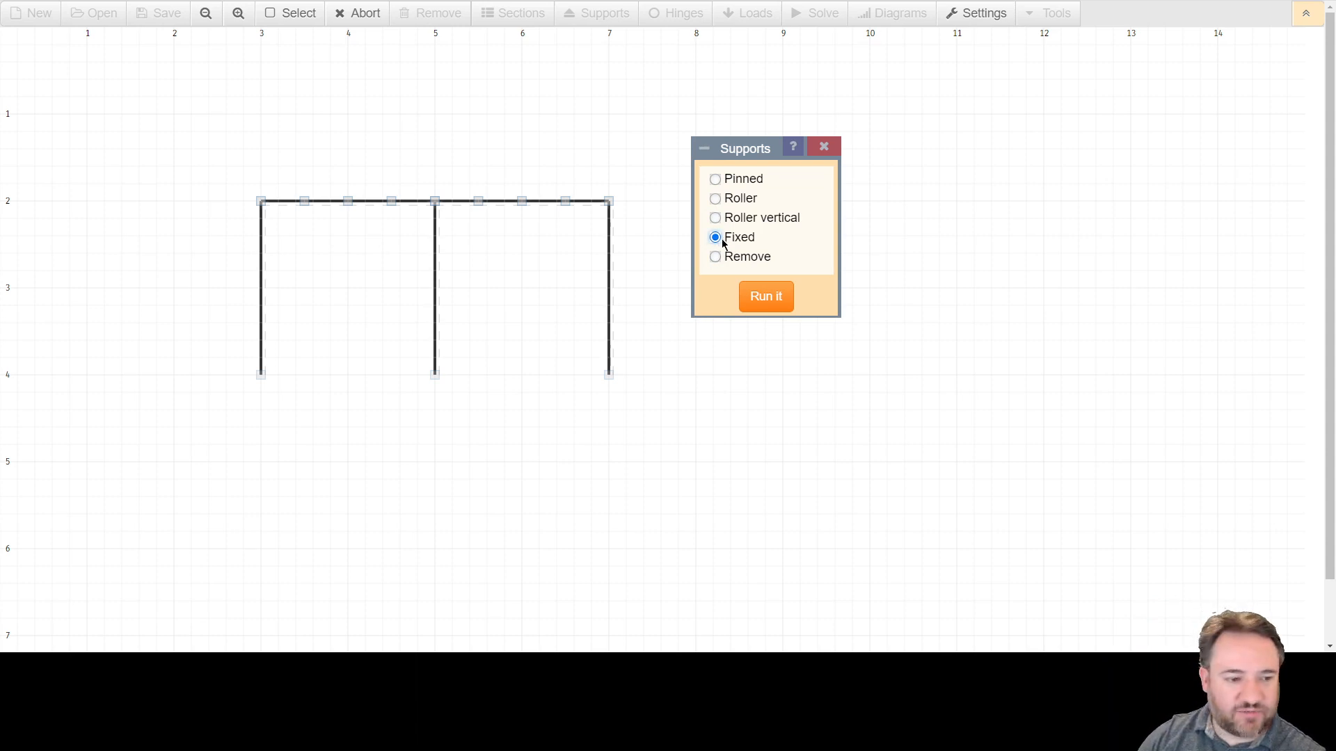
click(766, 298)
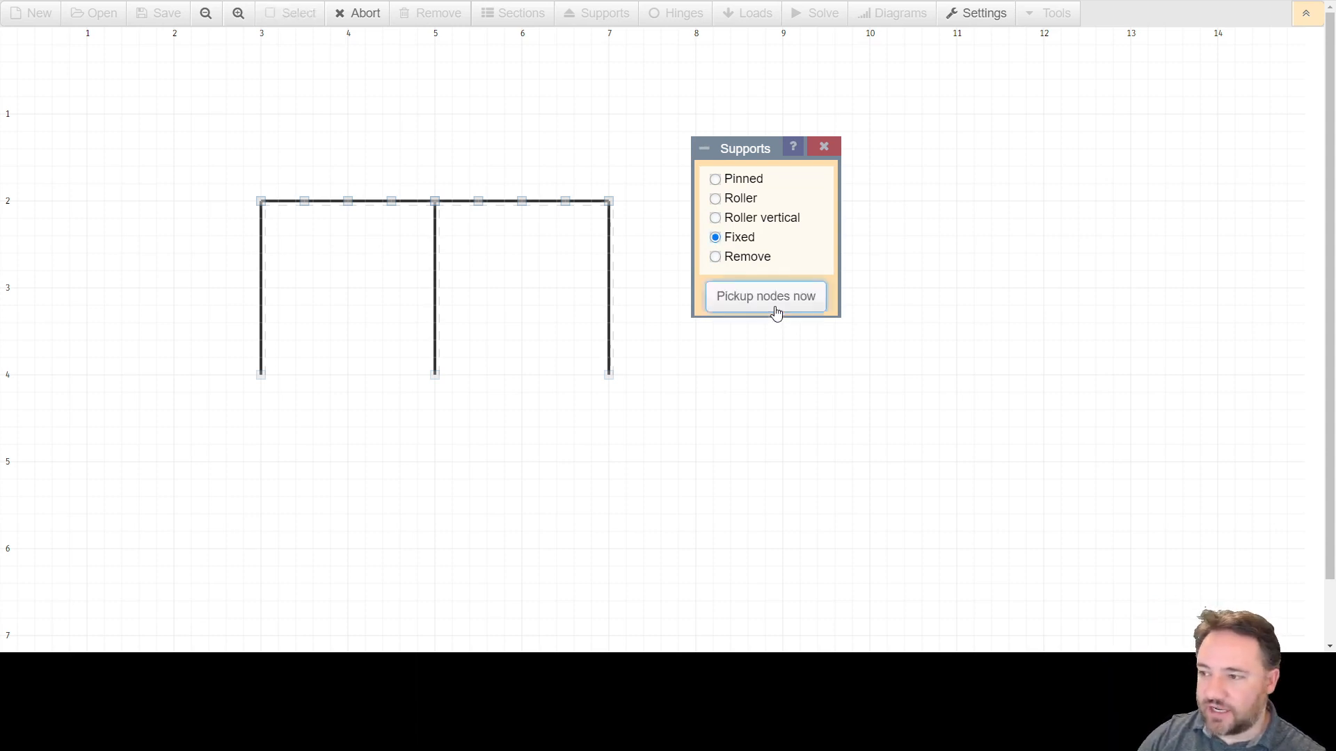
Apply fixed supports to the bases of all three columns and exit the tool.
click(610, 376)
click(437, 378)
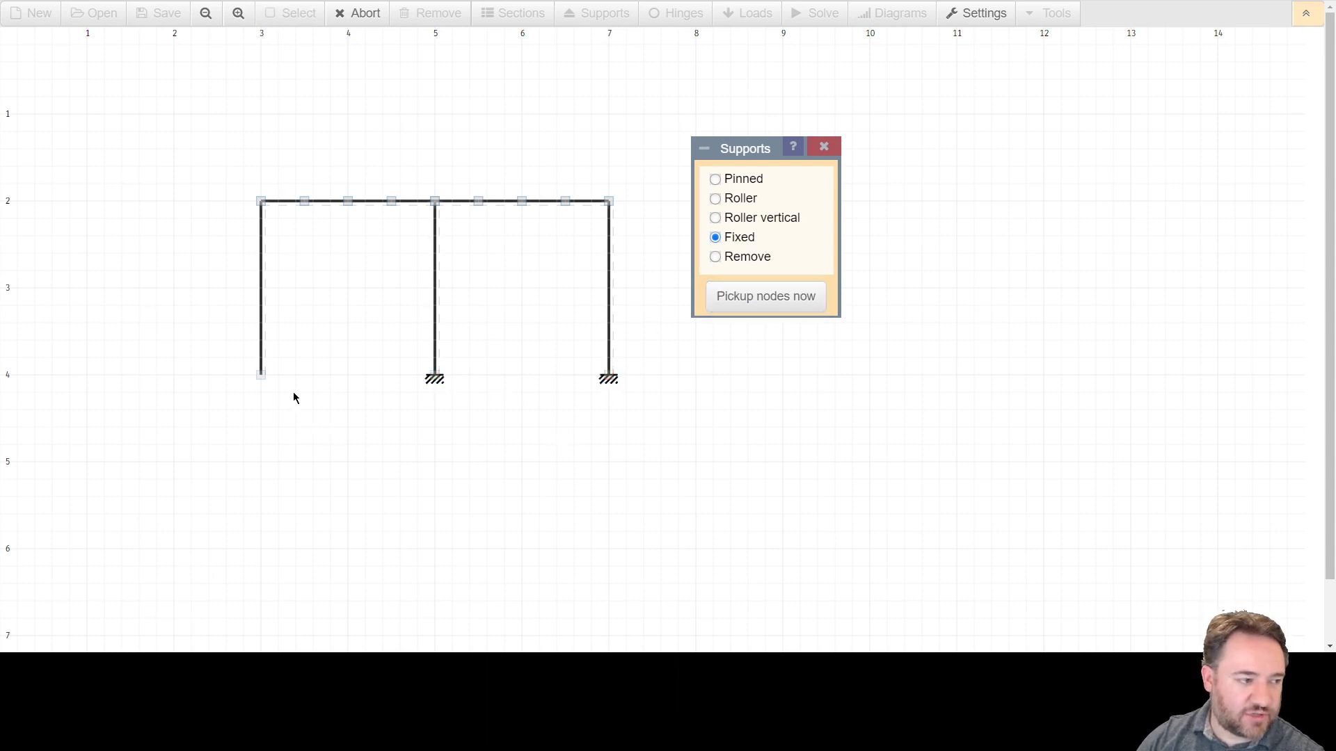
click(263, 384)
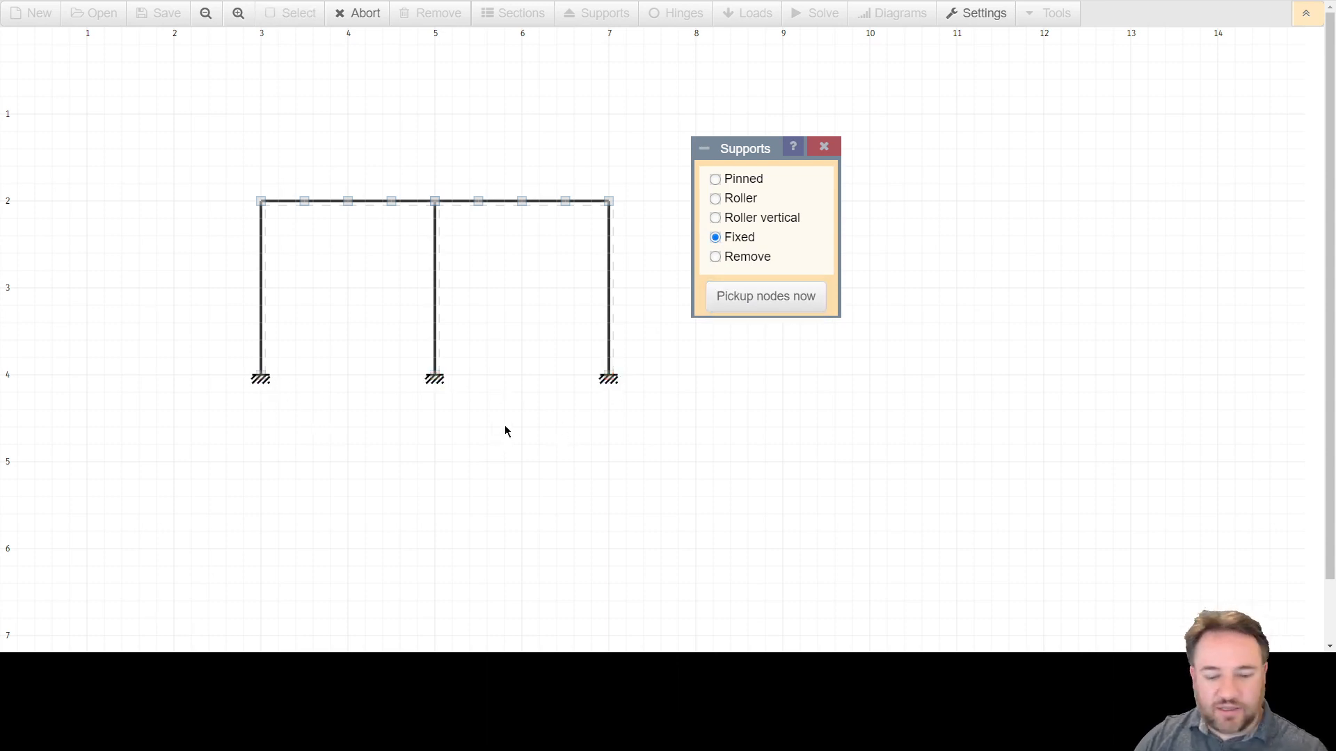
click(763, 306)
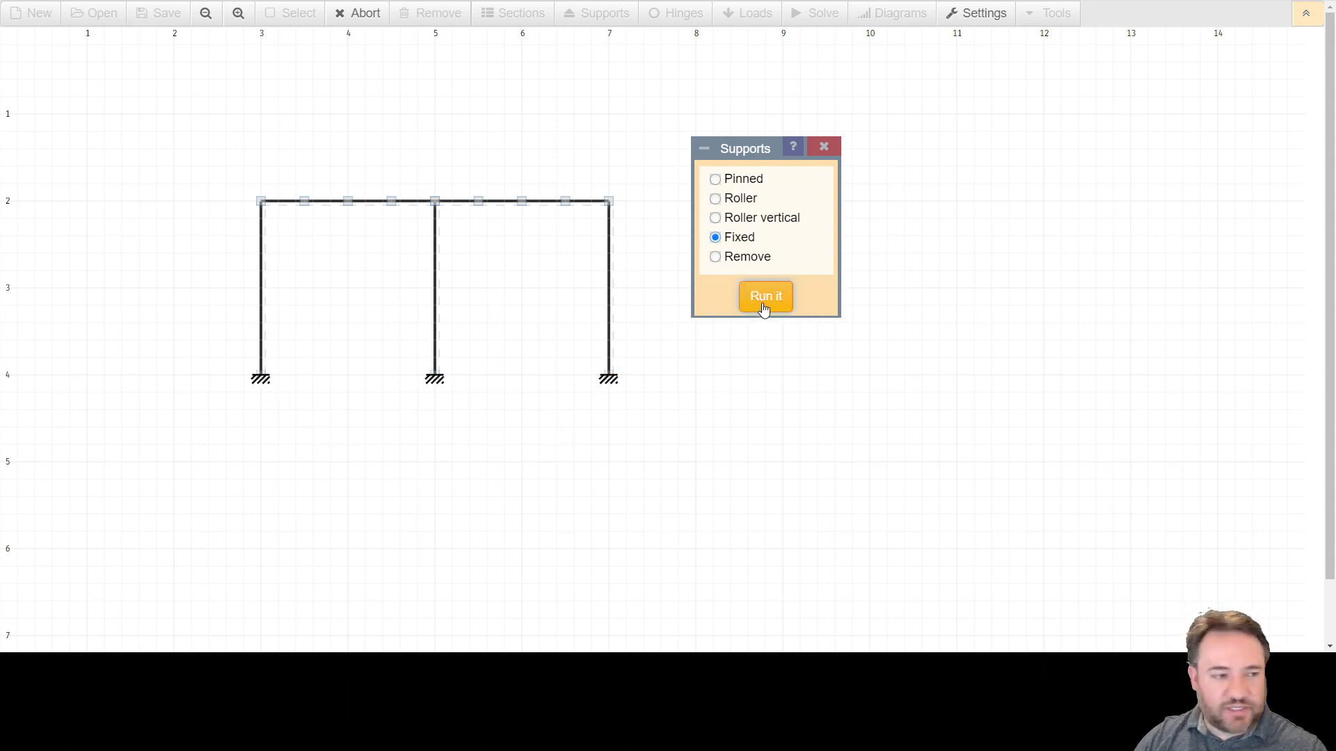
click(762, 308)
click(760, 307)
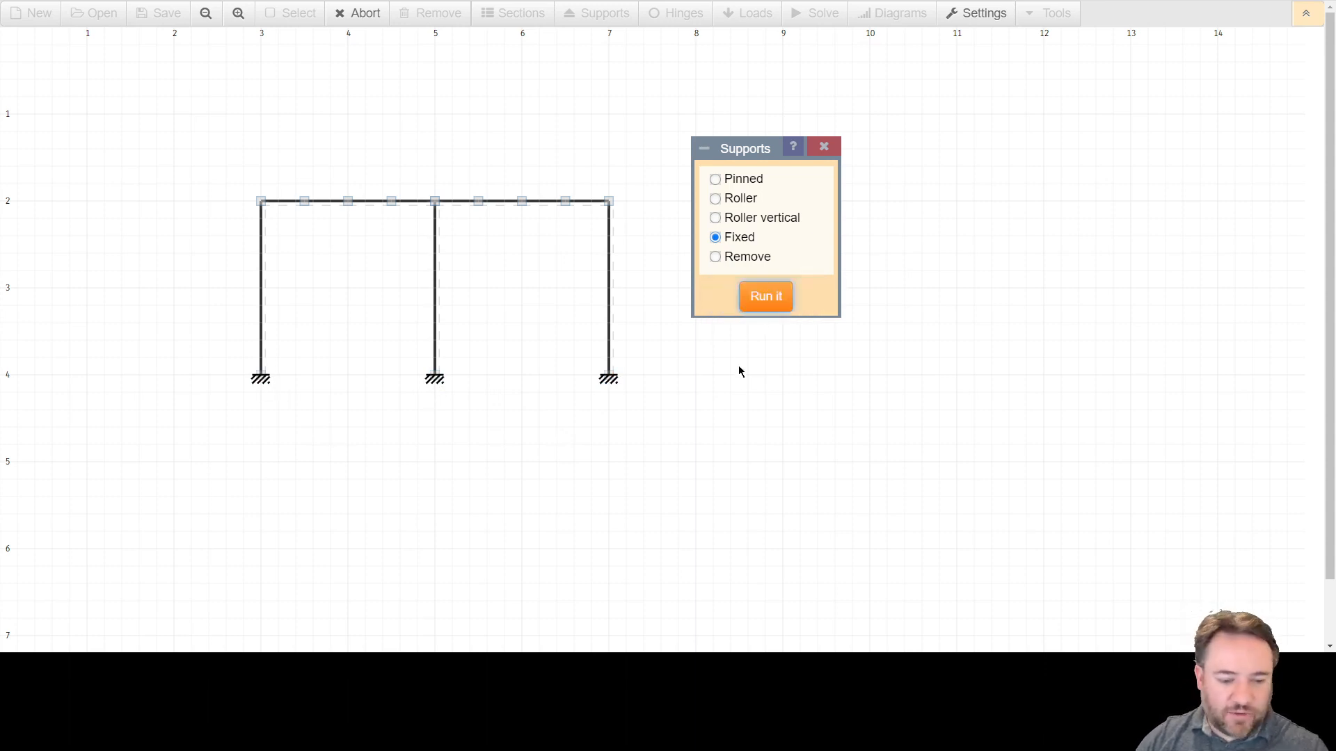
click(757, 303)
key(Escape)
key(Escape)
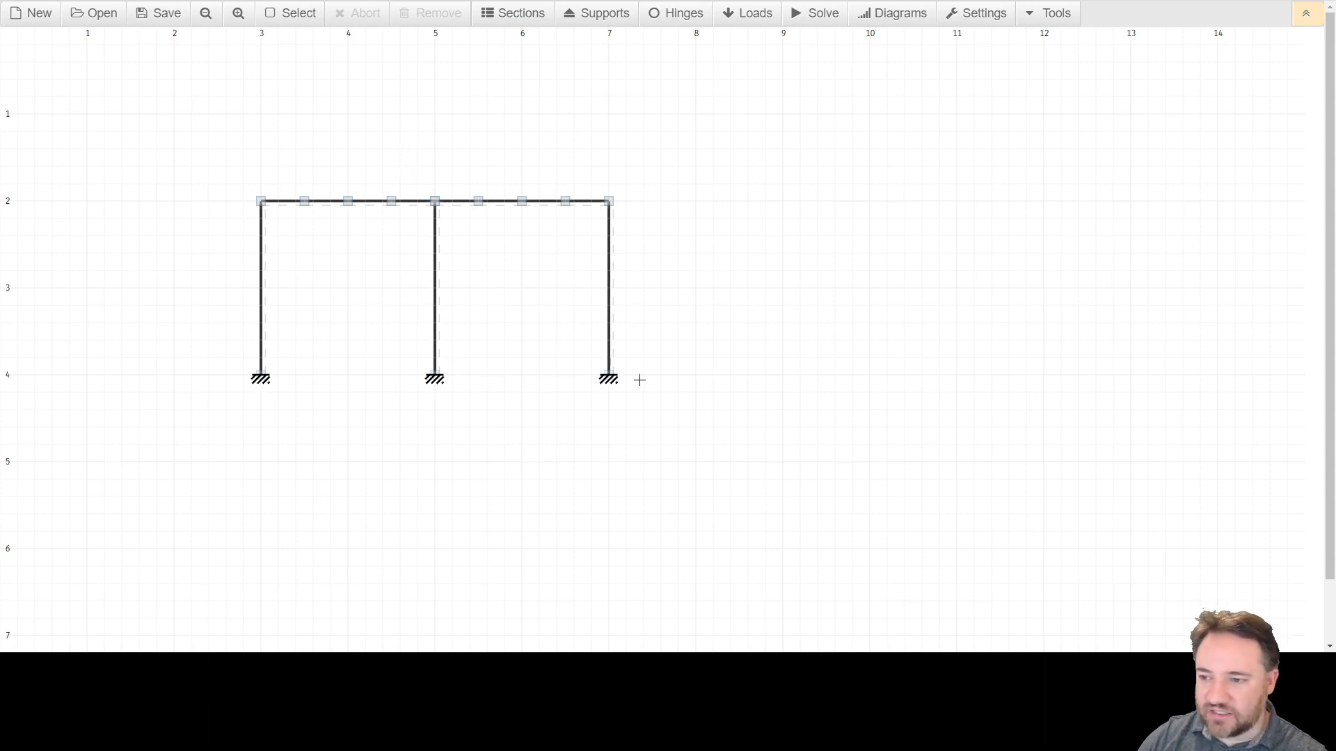
Replace the first column's base support with a pinned support.
click(601, 15)
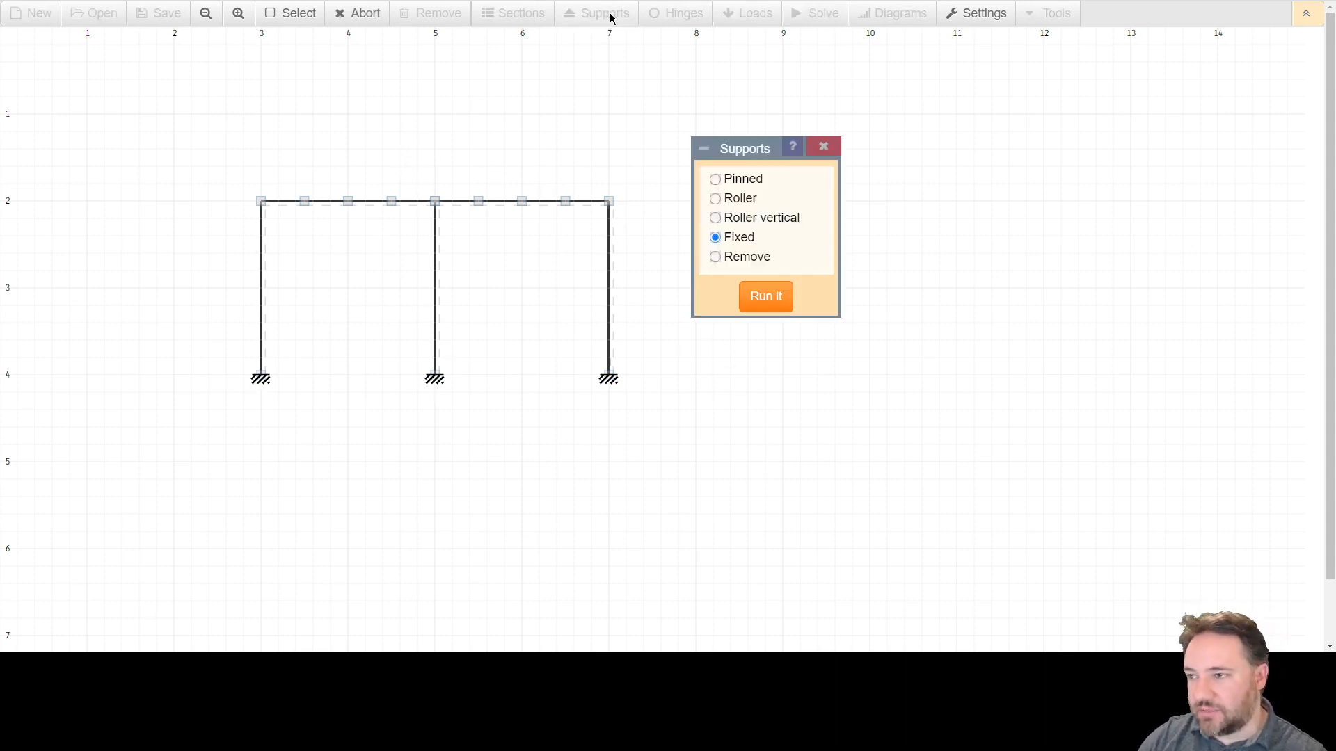
click(715, 180)
click(765, 297)
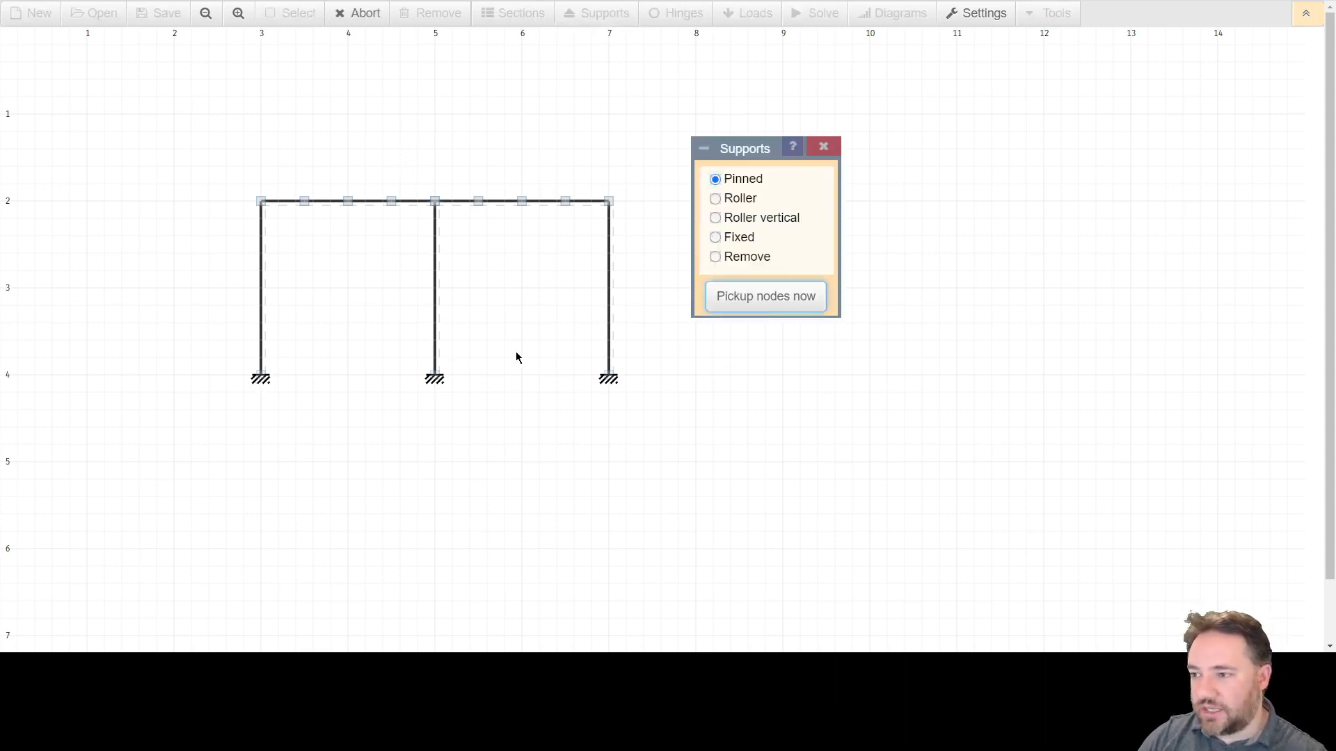
click(260, 378)
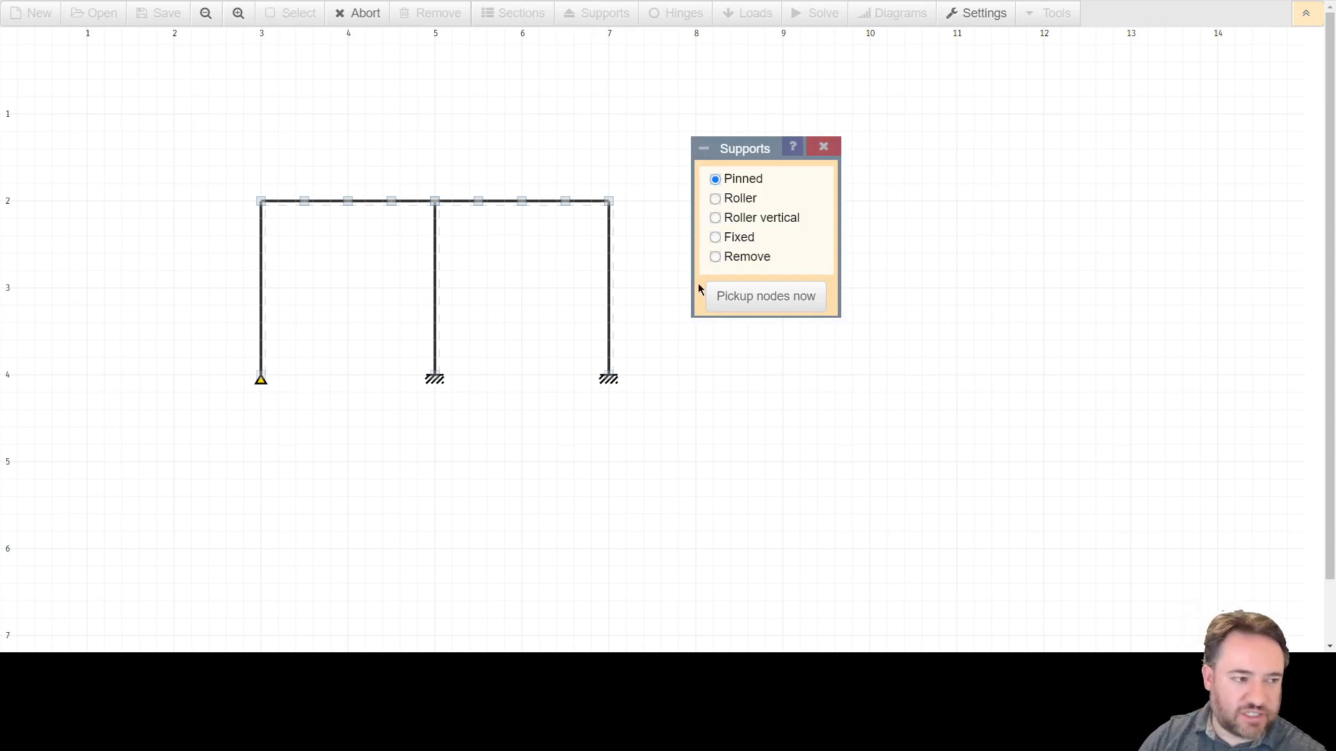
Remove the supports from the third and second column bases.
click(716, 256)
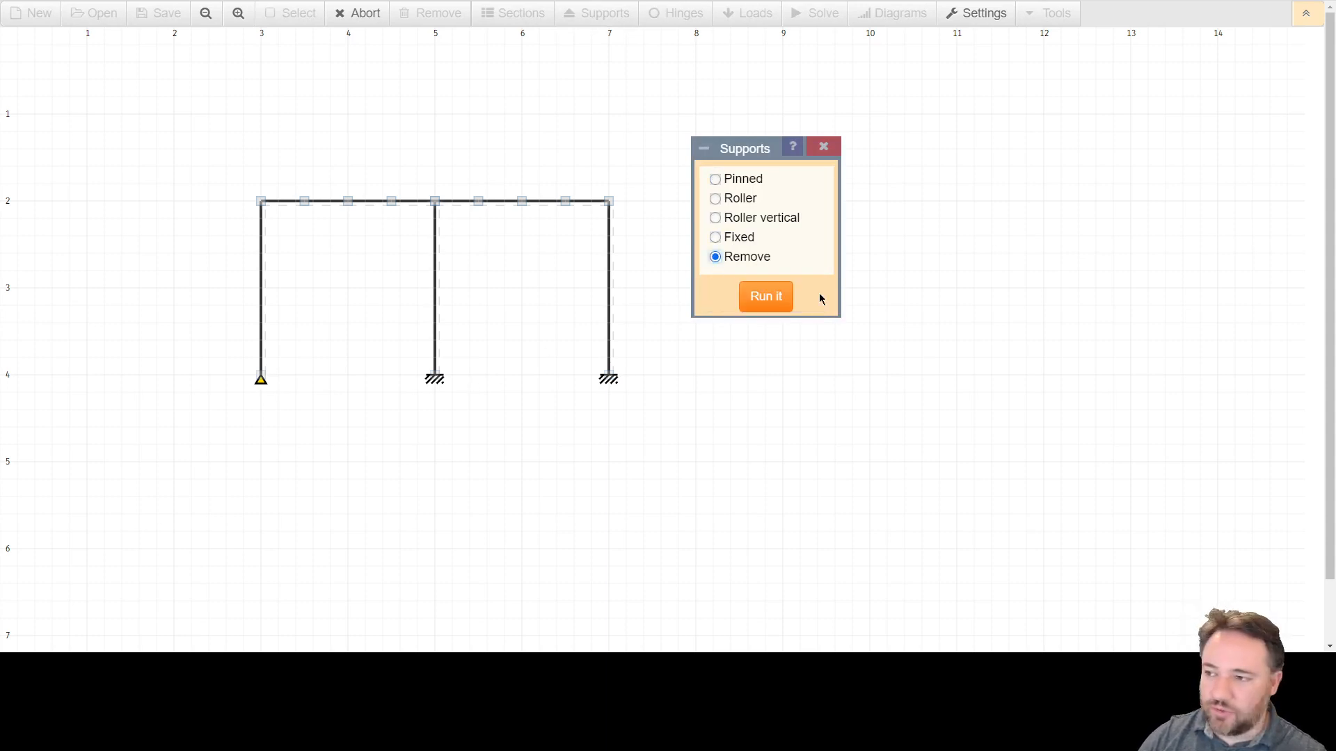
click(768, 299)
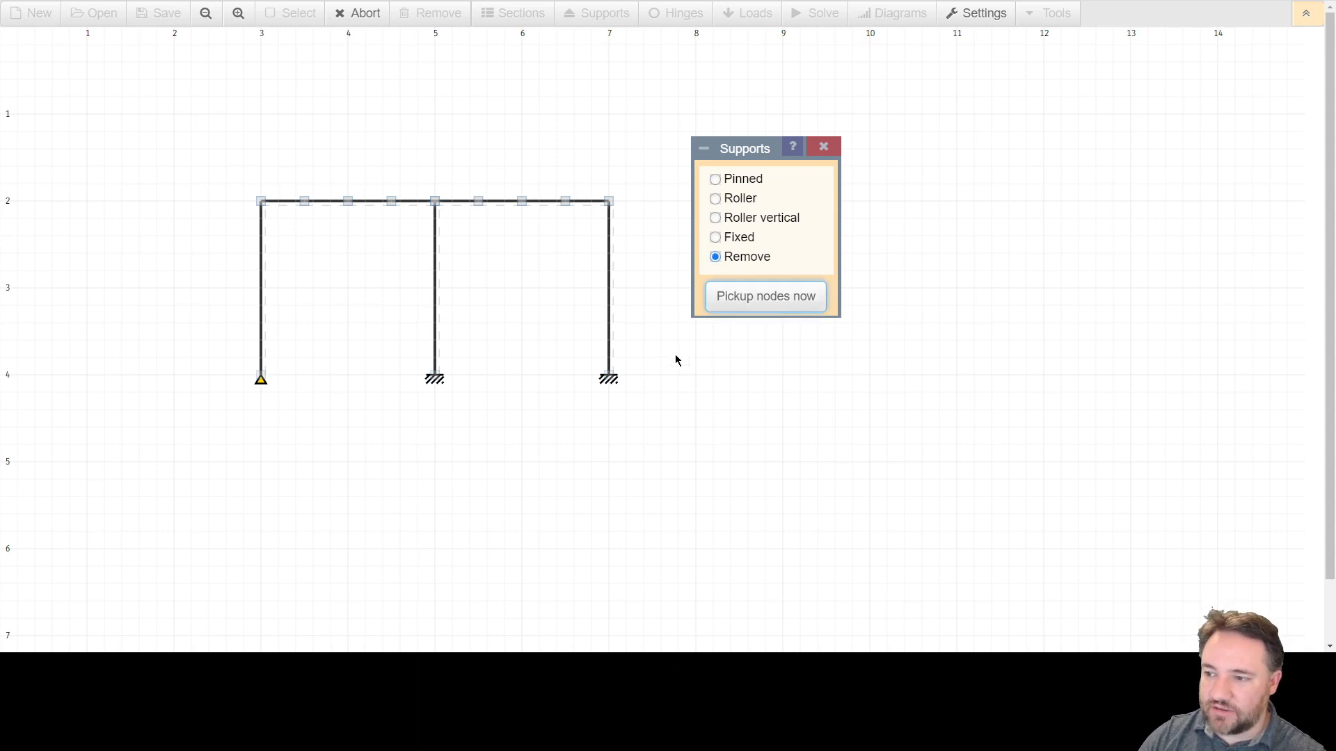
click(608, 380)
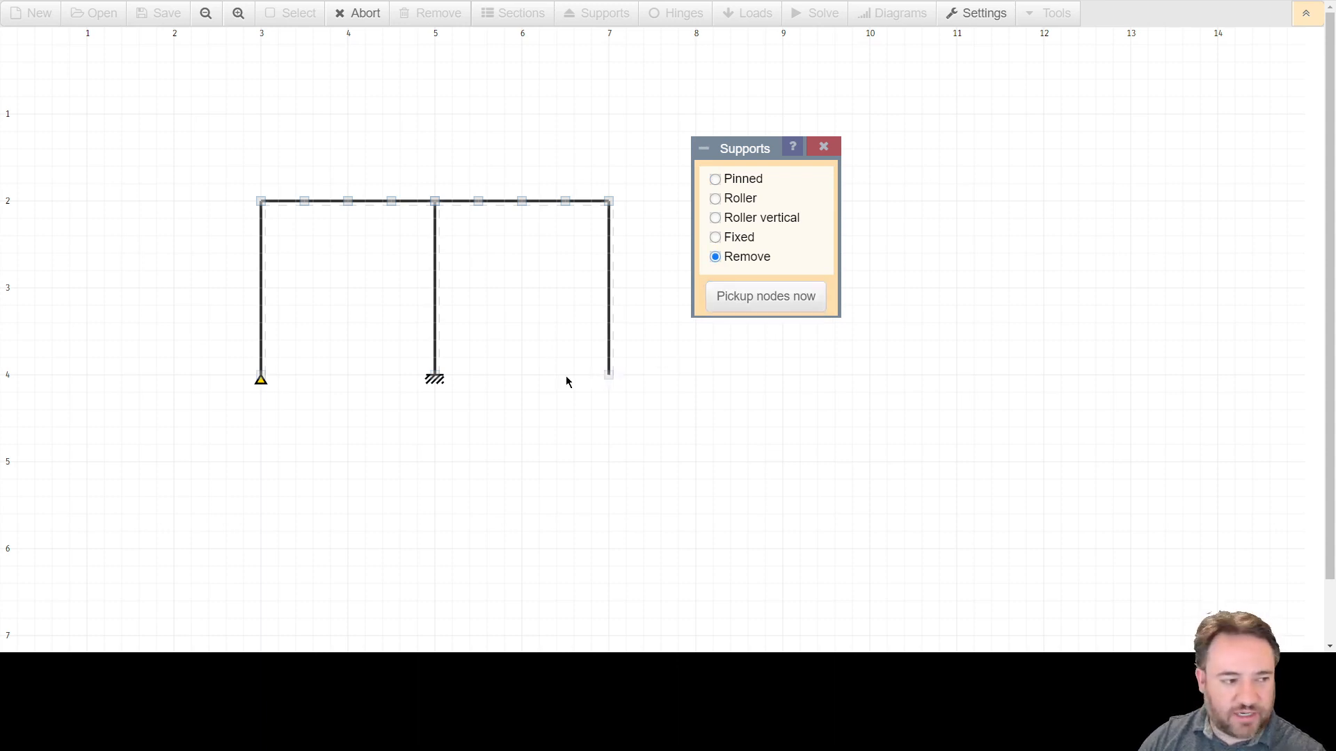
click(436, 380)
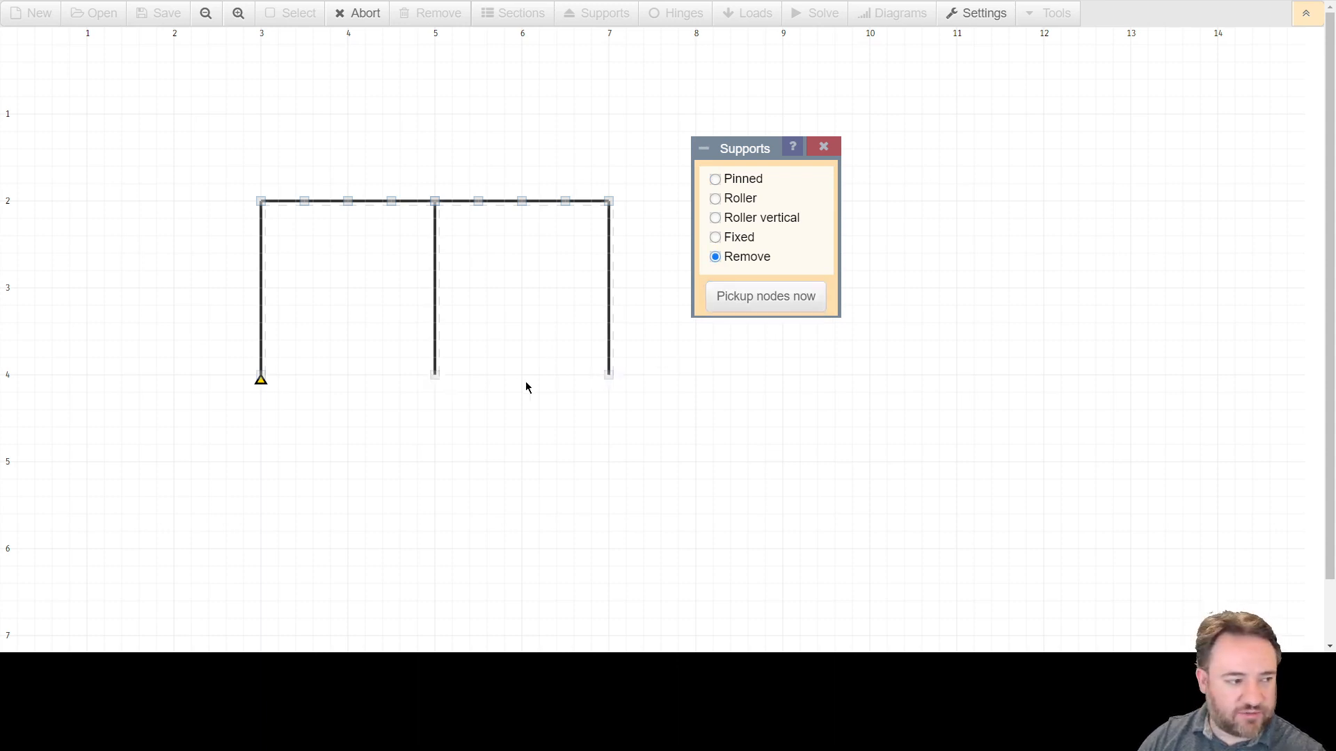
Add pinned supports to the second and third column bases and close the Supports tool.
click(726, 183)
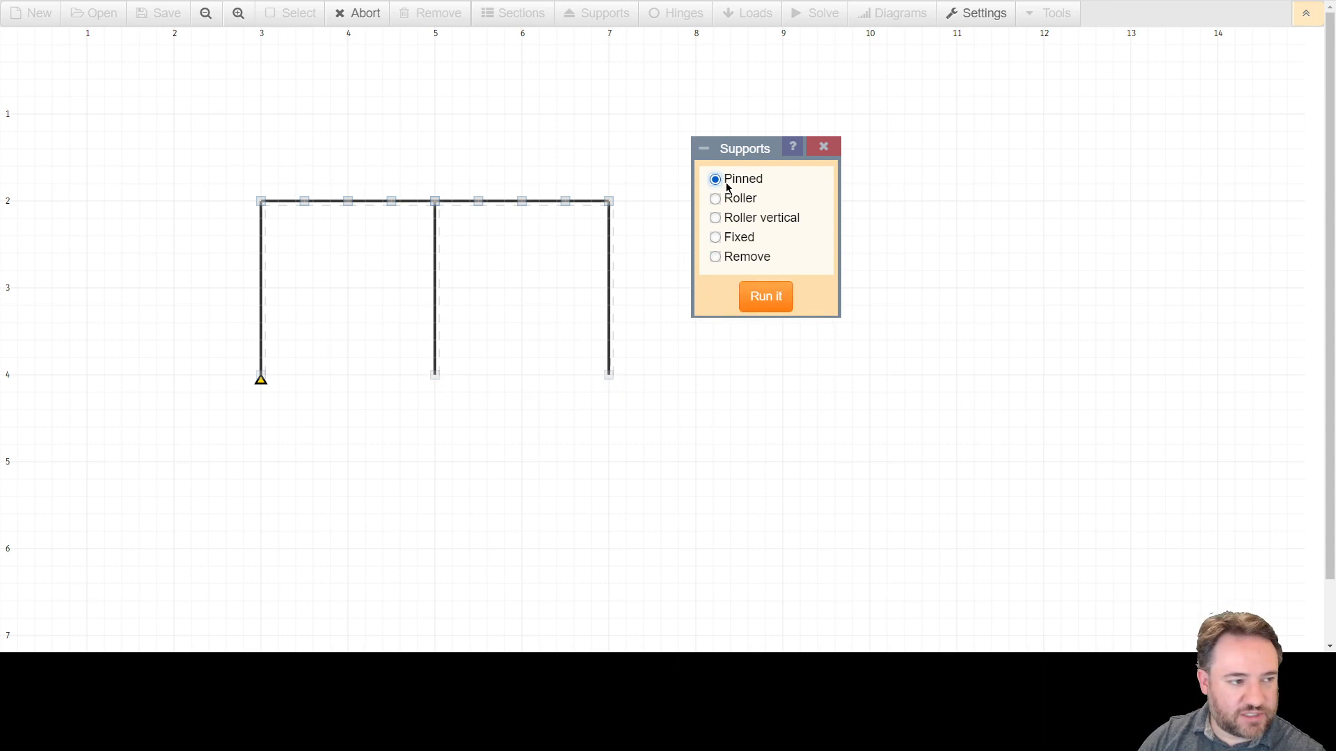
click(760, 307)
click(436, 378)
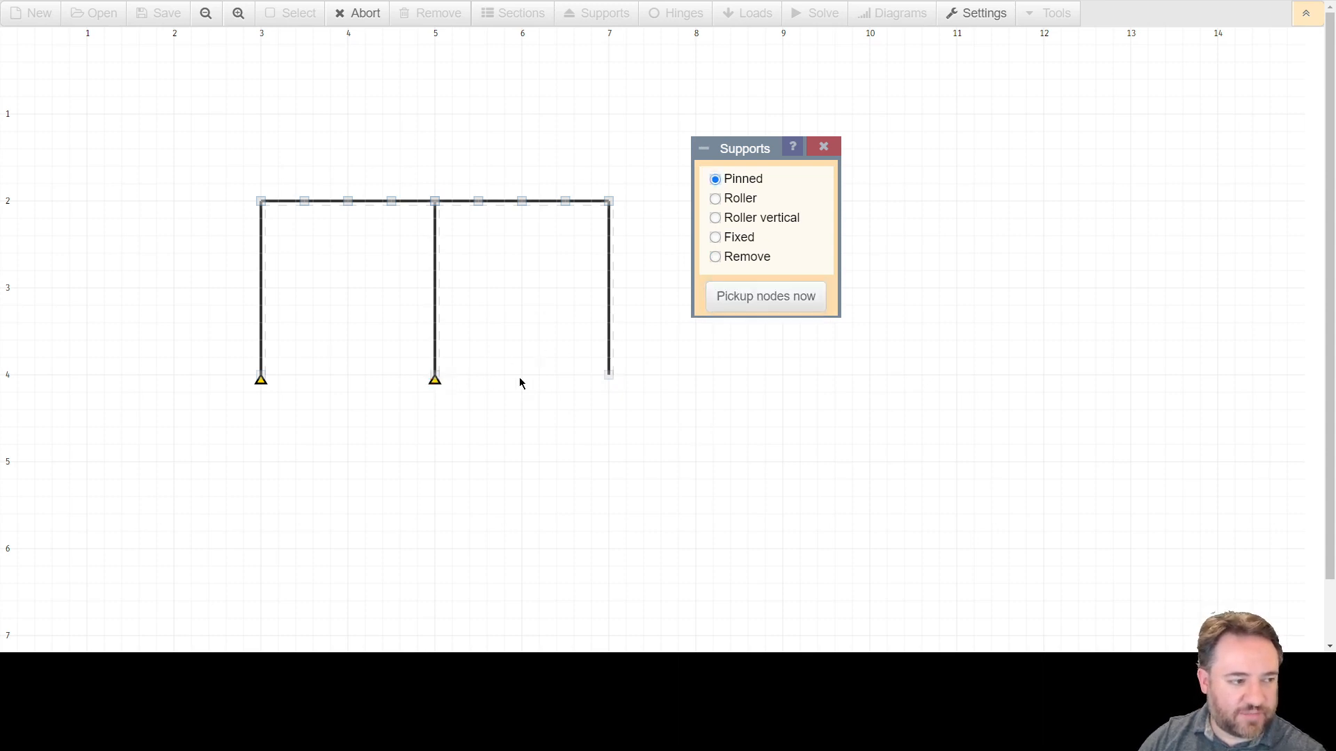
click(609, 380)
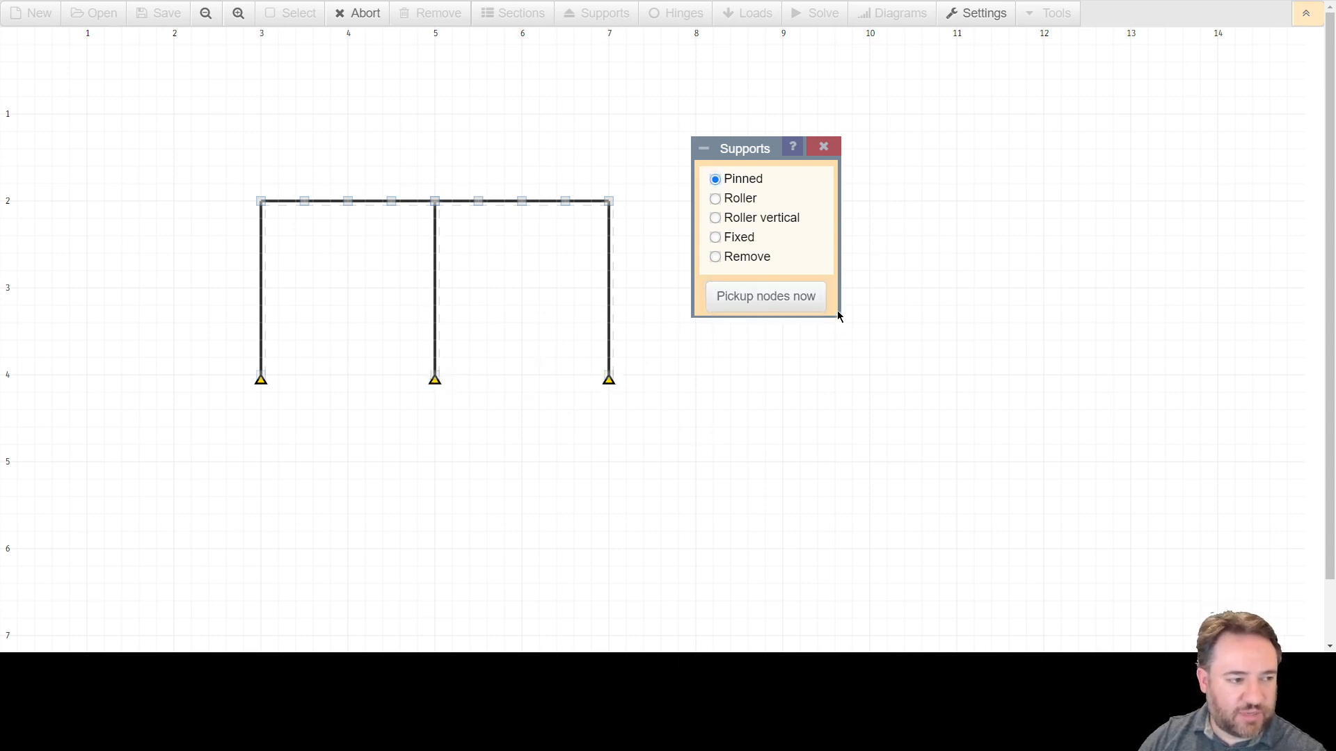
click(824, 149)
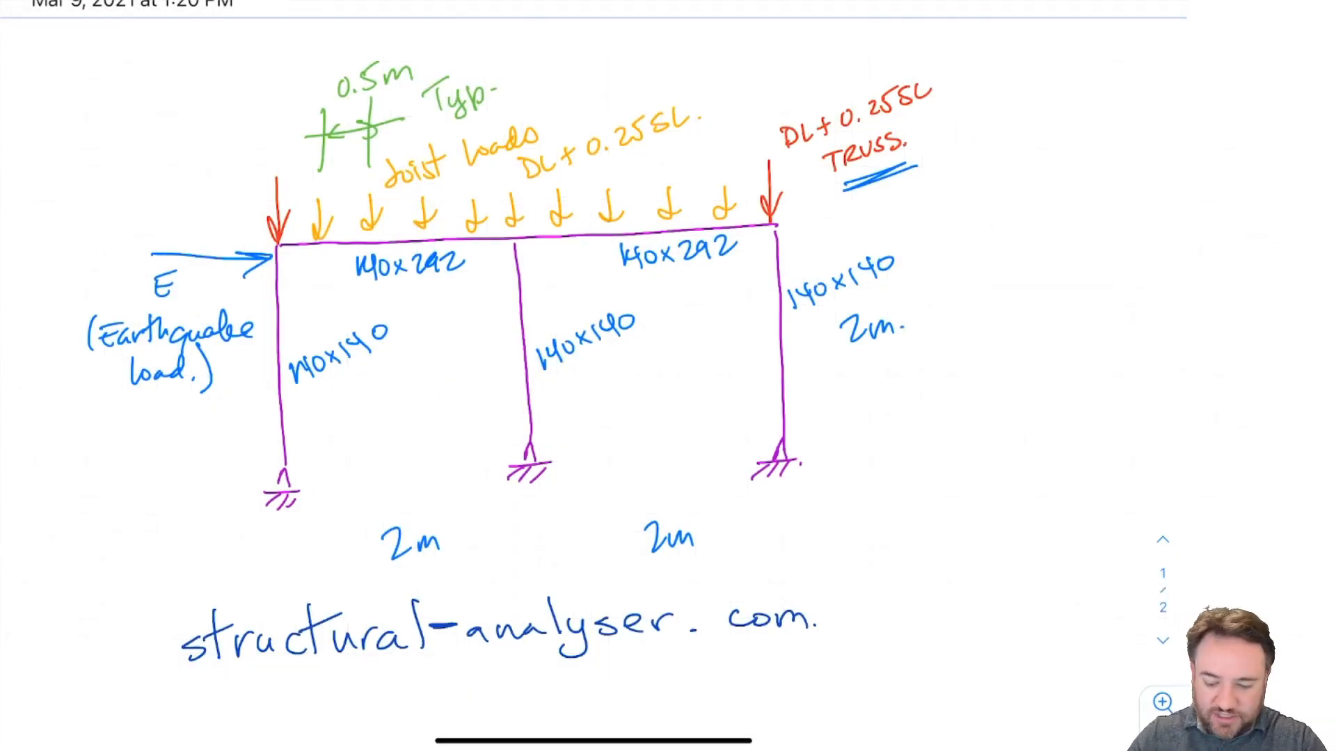
Switch to the hand sketch and write E = 6000 MPa below it.
scroll(599, 348, down, 3)
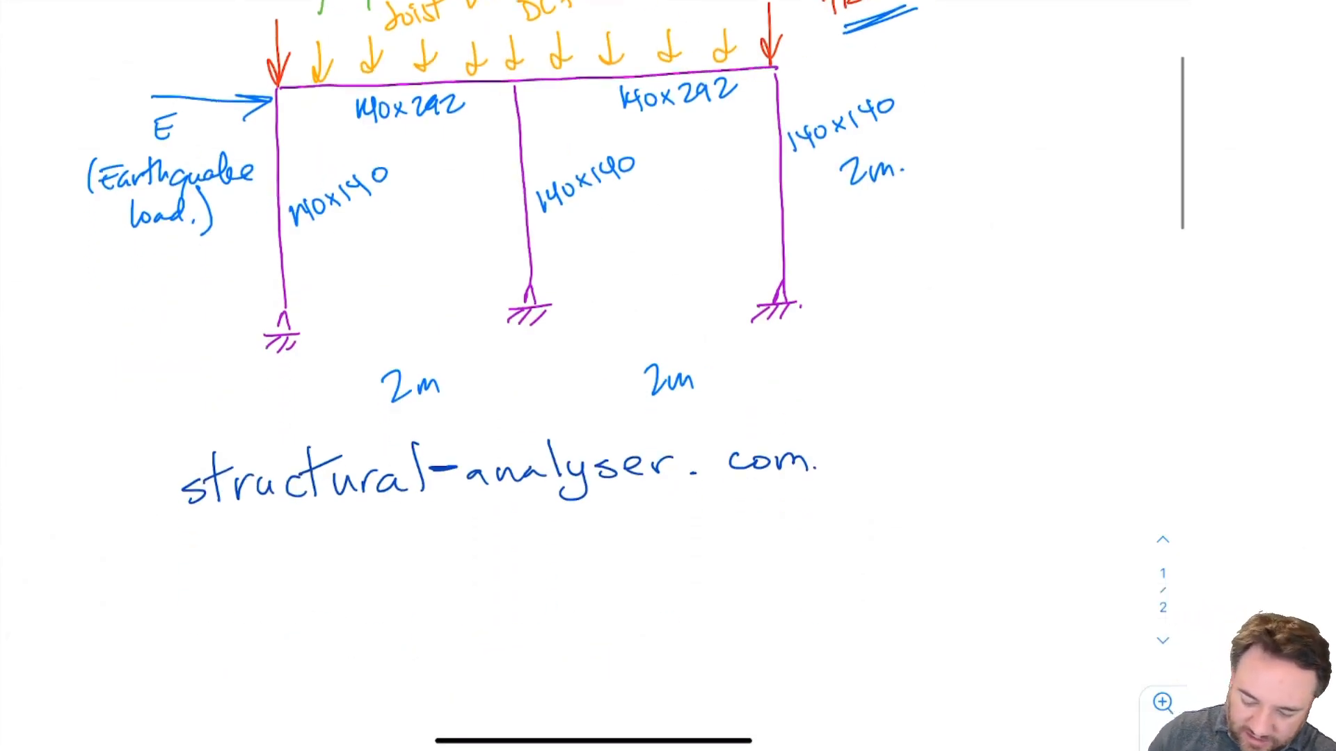
drag(147, 590, 163, 611)
drag(149, 601, 165, 588)
drag(194, 594, 209, 596)
drag(251, 574, 245, 593)
drag(273, 582, 295, 577)
mouse_move(317, 577)
mouse_down()
mouse_move(320, 595)
mouse_move(319, 576)
mouse_up()
mouse_move(347, 577)
mouse_down()
mouse_move(345, 594)
mouse_move(365, 590)
mouse_up()
drag(376, 569, 379, 580)
drag(400, 579, 411, 589)
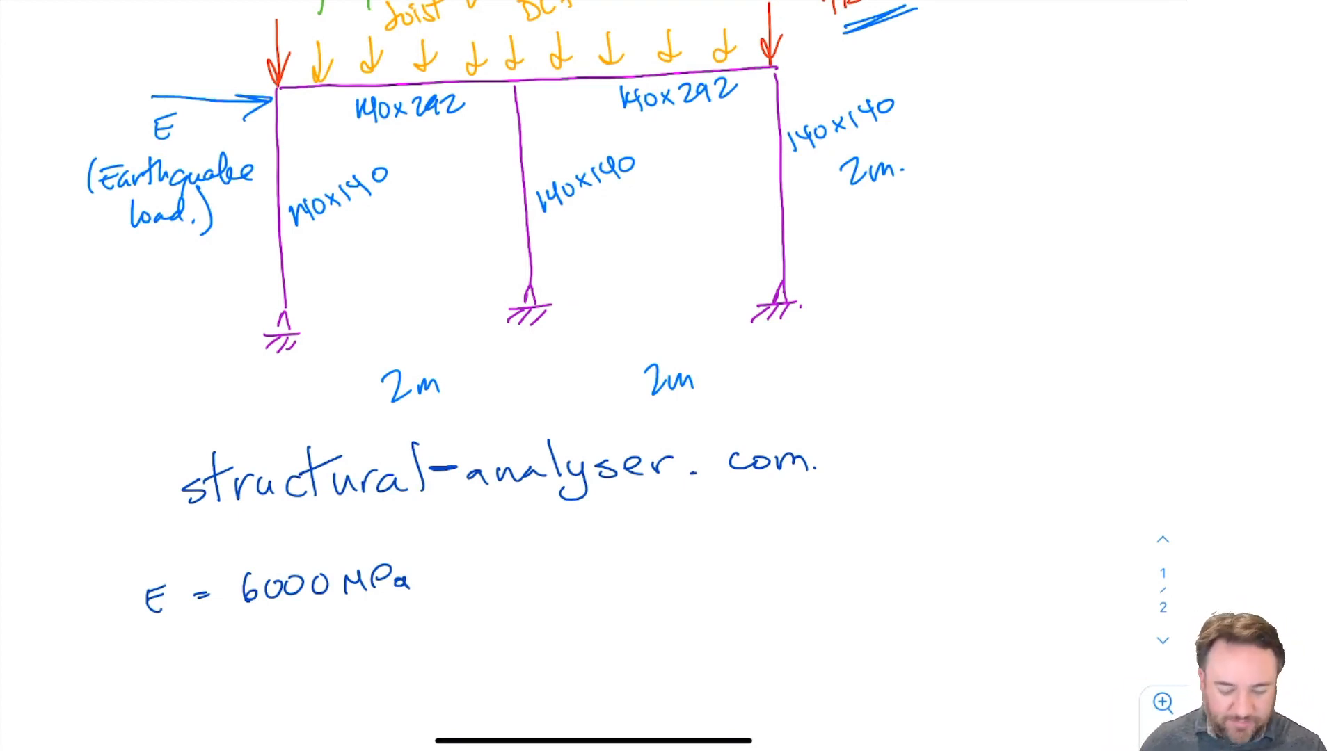
Write A and I below the modulus line and mark the left column as member 1.
scroll(627, 313, down, 2)
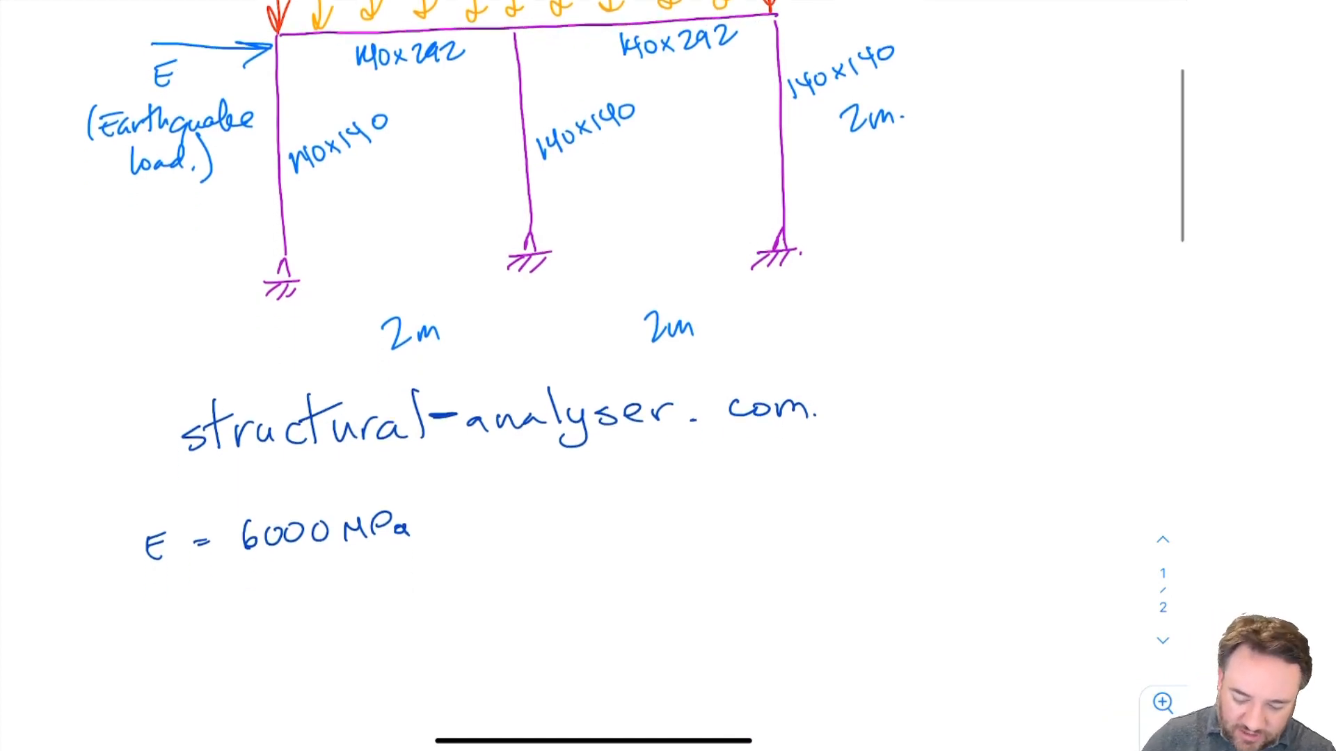
mouse_move(153, 612)
mouse_down()
mouse_move(173, 611)
mouse_move(167, 679)
mouse_move(179, 643)
mouse_up()
drag(155, 675, 183, 672)
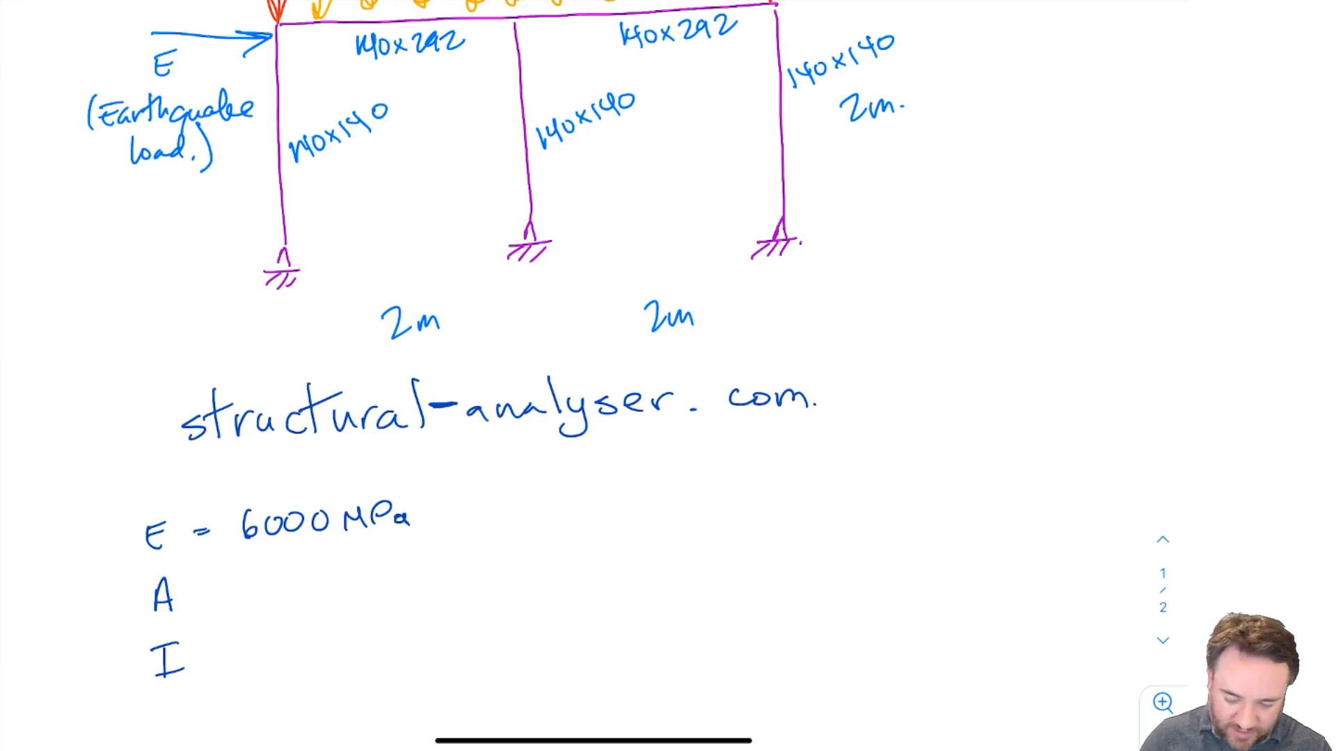
mouse_move(326, 176)
mouse_down()
mouse_move(328, 195)
mouse_move(322, 167)
mouse_up()
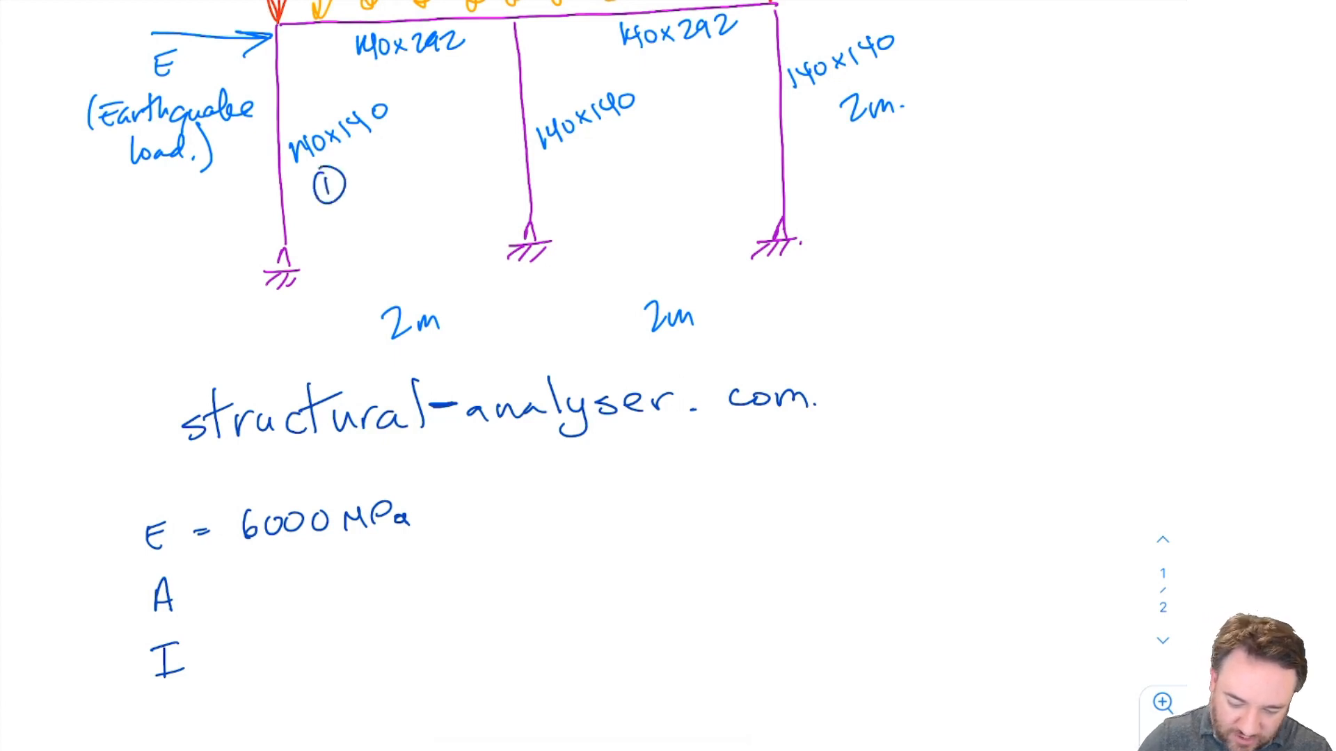
Label the middle and right columns as member 1 and both beams as member 2 on the hand sketch.
drag(596, 147, 597, 169)
mouse_move(589, 150)
mouse_down()
mouse_move(617, 159)
mouse_move(589, 149)
mouse_up()
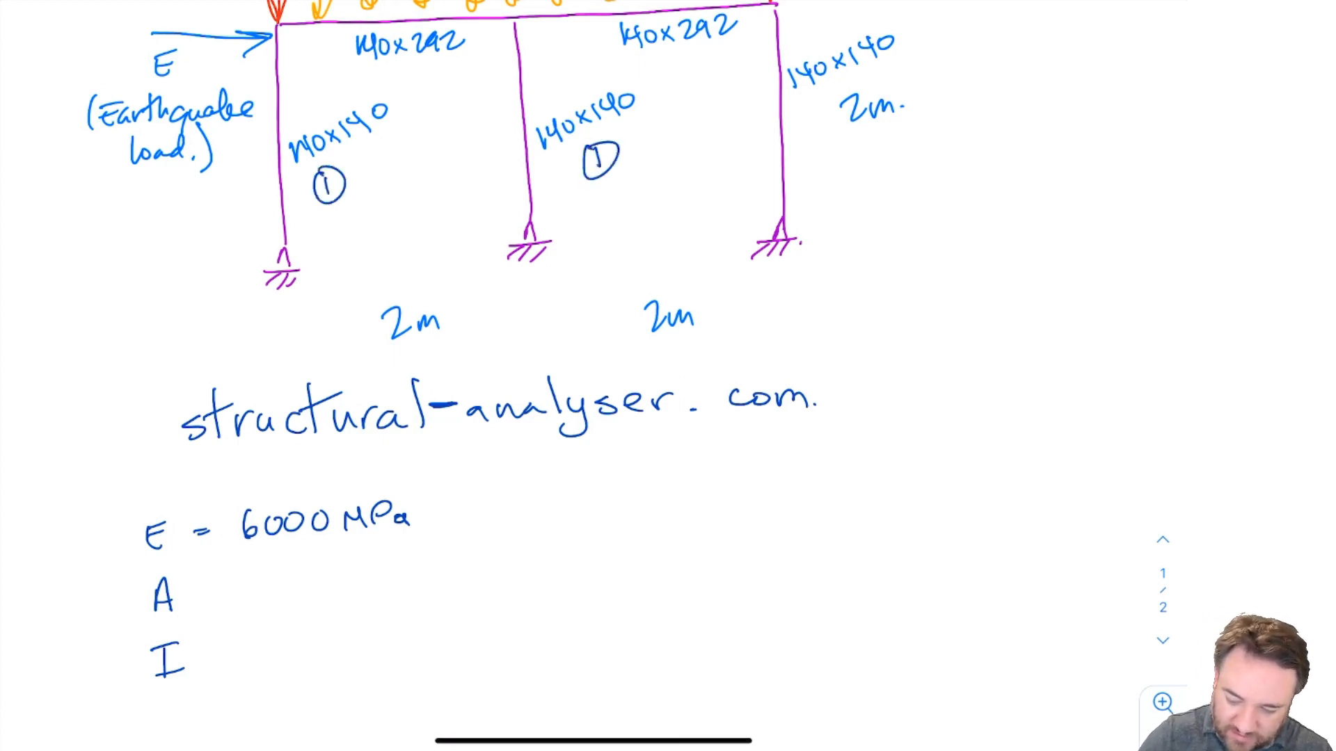
drag(892, 64, 892, 78)
mouse_move(886, 58)
mouse_down()
mouse_move(910, 76)
mouse_move(884, 59)
mouse_up()
mouse_move(427, 67)
mouse_down()
mouse_move(445, 86)
mouse_move(451, 62)
mouse_up()
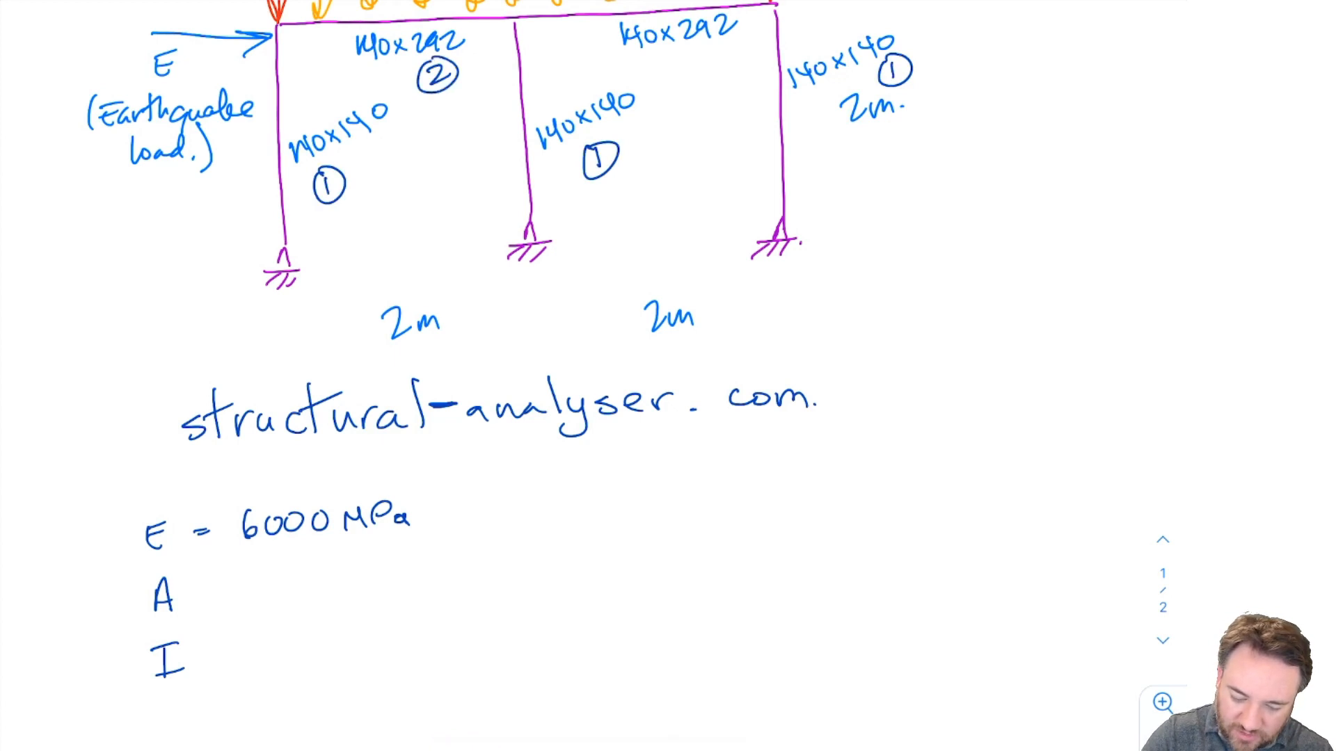
drag(673, 61, 691, 77)
drag(690, 56, 696, 57)
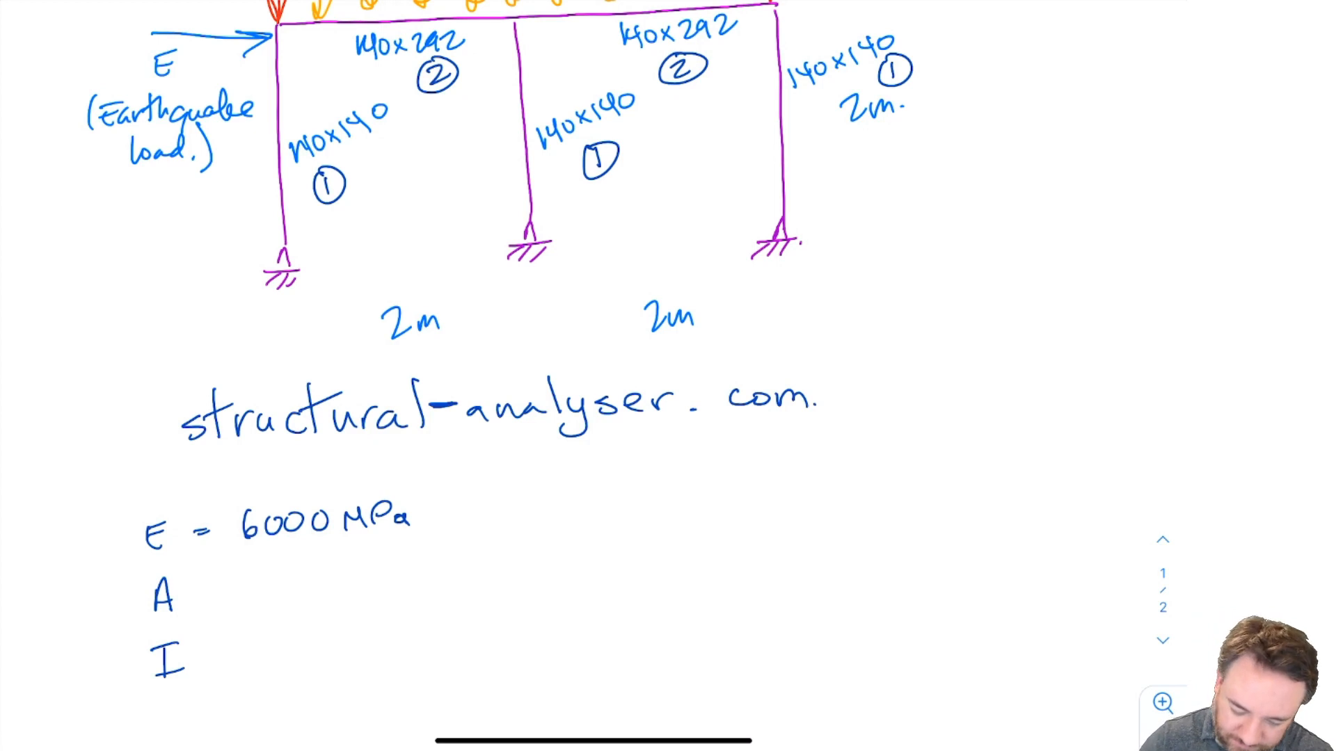
Write A = 140 × 140 = 19600 mm² below the modulus line.
drag(208, 588, 222, 586)
mouse_move(210, 594)
mouse_down()
mouse_move(280, 582)
mouse_move(281, 598)
mouse_up()
drag(299, 577, 320, 593)
mouse_move(320, 576)
mouse_down()
mouse_move(306, 593)
mouse_move(338, 595)
mouse_up()
drag(346, 571, 362, 595)
mouse_move(393, 571)
mouse_down()
mouse_move(394, 584)
mouse_move(436, 569)
mouse_up()
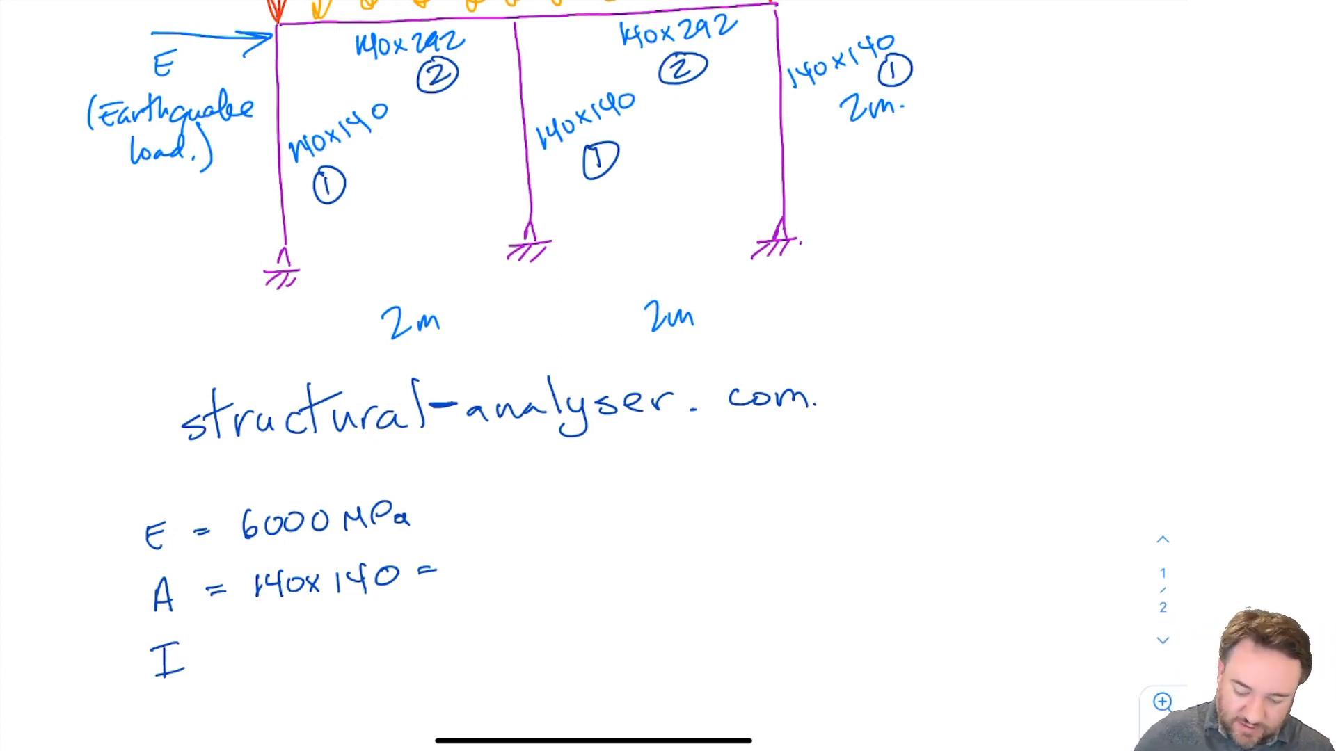
mouse_move(473, 554)
mouse_down()
mouse_move(472, 583)
mouse_move(491, 555)
mouse_move(493, 579)
mouse_up()
key(ctrl+z)
drag(515, 549, 513, 566)
drag(540, 551, 541, 552)
mouse_move(555, 551)
mouse_down()
mouse_move(553, 566)
mouse_move(557, 552)
mouse_up()
mouse_move(571, 561)
mouse_down()
mouse_move(622, 571)
mouse_move(650, 547)
mouse_up()
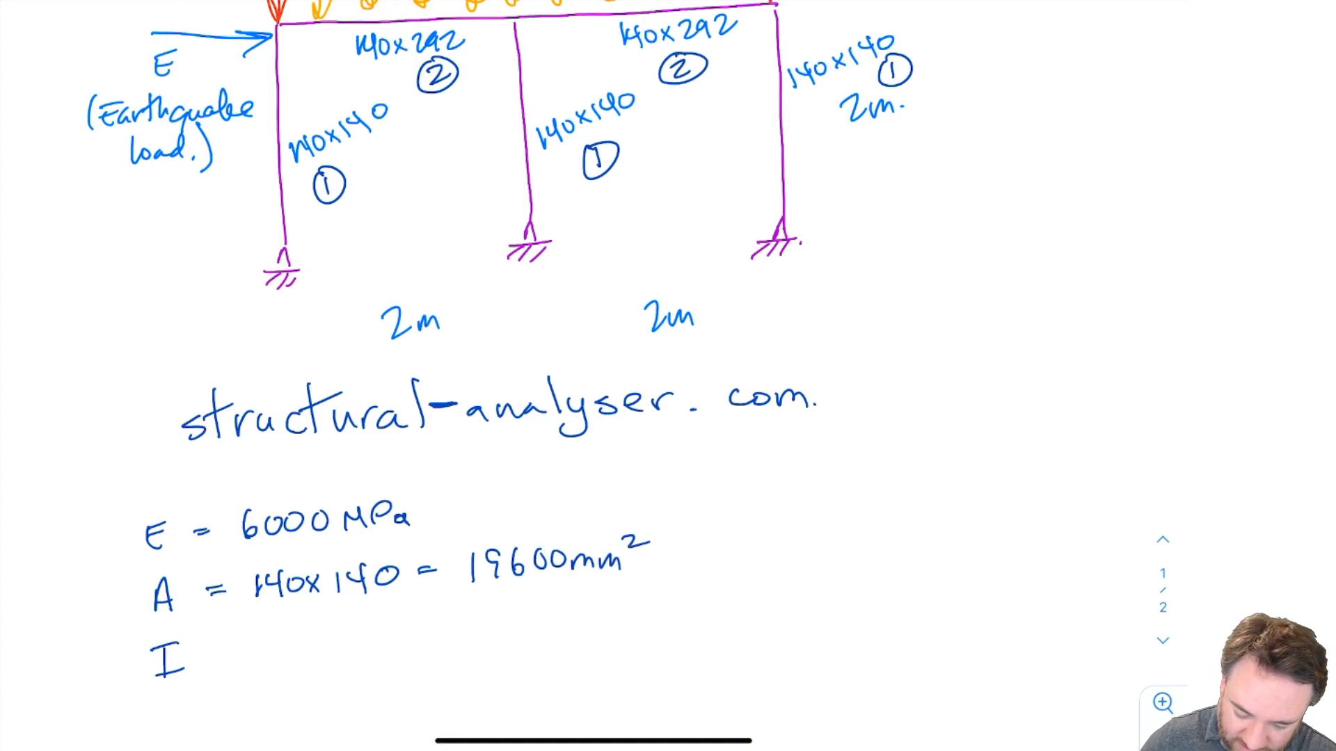
Write I = bh³/12 = 140 × 140³ on the next line of the notes.
drag(215, 646, 230, 644)
drag(217, 655, 315, 658)
drag(320, 625, 342, 637)
drag(278, 677, 332, 663)
key(ctrl+z)
key(ctrl+z)
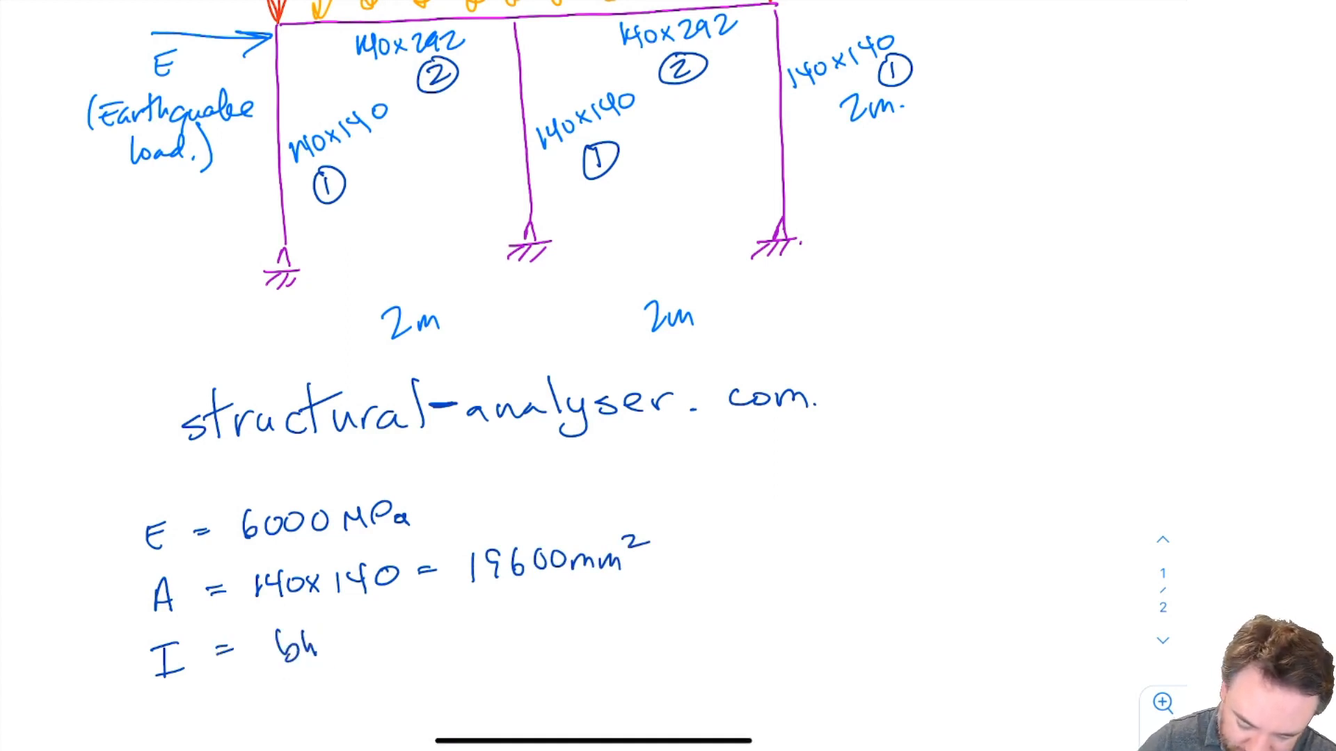
drag(319, 618, 326, 634)
mouse_move(269, 672)
mouse_down()
mouse_move(327, 661)
mouse_move(291, 707)
mouse_up()
drag(304, 683, 327, 701)
drag(347, 657, 416, 640)
drag(414, 627, 412, 651)
drag(428, 626, 475, 640)
drag(487, 616, 500, 630)
mouse_move(495, 617)
mouse_down()
mouse_move(496, 640)
mouse_move(508, 629)
mouse_up()
drag(519, 599, 526, 615)
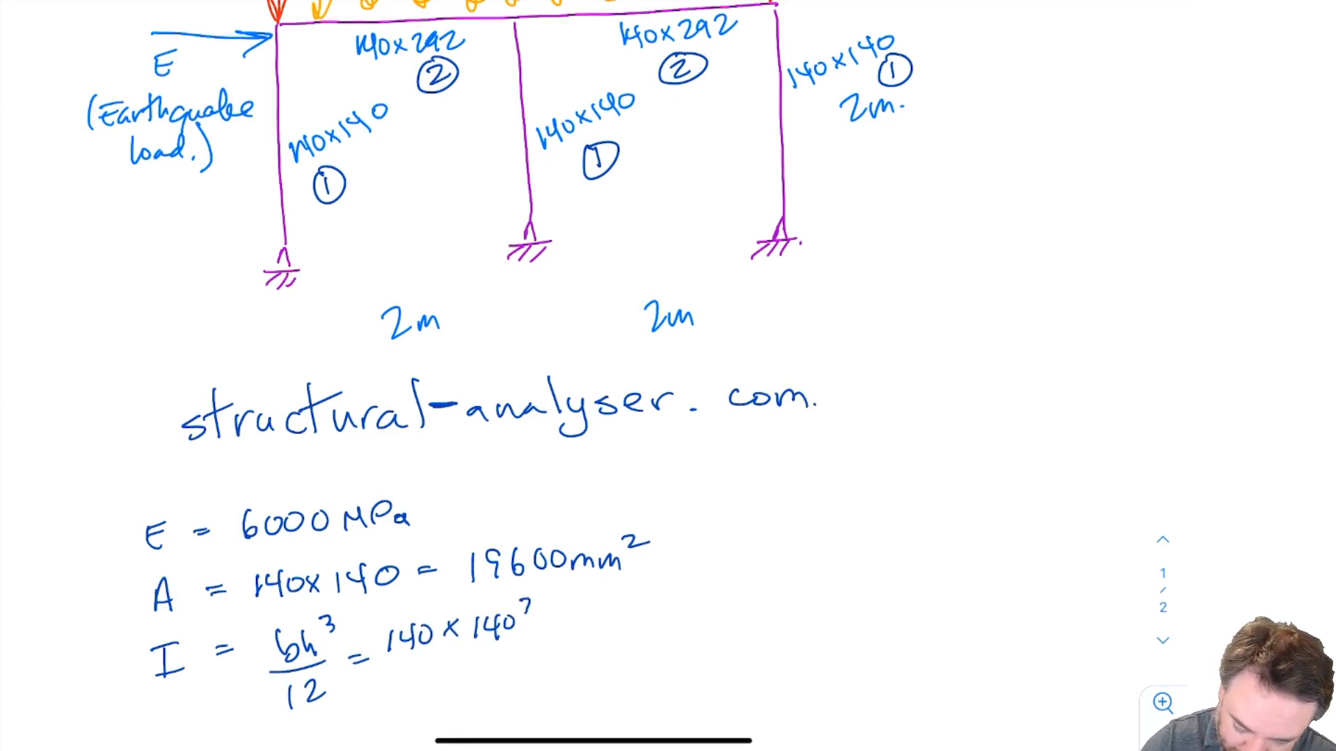
key(ctrl+z)
drag(518, 600, 522, 617)
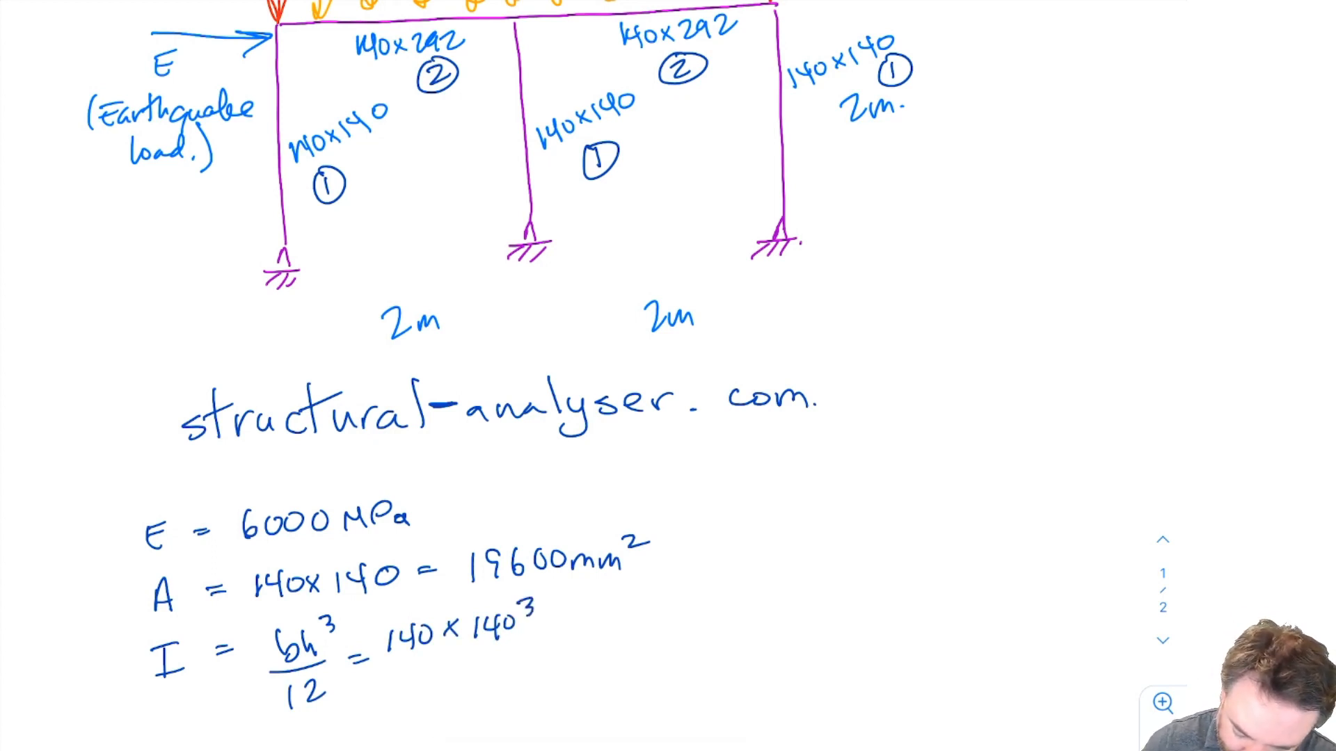
Complete the moment of inertia as 140 × 140³ / 12 = 32.0 × 10⁶ mm⁴.
drag(388, 665, 516, 648)
drag(438, 682, 439, 699)
drag(460, 679, 484, 694)
drag(542, 646, 557, 643)
drag(545, 653, 563, 650)
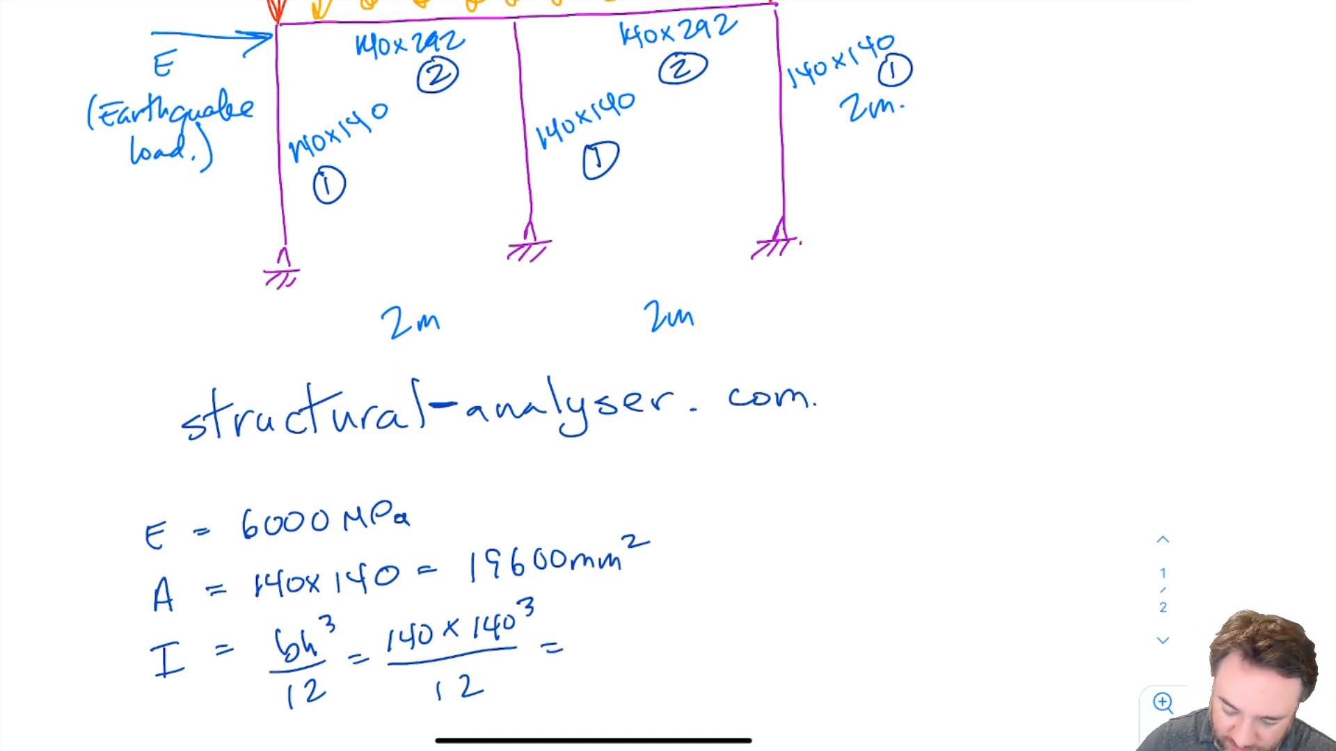
mouse_move(593, 628)
mouse_down()
mouse_move(611, 642)
mouse_move(597, 657)
mouse_up()
mouse_move(616, 630)
mouse_down()
mouse_move(637, 648)
mouse_move(678, 622)
mouse_move(699, 640)
mouse_up()
mouse_move(699, 624)
mouse_down()
mouse_move(689, 641)
mouse_move(714, 641)
mouse_up()
drag(724, 624, 759, 617)
mouse_move(779, 624)
mouse_down()
mouse_move(820, 638)
mouse_move(839, 610)
mouse_up()
drag(835, 600, 837, 616)
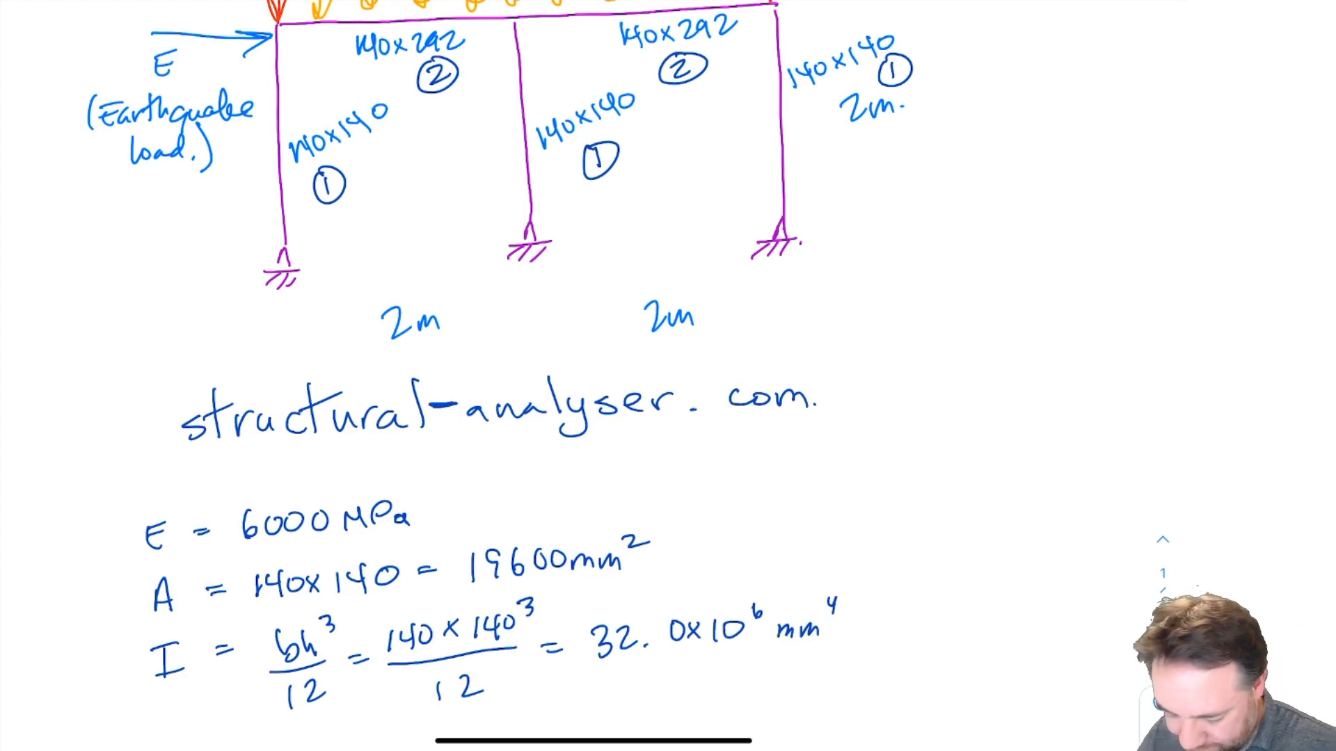
Mark the member 1 properties with a circled 1 and start a circled 2 block below.
scroll(626, 375, down, 3)
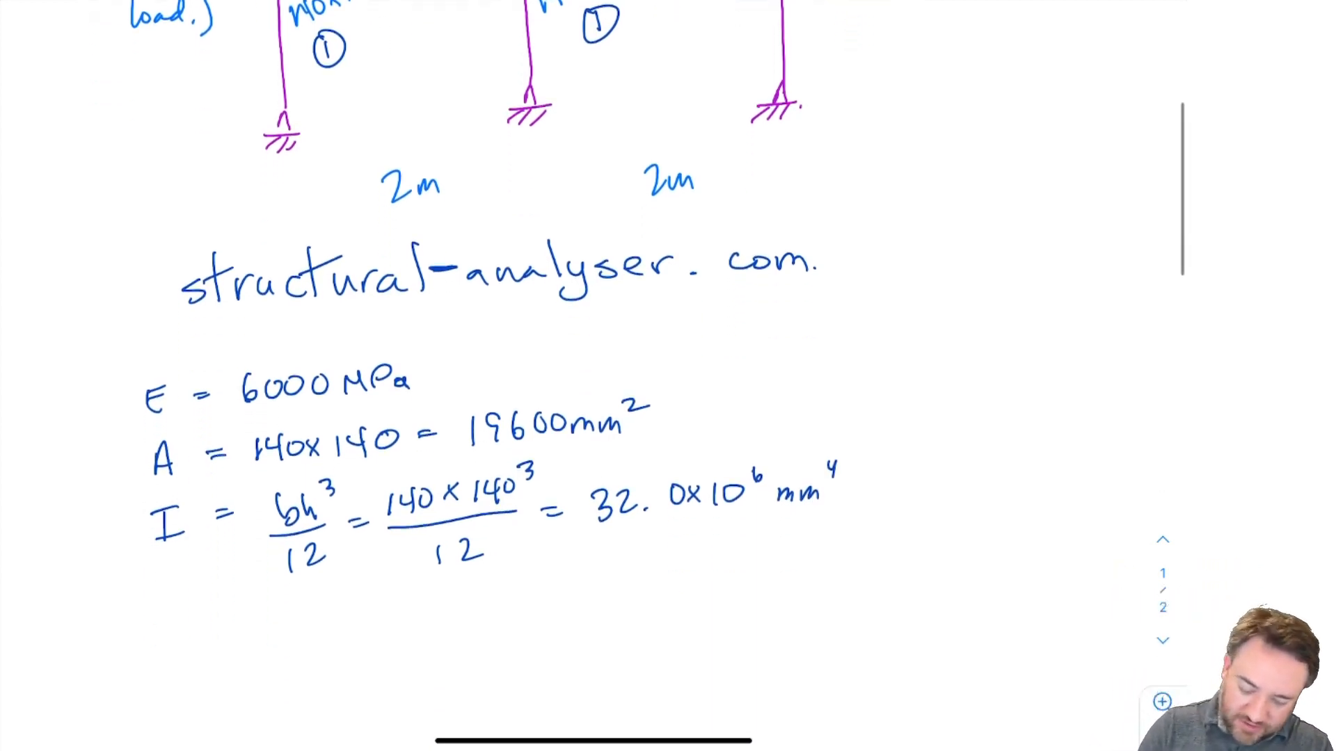
mouse_move(91, 357)
mouse_down()
mouse_move(93, 378)
mouse_move(92, 350)
mouse_up()
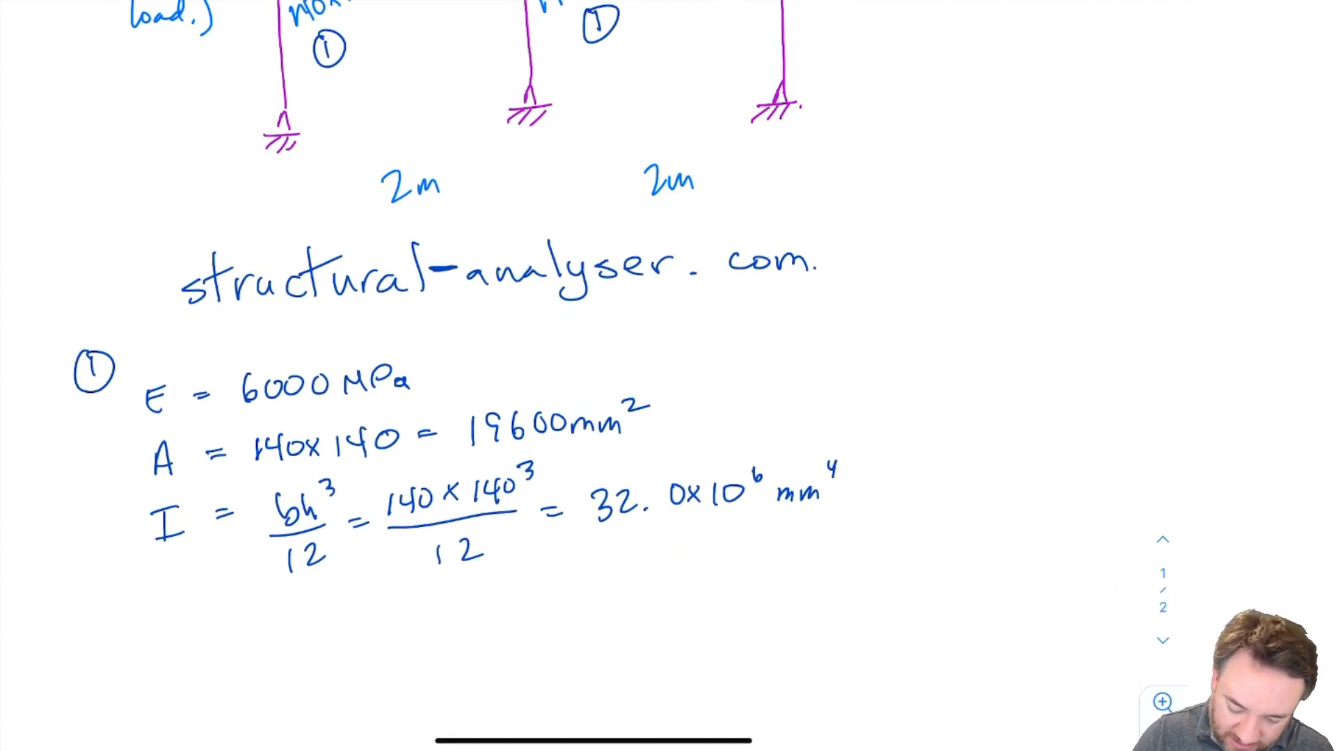
mouse_move(92, 625)
mouse_down()
mouse_move(108, 646)
mouse_move(97, 605)
mouse_up()
scroll(626, 376, up, 5)
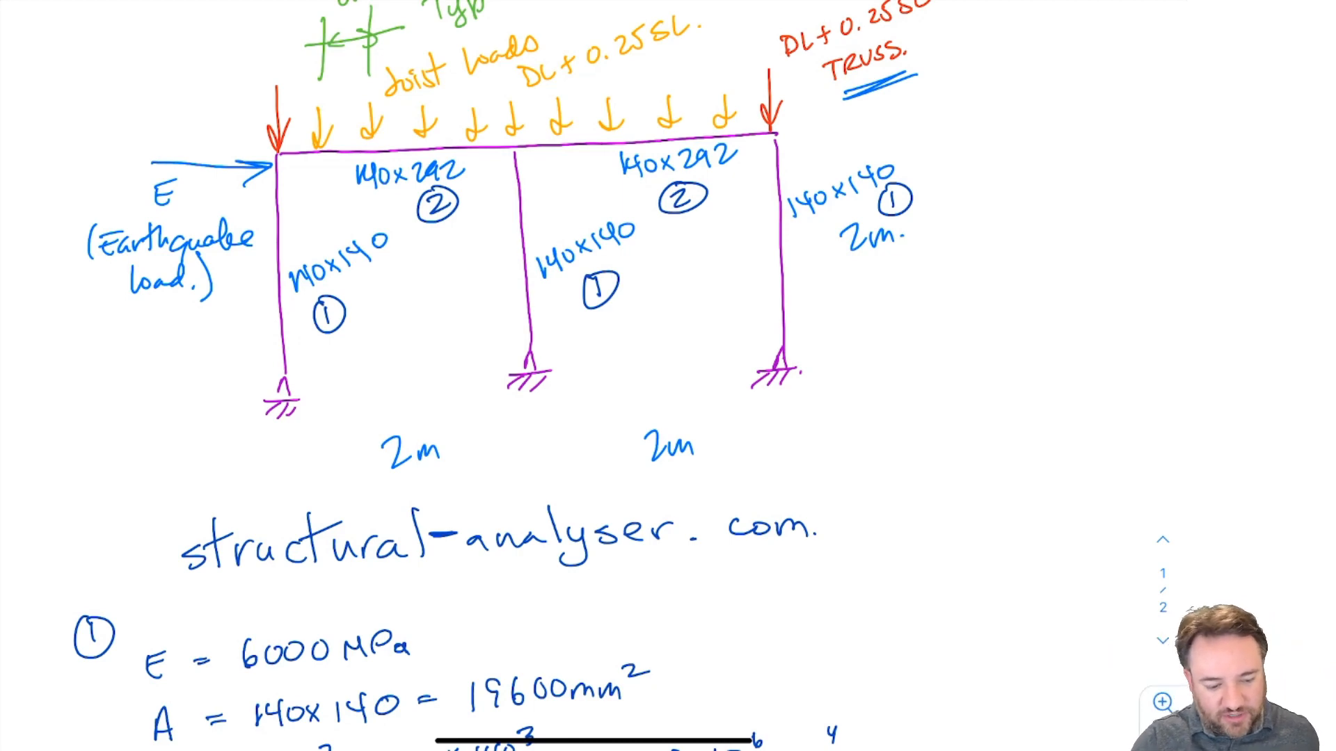
scroll(668, 376, down, 6)
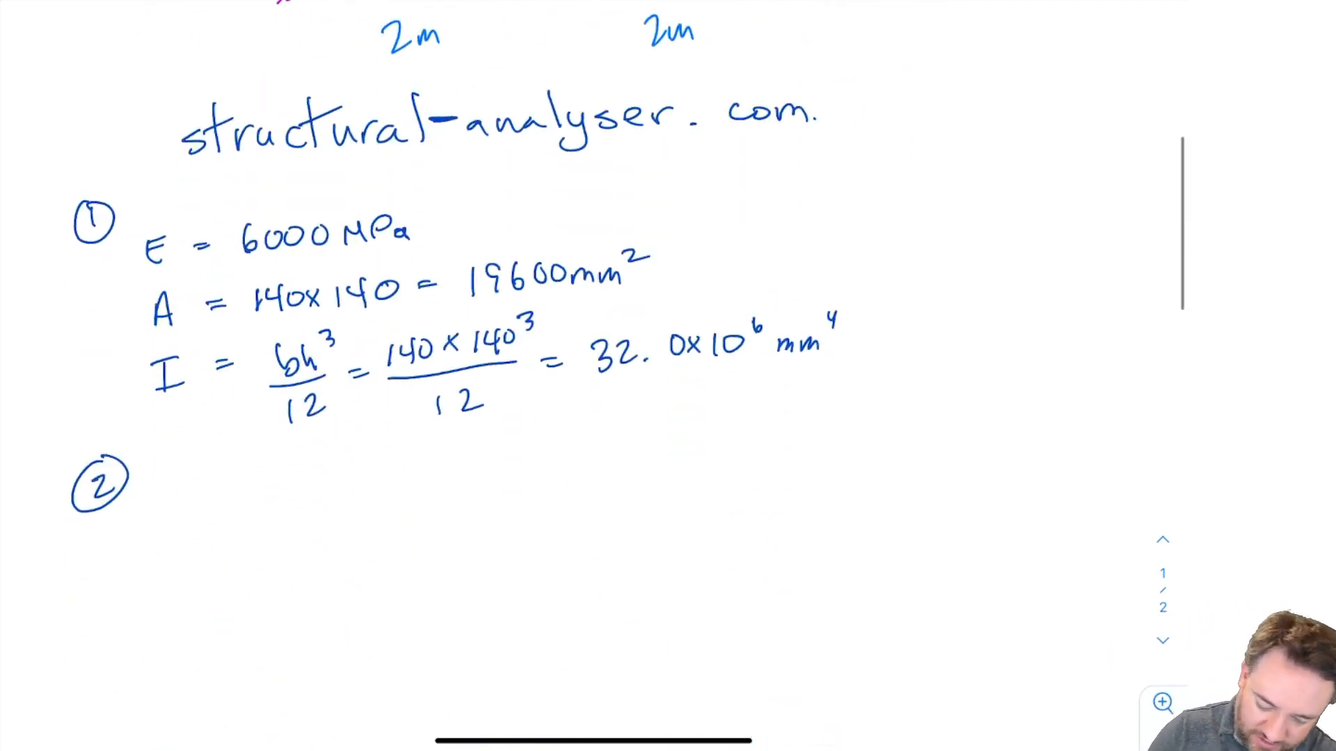
Write A = 140 × 292 = 40880 mm² for member 2.
drag(174, 470, 167, 497)
drag(167, 489, 190, 486)
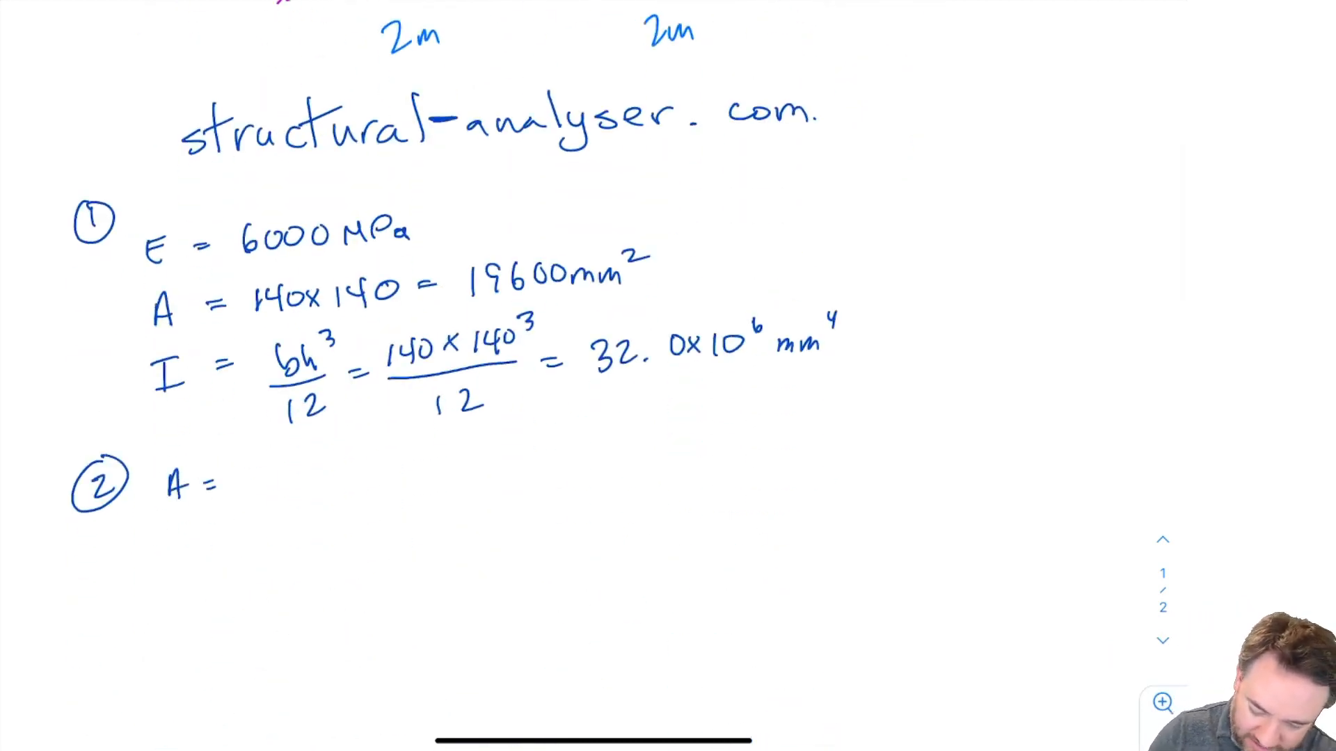
mouse_move(267, 468)
mouse_down()
mouse_move(268, 493)
mouse_move(289, 494)
mouse_up()
mouse_move(310, 469)
mouse_down()
mouse_move(355, 483)
mouse_move(340, 483)
mouse_up()
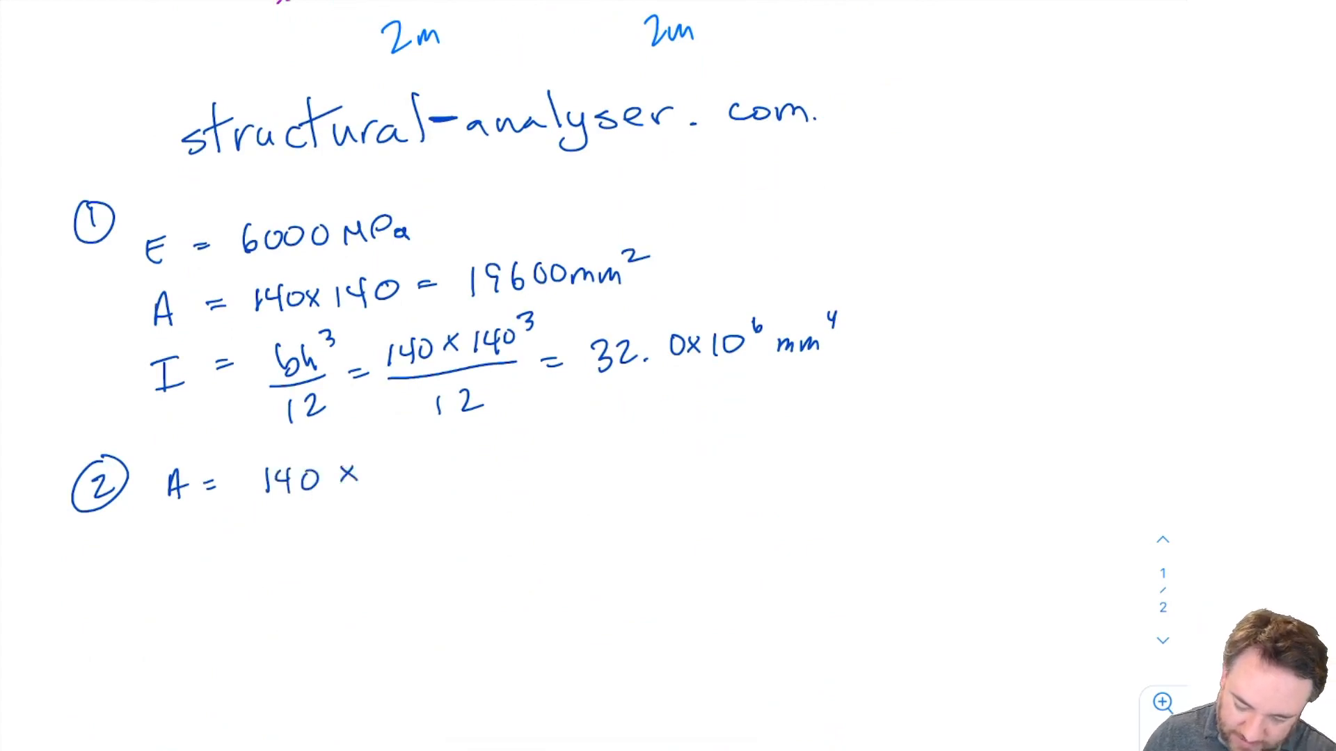
scroll(487, 375, up, 5)
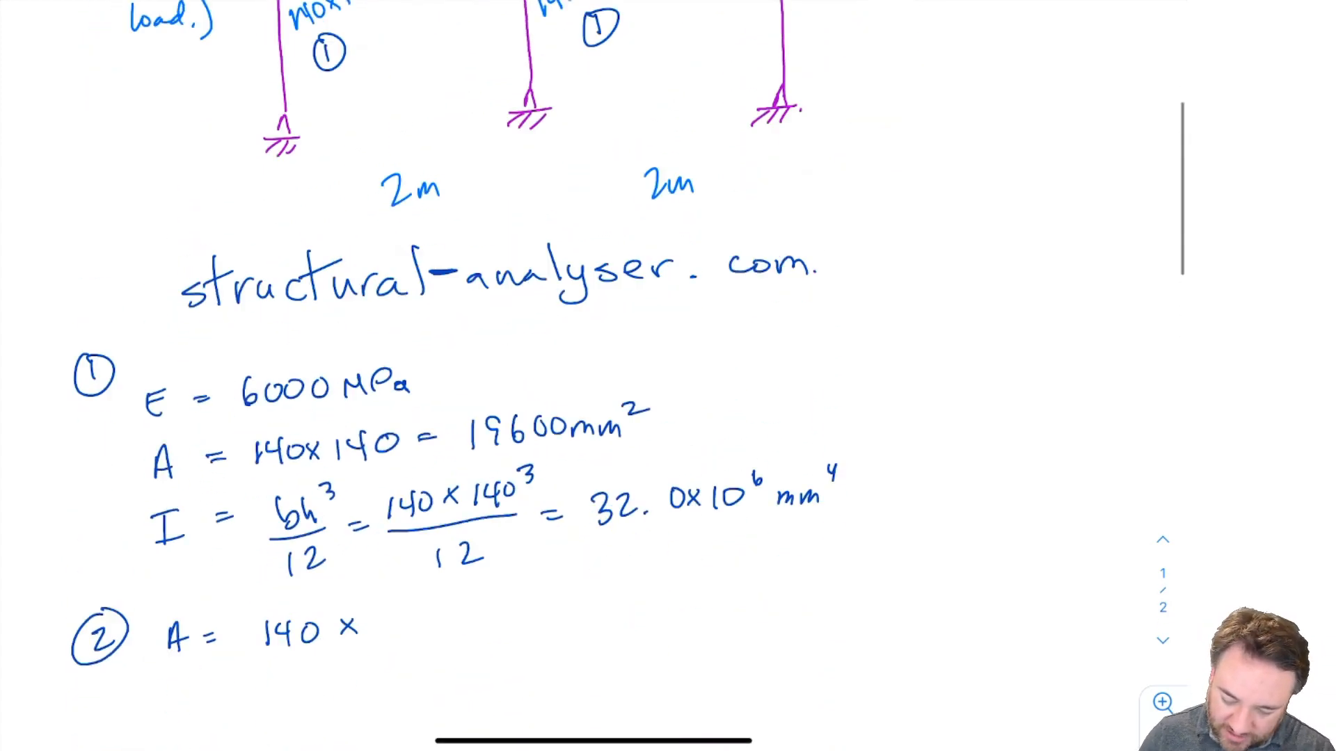
scroll(487, 376, down, 2)
drag(377, 531, 396, 552)
mouse_move(416, 534)
mouse_down()
mouse_move(410, 554)
mouse_move(477, 544)
mouse_up()
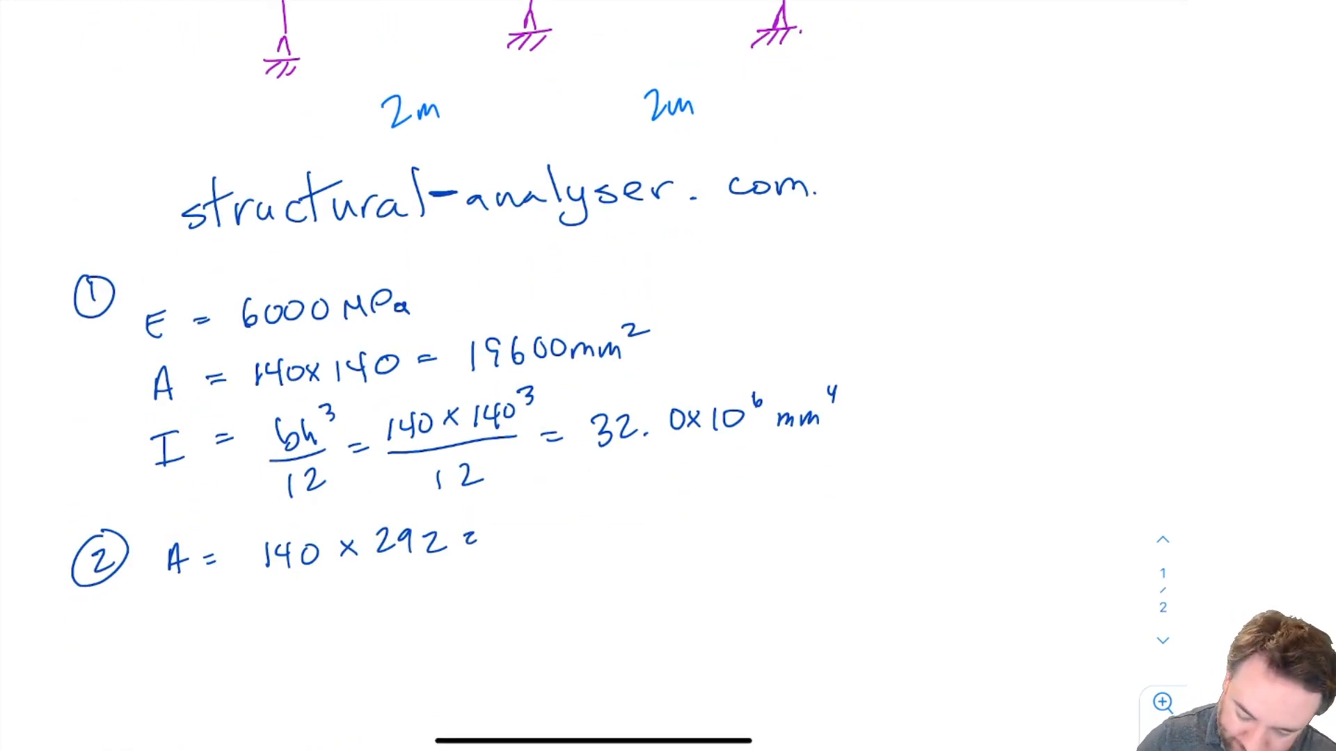
mouse_move(530, 519)
mouse_down()
mouse_move(539, 549)
mouse_move(563, 516)
mouse_move(592, 519)
mouse_move(599, 540)
mouse_up()
mouse_move(628, 511)
mouse_down()
mouse_move(619, 529)
mouse_move(623, 513)
mouse_up()
mouse_move(648, 515)
mouse_down()
mouse_move(680, 534)
mouse_move(752, 509)
mouse_up()
Write member 2's moment of inertia as I = 140(292)³ / 12 with its result in mm⁴.
mouse_move(169, 611)
mouse_down()
mouse_move(168, 641)
mouse_move(182, 605)
mouse_up()
drag(155, 650, 228, 621)
mouse_move(219, 629)
mouse_down()
mouse_move(290, 631)
mouse_move(309, 603)
mouse_move(338, 634)
mouse_move(362, 621)
mouse_up()
mouse_move(377, 602)
mouse_down()
mouse_move(376, 626)
mouse_move(409, 617)
mouse_move(414, 631)
mouse_up()
drag(433, 579, 436, 596)
mouse_move(288, 643)
mouse_down()
mouse_move(395, 633)
mouse_move(337, 679)
mouse_move(381, 671)
mouse_up()
drag(433, 625, 452, 632)
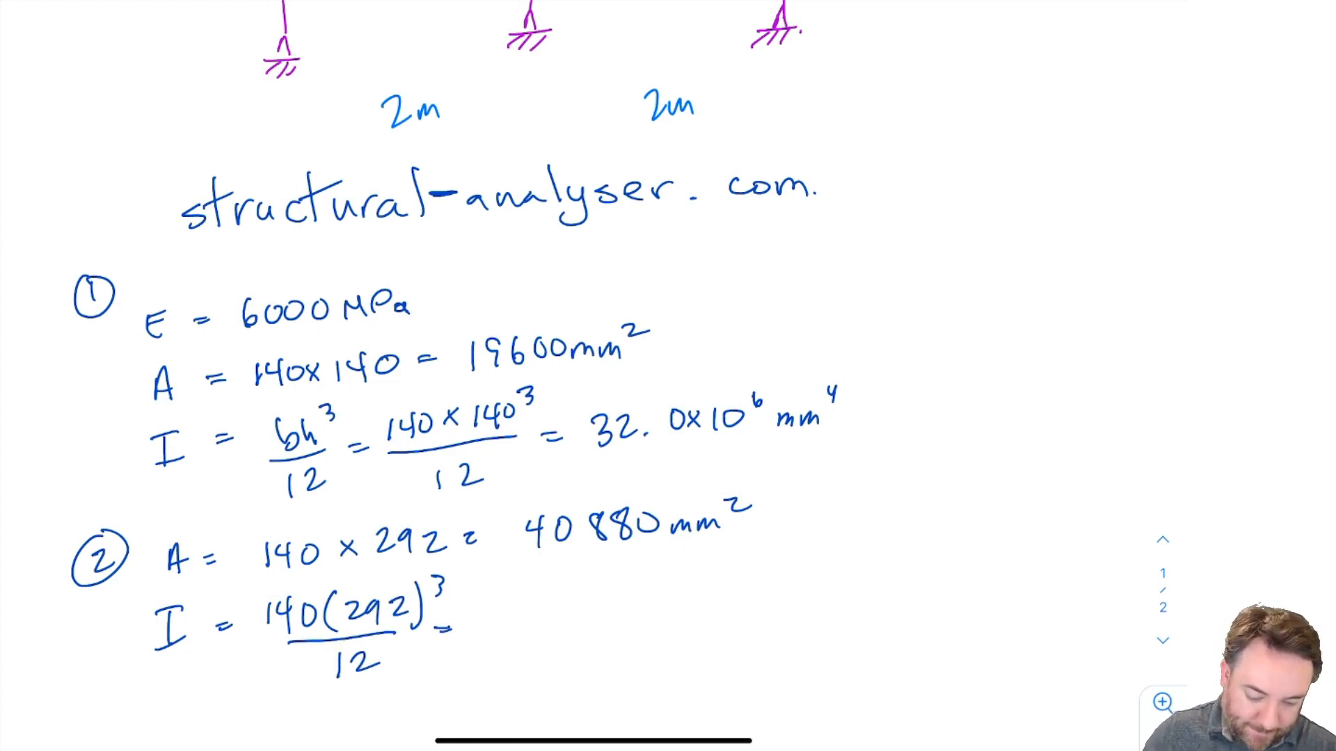
mouse_move(521, 615)
mouse_down()
mouse_move(547, 636)
mouse_move(595, 612)
mouse_move(633, 633)
mouse_up()
mouse_move(632, 615)
mouse_down()
mouse_move(620, 633)
mouse_move(651, 636)
mouse_up()
mouse_move(673, 609)
mouse_down()
mouse_move(771, 626)
mouse_move(790, 601)
mouse_up()
drag(787, 585, 789, 611)
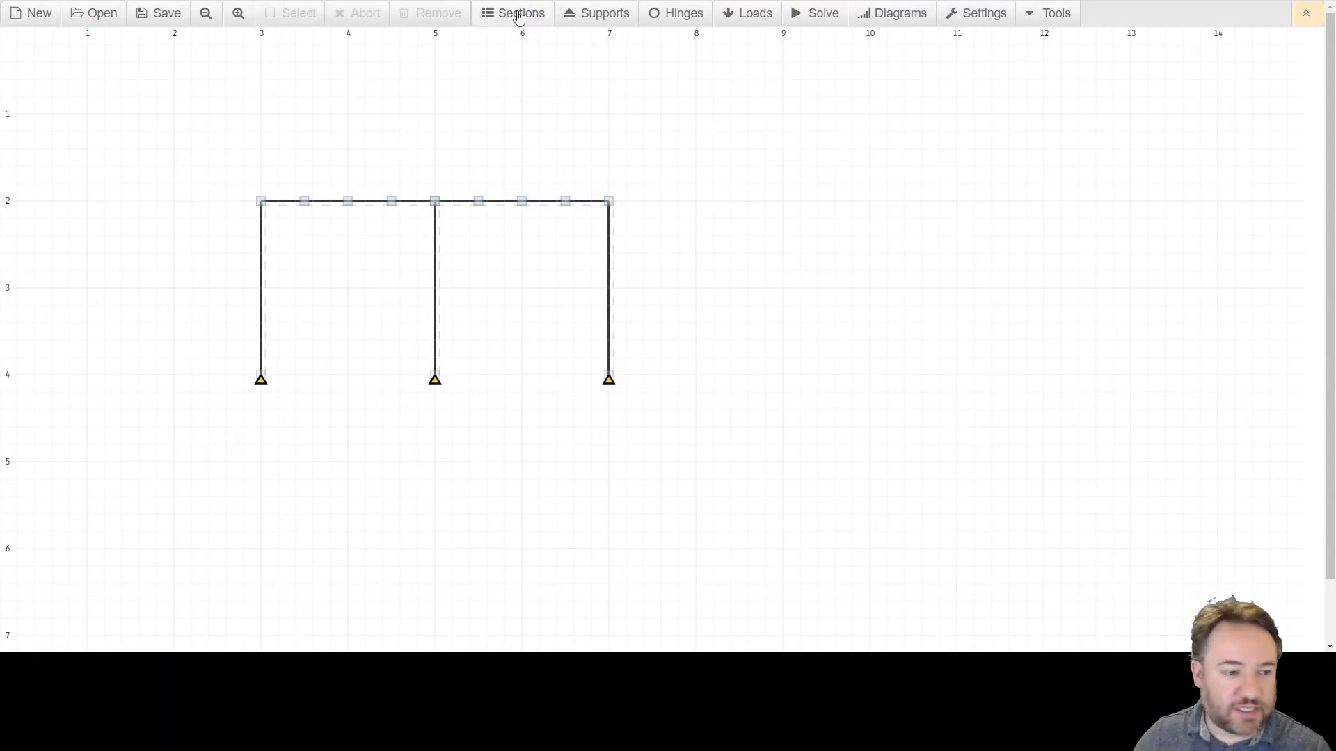
Open the Sections tool and save section 1 with A = 196 cm², I = 3200 cm⁴ and E = 6 GPa.
click(515, 12)
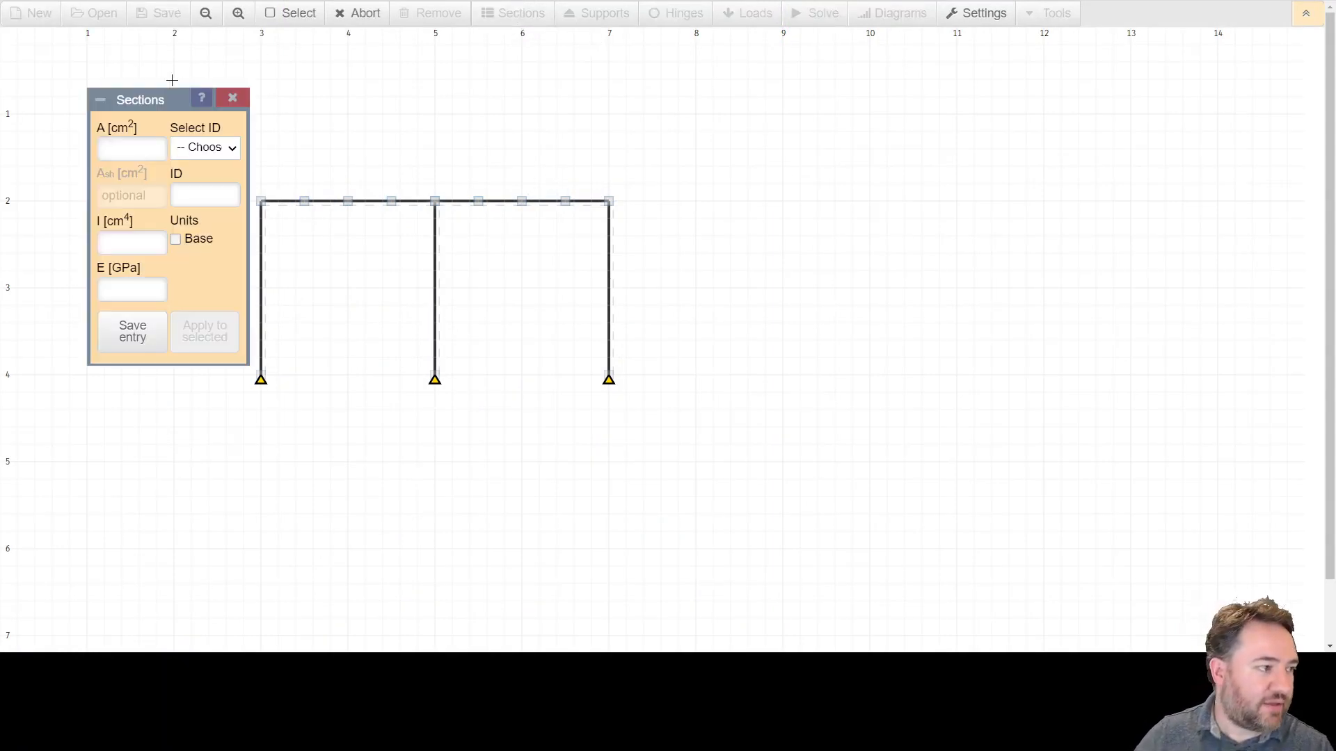
drag(160, 97, 799, 208)
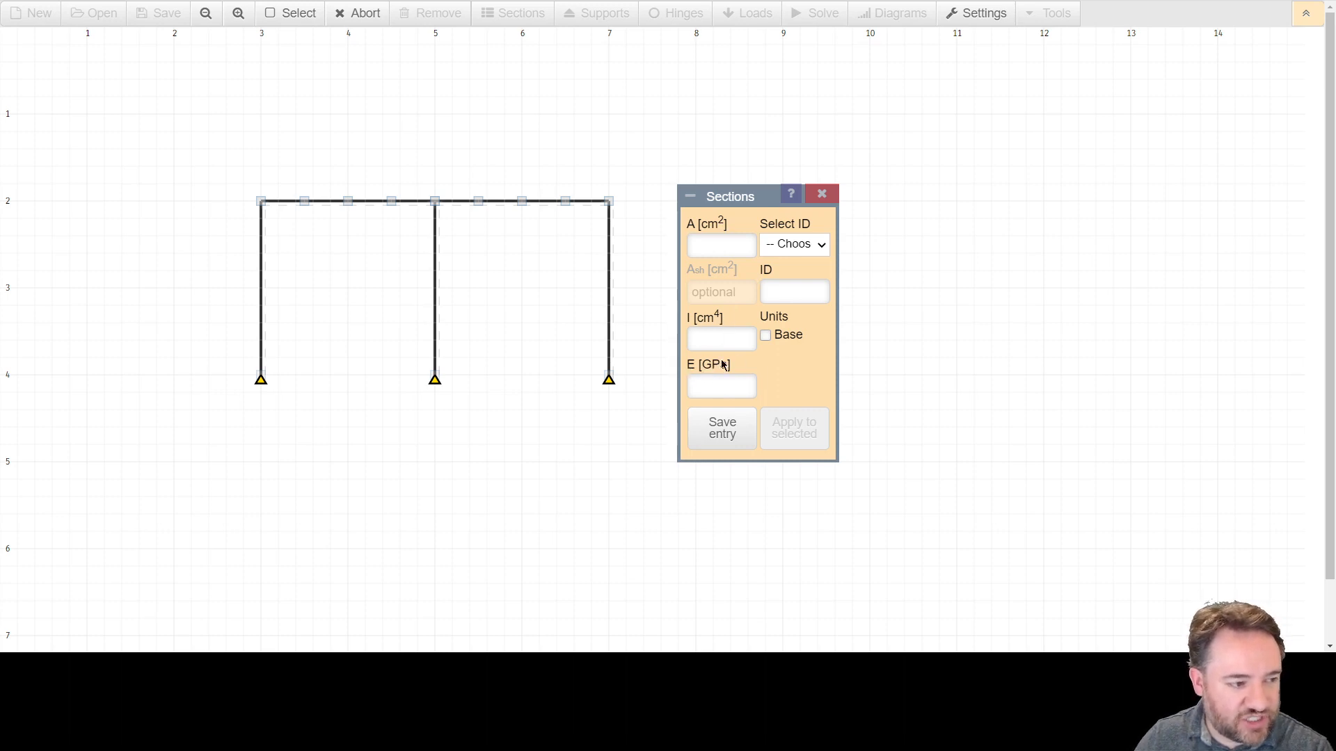
click(789, 299)
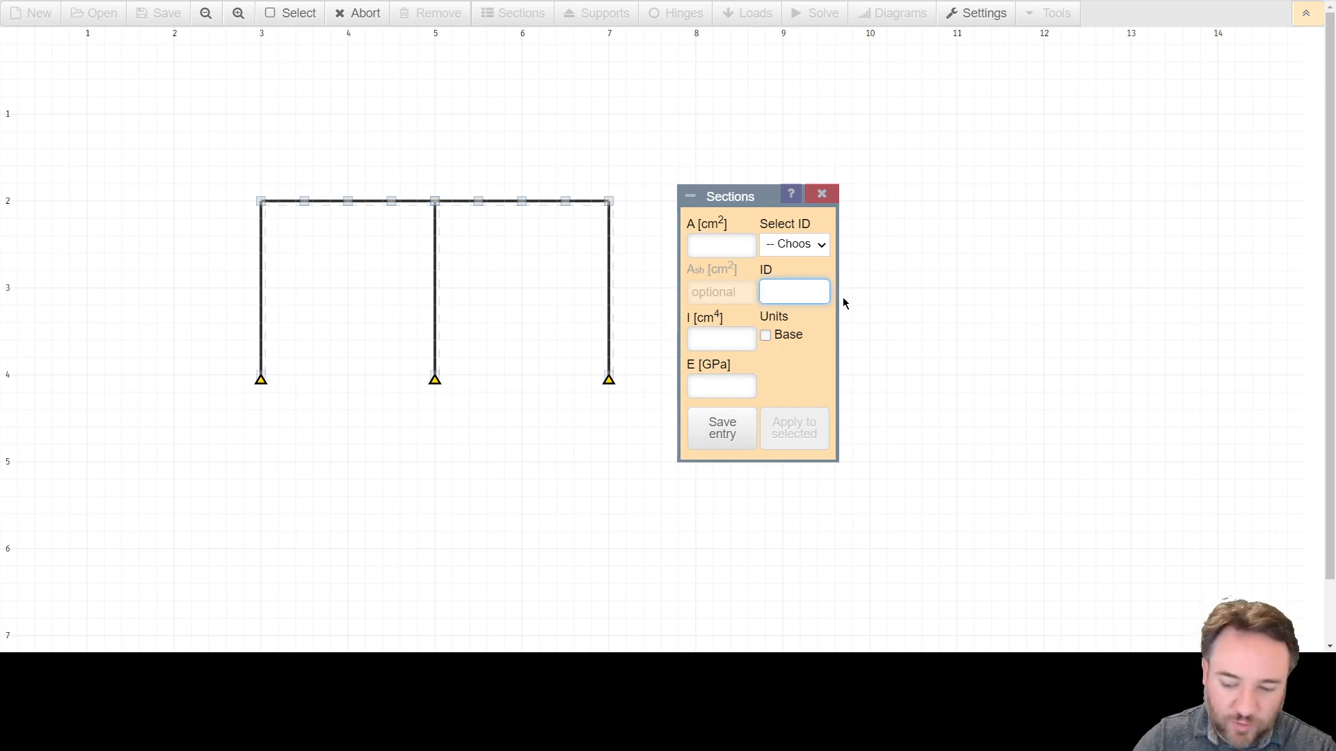
text(1)
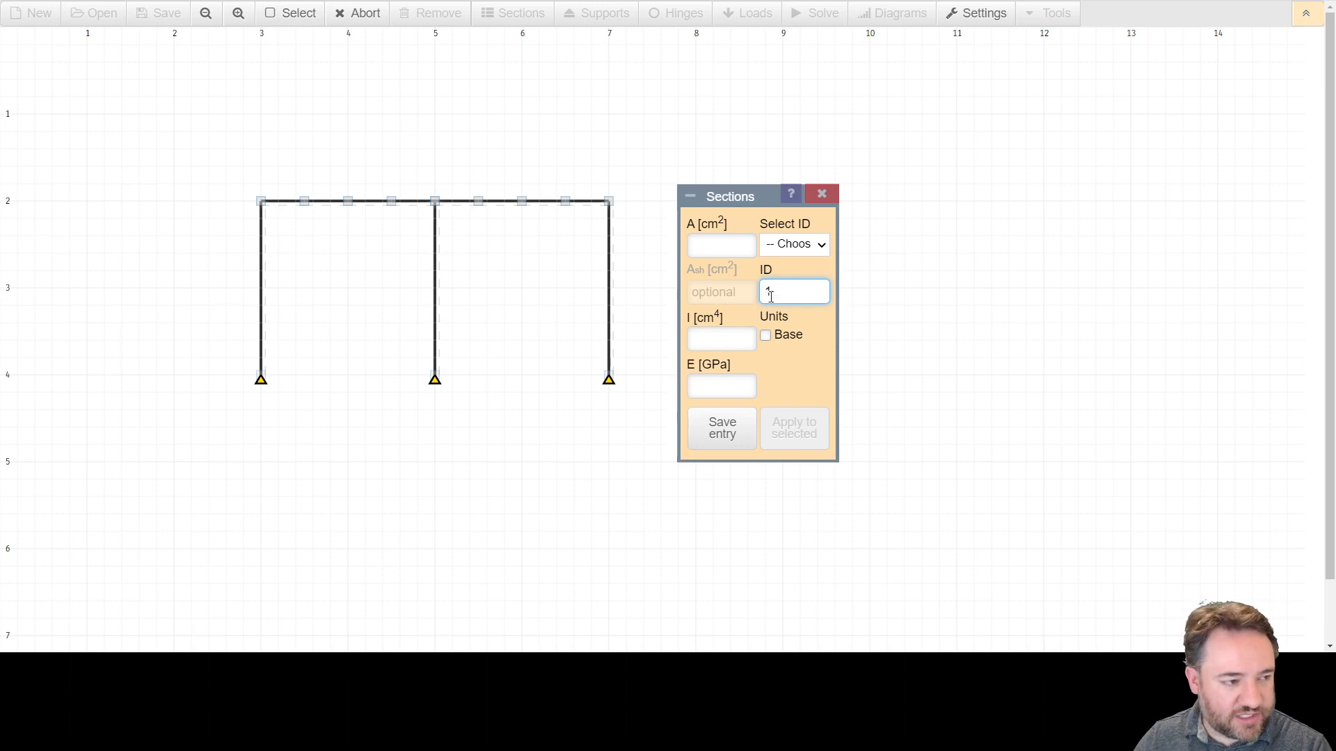
click(725, 248)
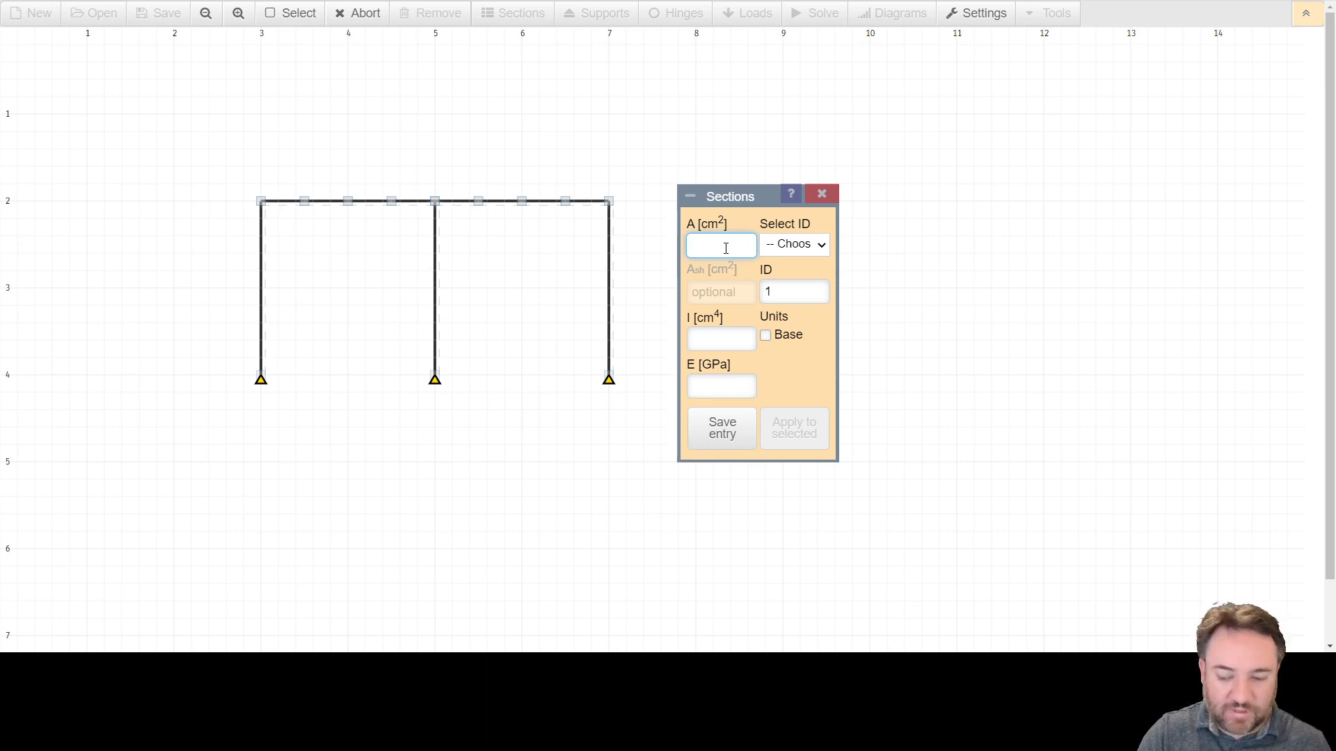
text(196)
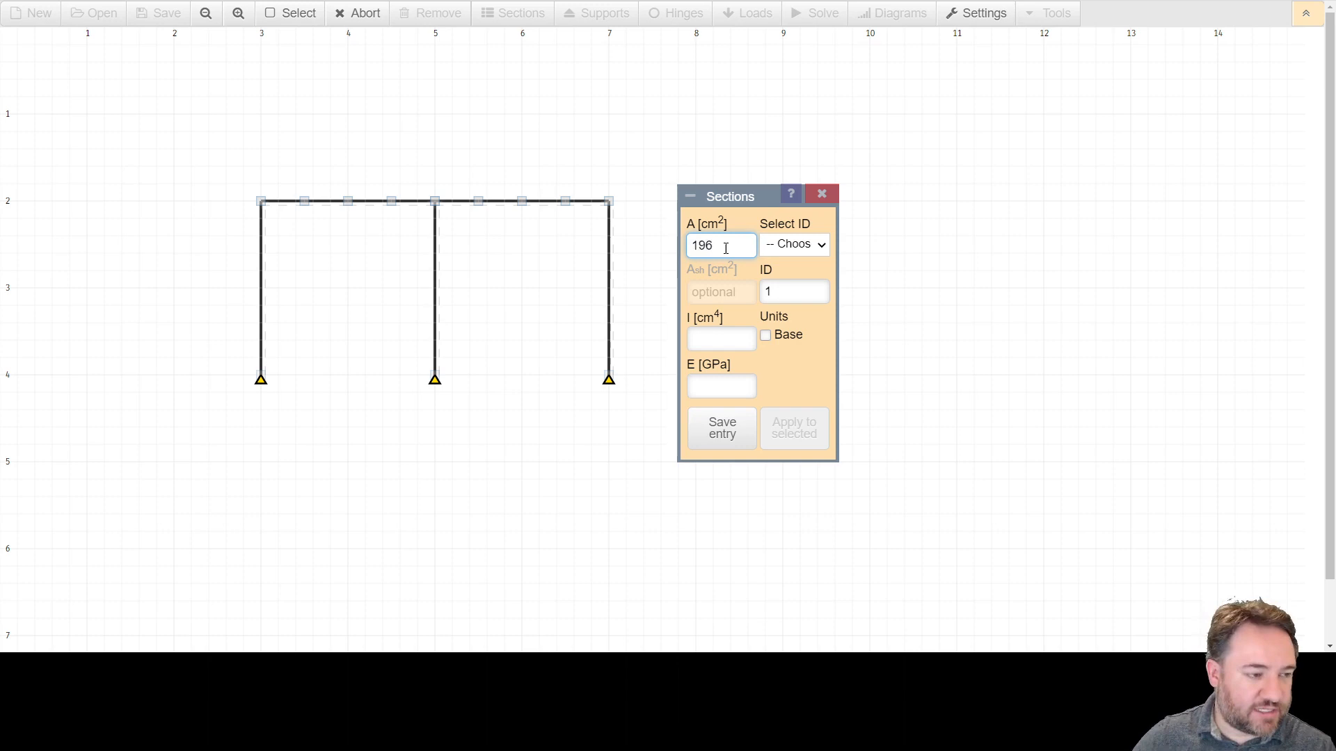
click(717, 339)
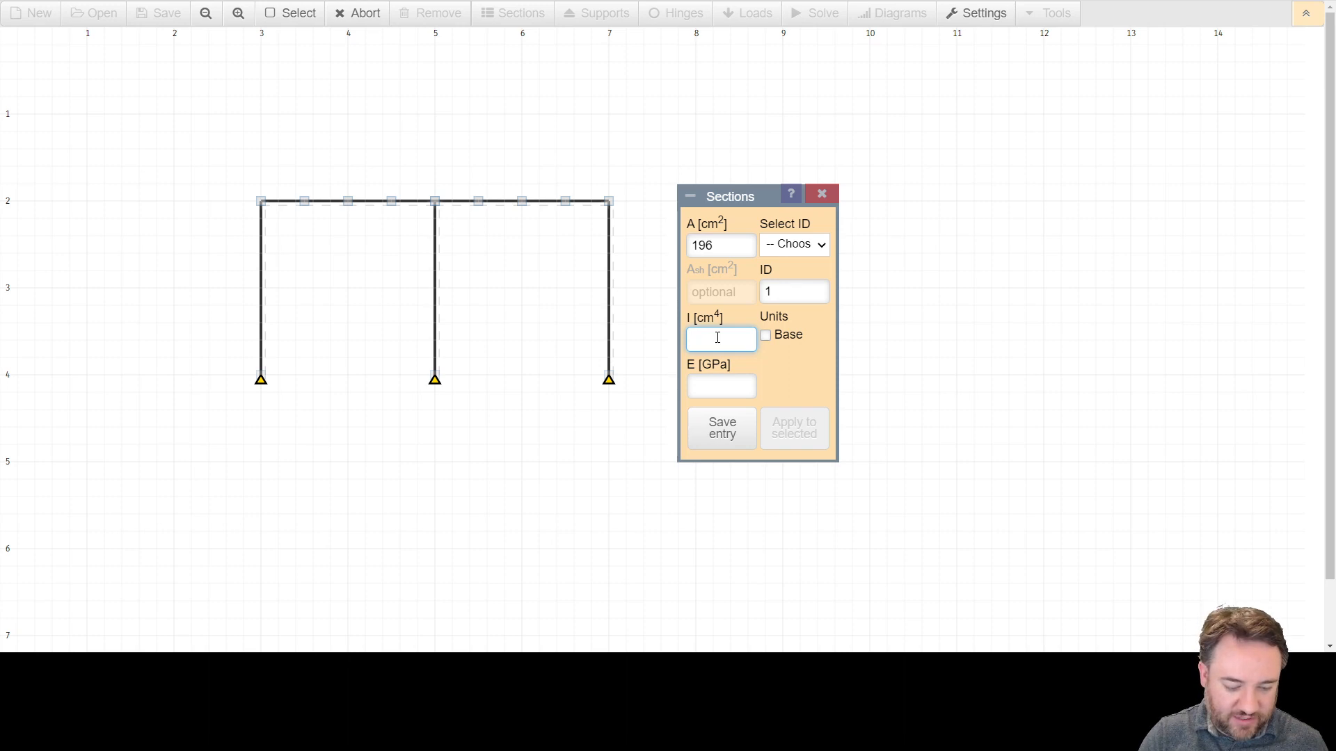
text(3200)
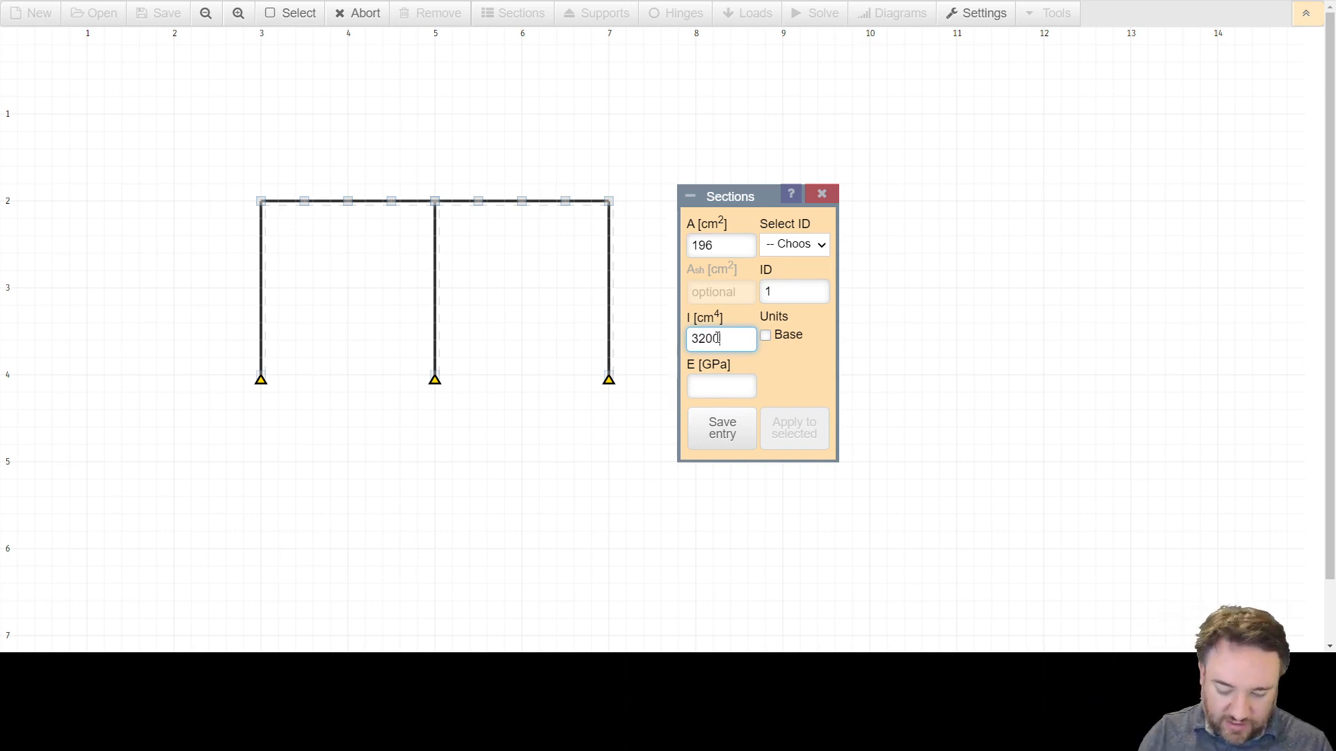
click(702, 386)
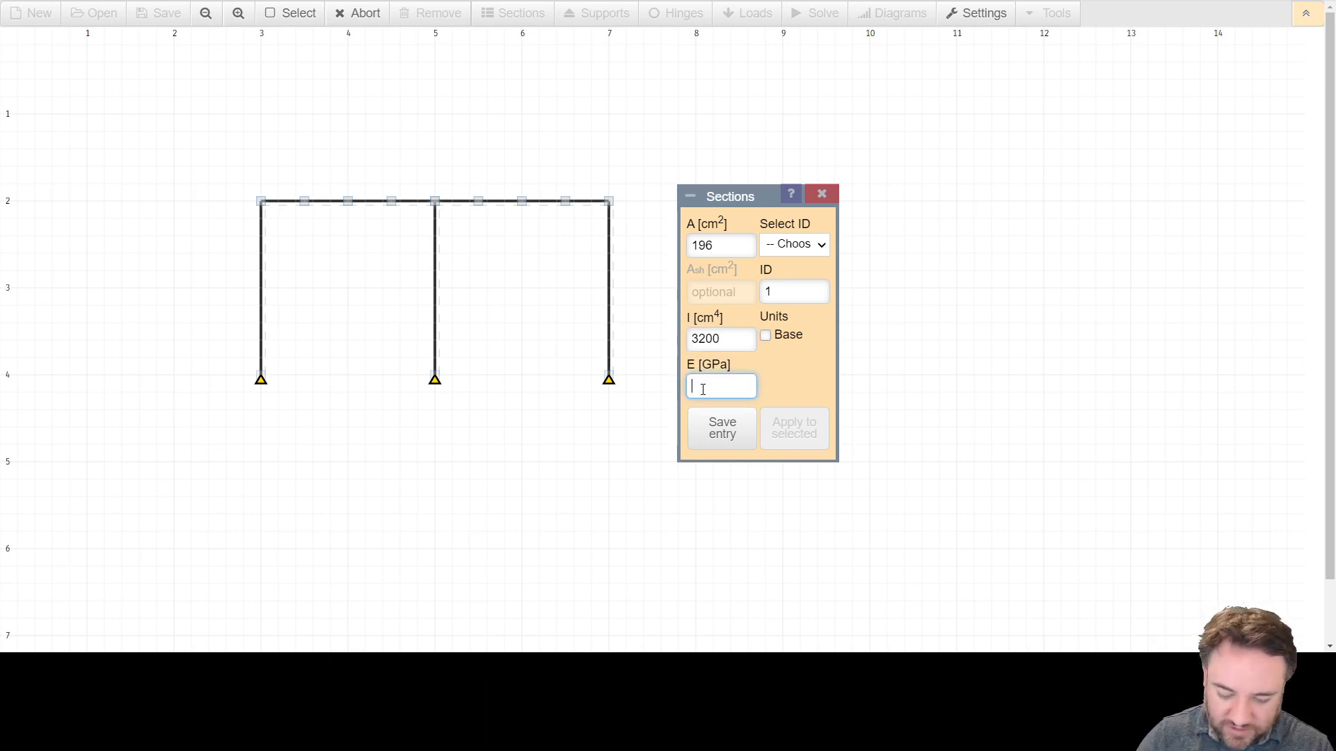
text(6)
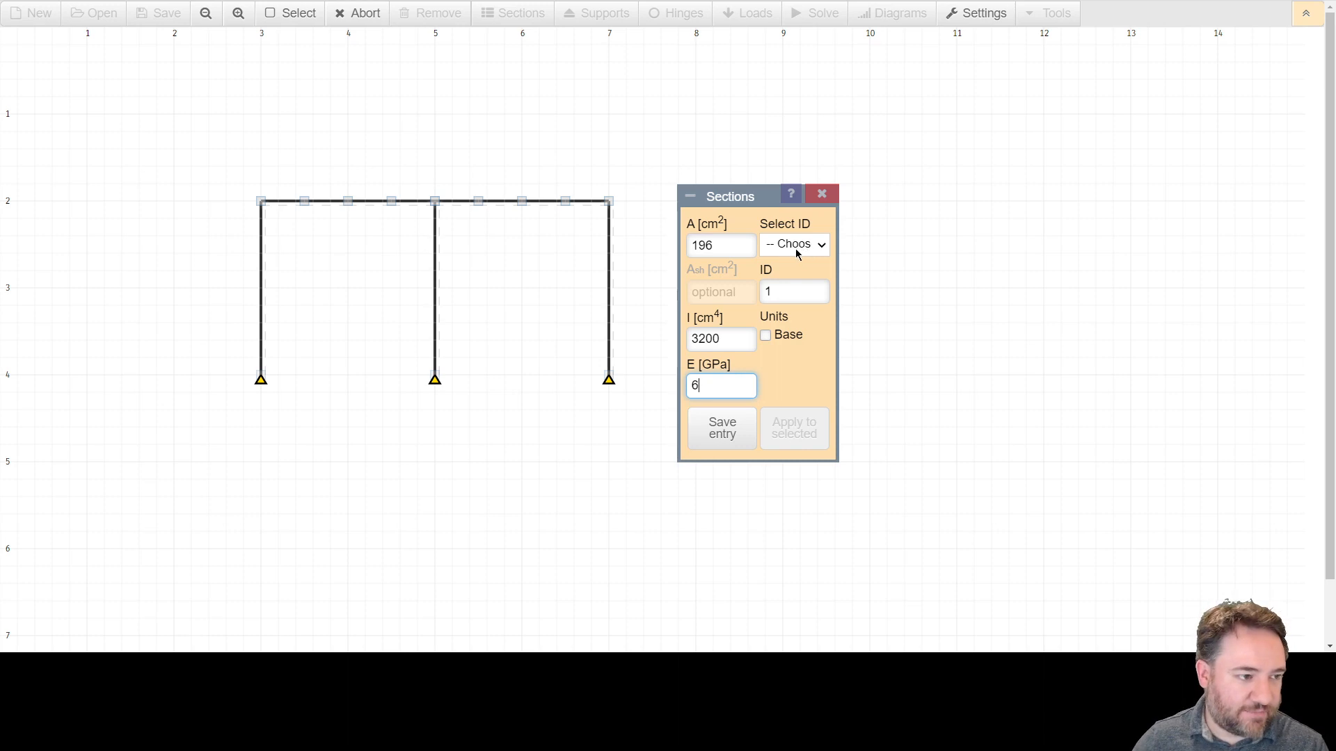
click(739, 421)
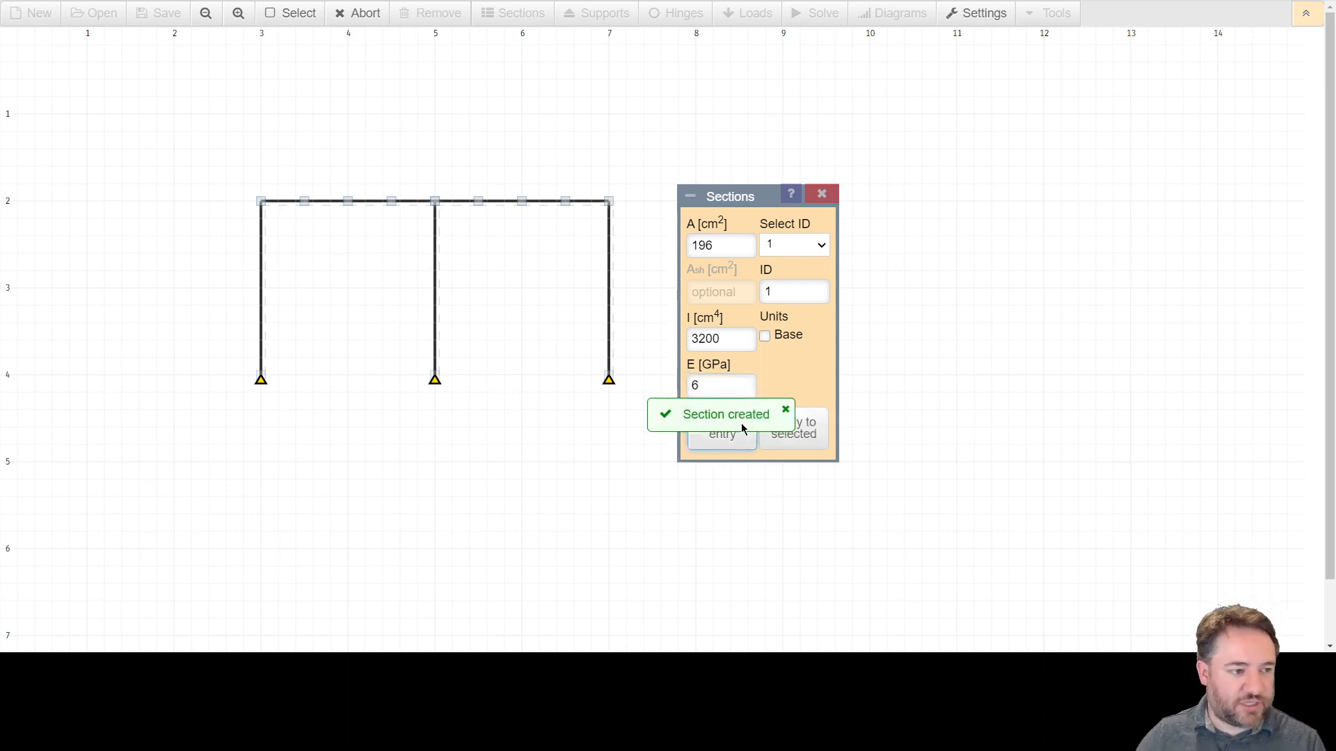
Save a new section 2 with A = 408.8 cm², I = 29000 cm⁴ and E = 6 GPa.
click(822, 246)
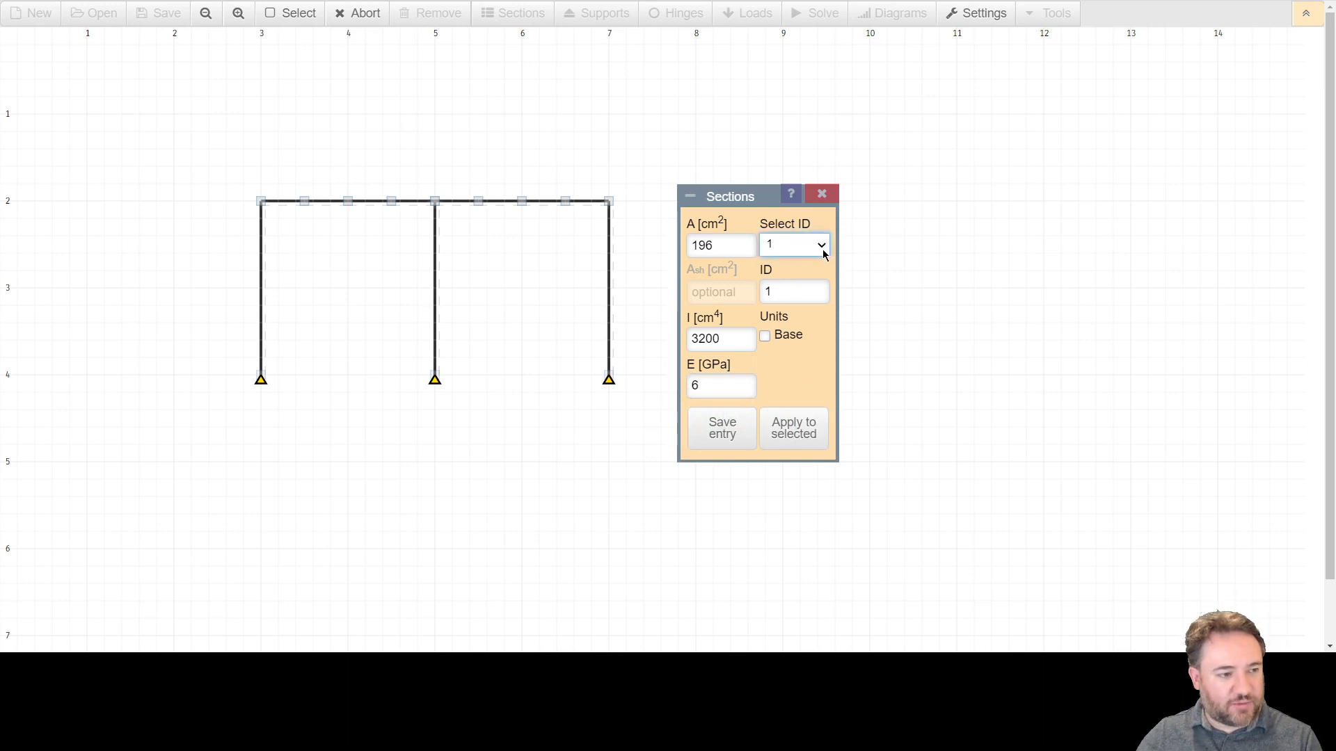
double_click(790, 287)
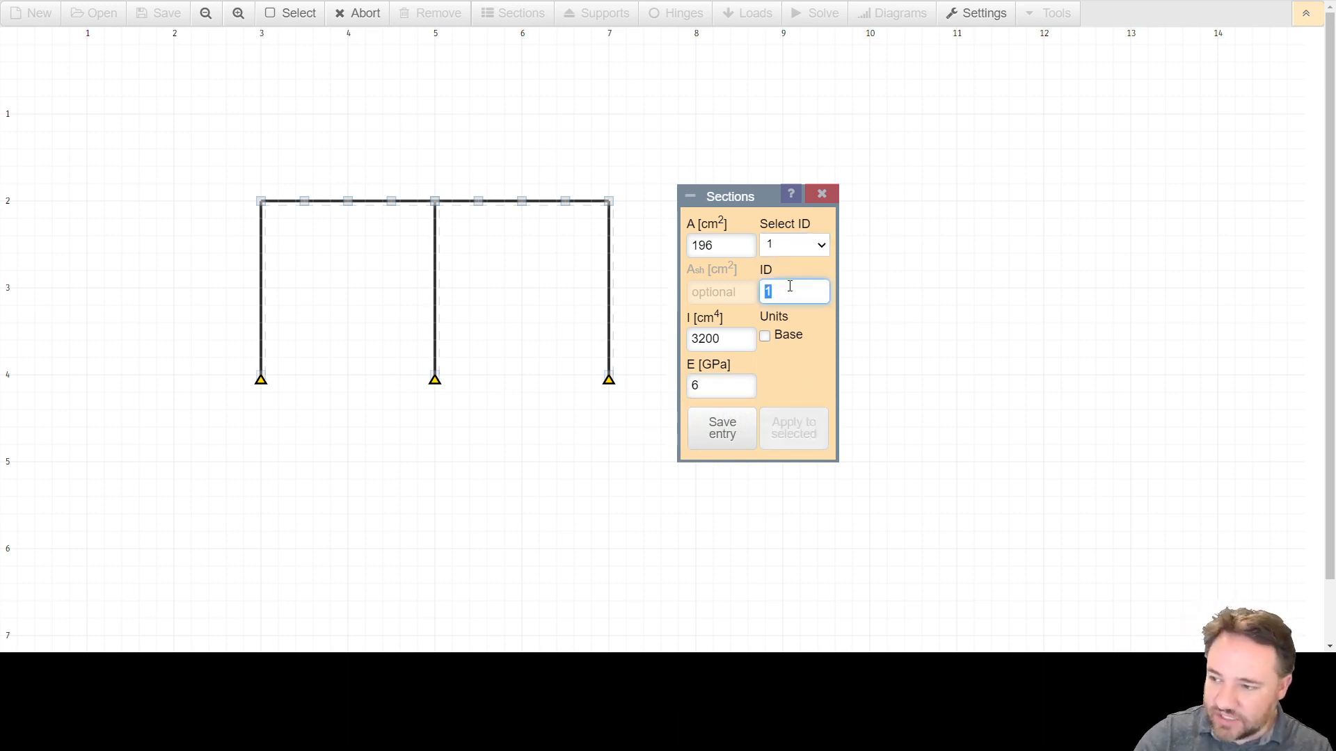
text(2)
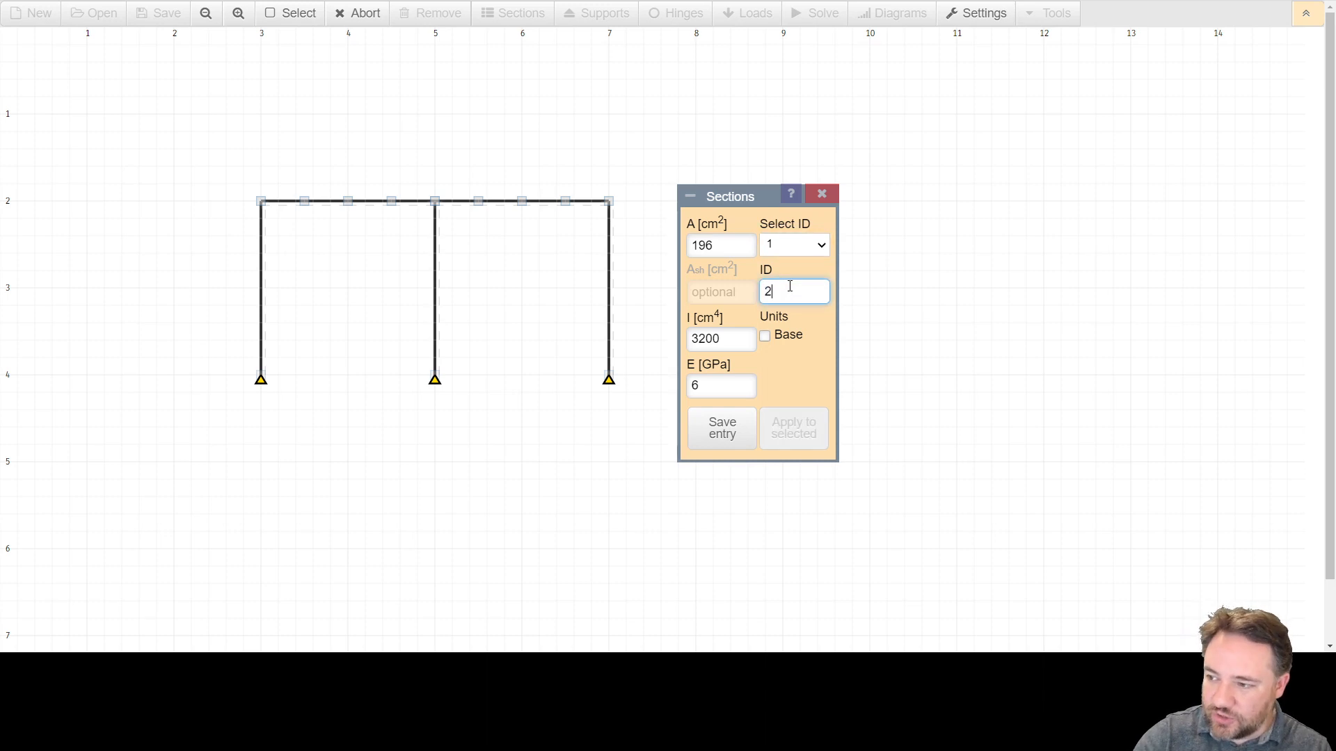
double_click(732, 251)
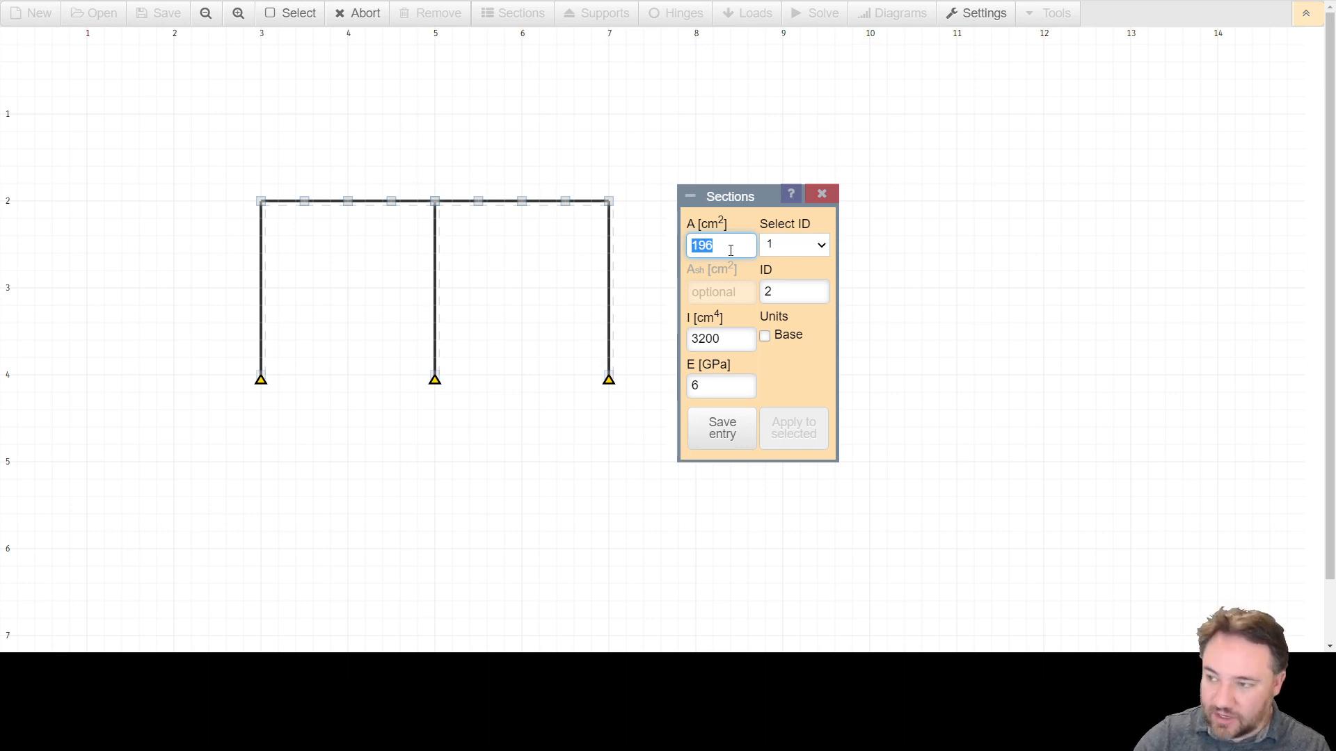
text(408)
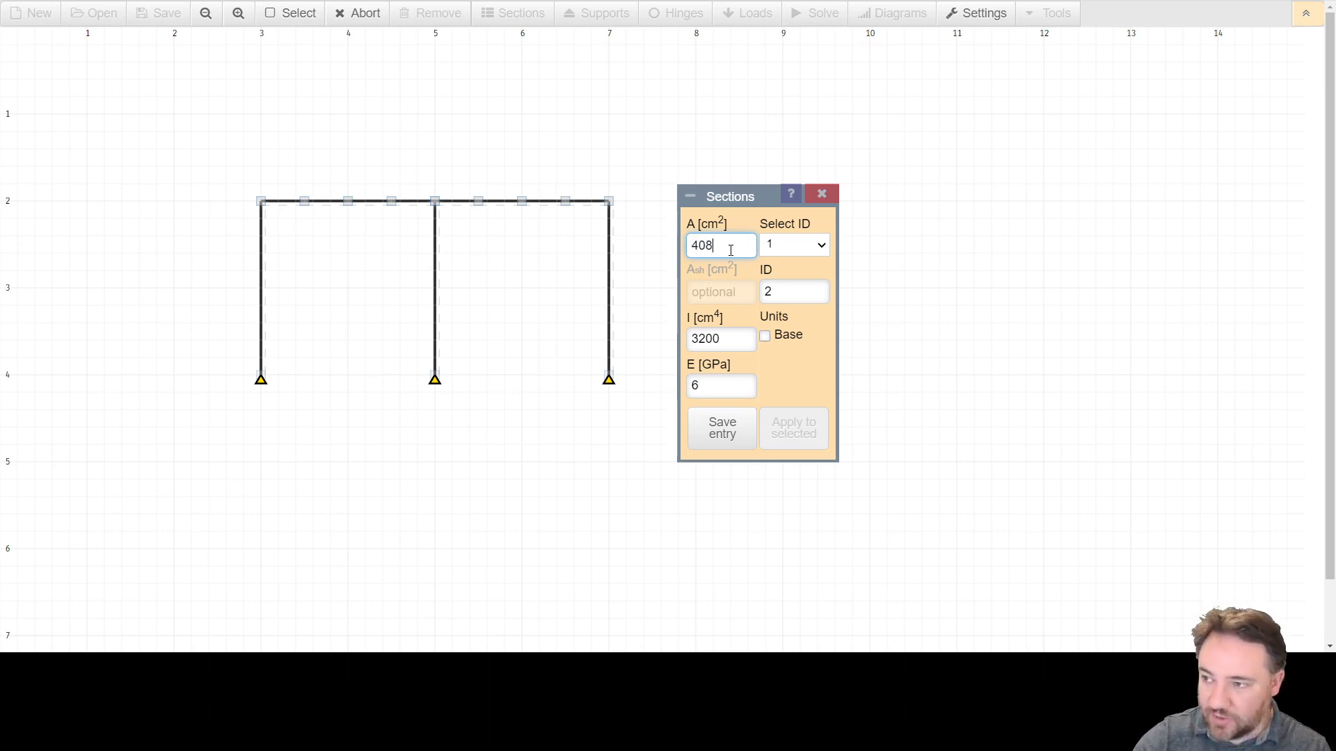
text(.8)
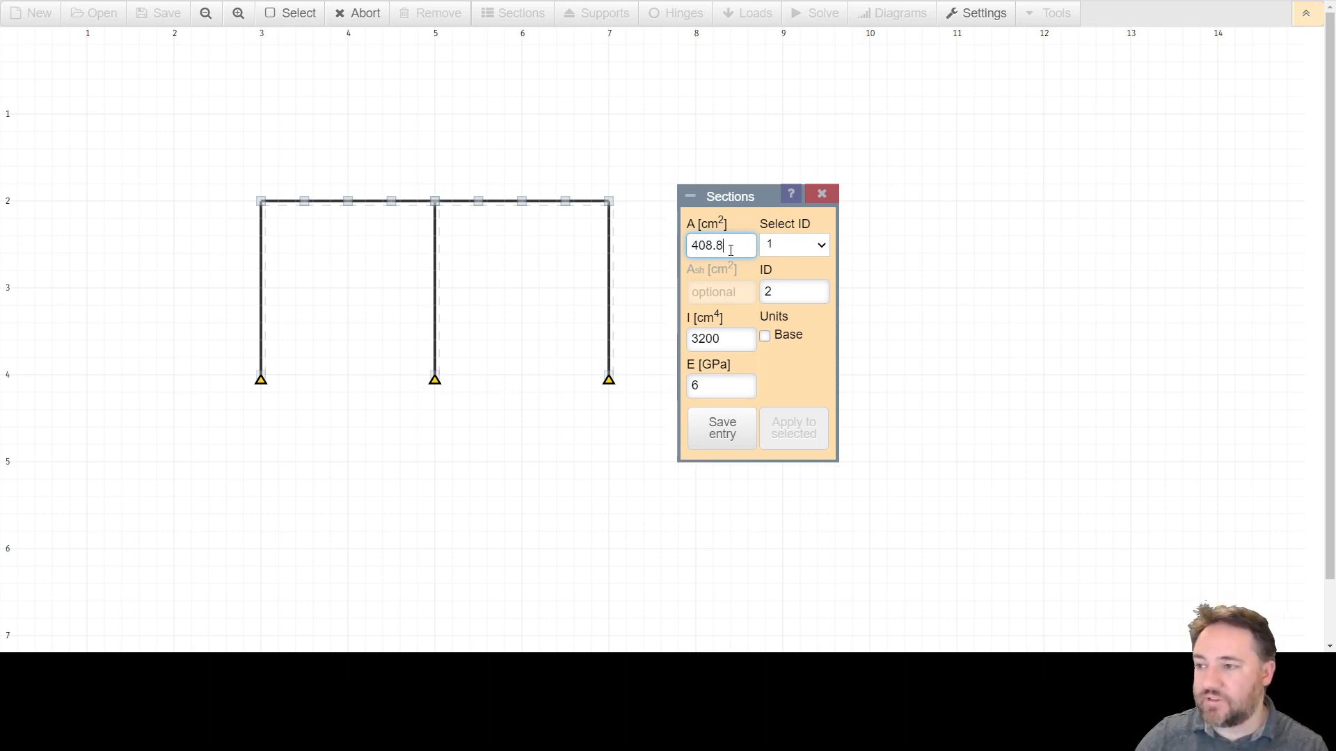
double_click(715, 338)
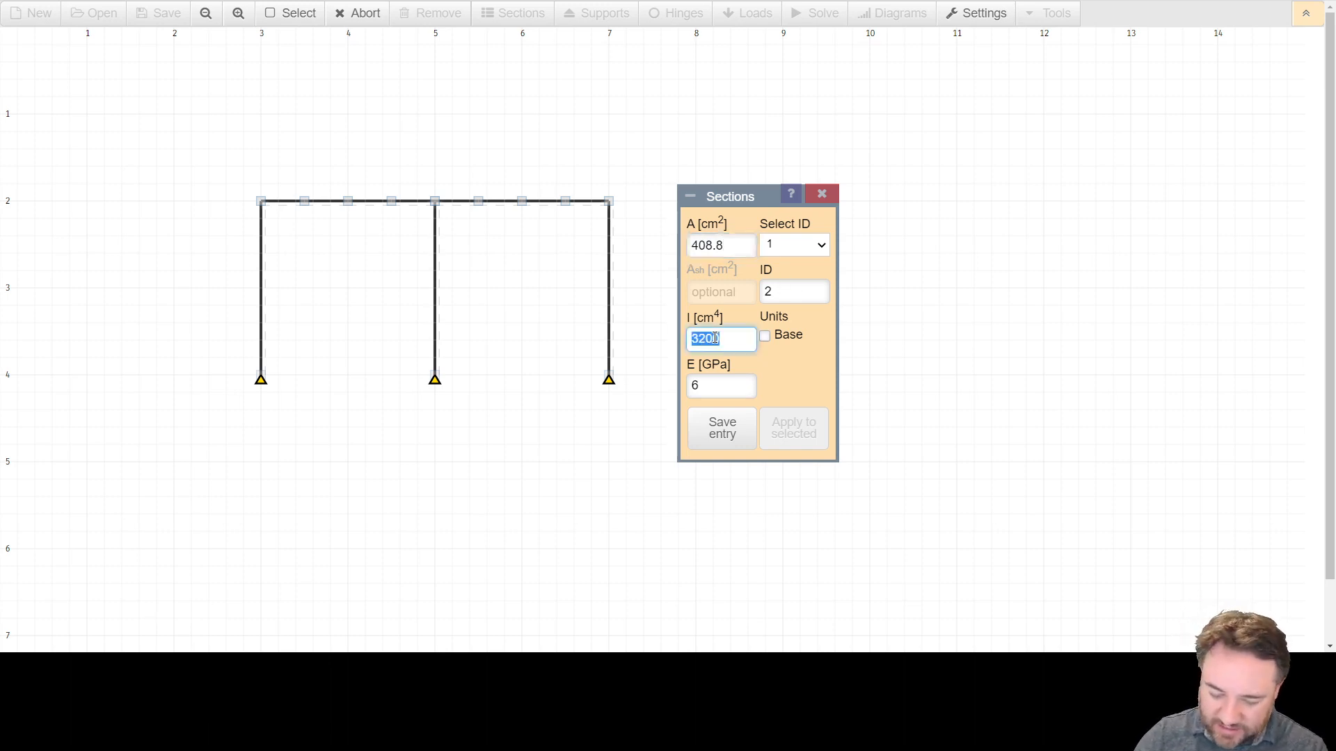
click(699, 339)
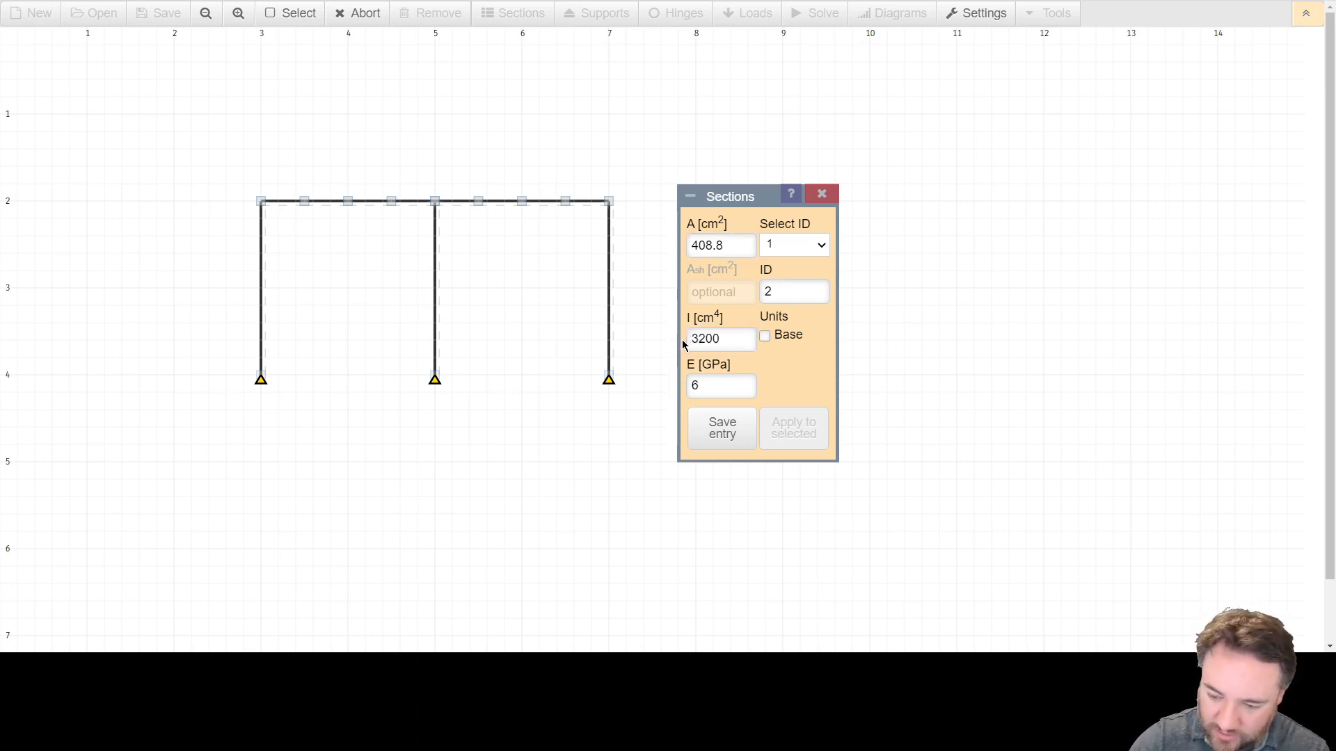
double_click(700, 339)
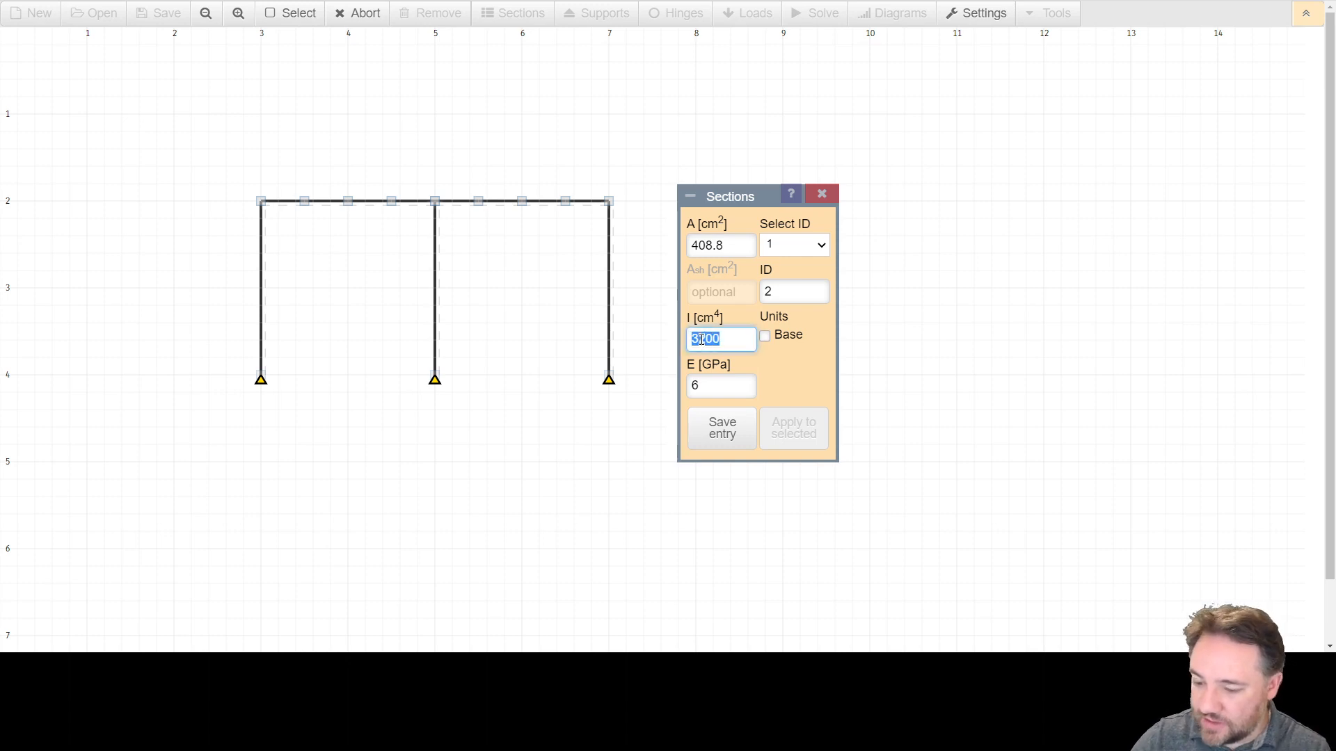
text(2100)
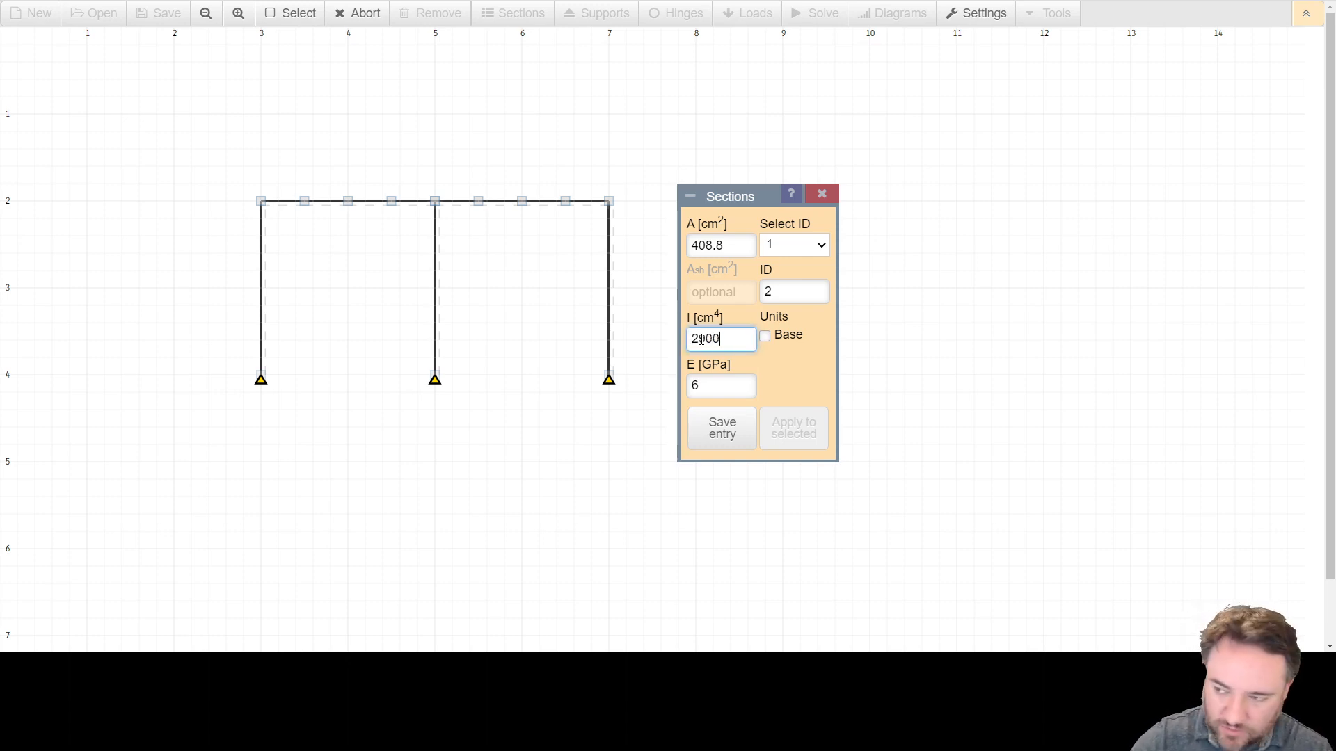
text(0)
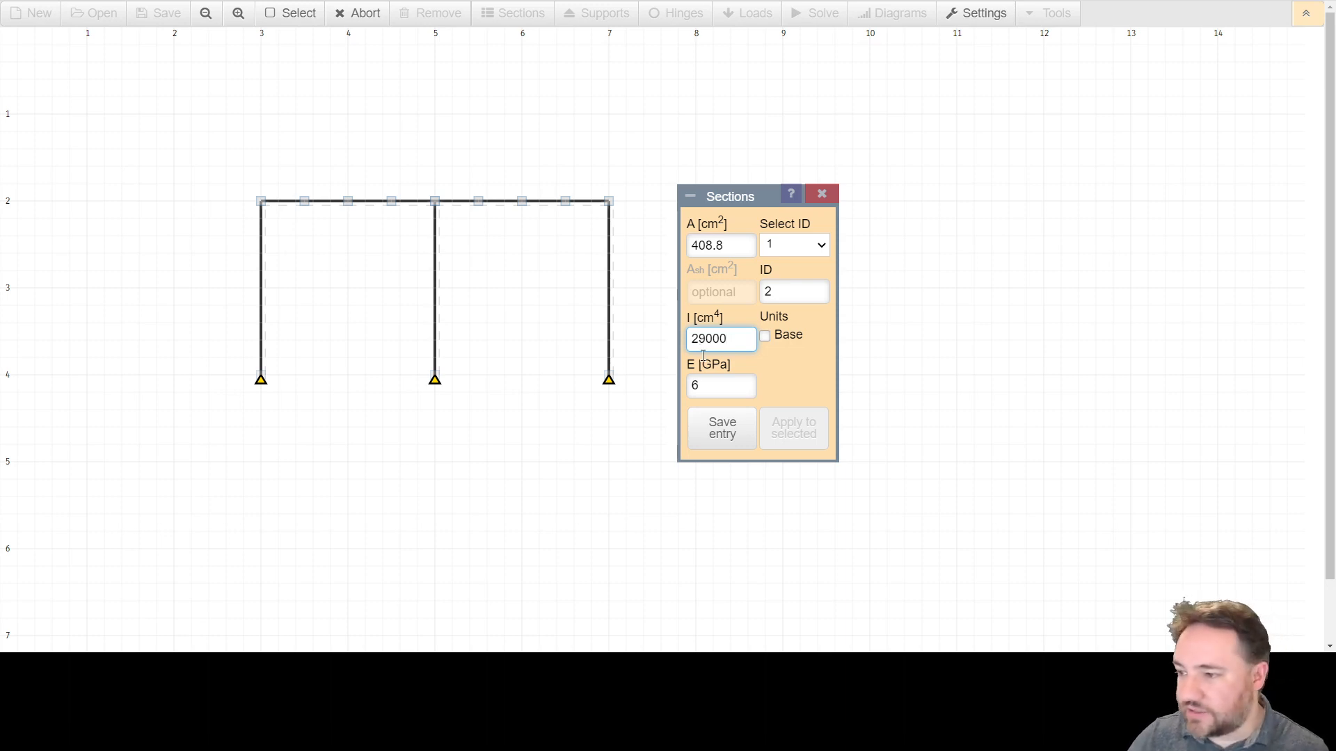
click(704, 380)
click(721, 442)
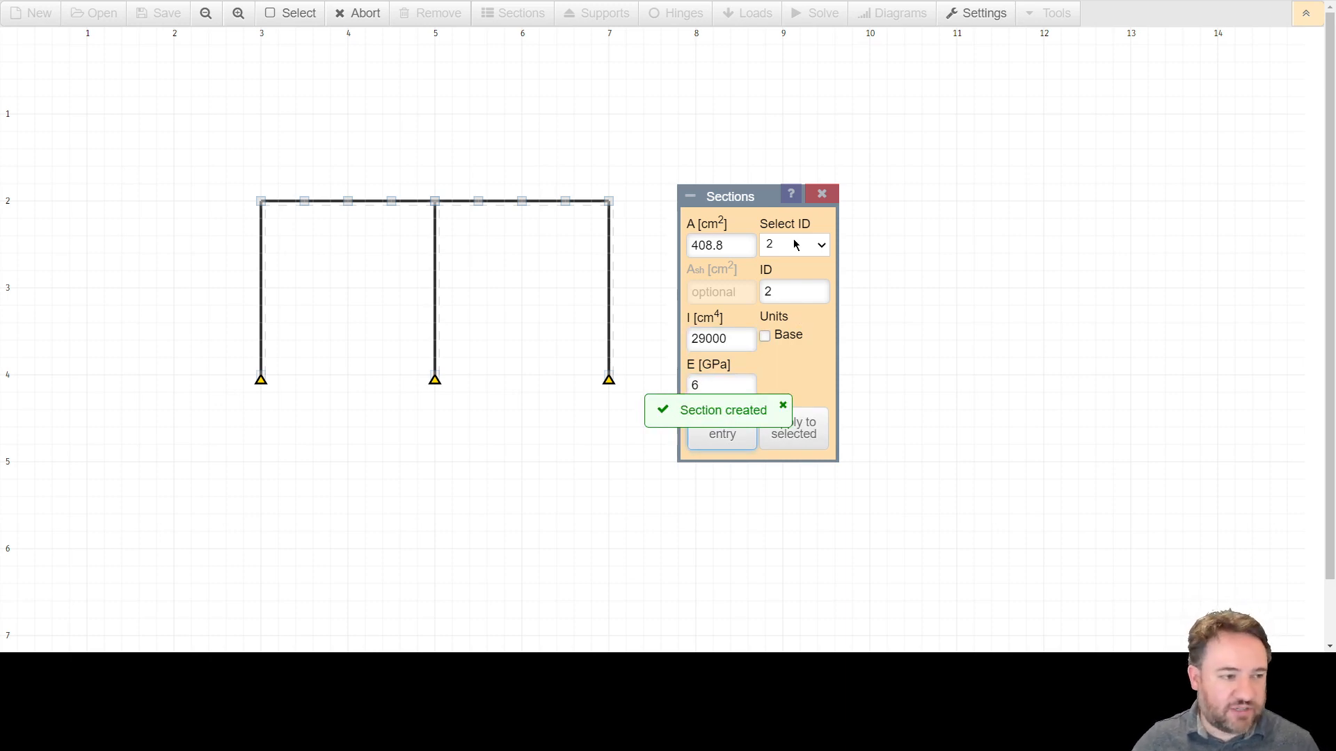
Switch between saved sections 1 and 2 to review their properties.
click(795, 244)
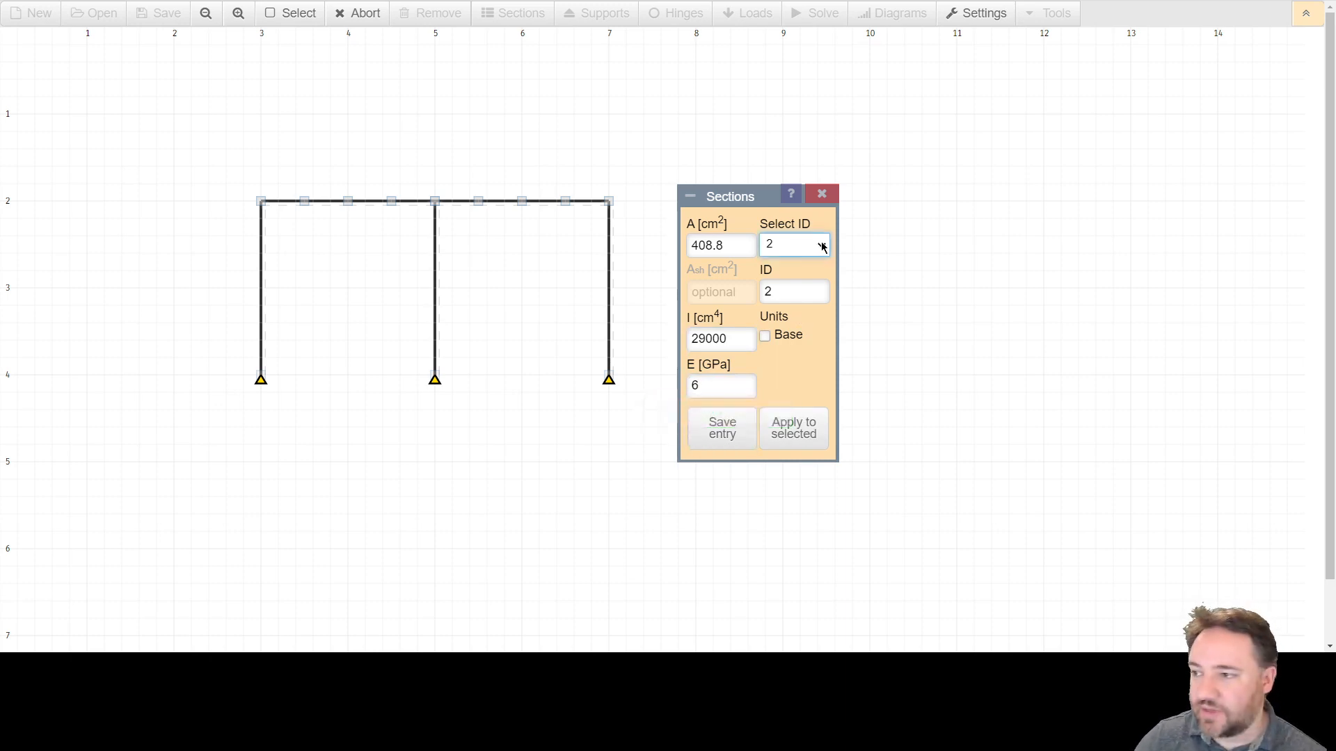
click(794, 275)
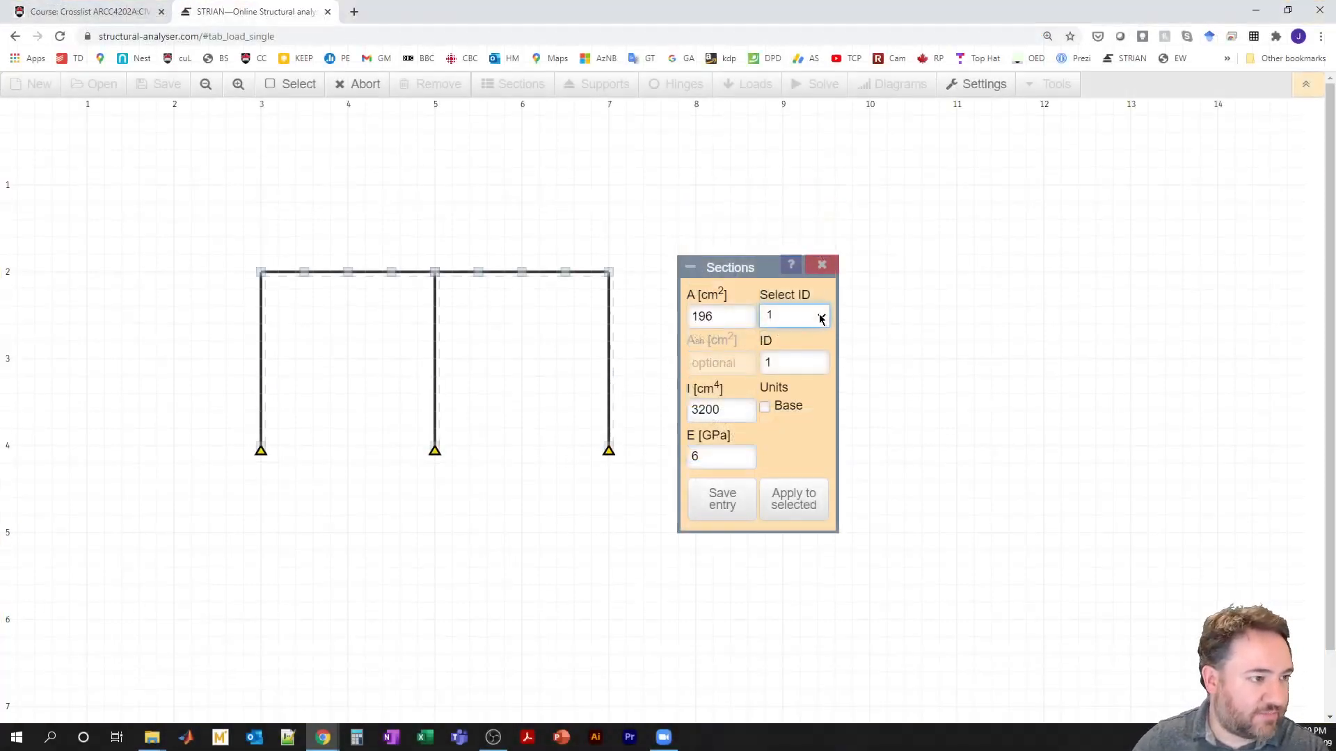
click(821, 317)
click(795, 369)
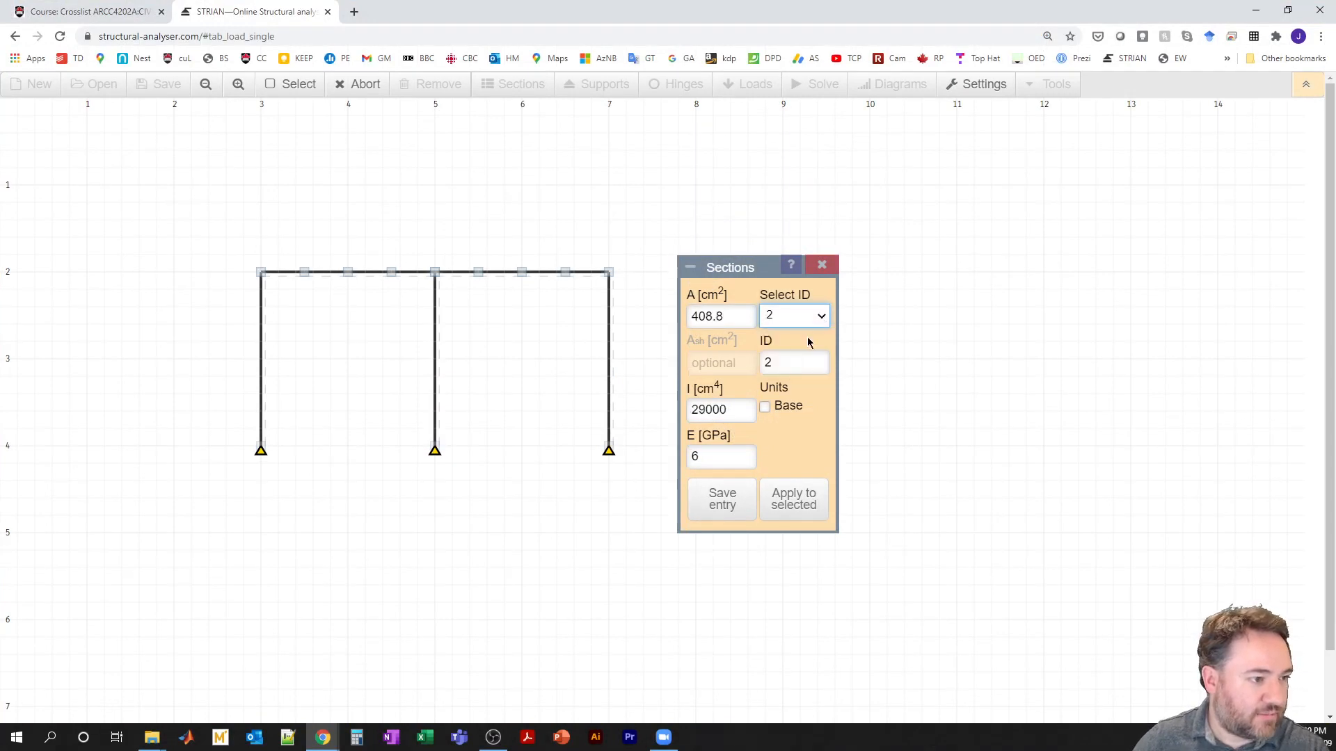
click(820, 323)
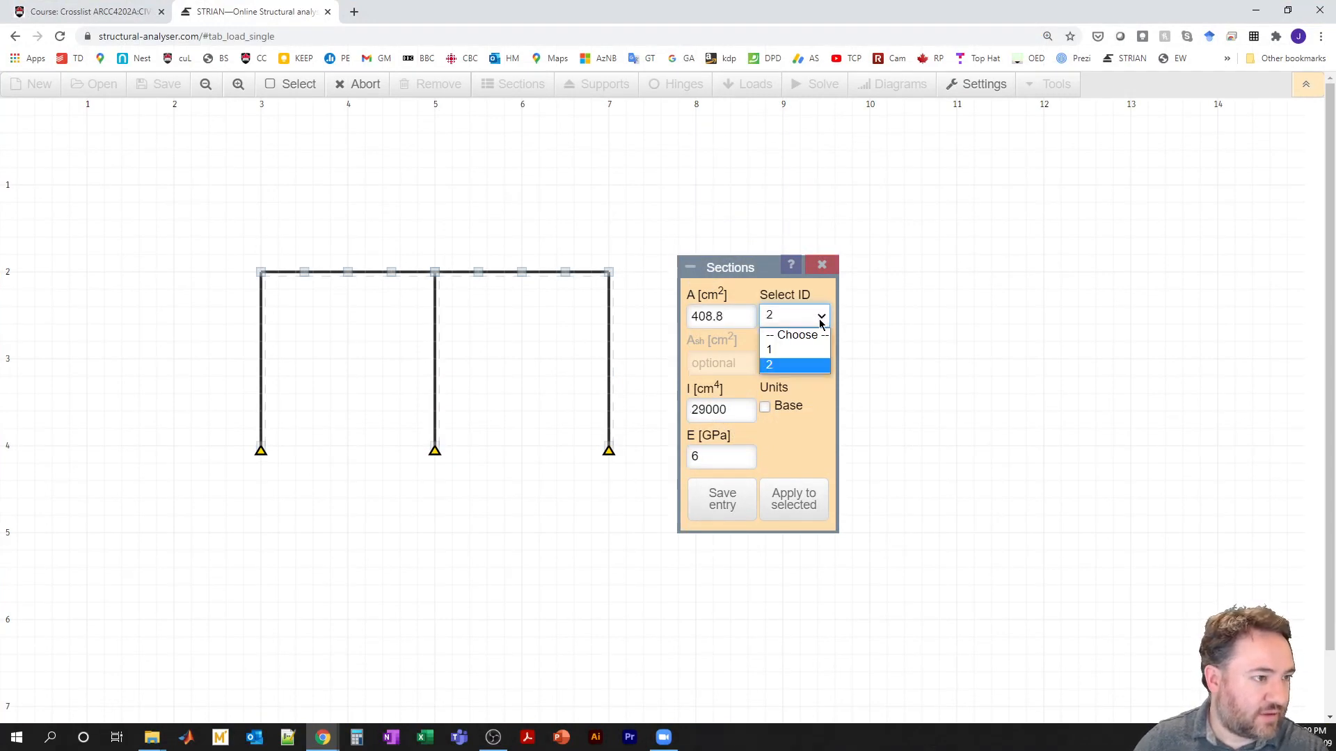
click(800, 350)
click(825, 322)
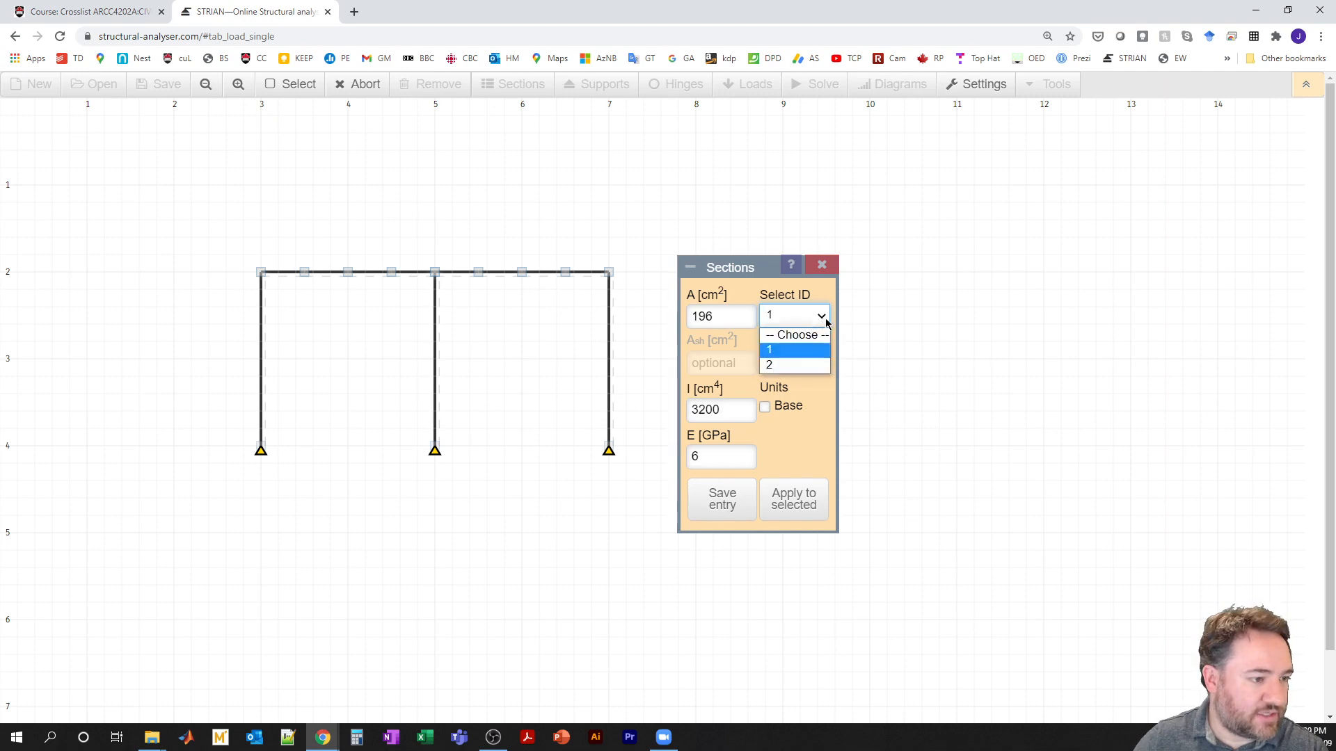
click(800, 363)
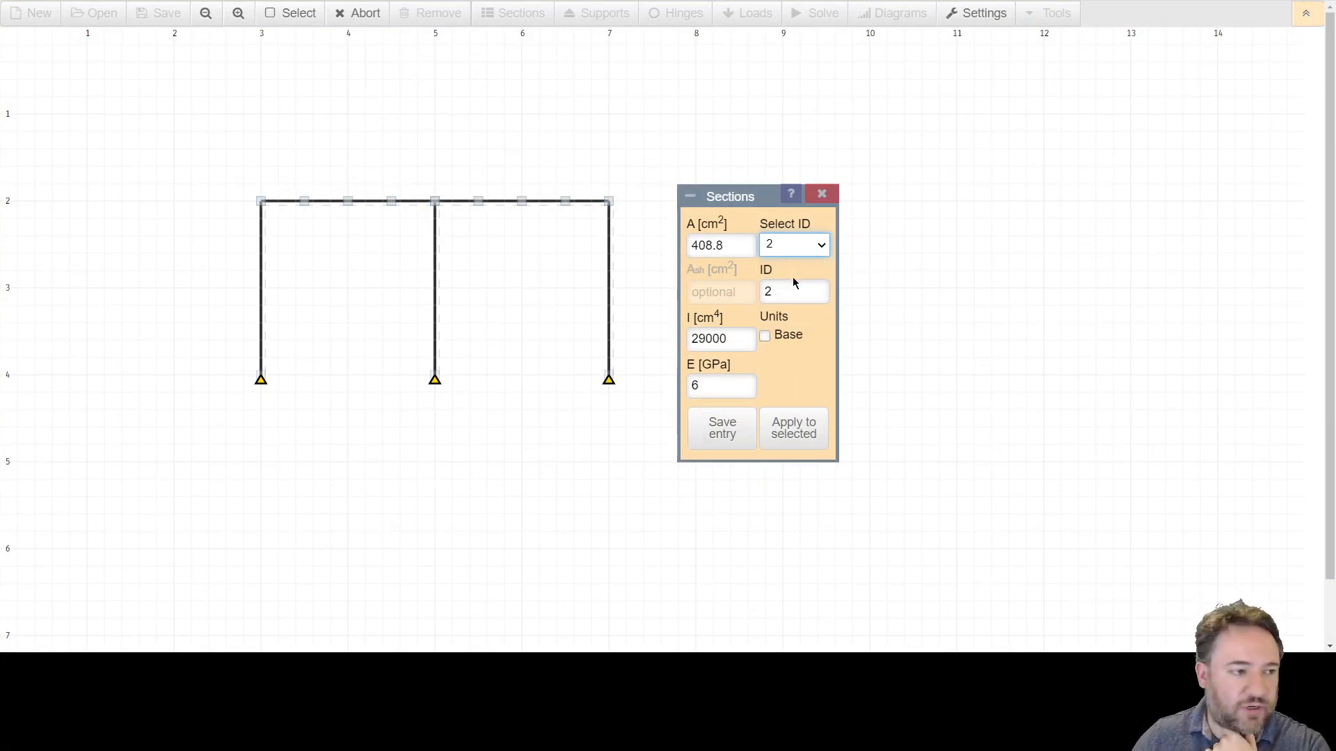
Assign section 1 to the three columns of the frame.
key(Up)
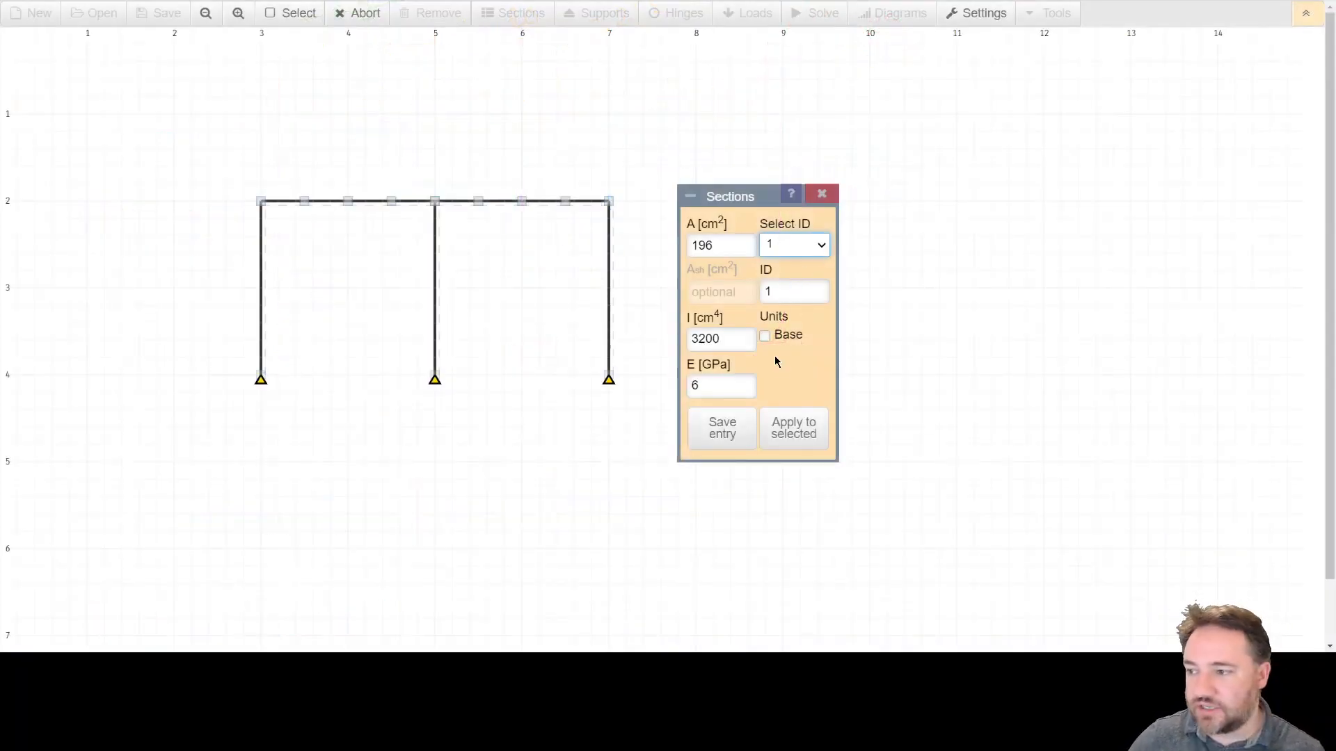
click(794, 436)
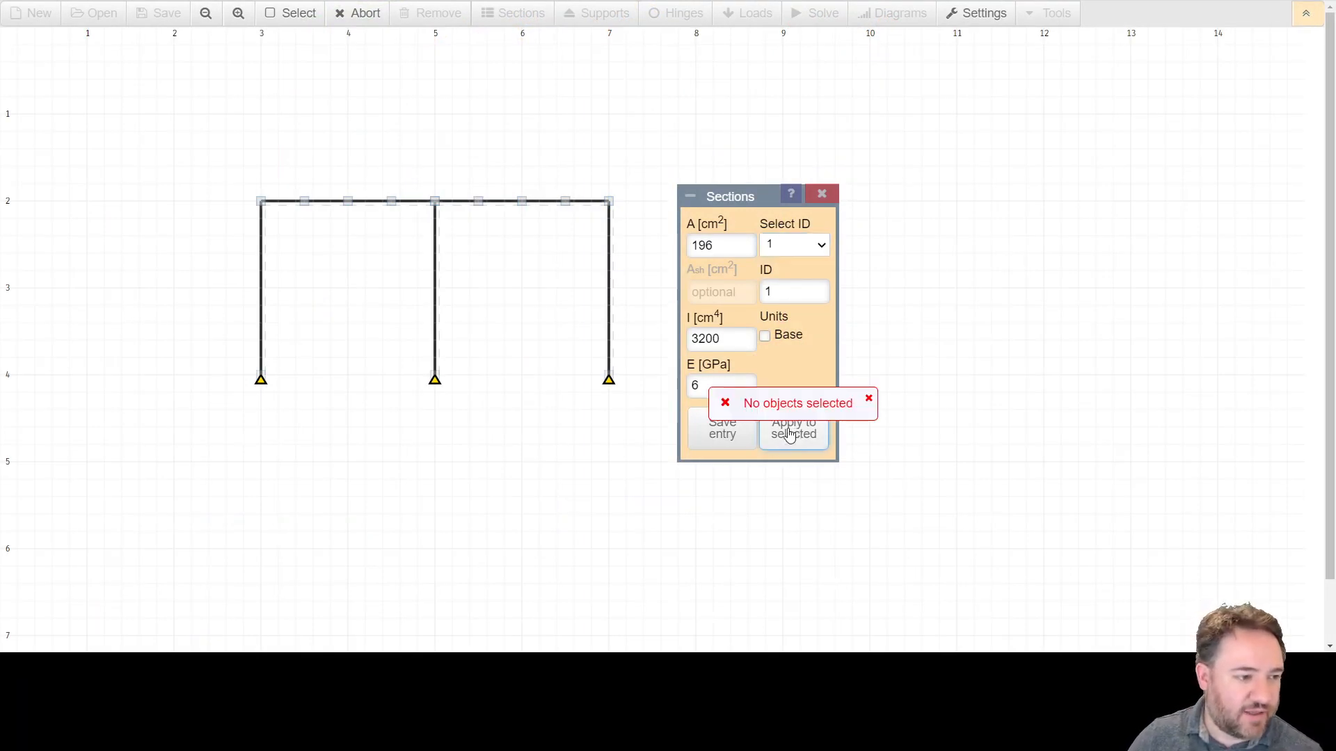
click(263, 312)
click(435, 309)
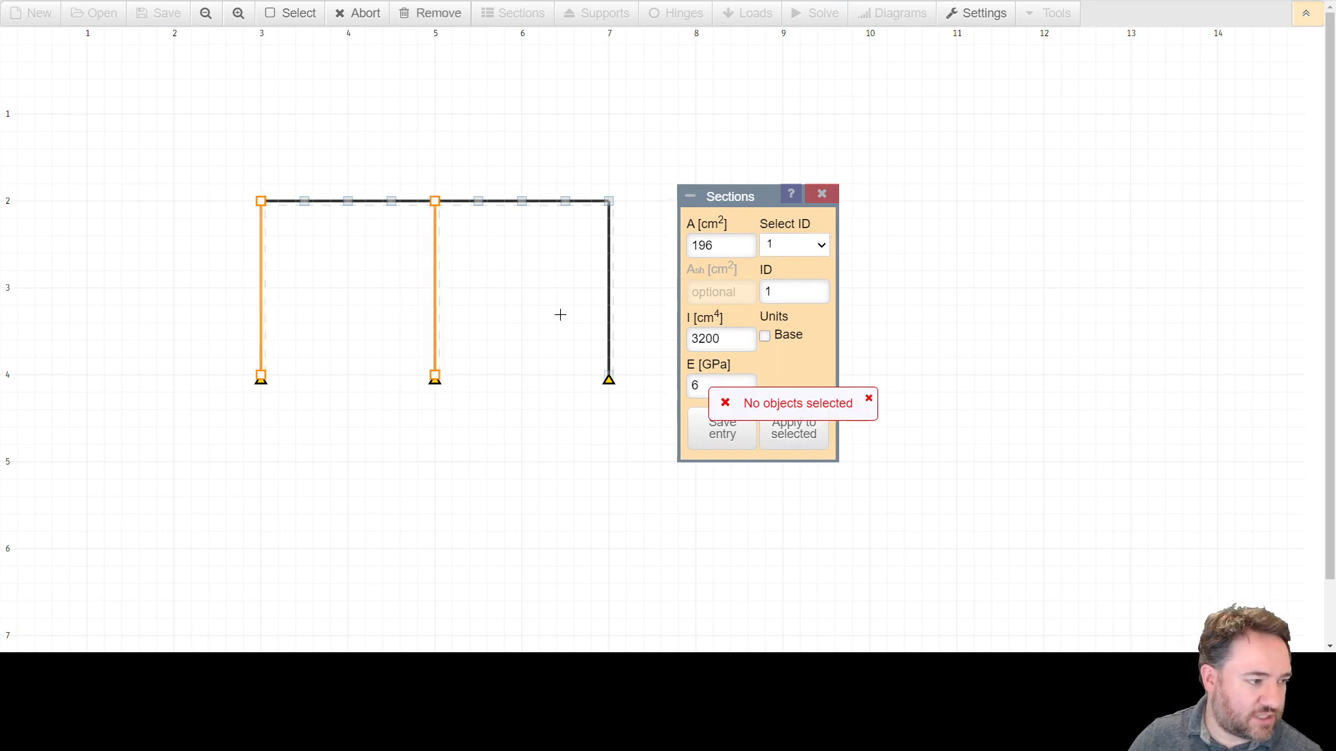
click(608, 319)
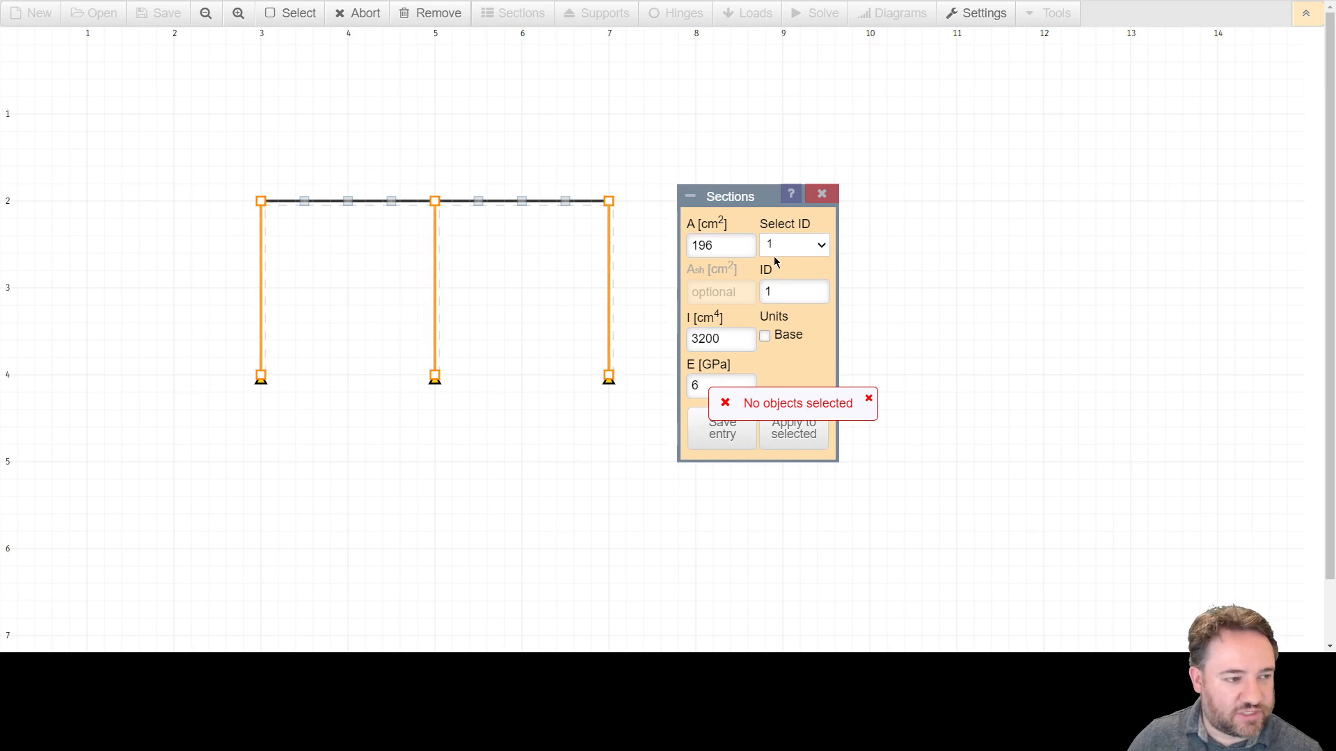
click(787, 435)
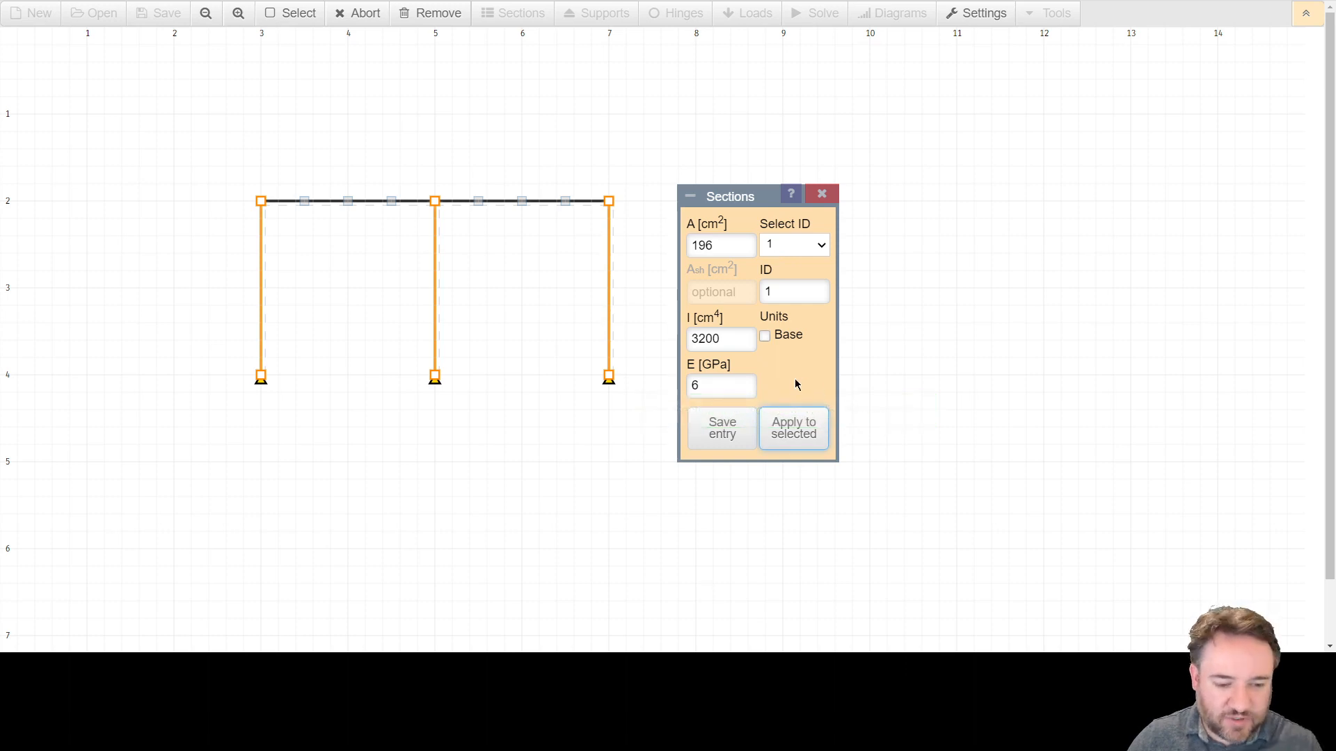
key(Escape)
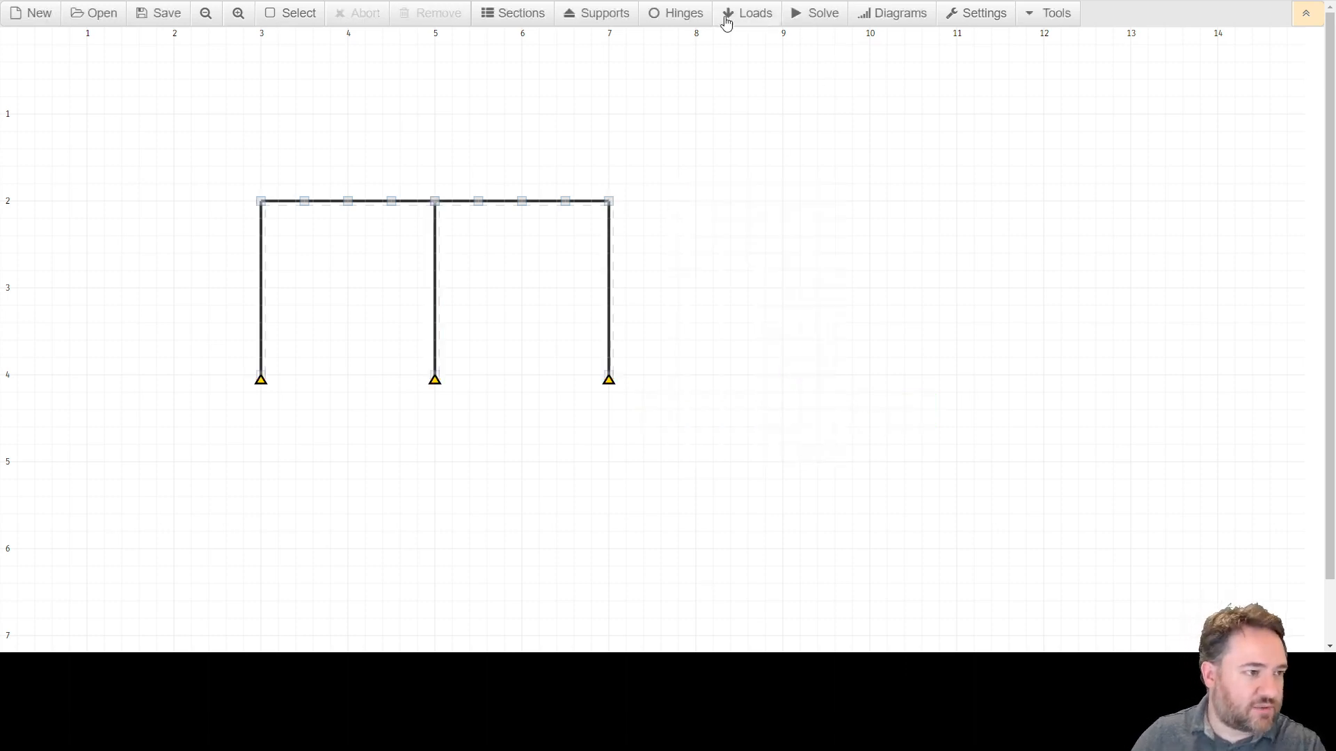
Reopen the Sections tool and choose section 2.
click(530, 15)
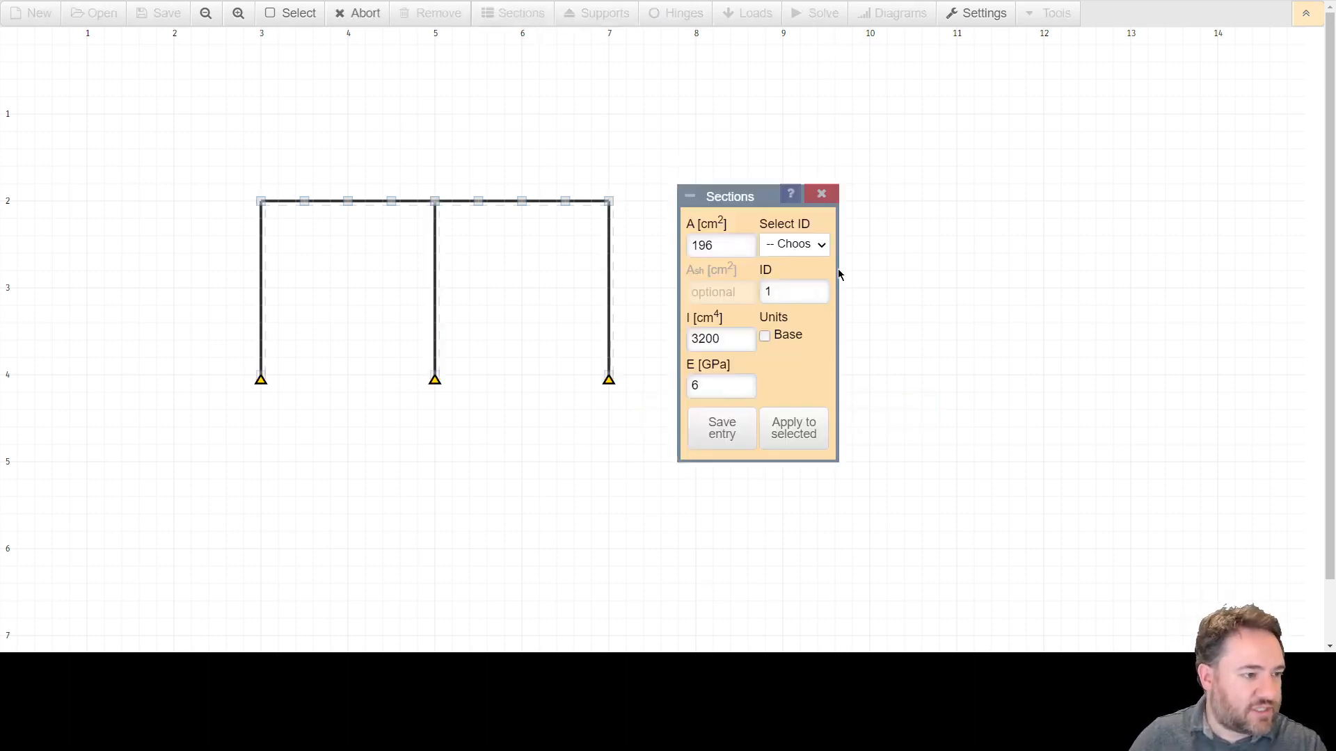
click(821, 244)
click(802, 293)
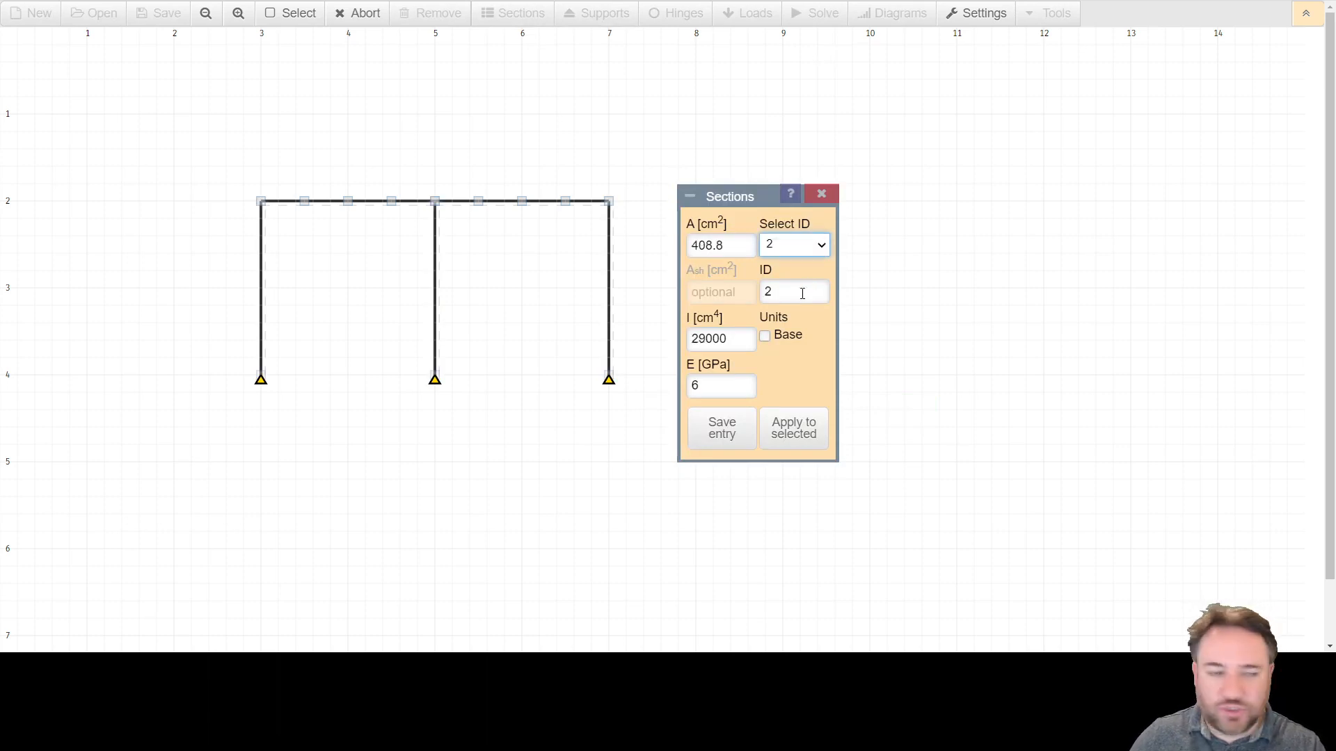
drag(224, 161, 632, 233)
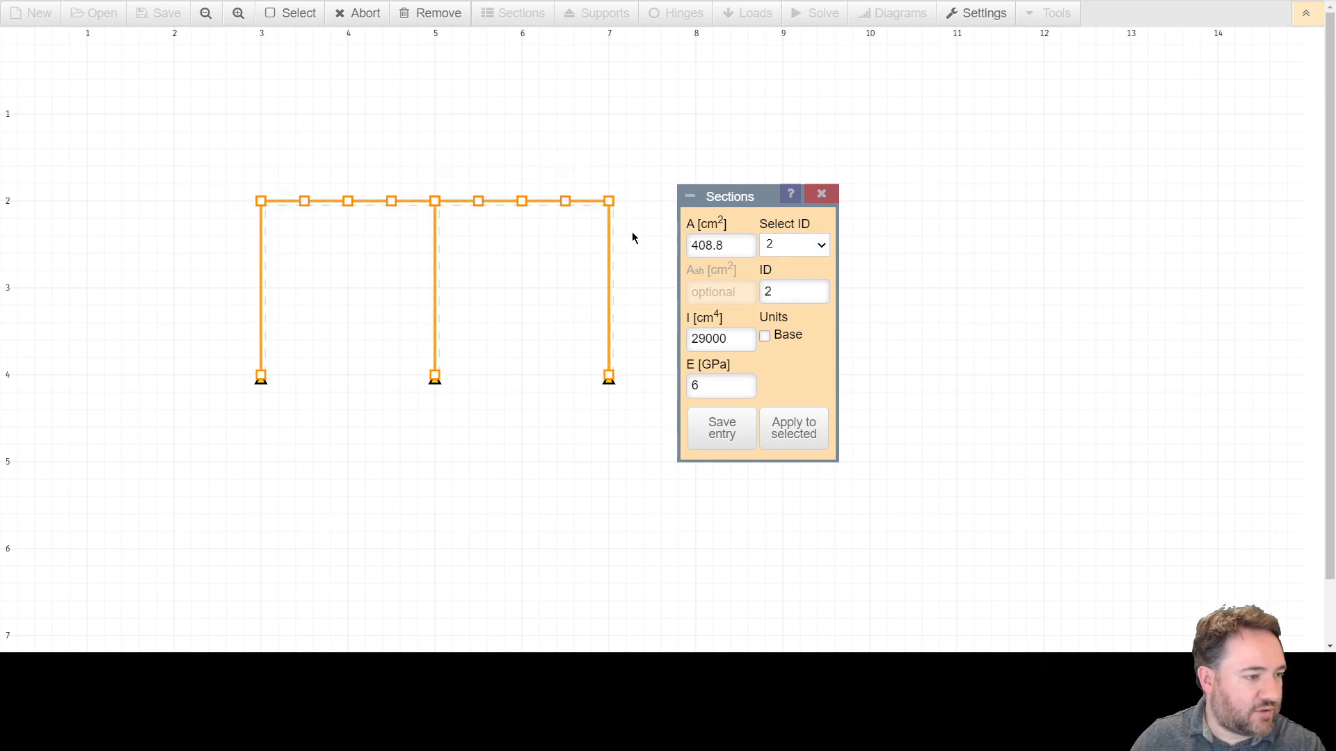
click(608, 271)
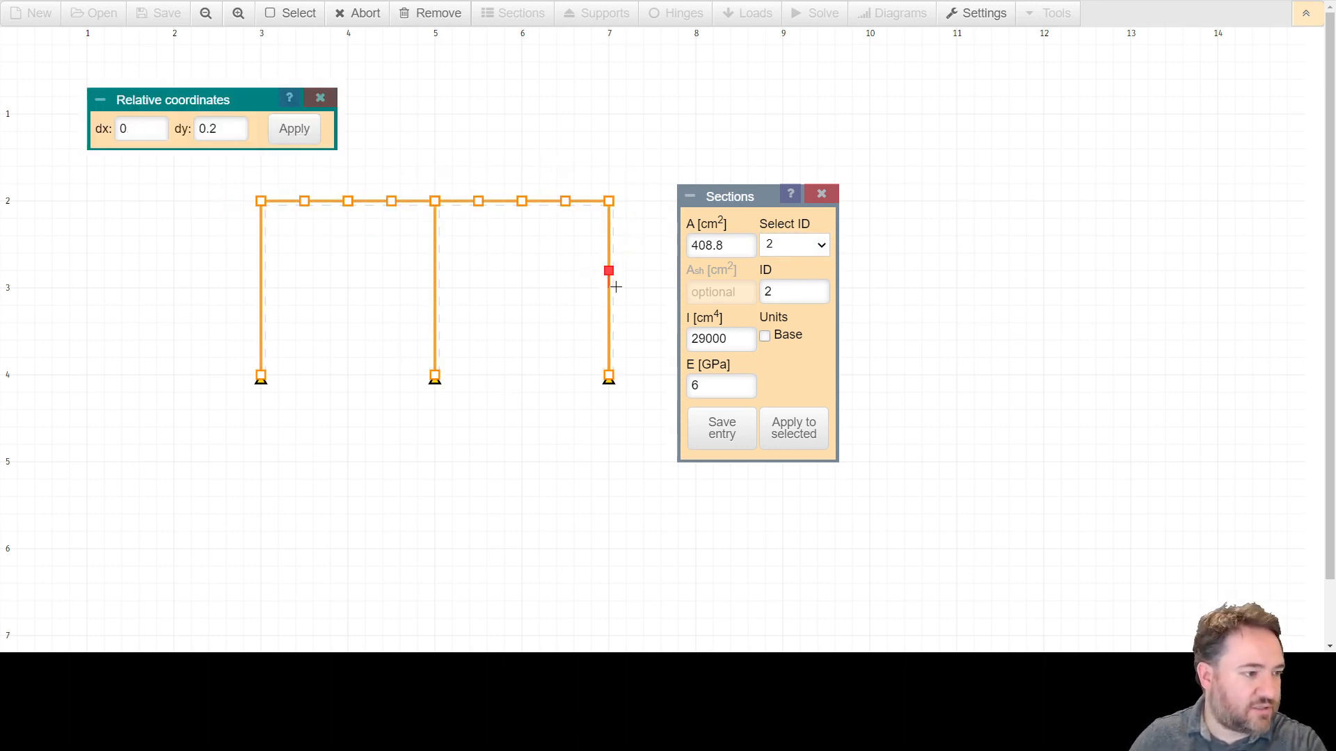
key(Escape)
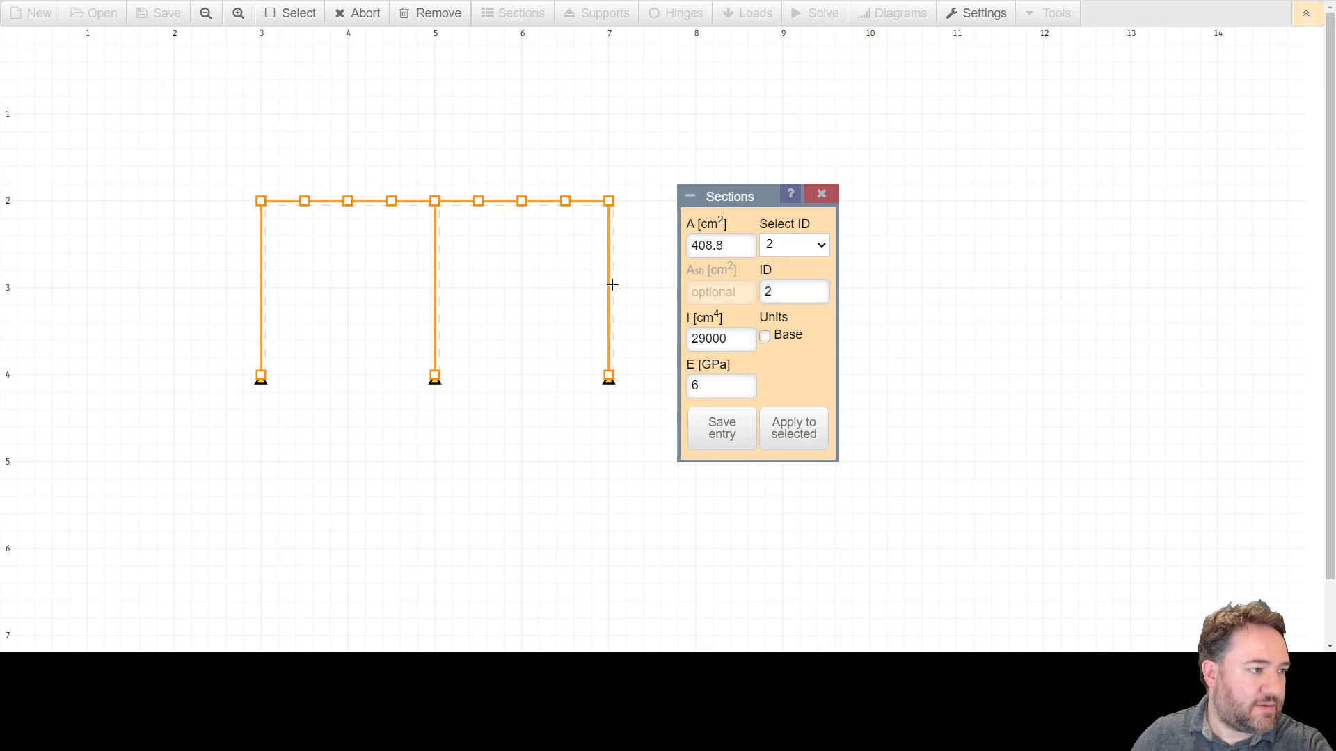
click(284, 13)
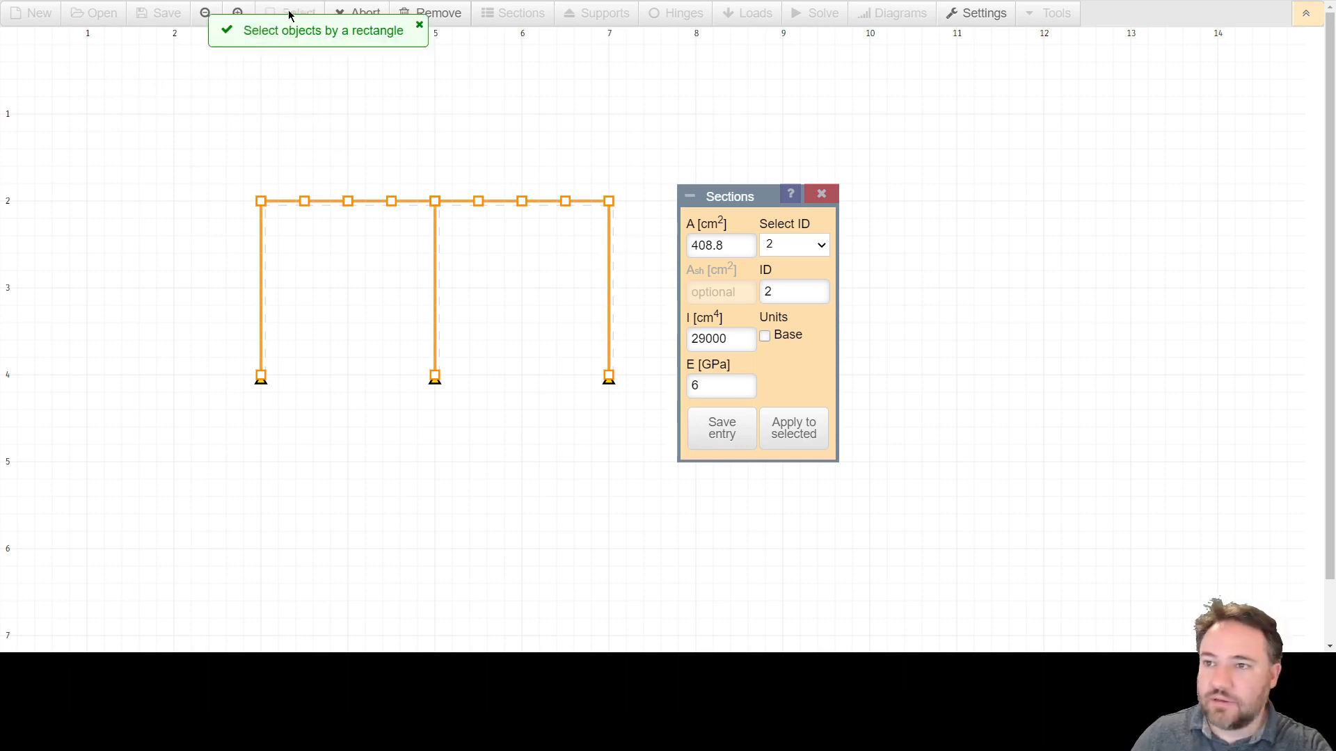
drag(228, 171, 657, 231)
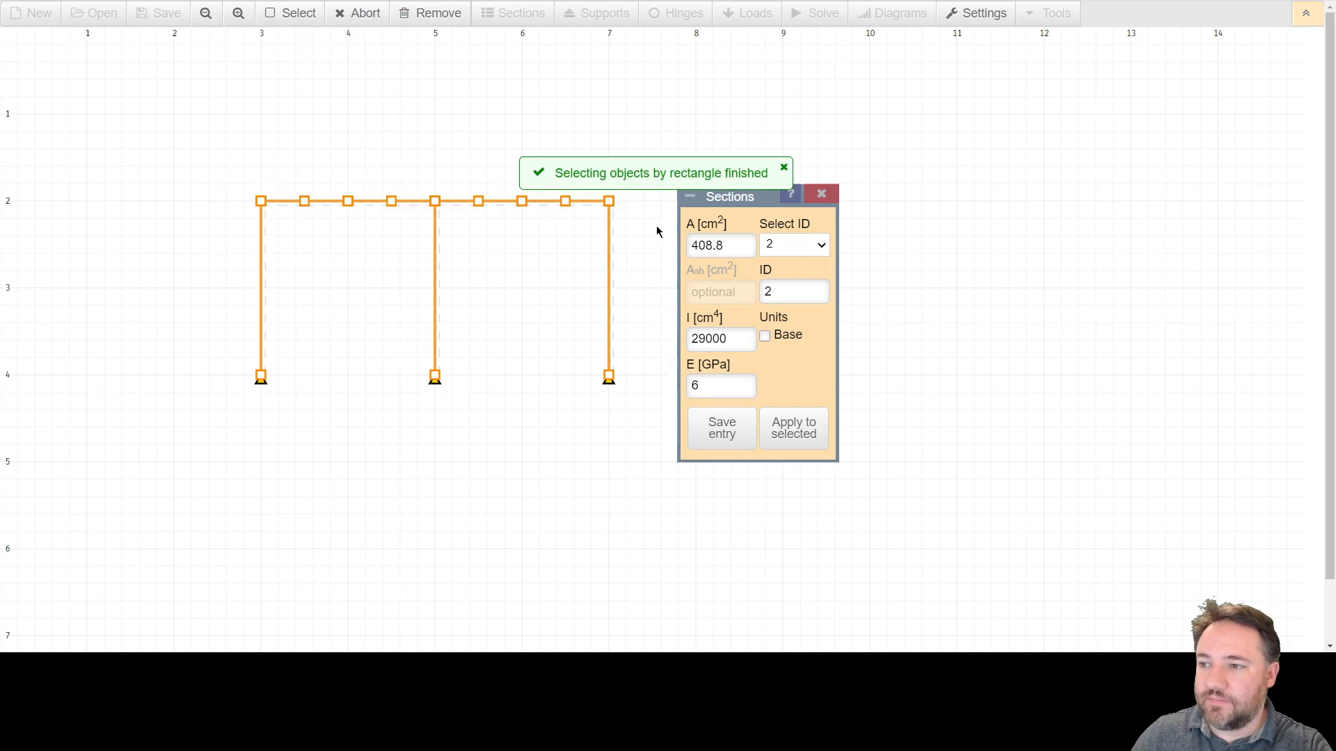
click(554, 137)
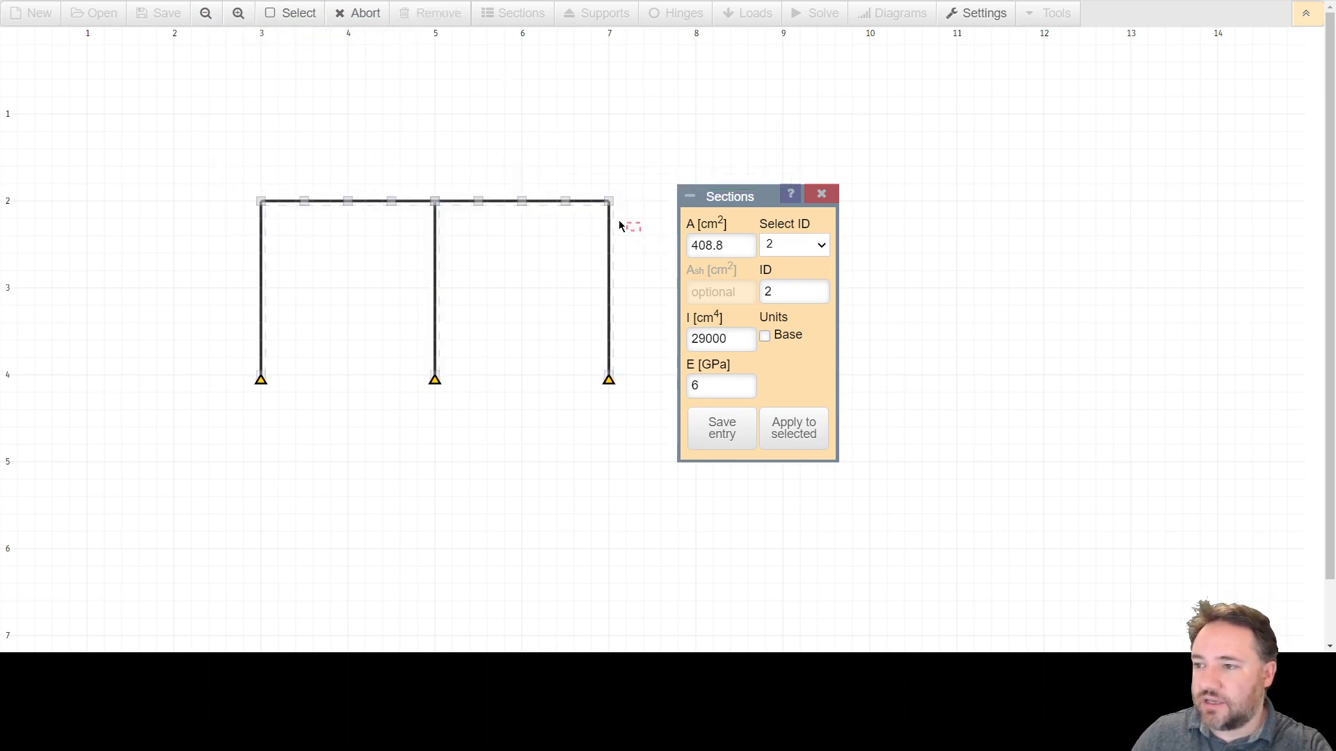
Select all the top beam segments and apply section 2 to them.
drag(636, 228, 165, 153)
click(165, 153)
drag(289, 203, 504, 202)
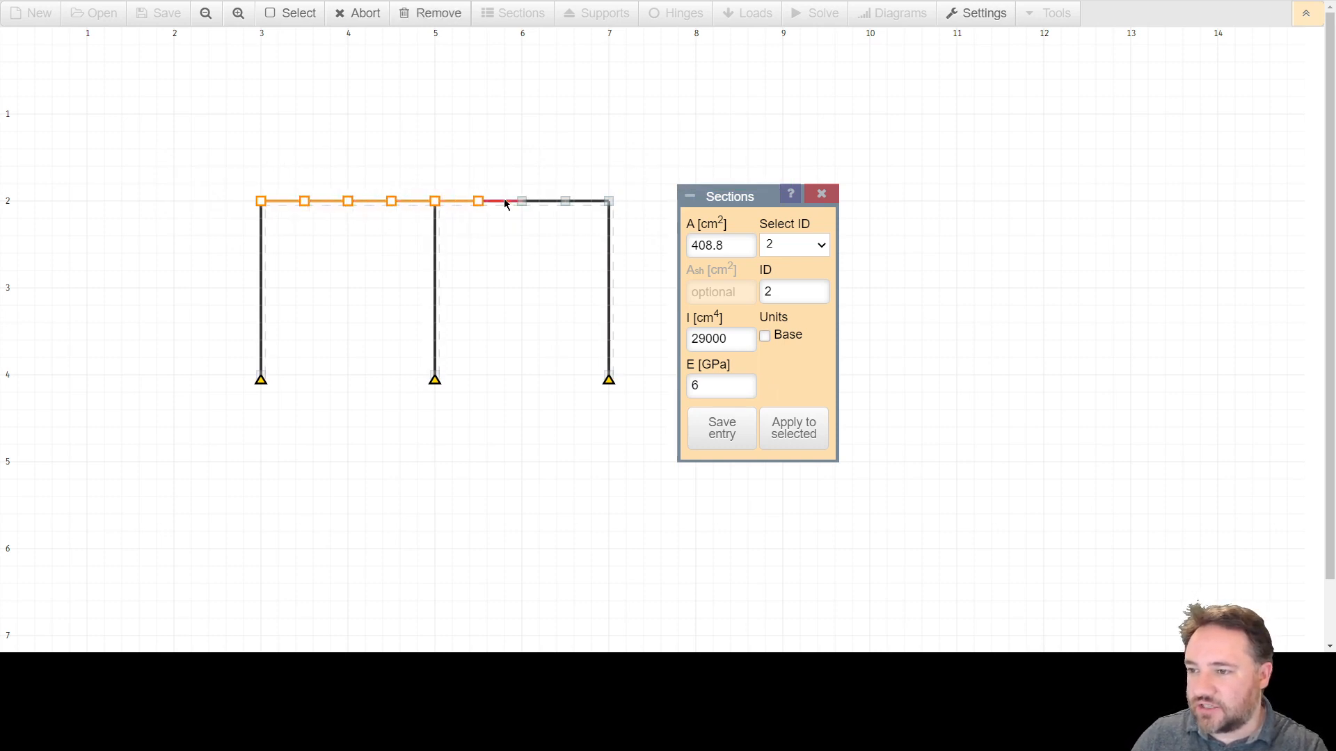
click(586, 203)
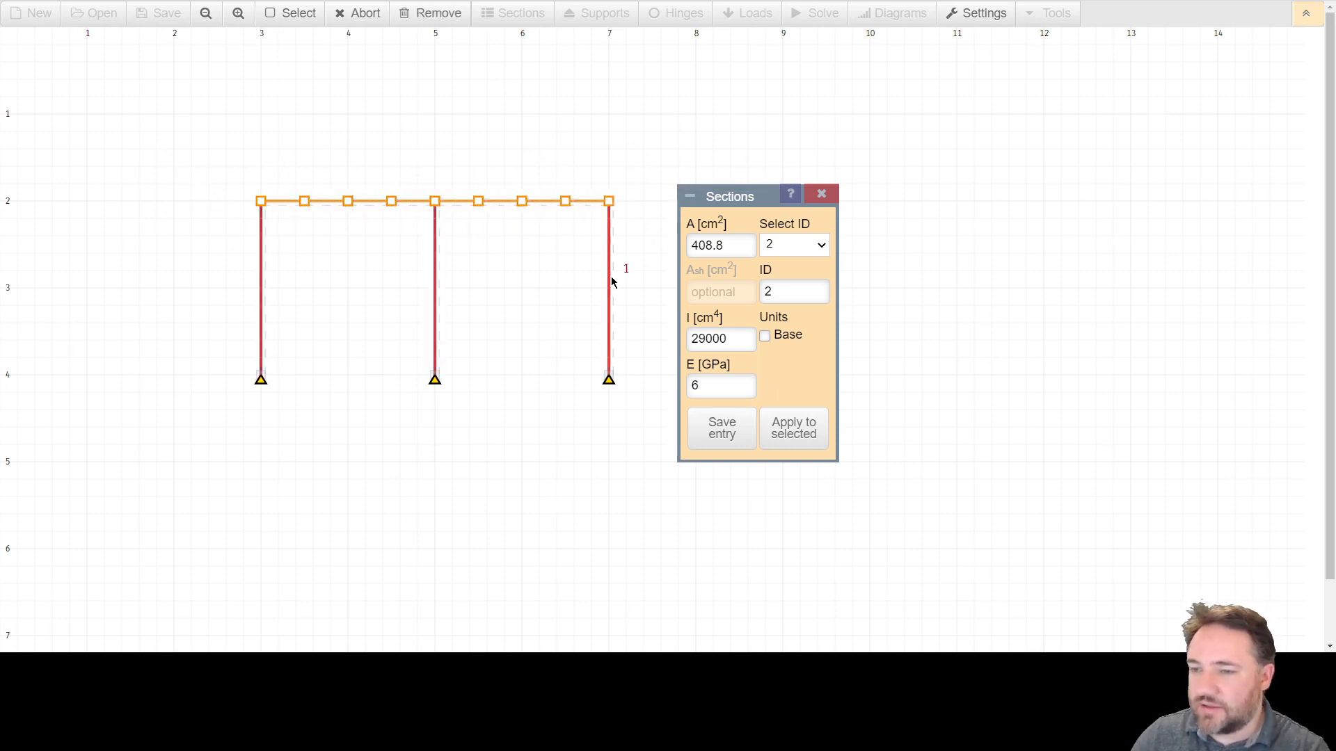
click(798, 435)
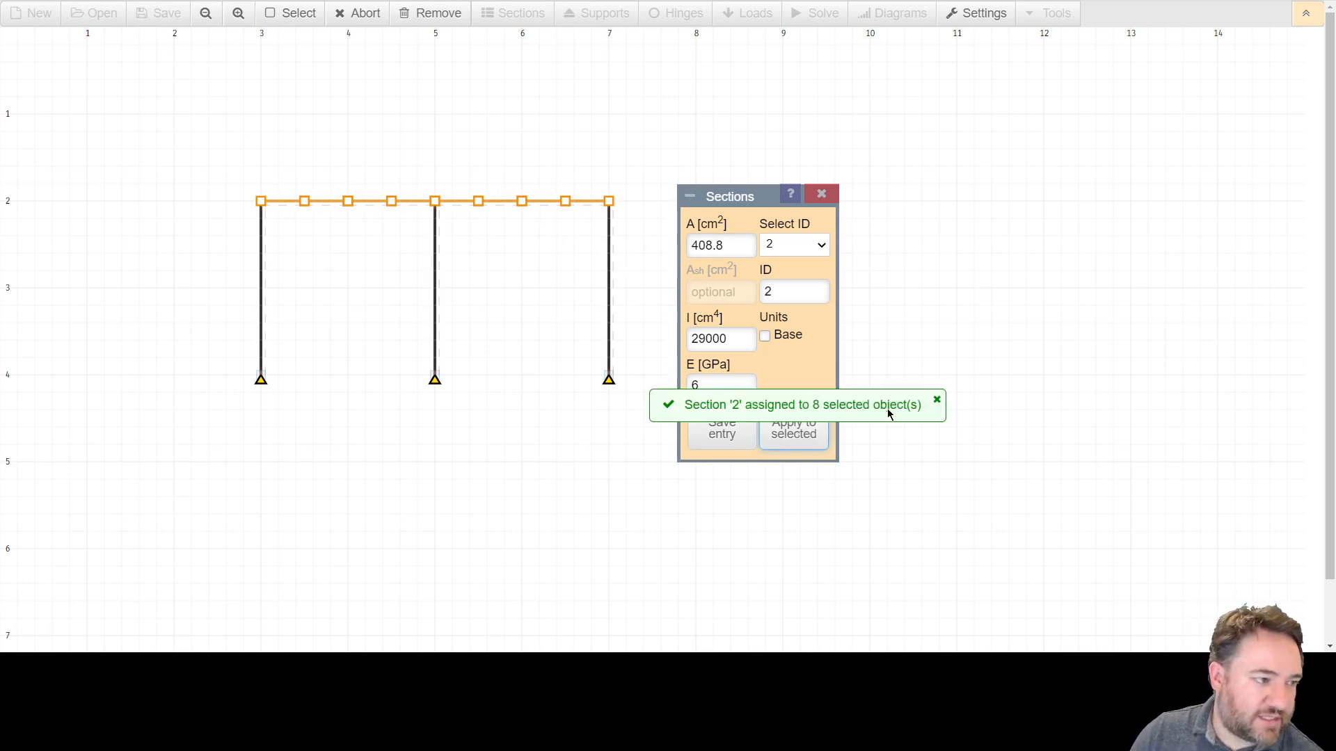
Dismiss the assignment message, close the Sections dialog and clear the selection.
click(937, 400)
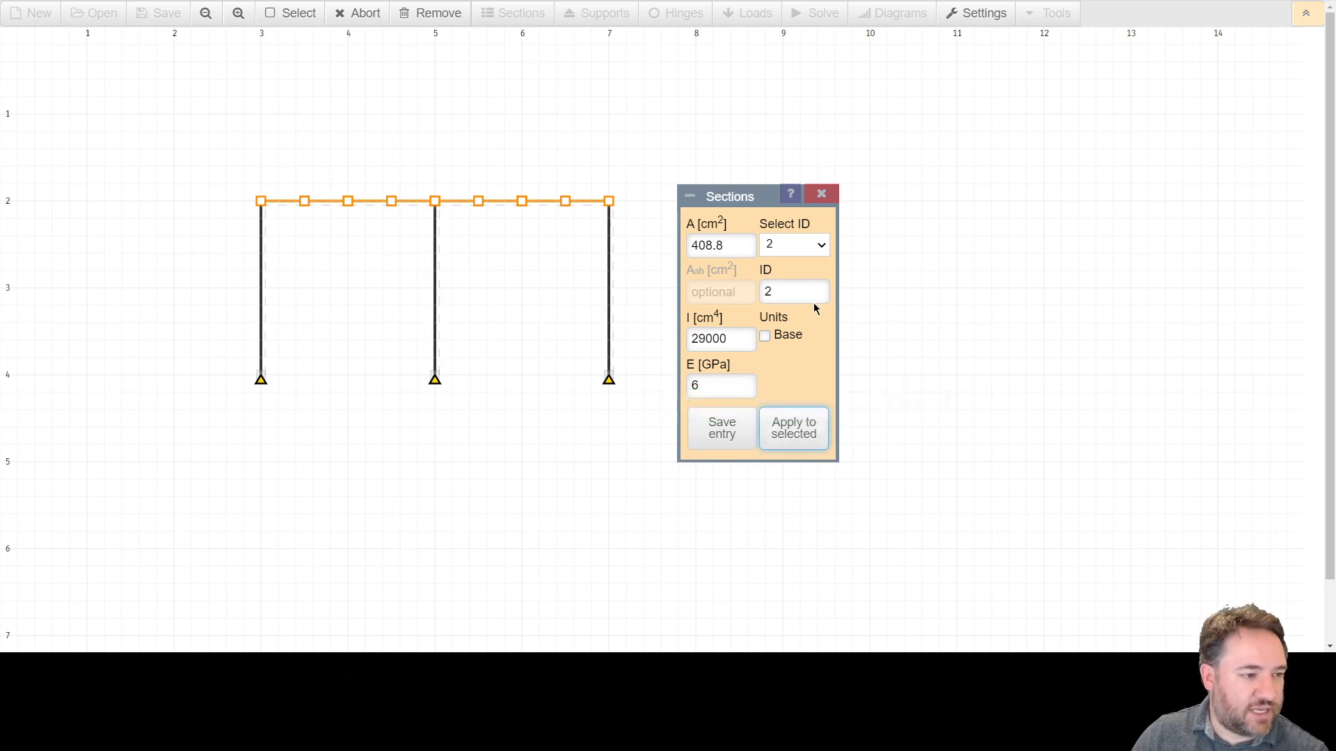
click(822, 201)
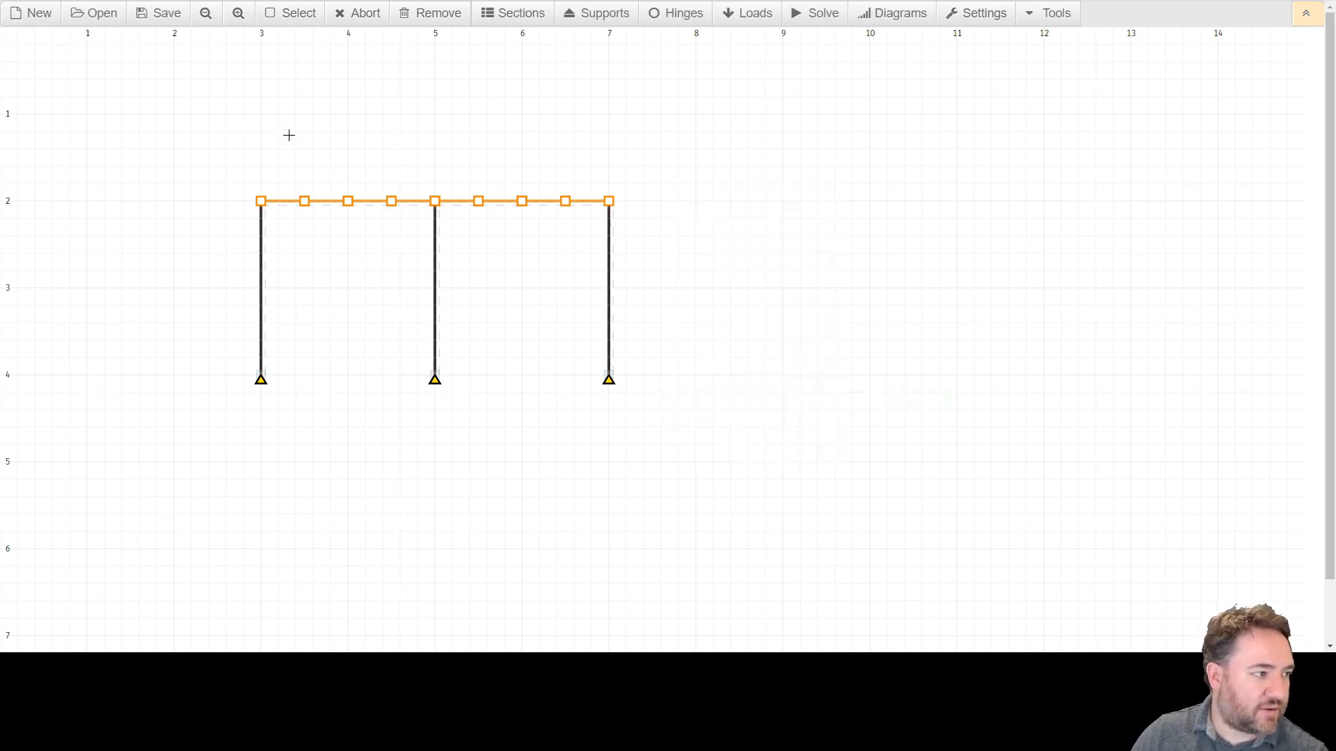
key(Escape)
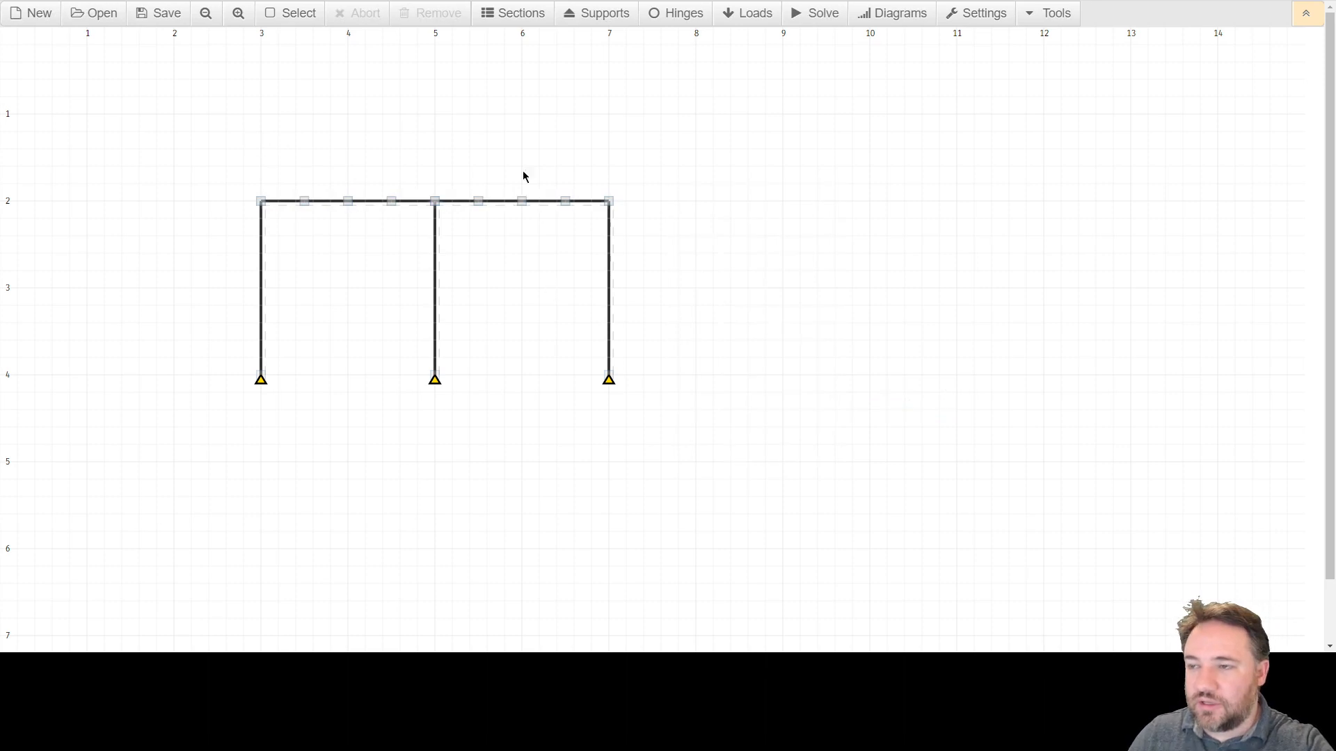
click(507, 20)
click(507, 21)
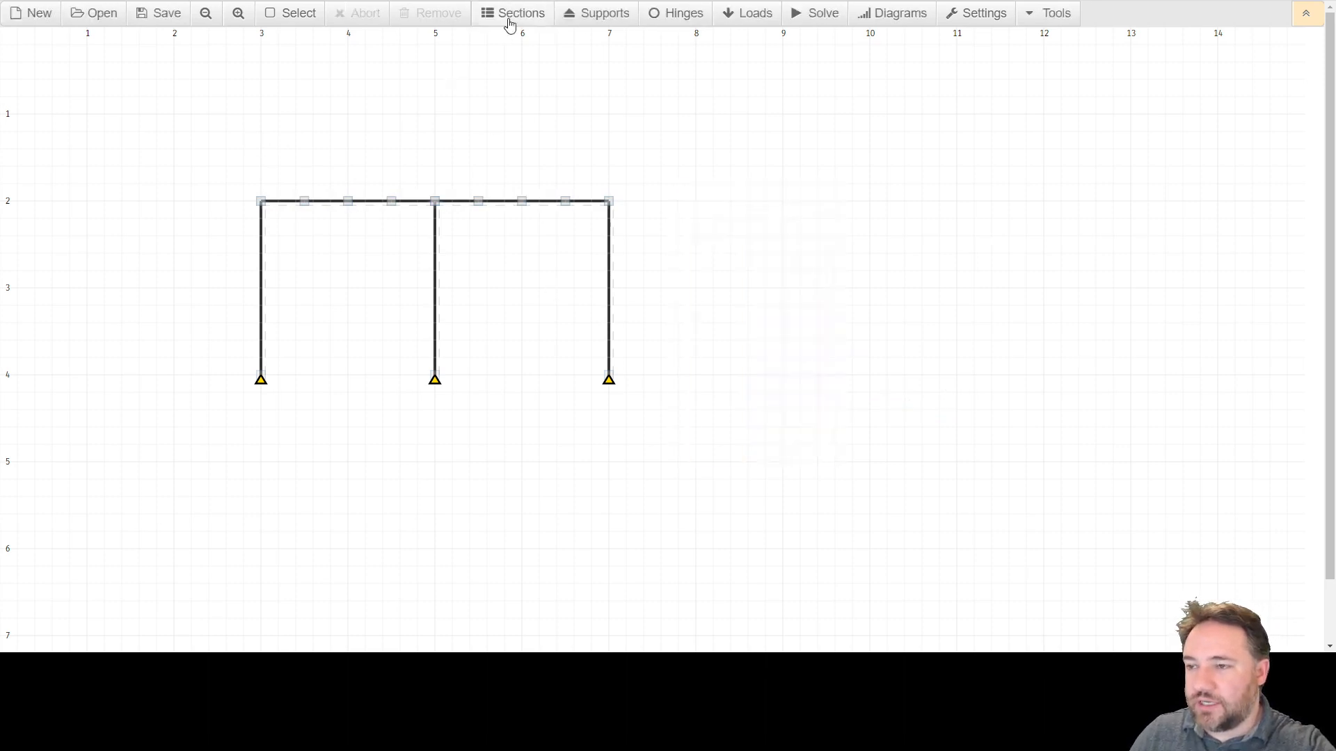
drag(199, 157, 768, 466)
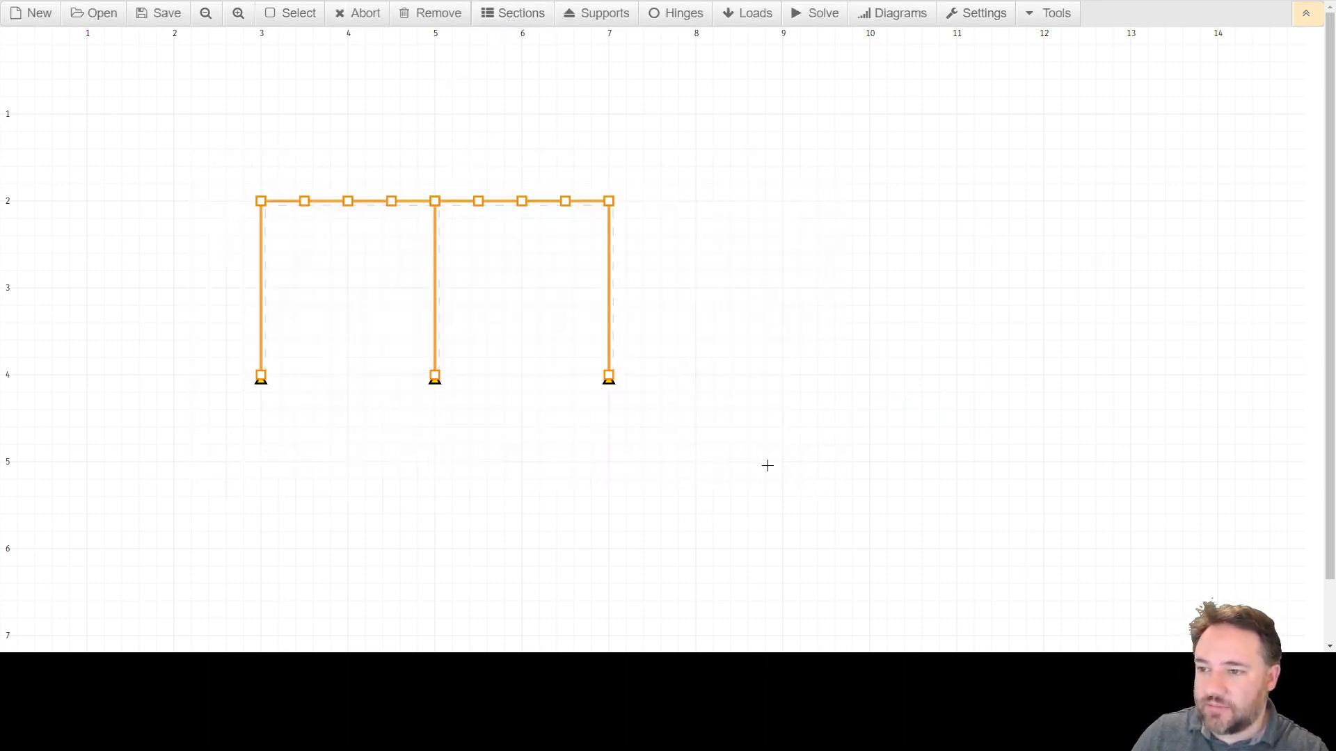
key(Escape)
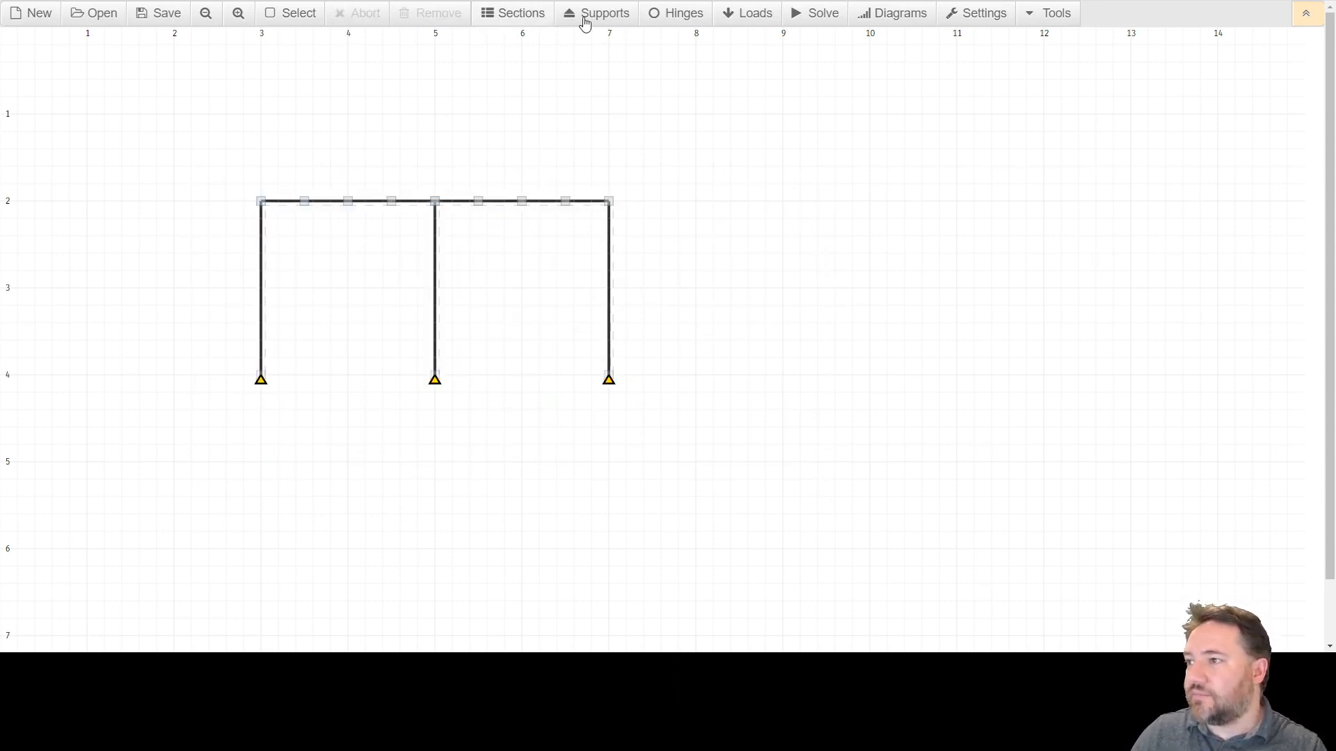
click(1052, 16)
click(977, 14)
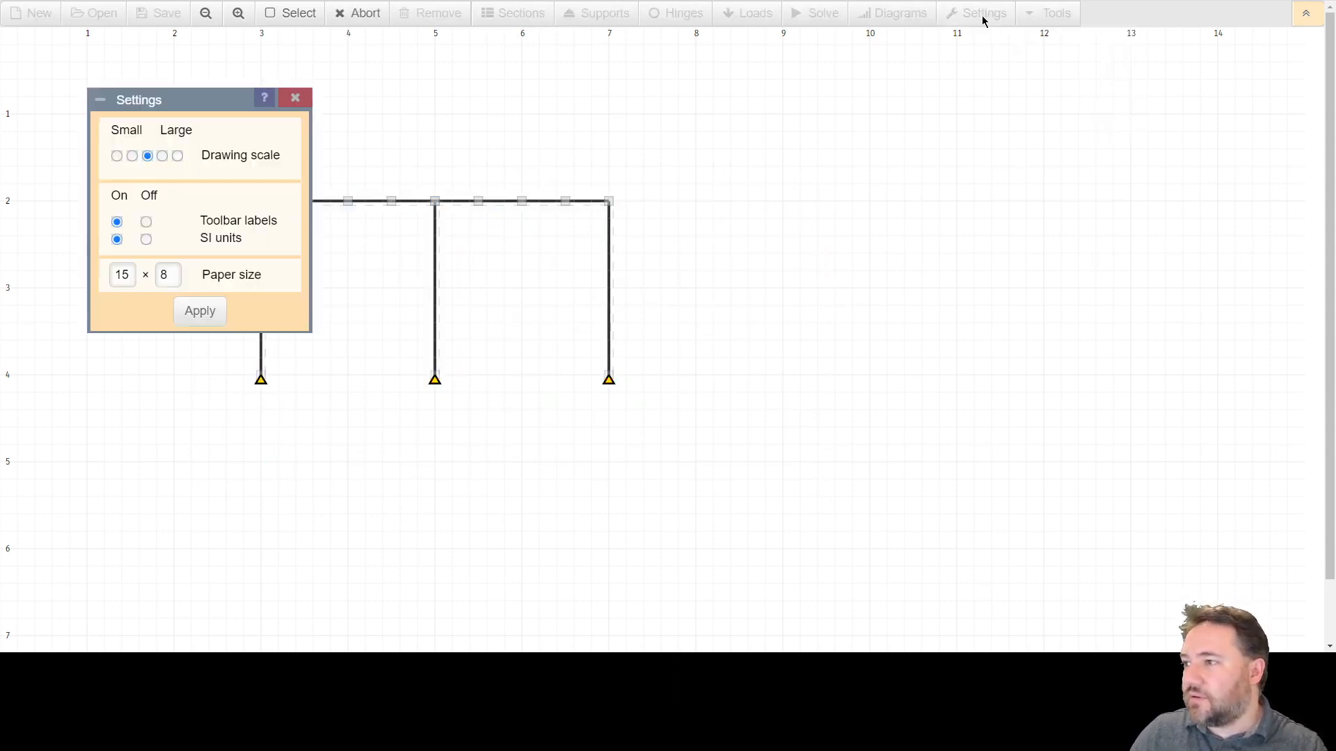
click(296, 101)
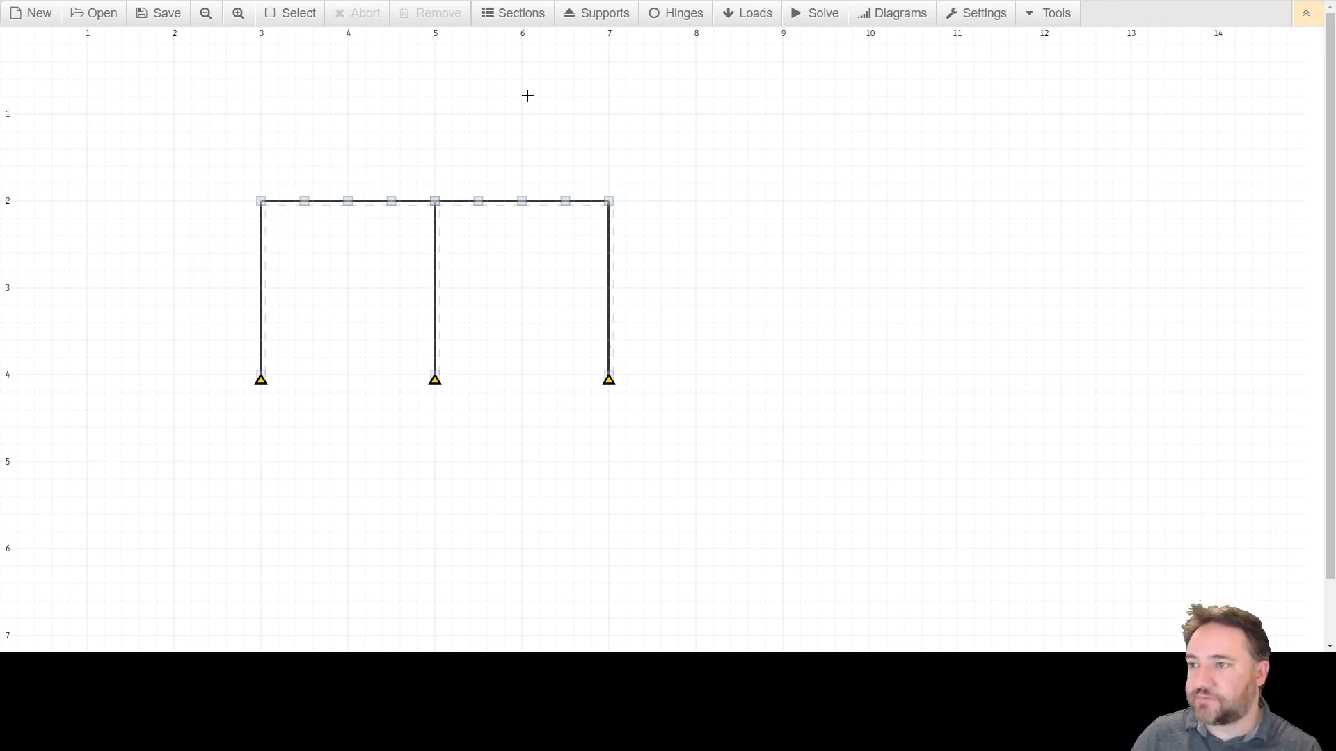
Apply single point loads of 5 kN at an angle of 0° to all nine nodes along the top beam.
click(750, 15)
drag(170, 405, 800, 297)
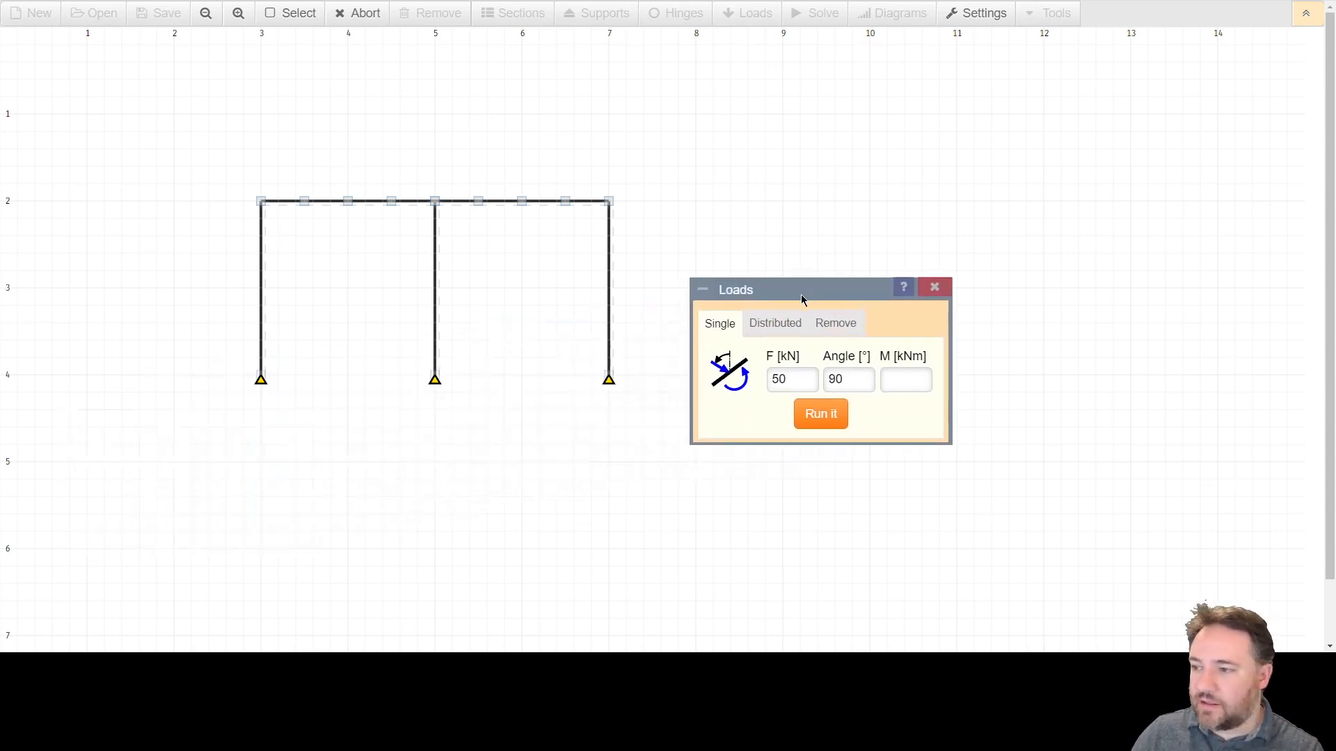
double_click(839, 378)
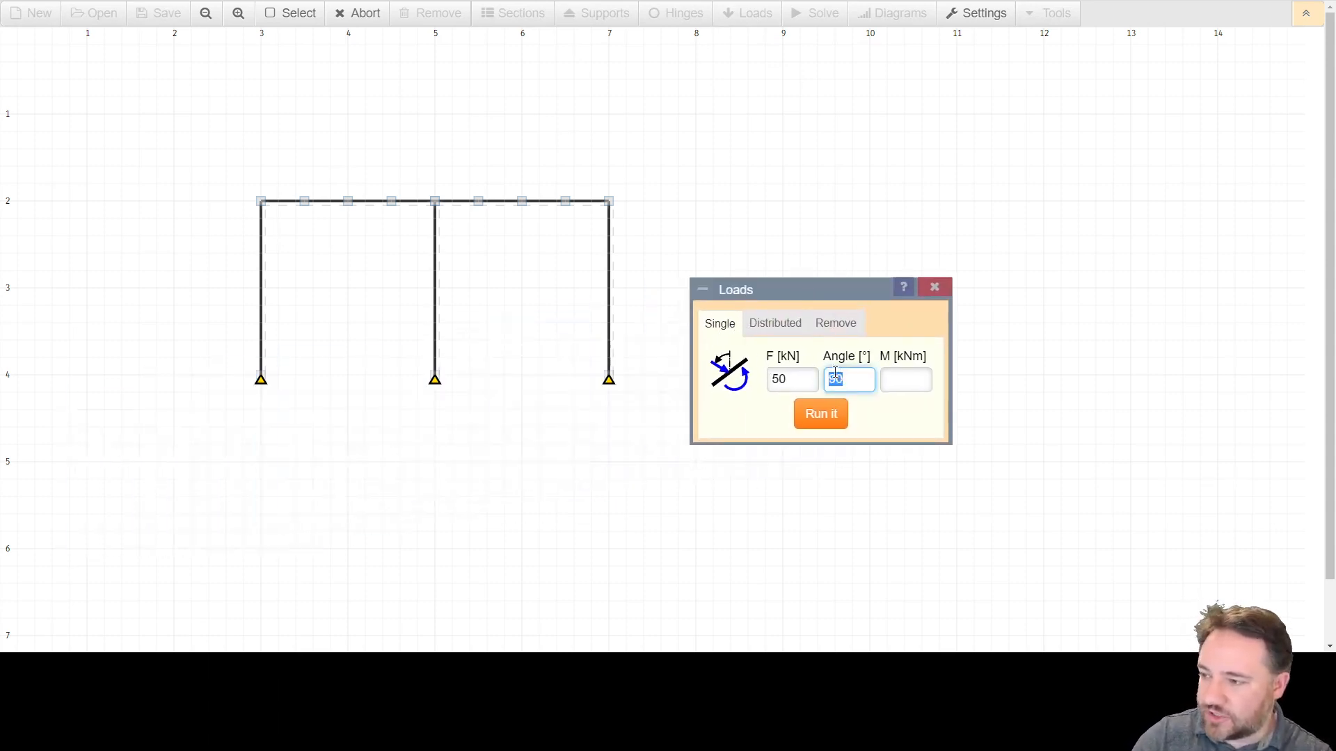
text(0)
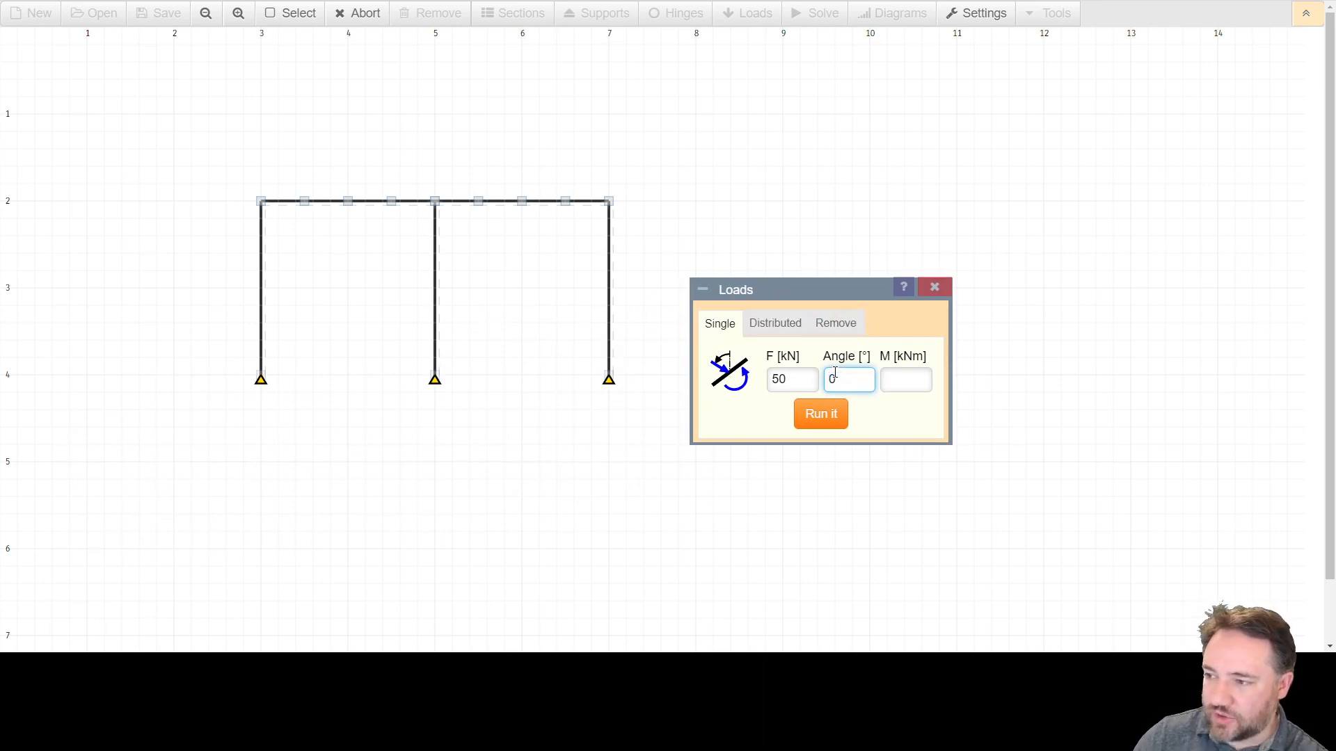
double_click(788, 380)
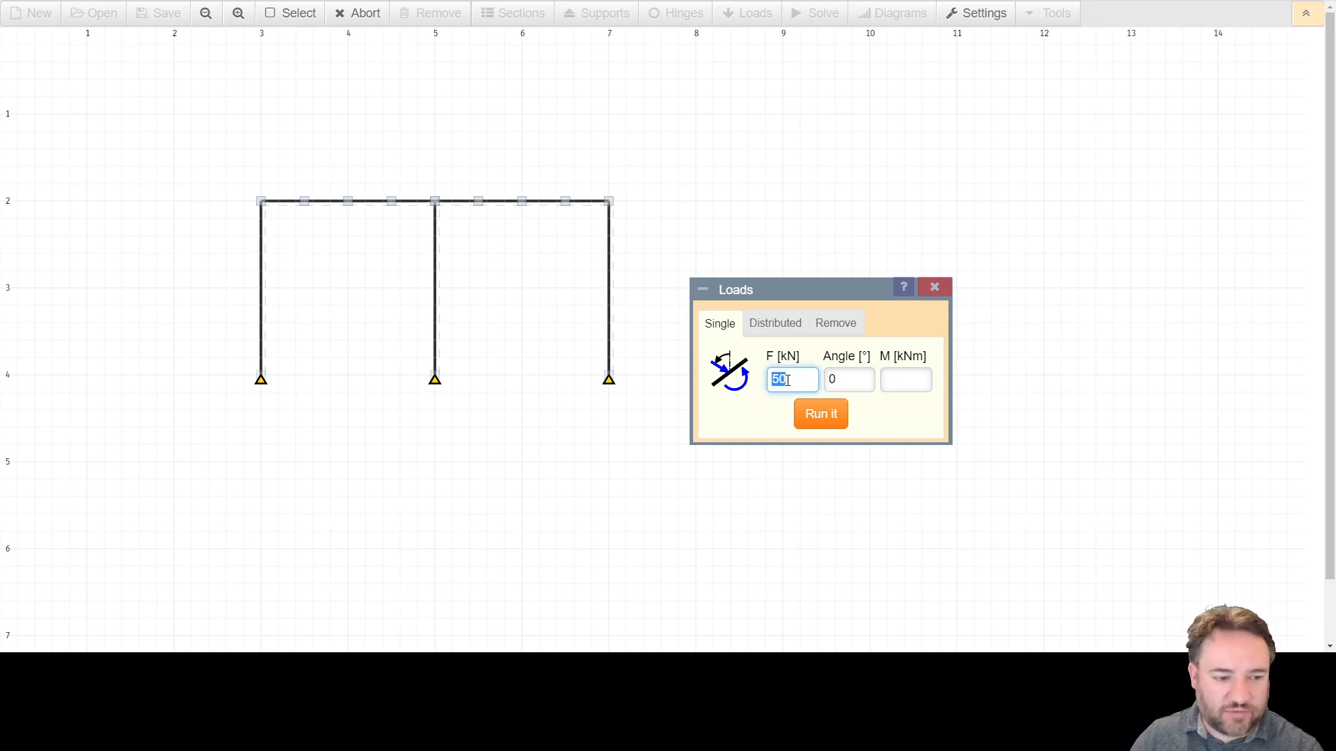
text(5)
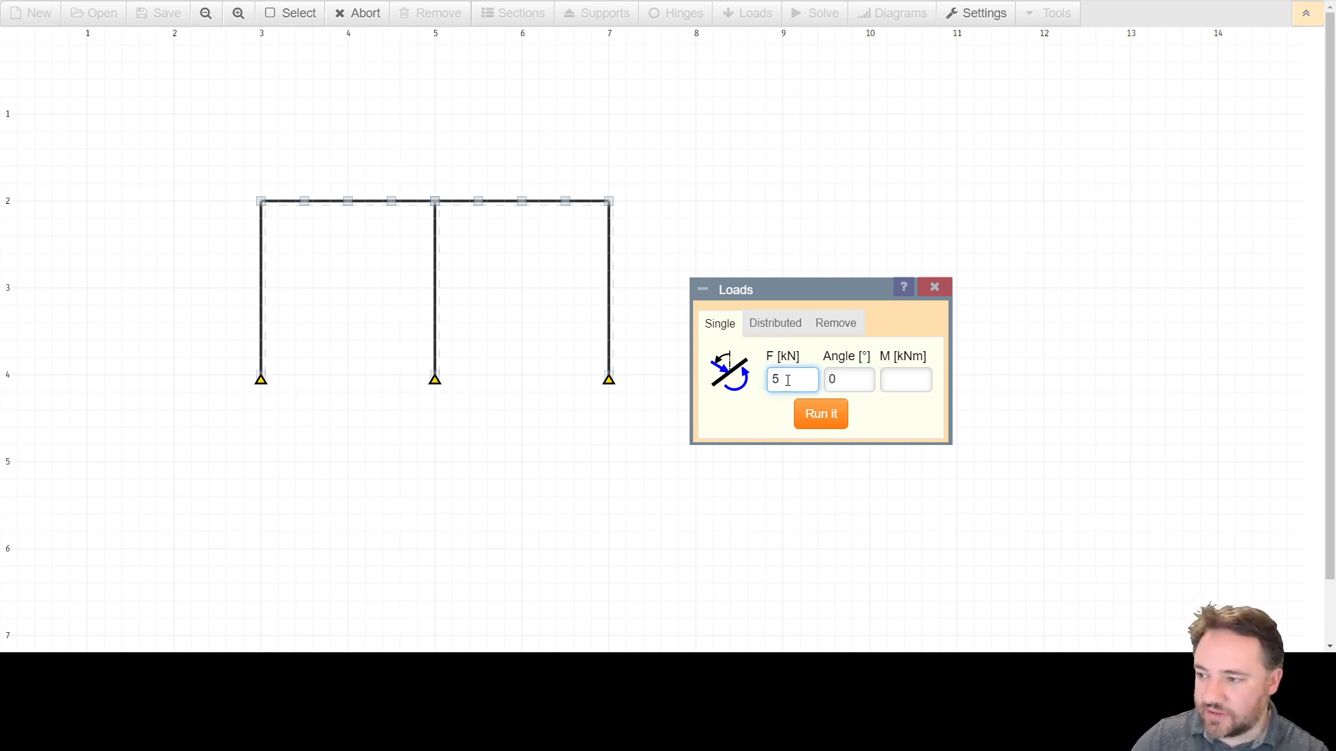
click(832, 375)
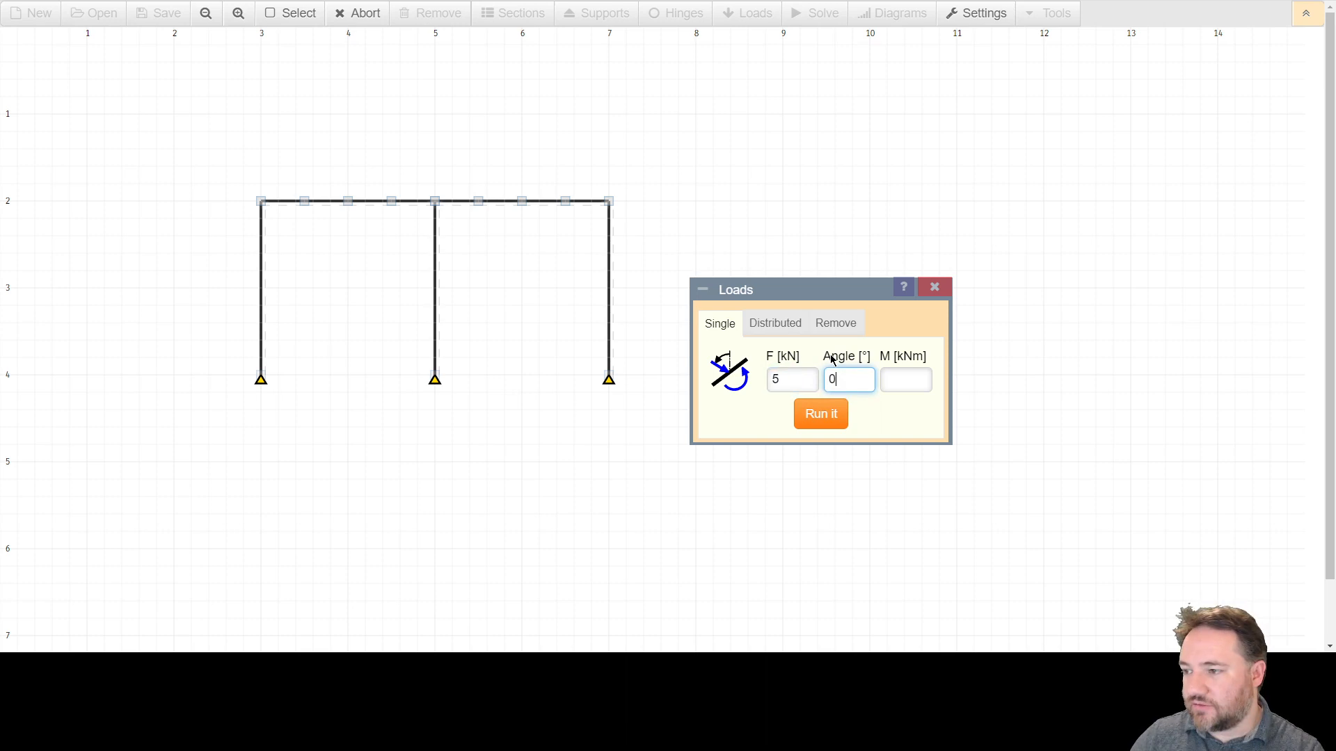
click(772, 381)
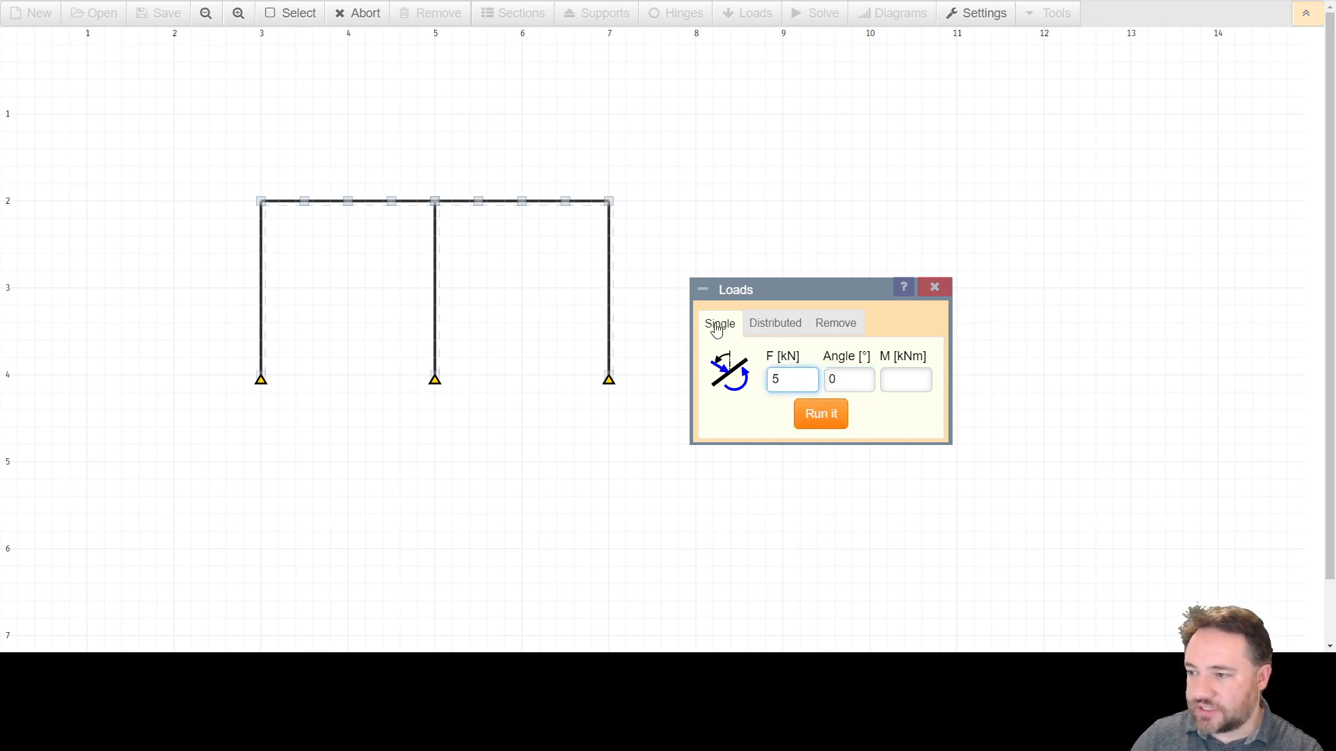
click(857, 387)
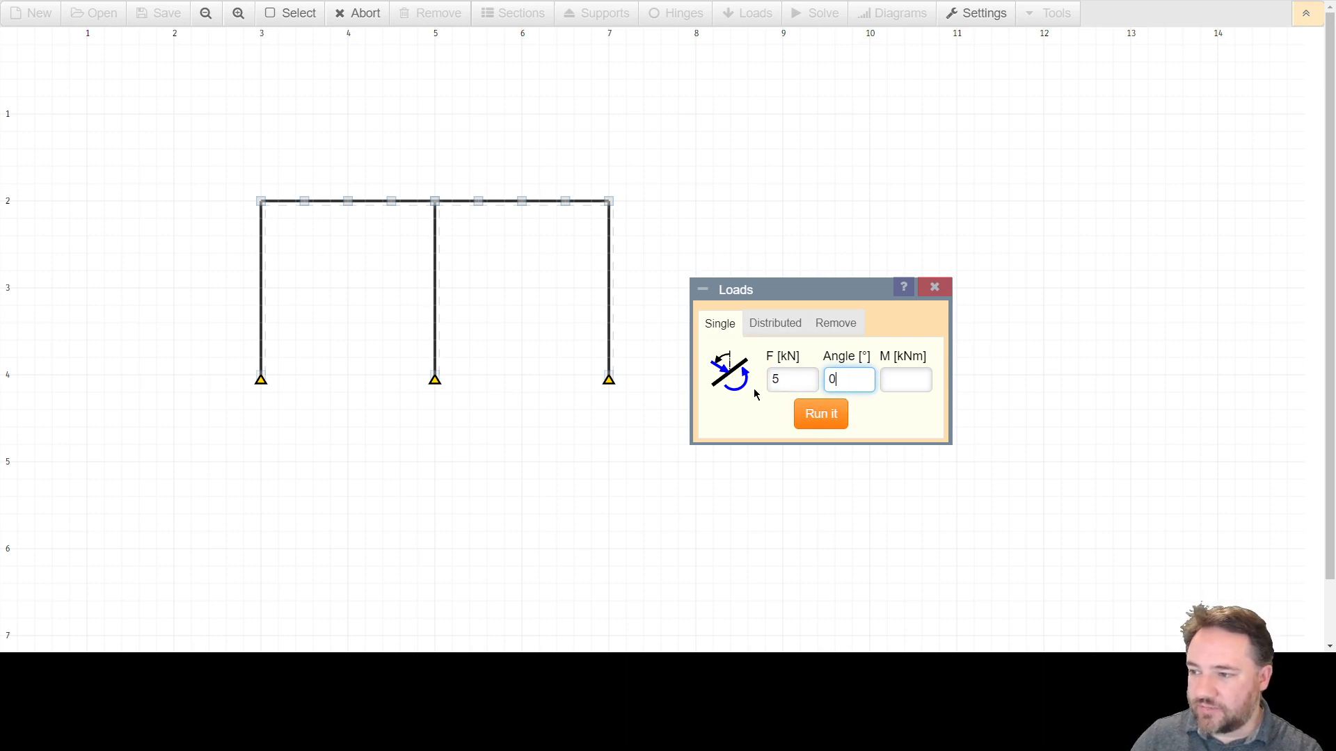
click(827, 419)
click(261, 201)
click(304, 201)
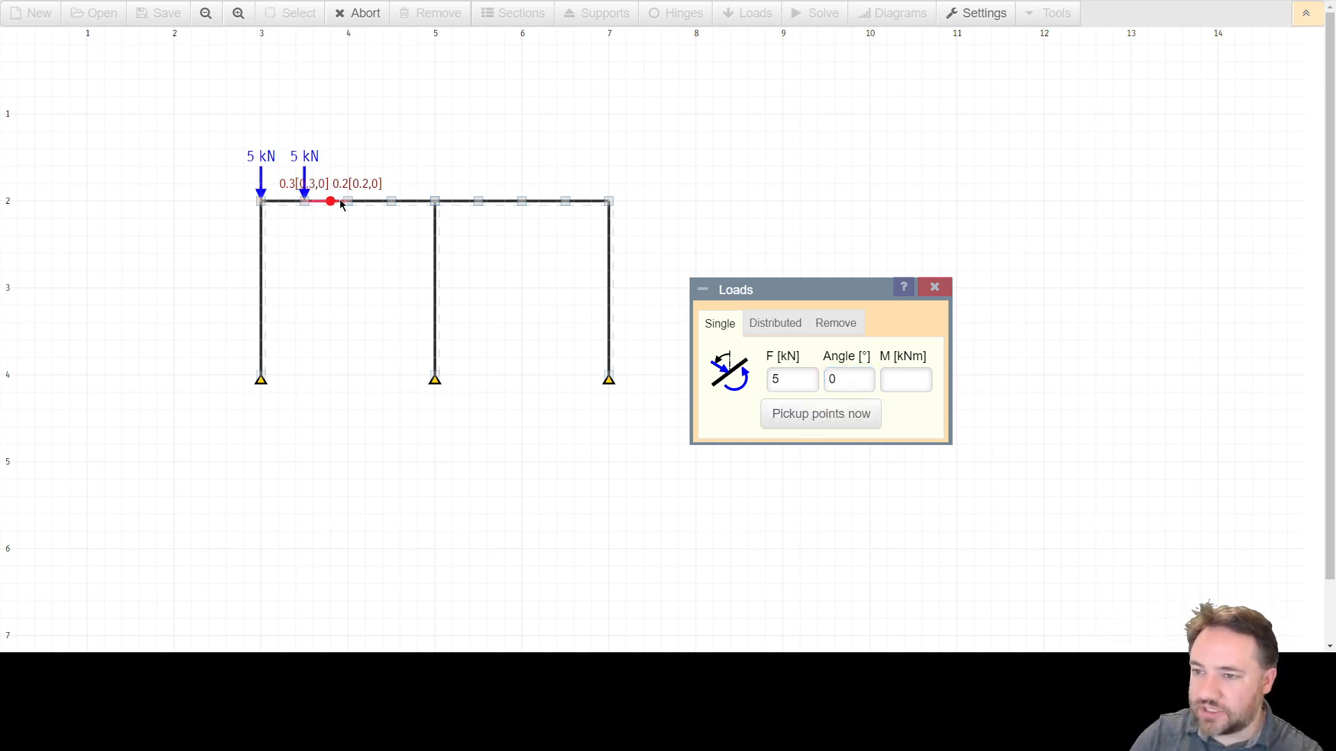
click(347, 201)
click(391, 201)
click(435, 201)
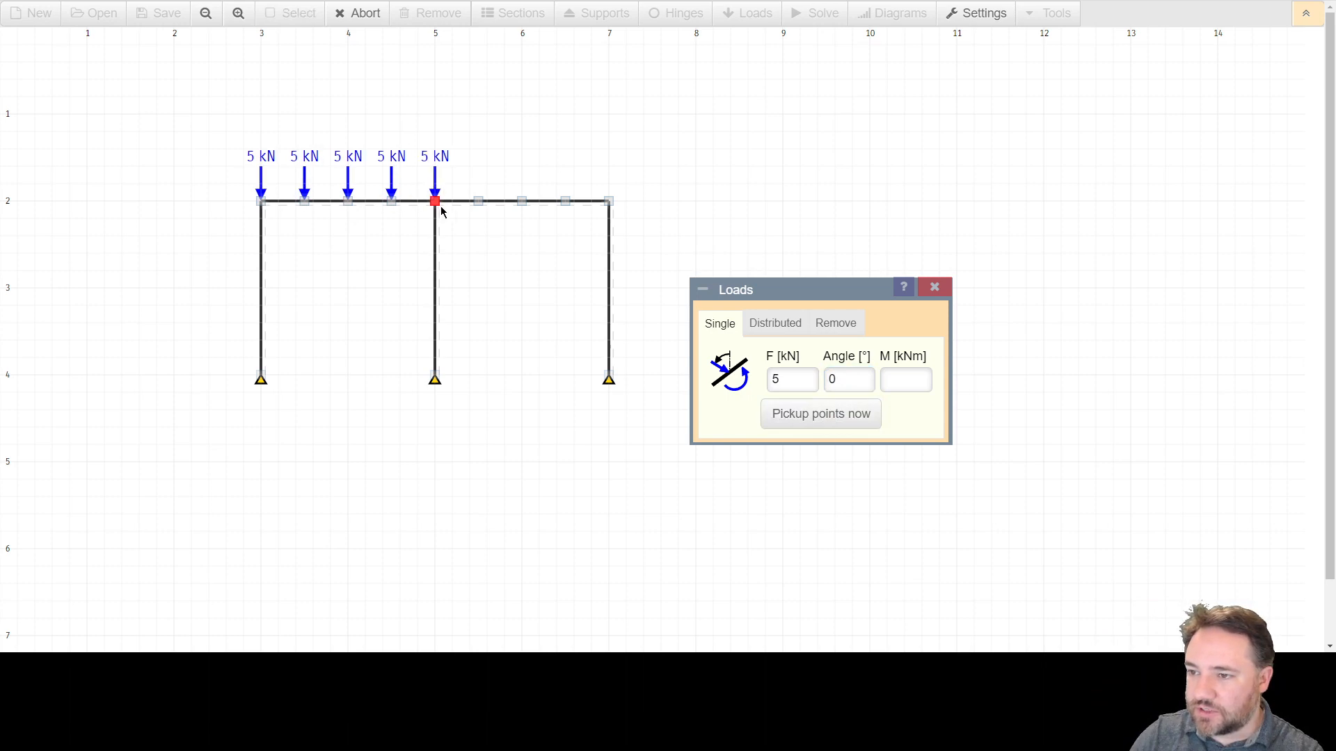
click(478, 201)
click(522, 201)
click(565, 201)
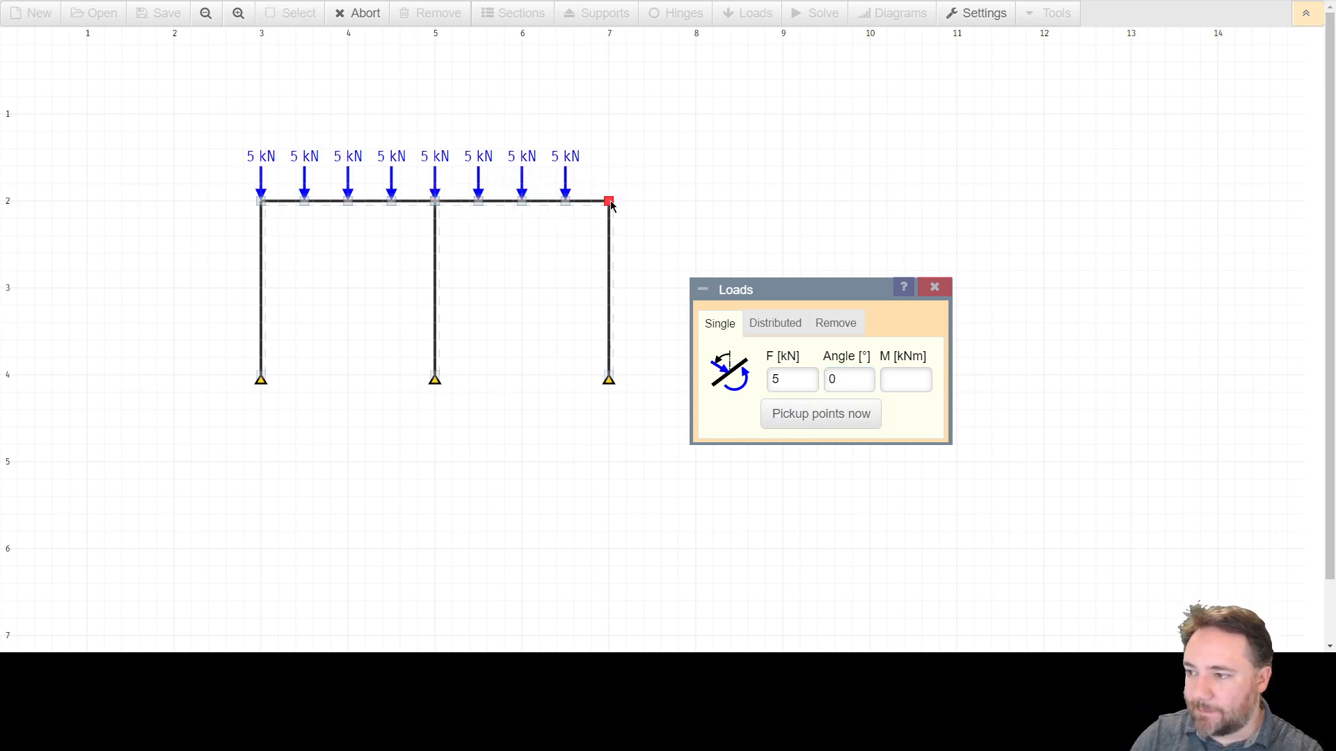
click(609, 201)
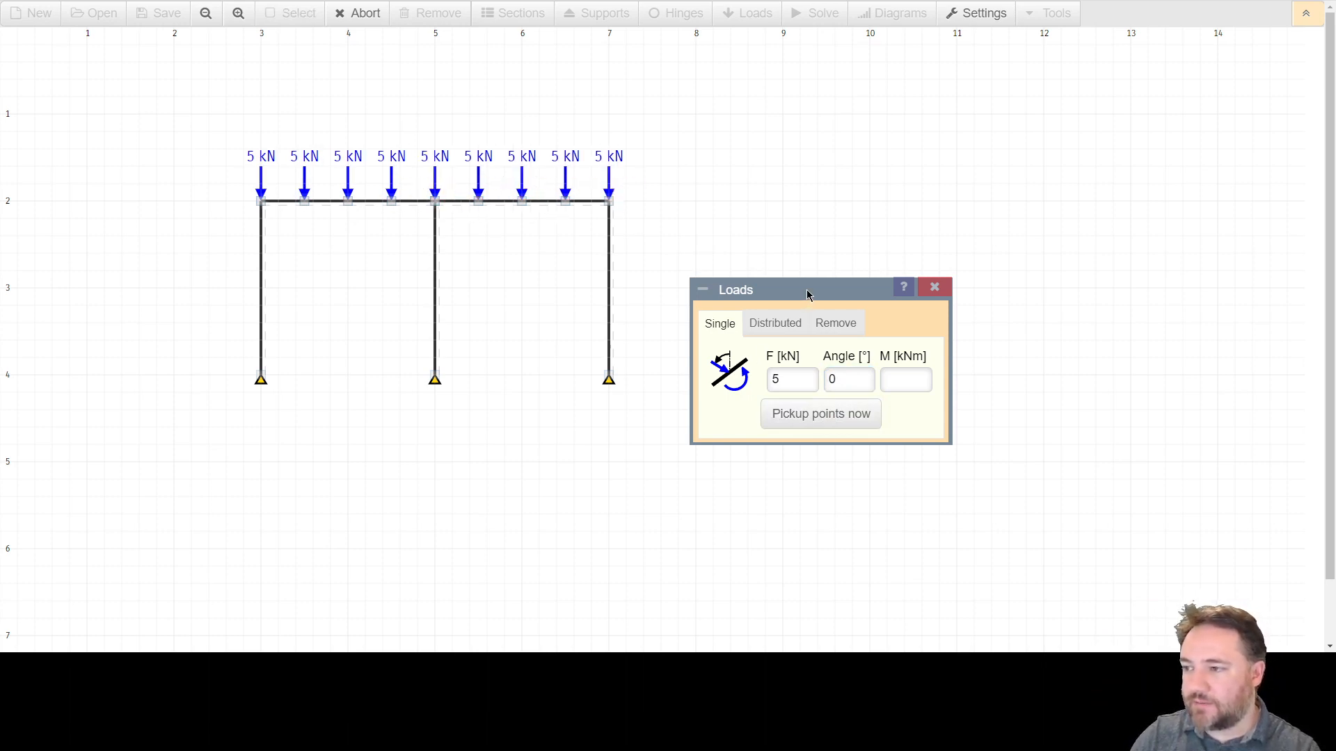
key(Escape)
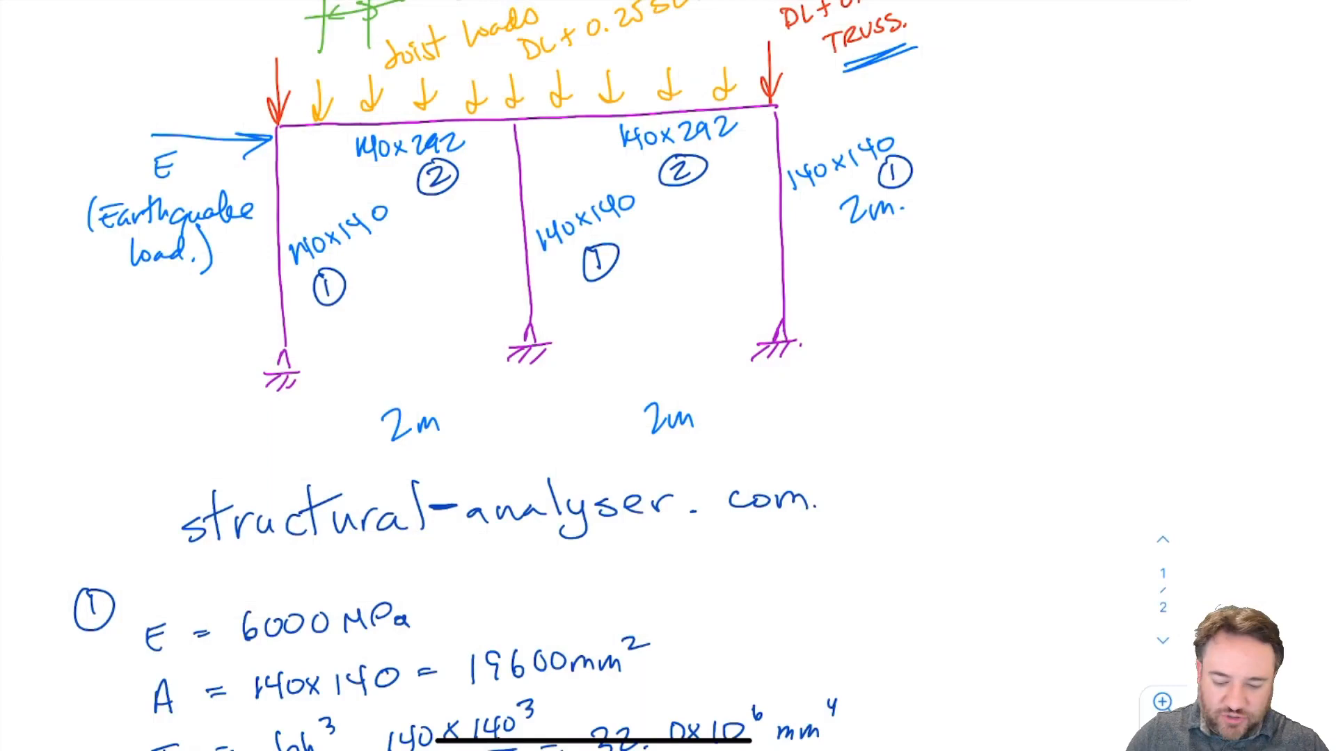
Set the point loads at both end nodes of the top beam to 20 kN.
scroll(591, 376, up, 5)
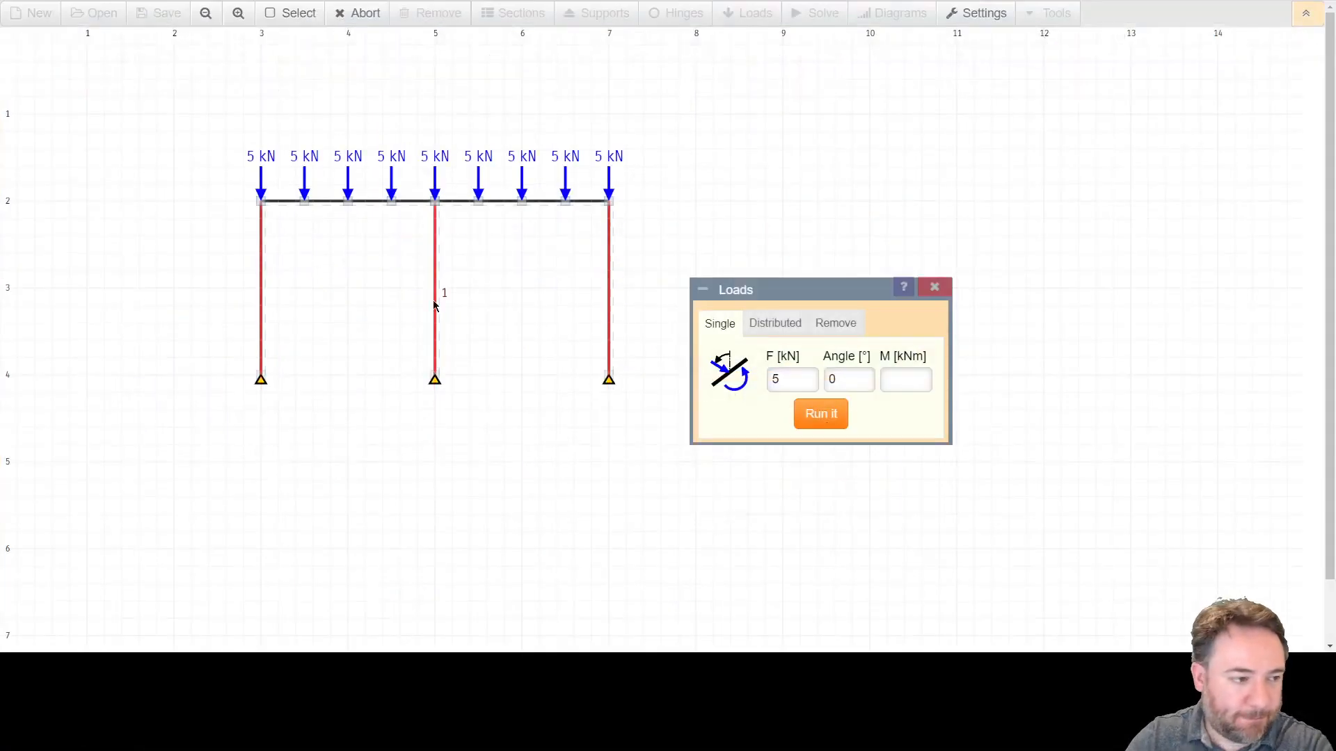
drag(774, 380, 806, 380)
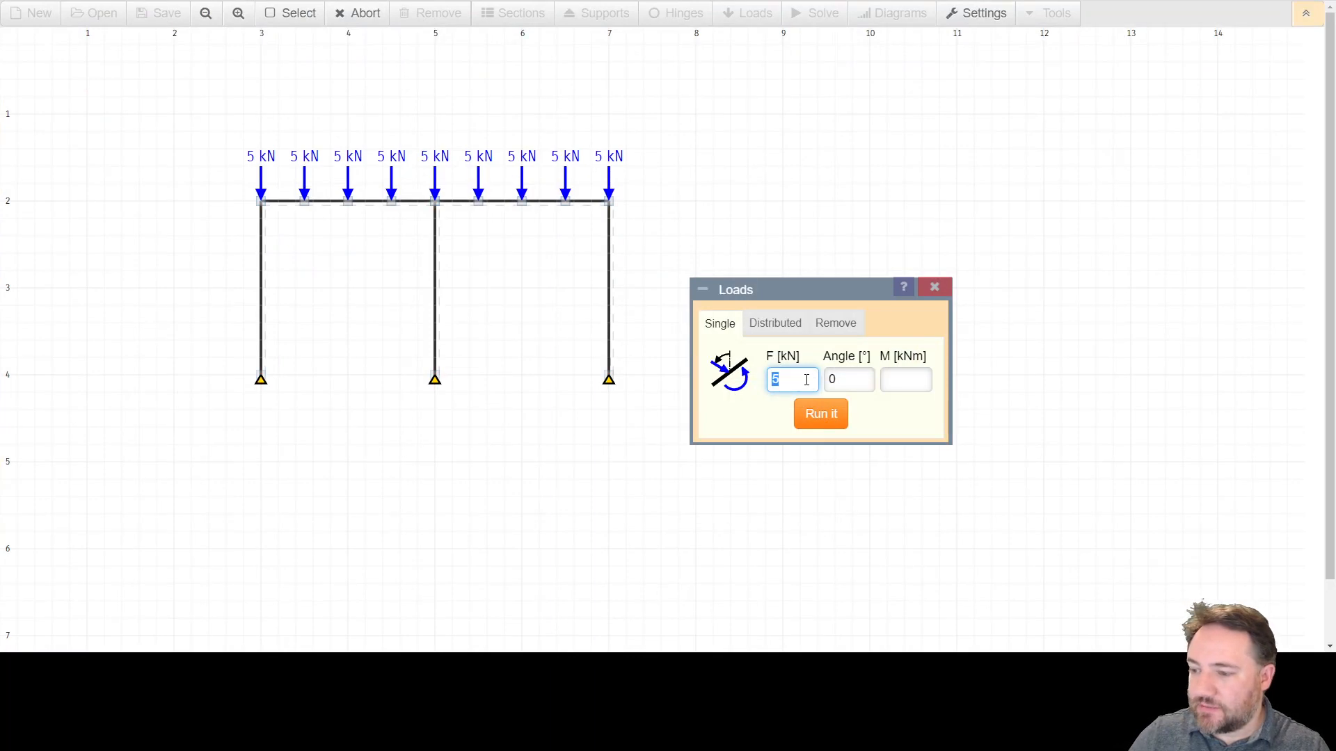
text(20)
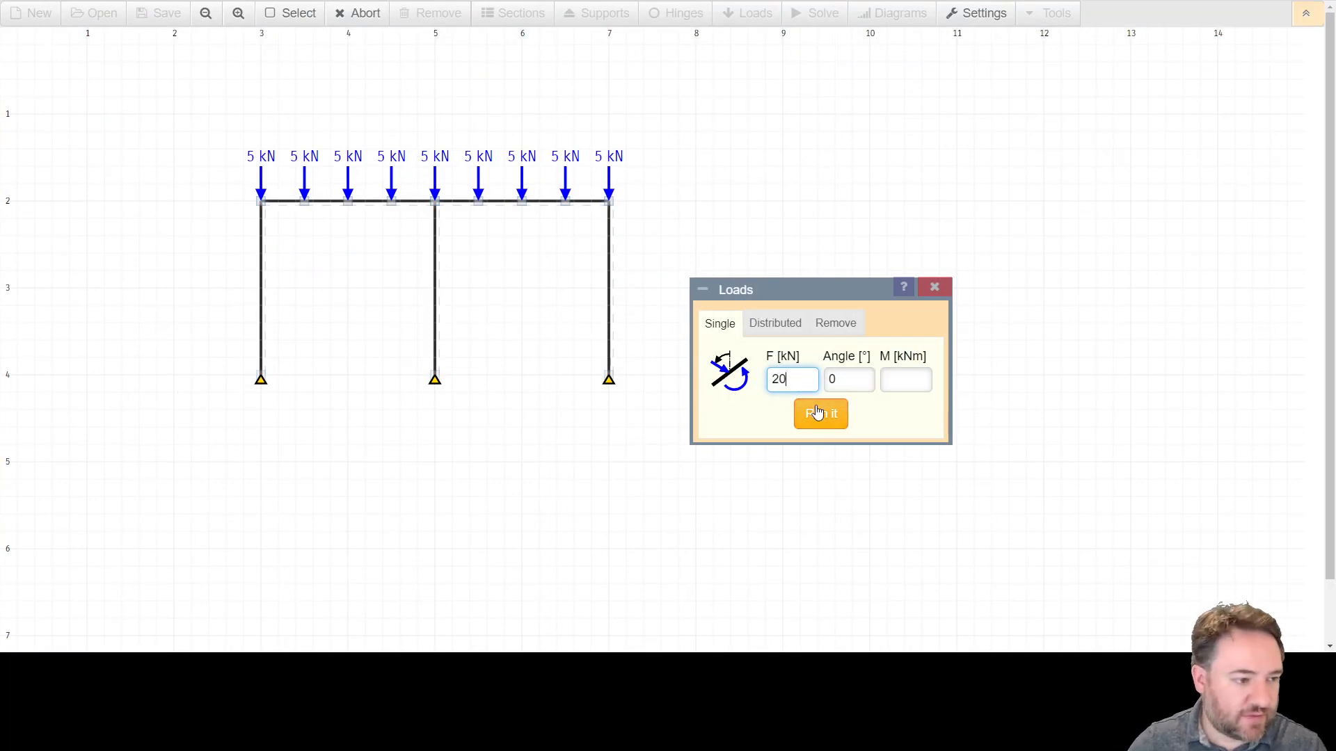
click(811, 413)
click(608, 201)
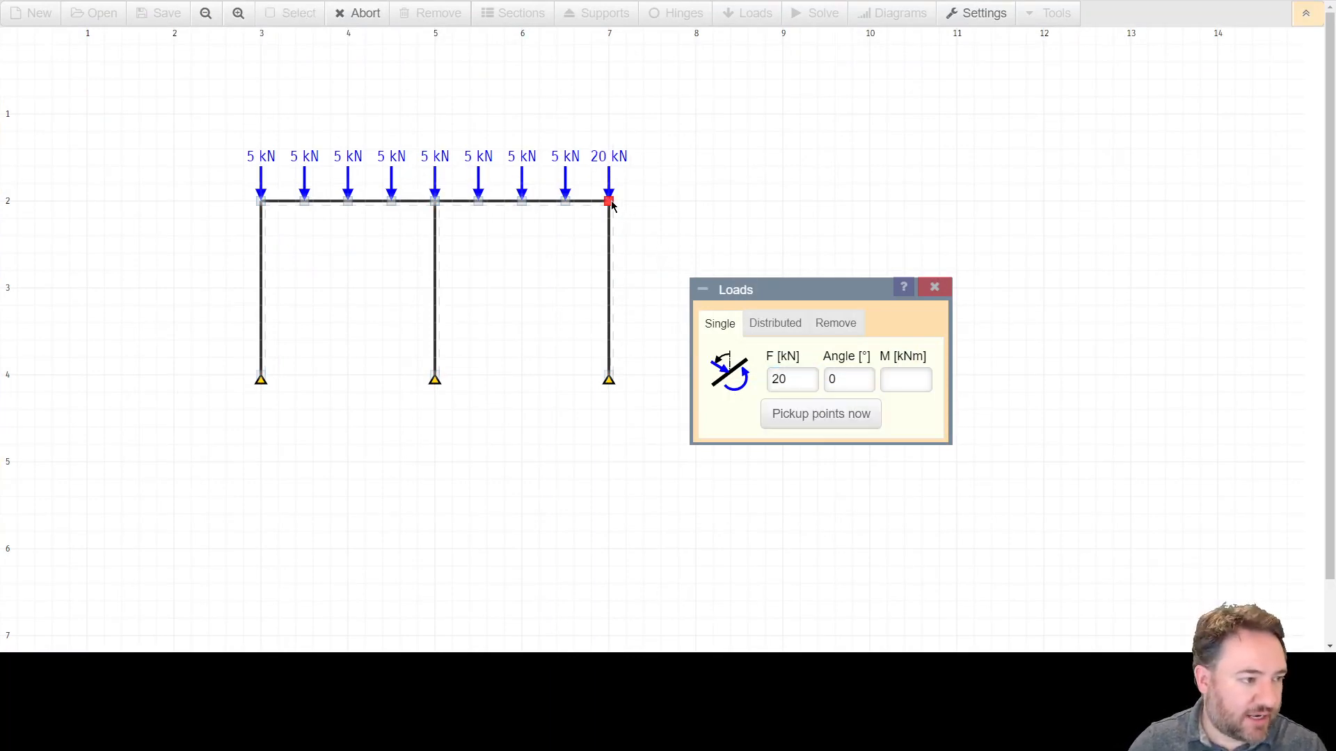
click(261, 201)
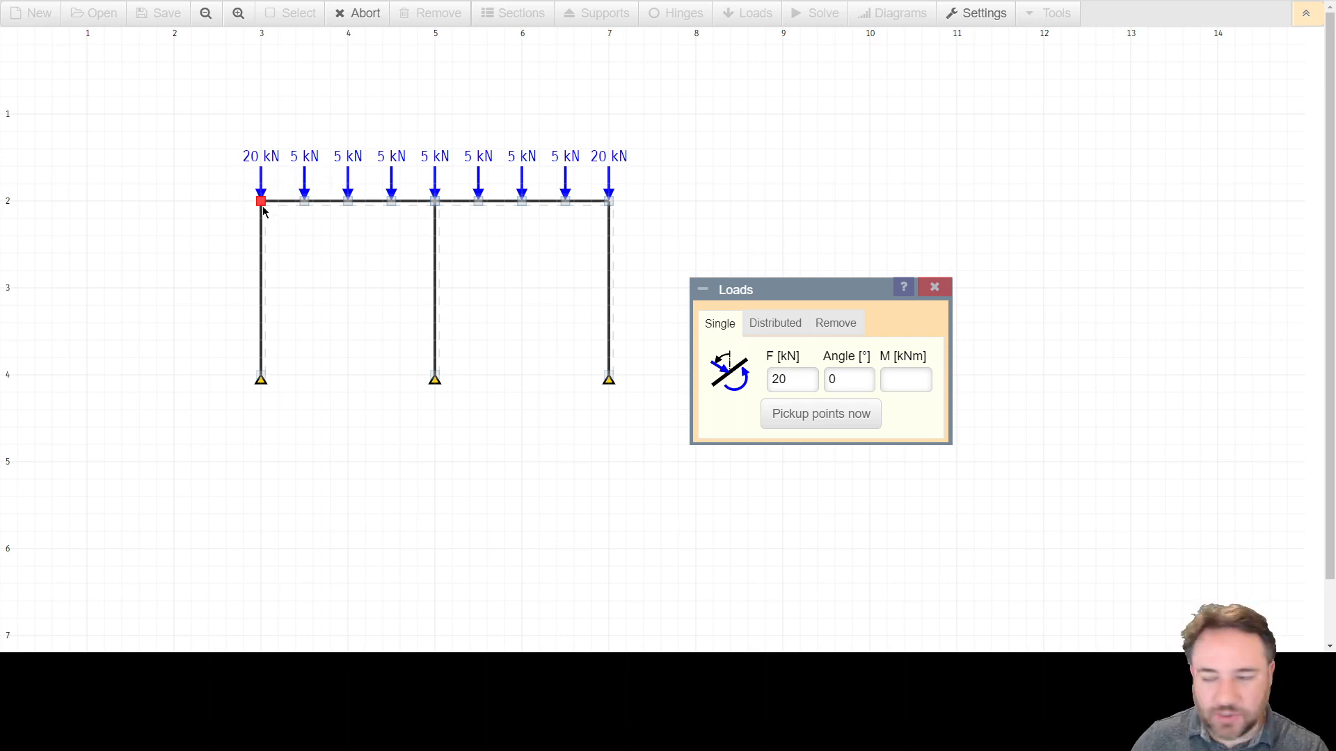
Change the load at the second beam node to 20 kN, then 50 kN, and back to 5 kN.
click(305, 210)
double_click(778, 379)
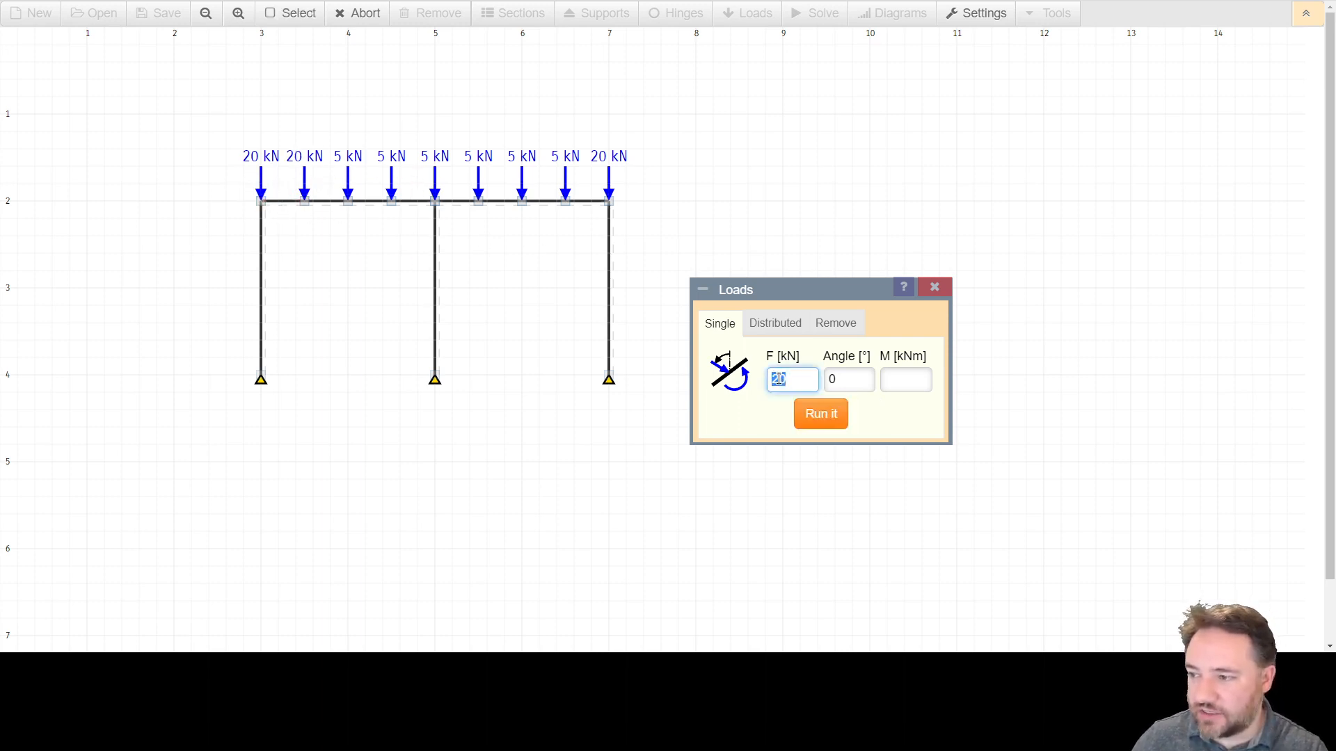
text(50)
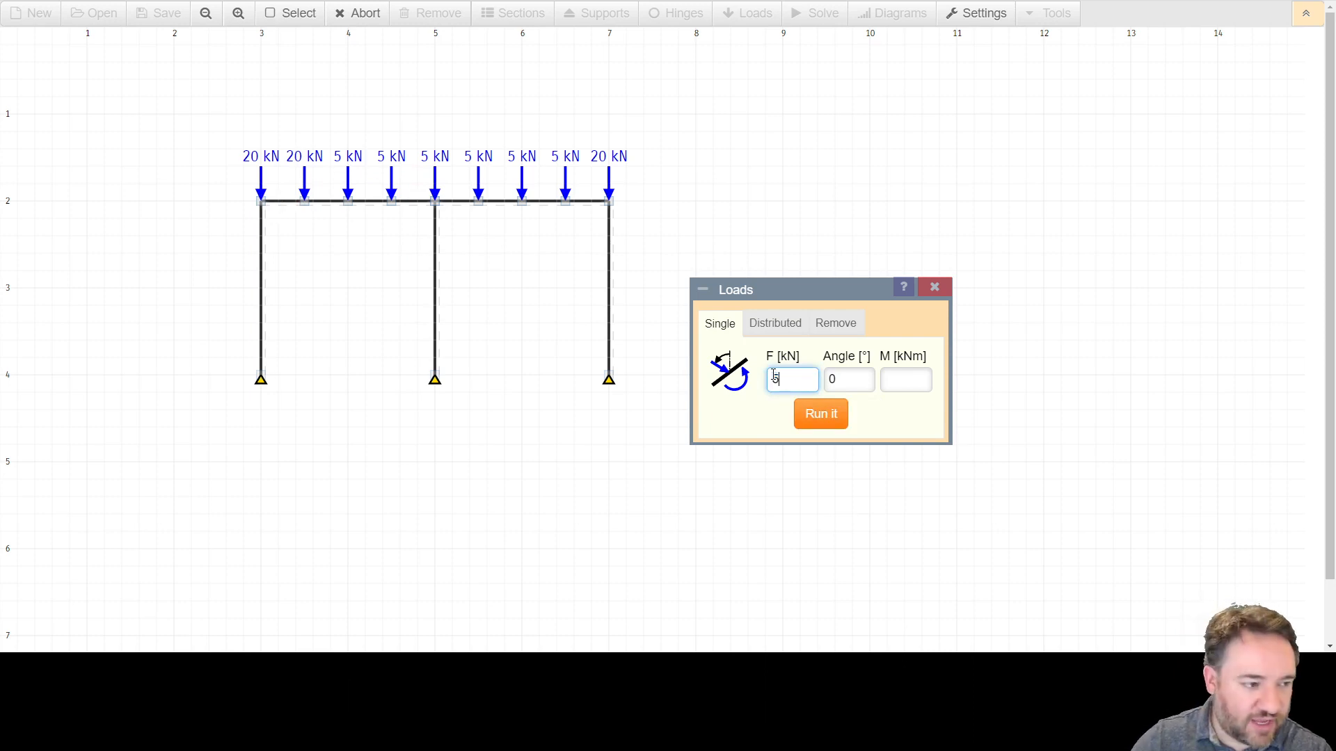
click(810, 421)
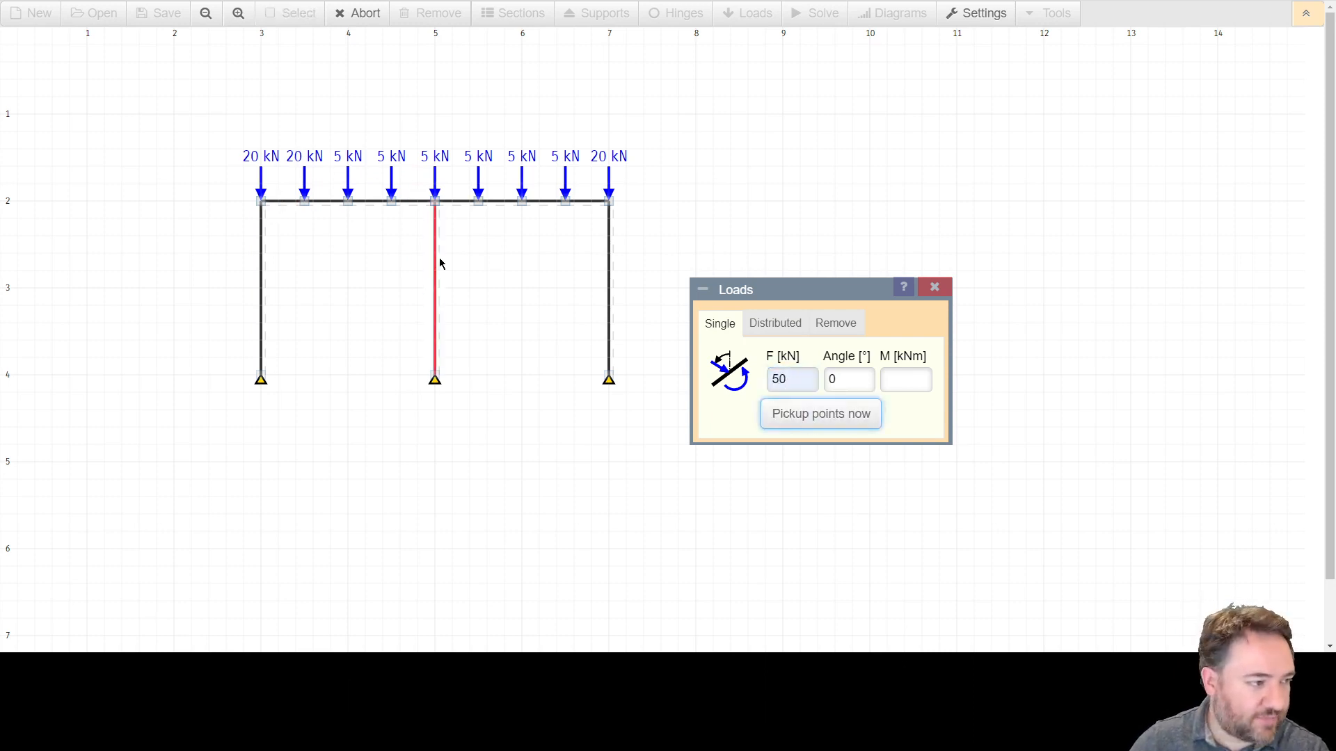
click(305, 202)
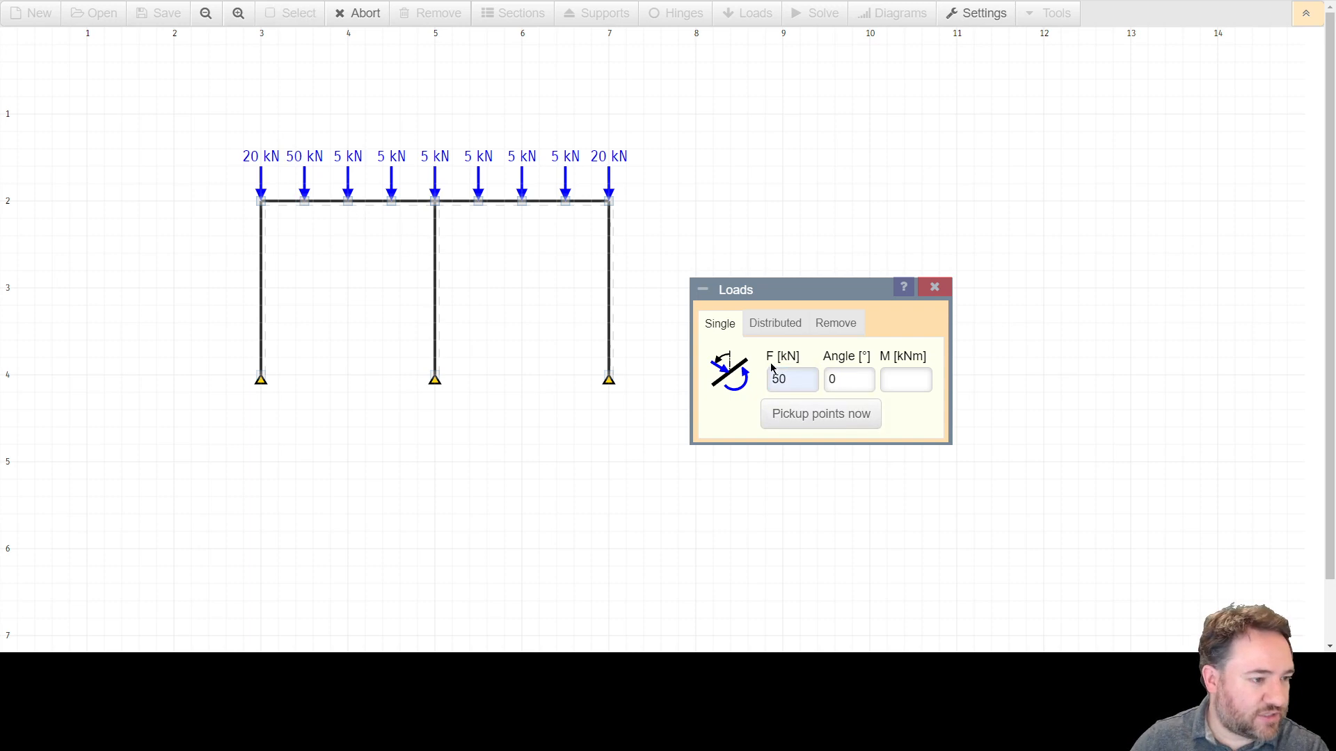
double_click(796, 377)
text(5)
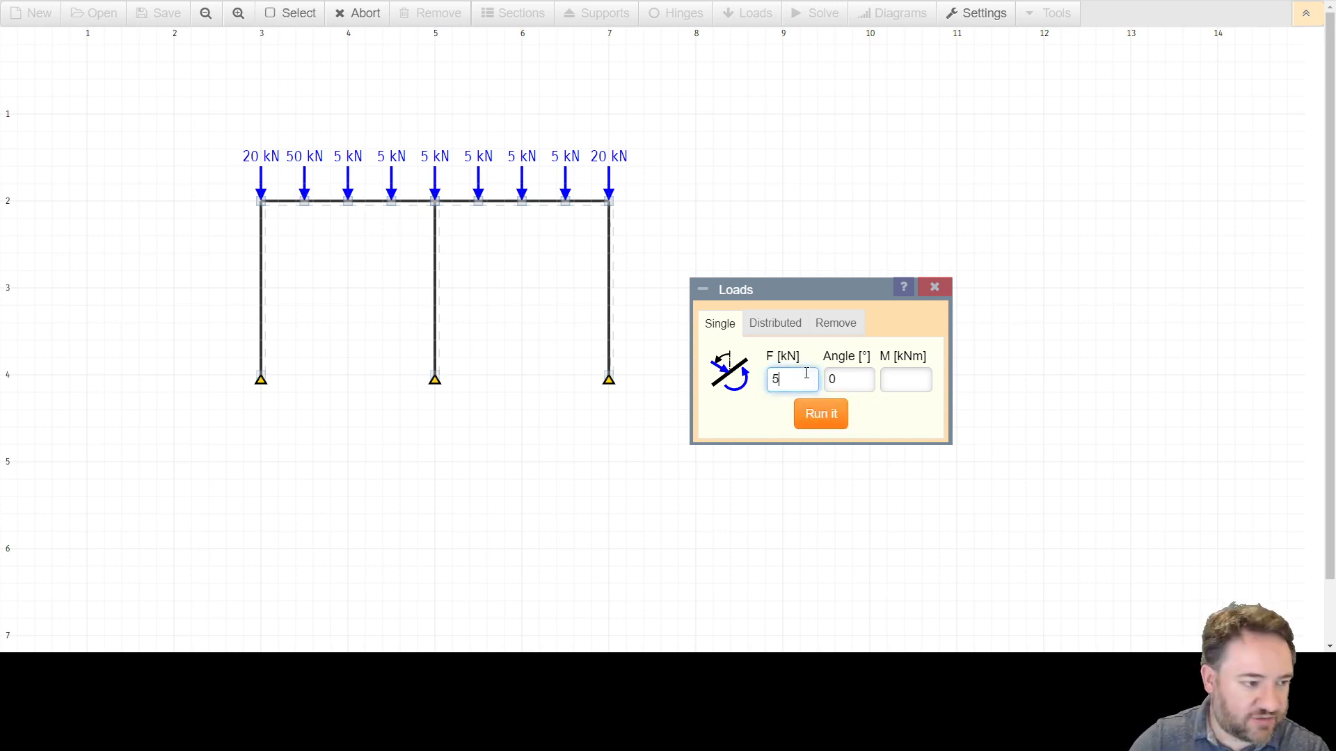
click(811, 415)
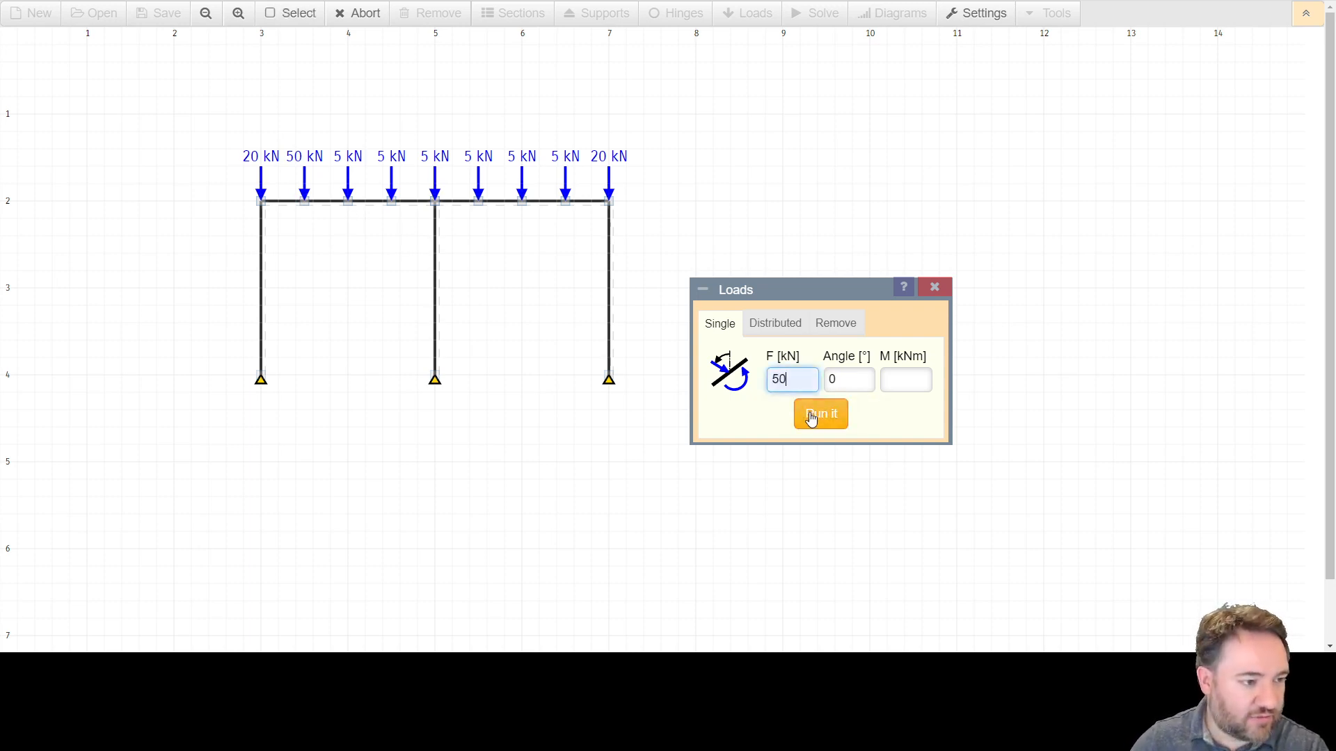
double_click(783, 384)
text(5)
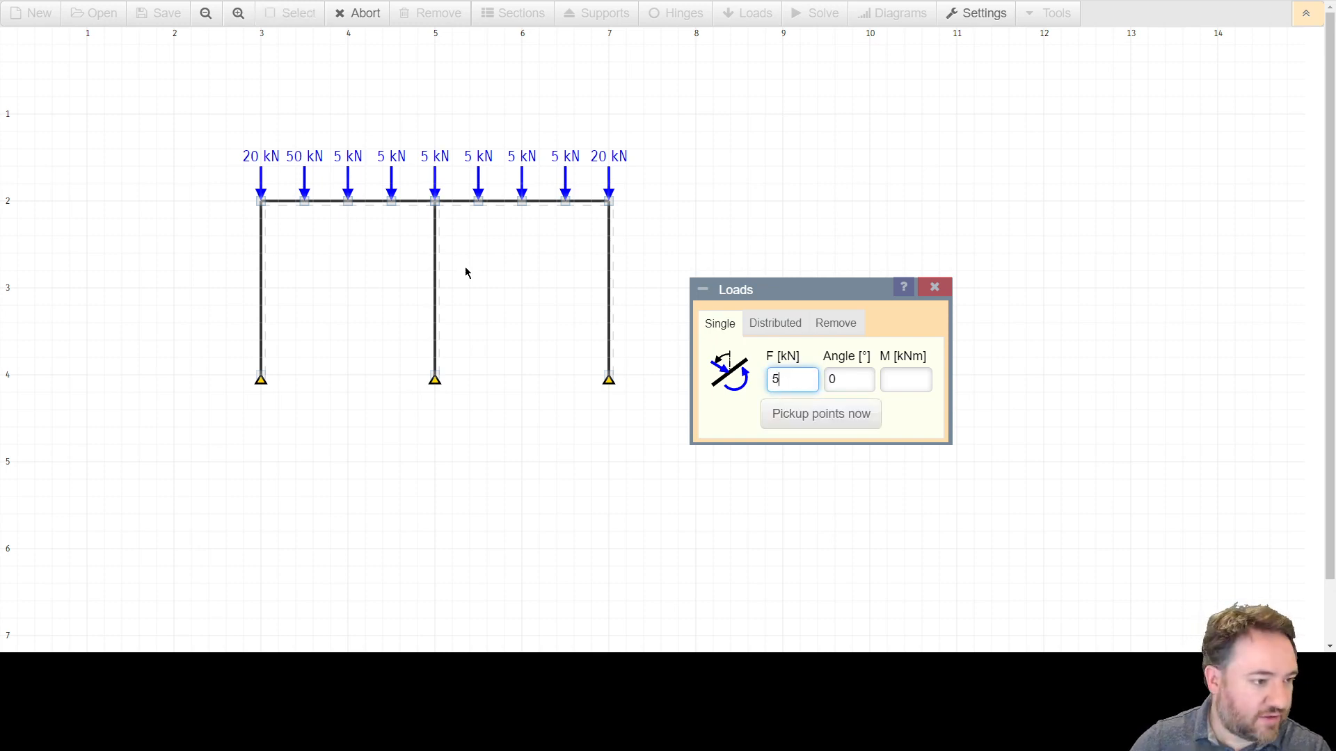
click(317, 199)
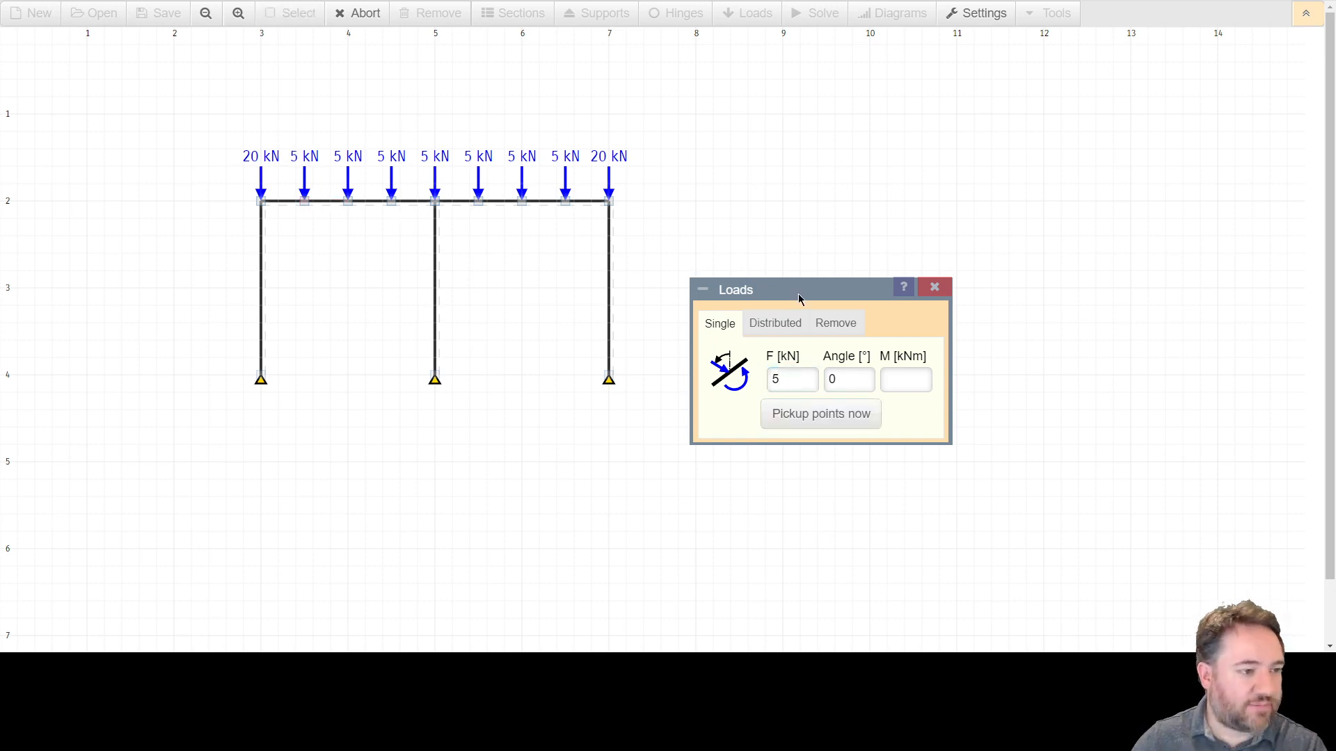
key(Escape)
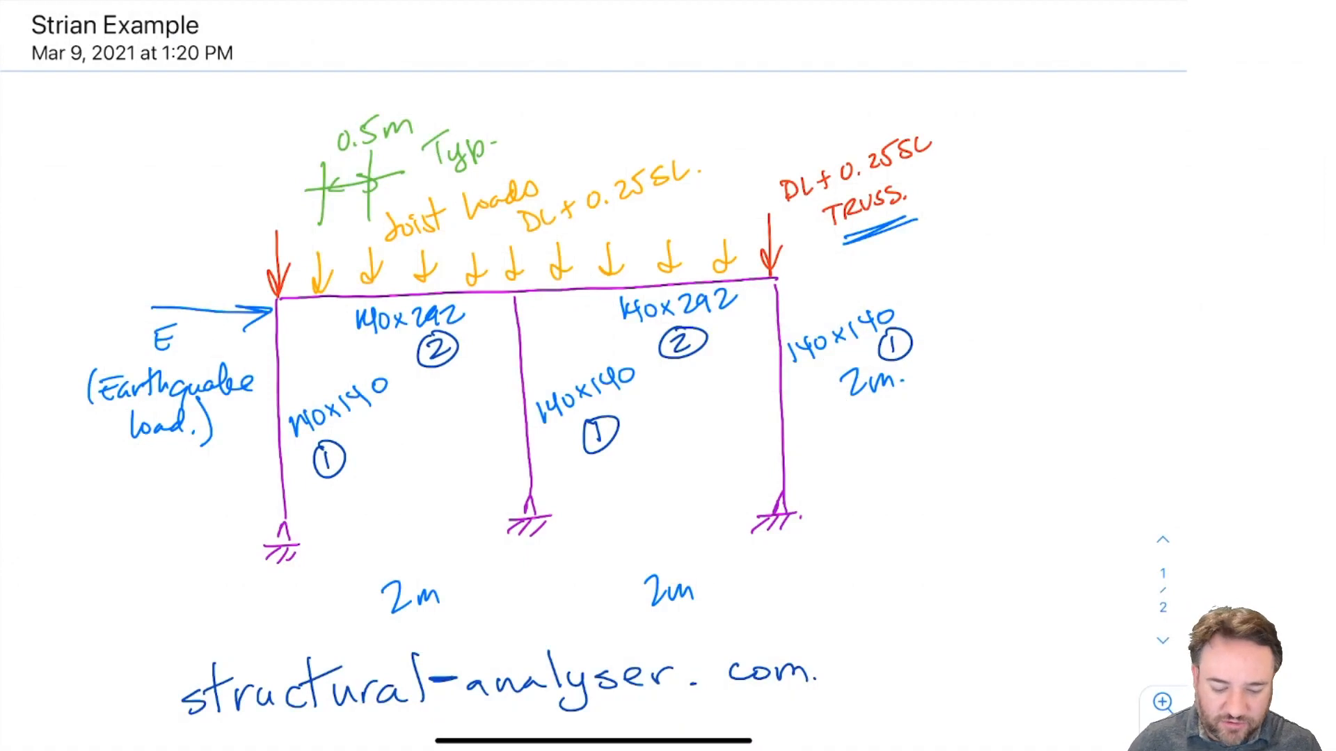
Apply a 50 kN point load at an angle of 90° to the top node of the middle column.
mouse_move(116, 302)
mouse_down()
mouse_move(229, 488)
mouse_move(71, 394)
mouse_up()
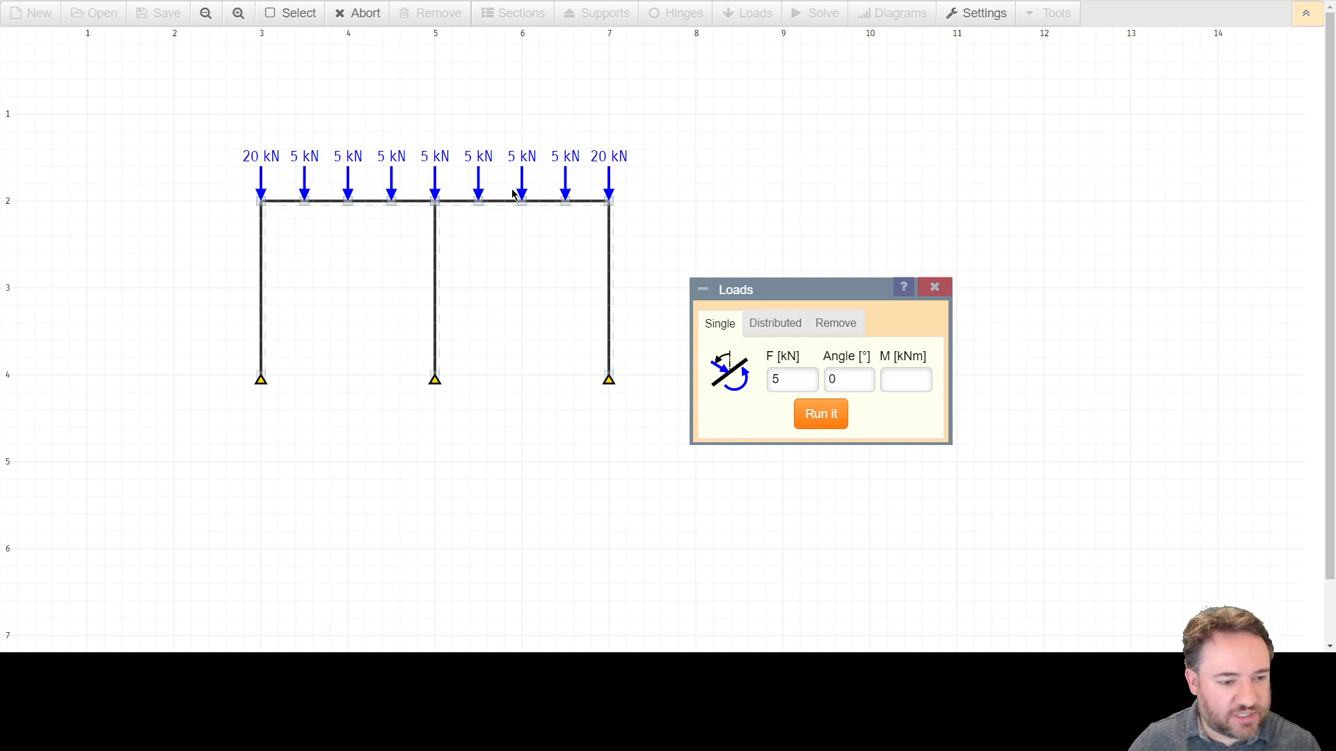
double_click(781, 373)
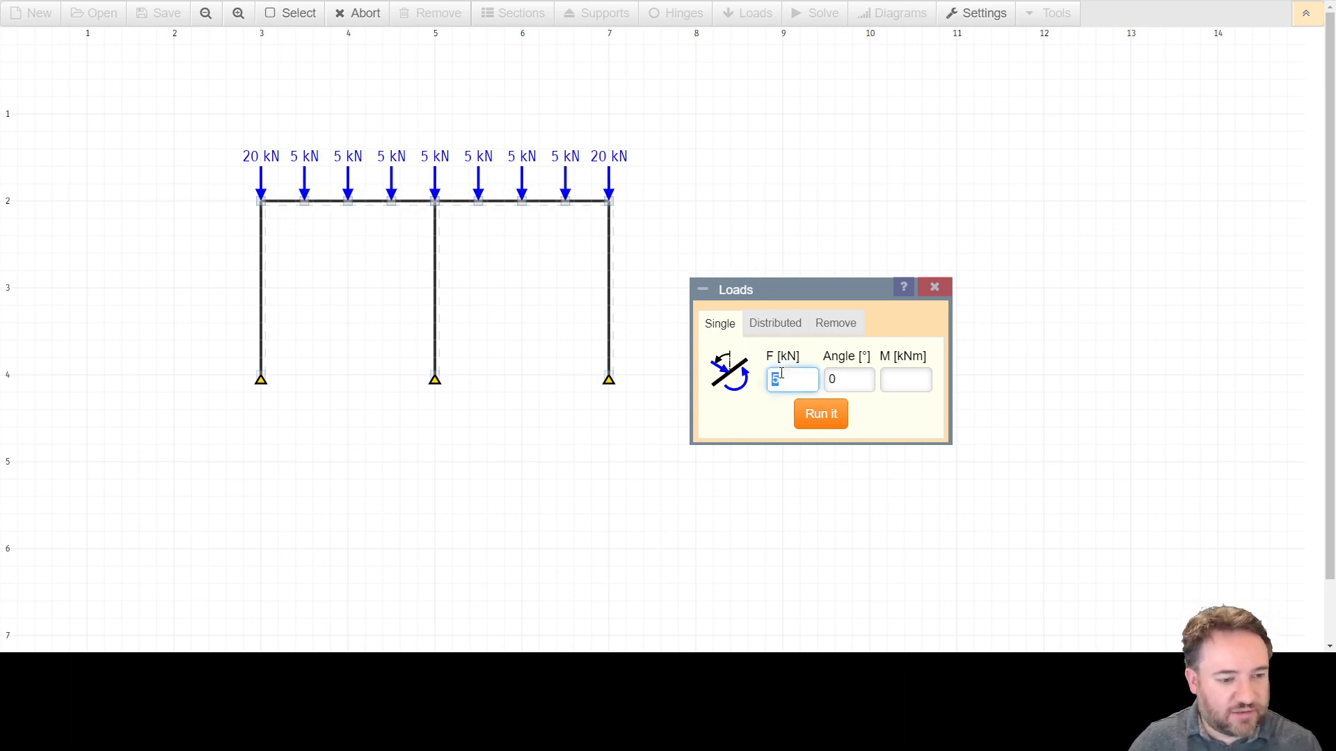
text(50)
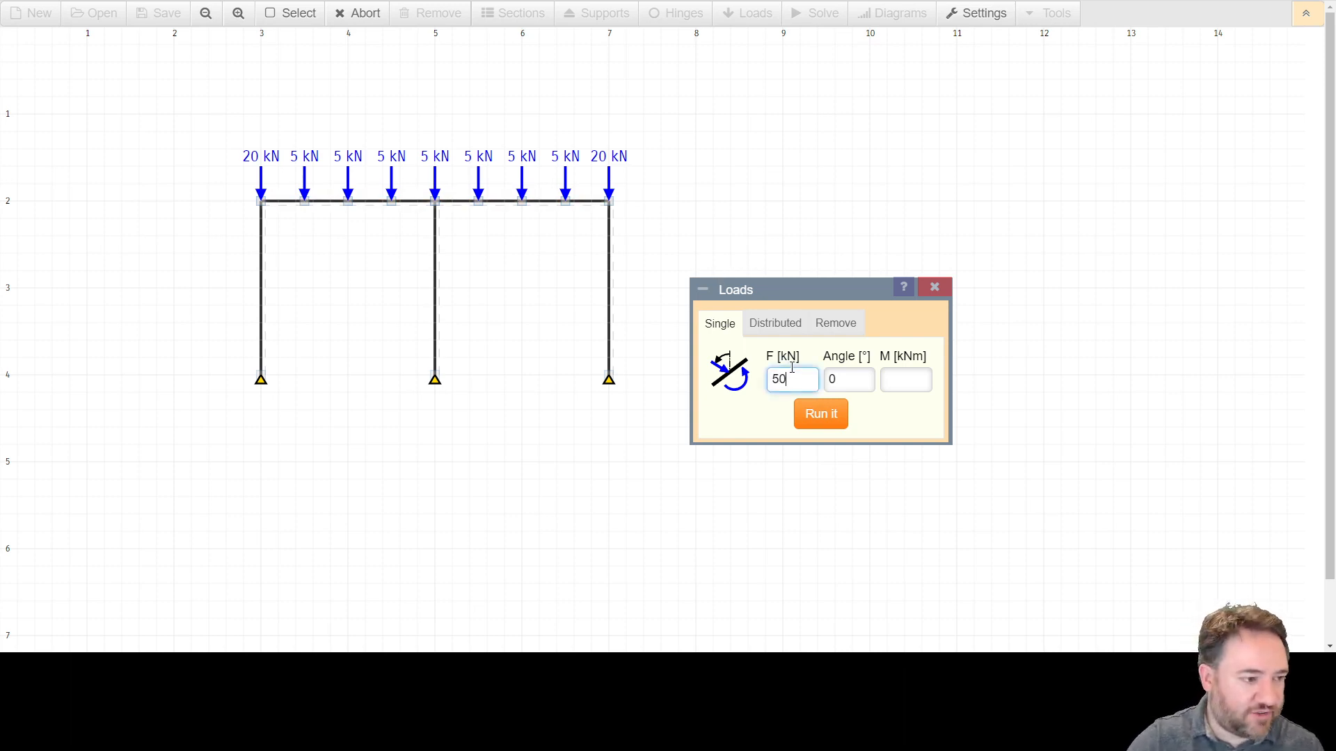
double_click(862, 374)
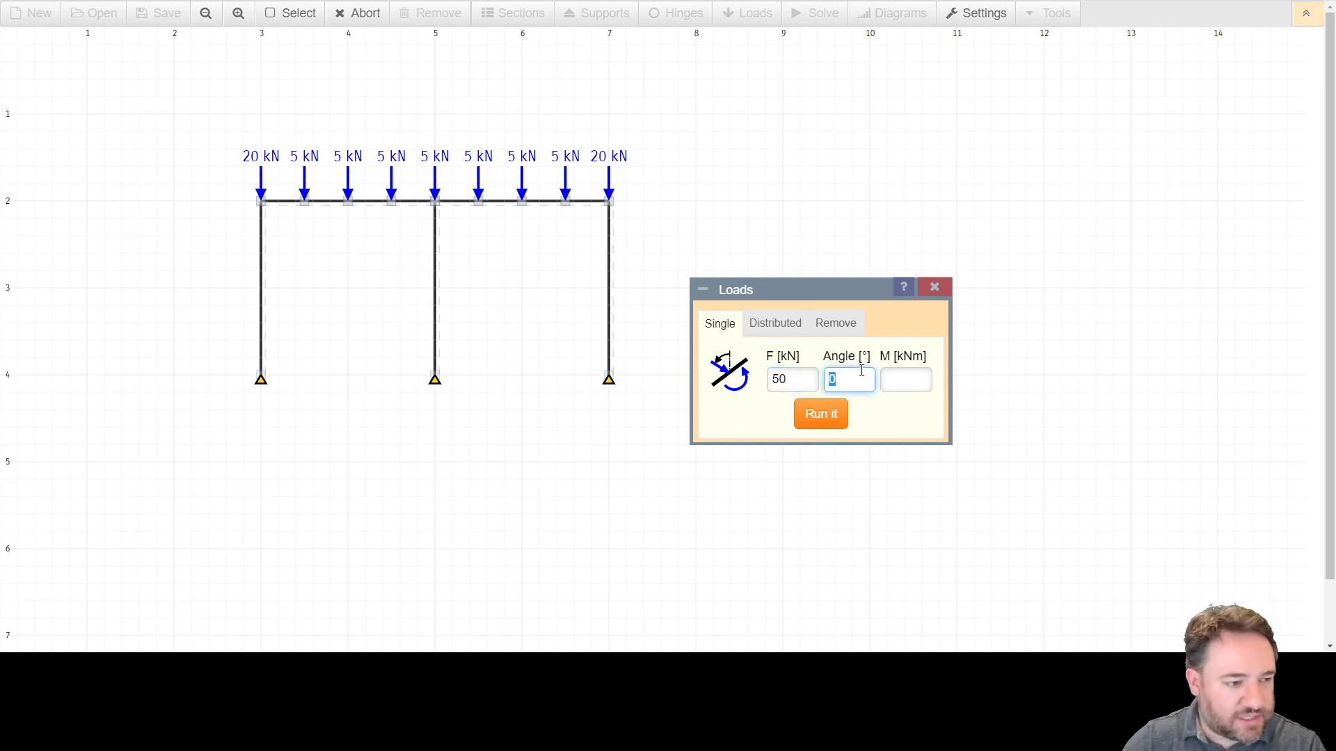
text(90)
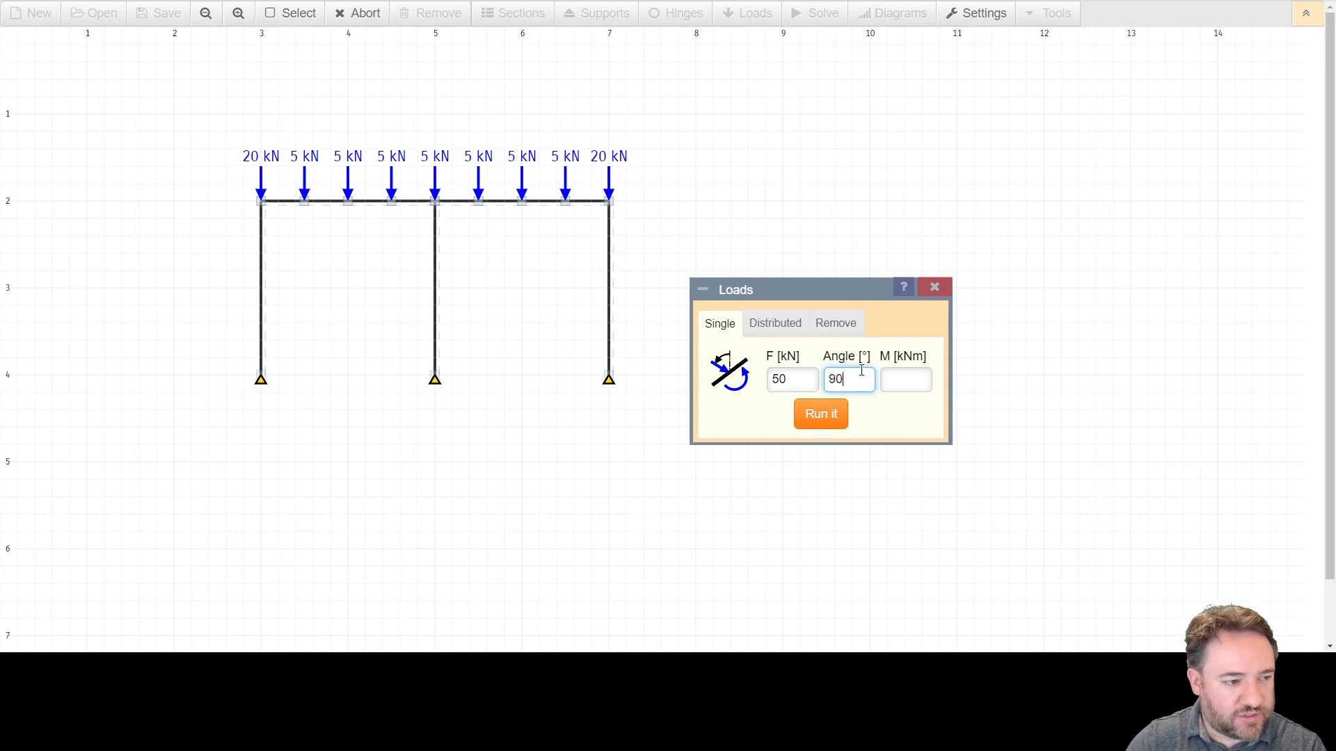
click(821, 413)
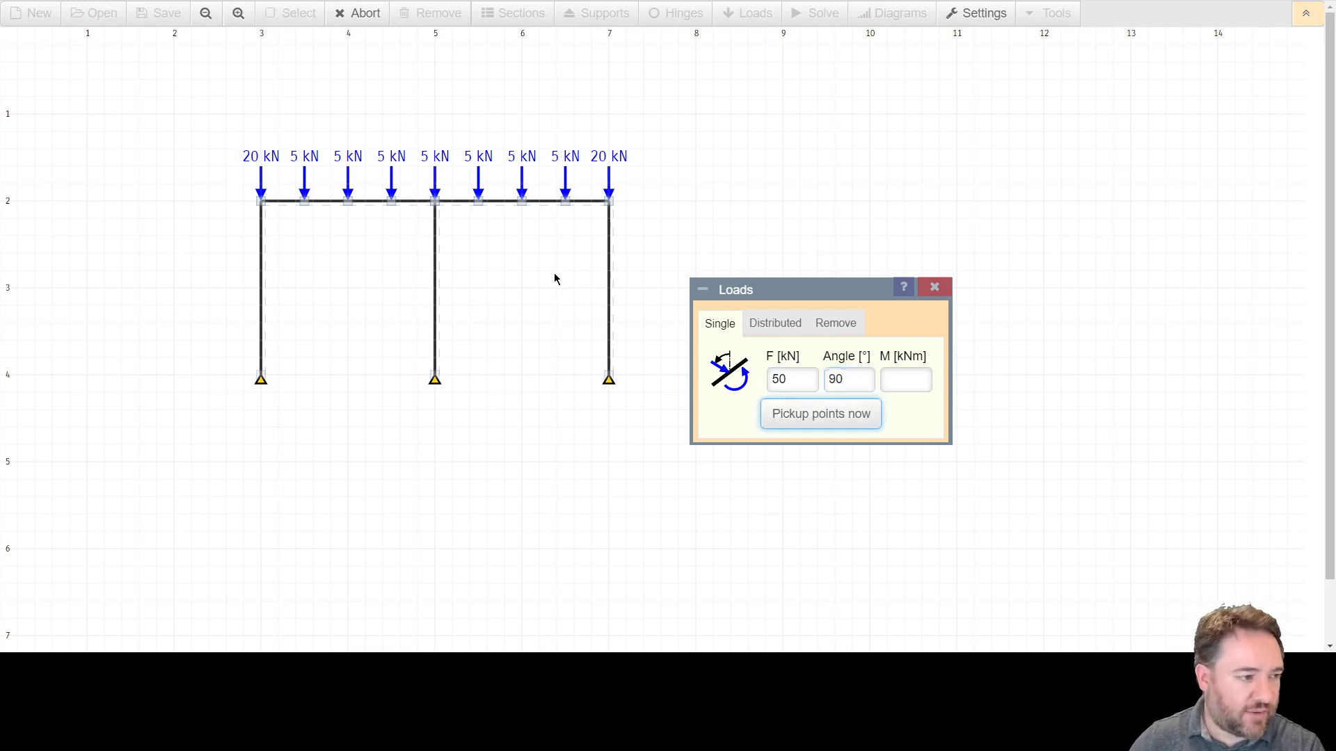
click(435, 202)
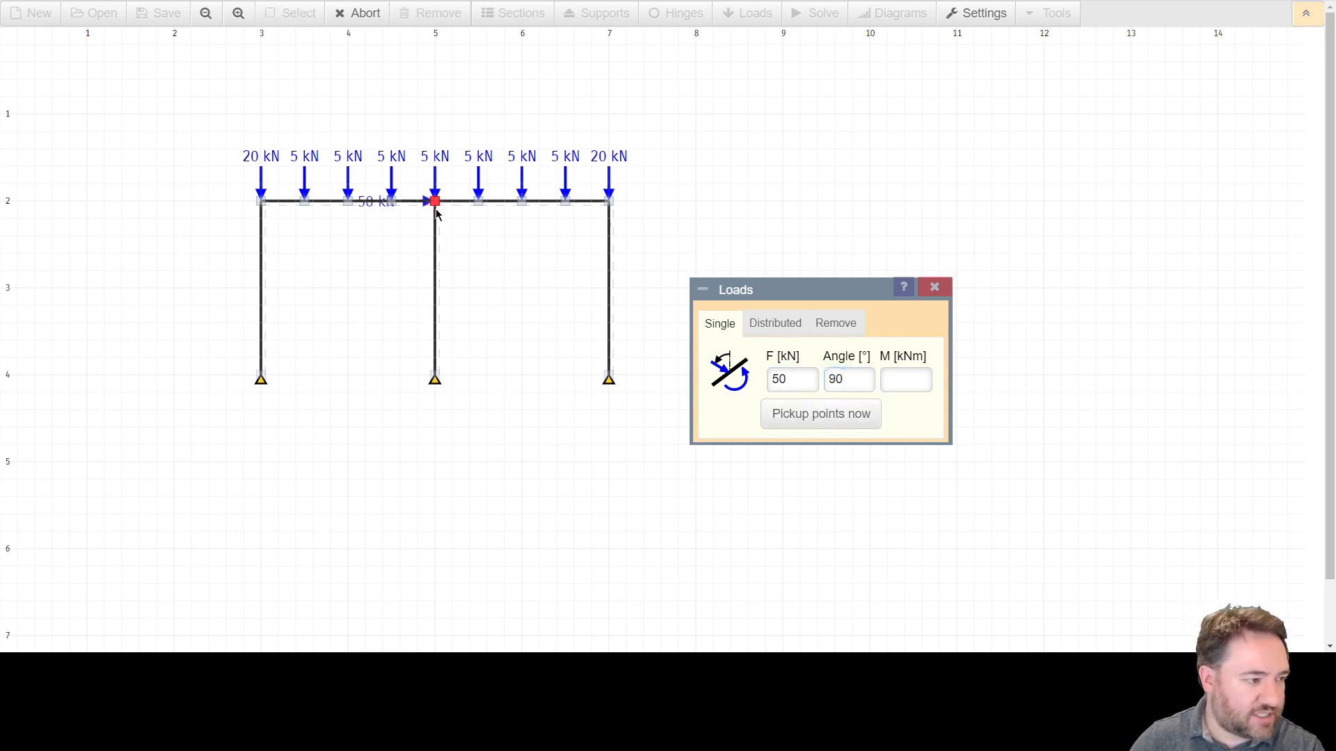
Add the 50 kN horizontal load to the left end node of the top beam, then remove all loads from that node.
click(261, 201)
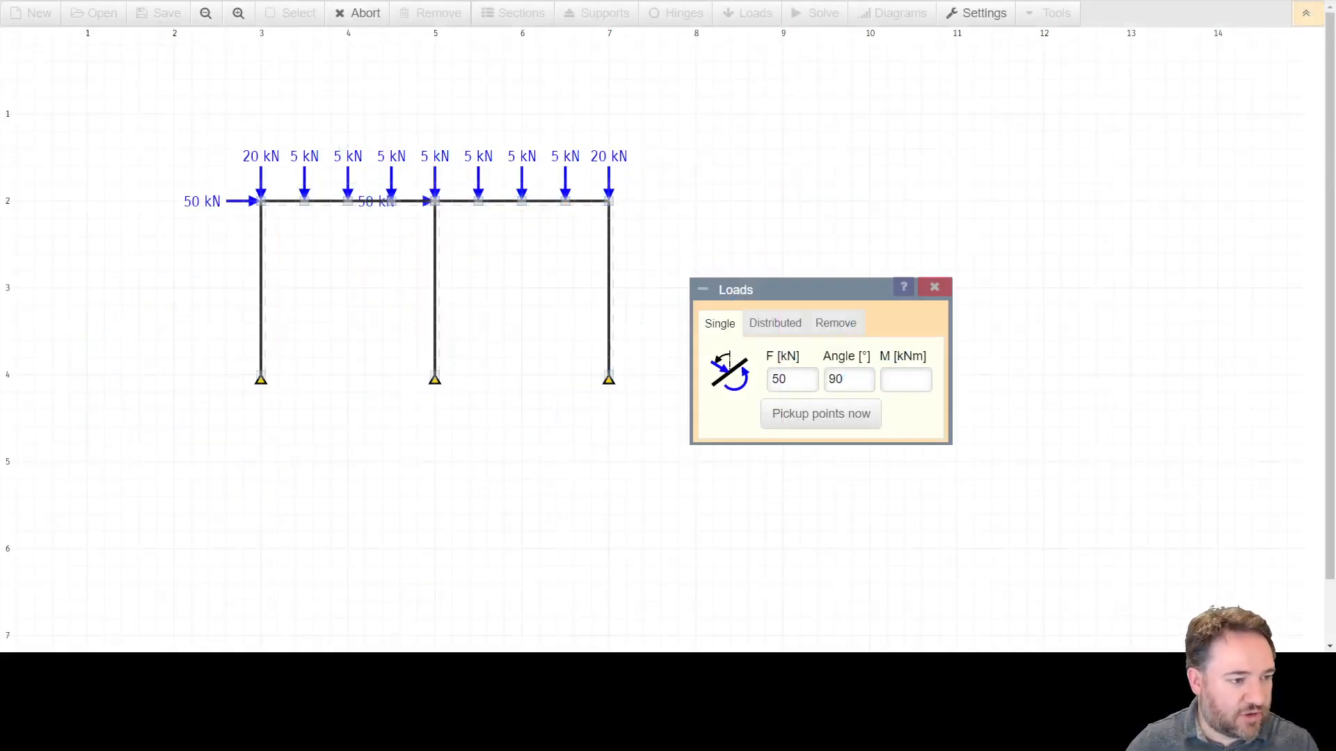
click(804, 424)
click(834, 332)
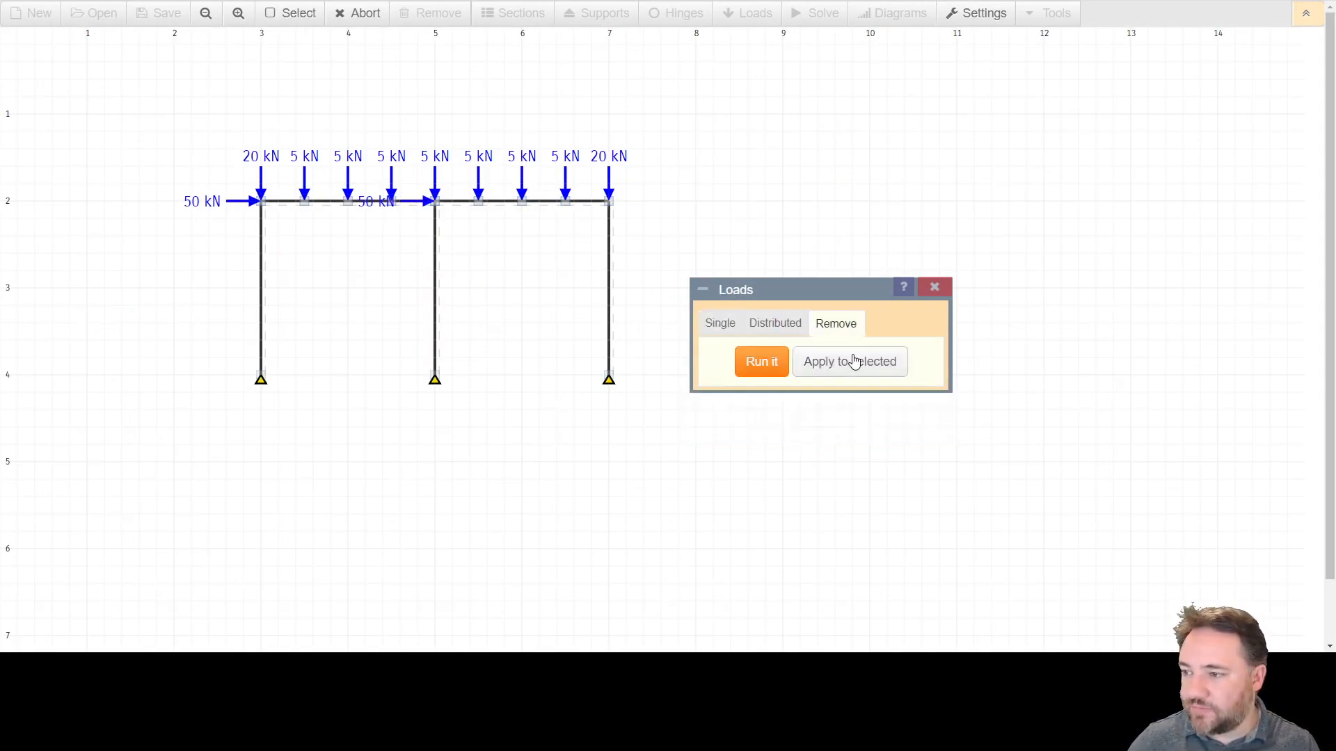
click(759, 374)
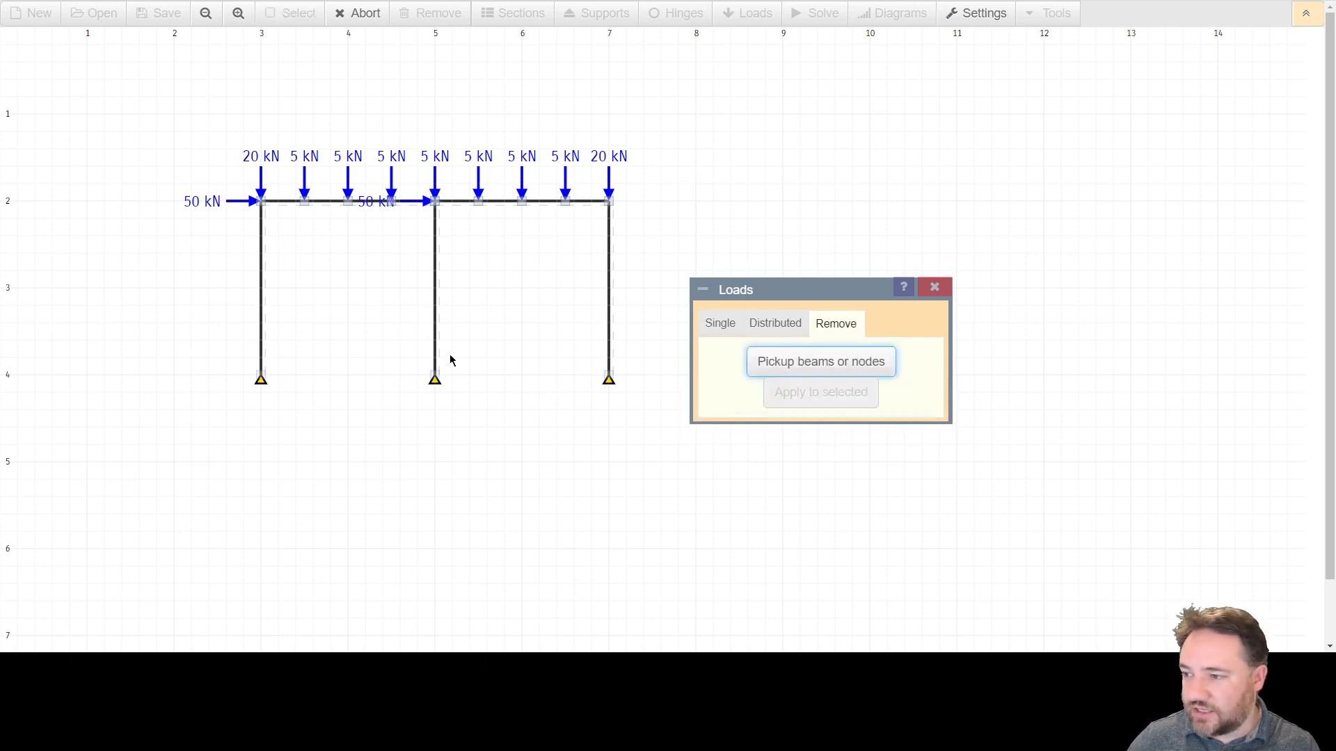
click(262, 202)
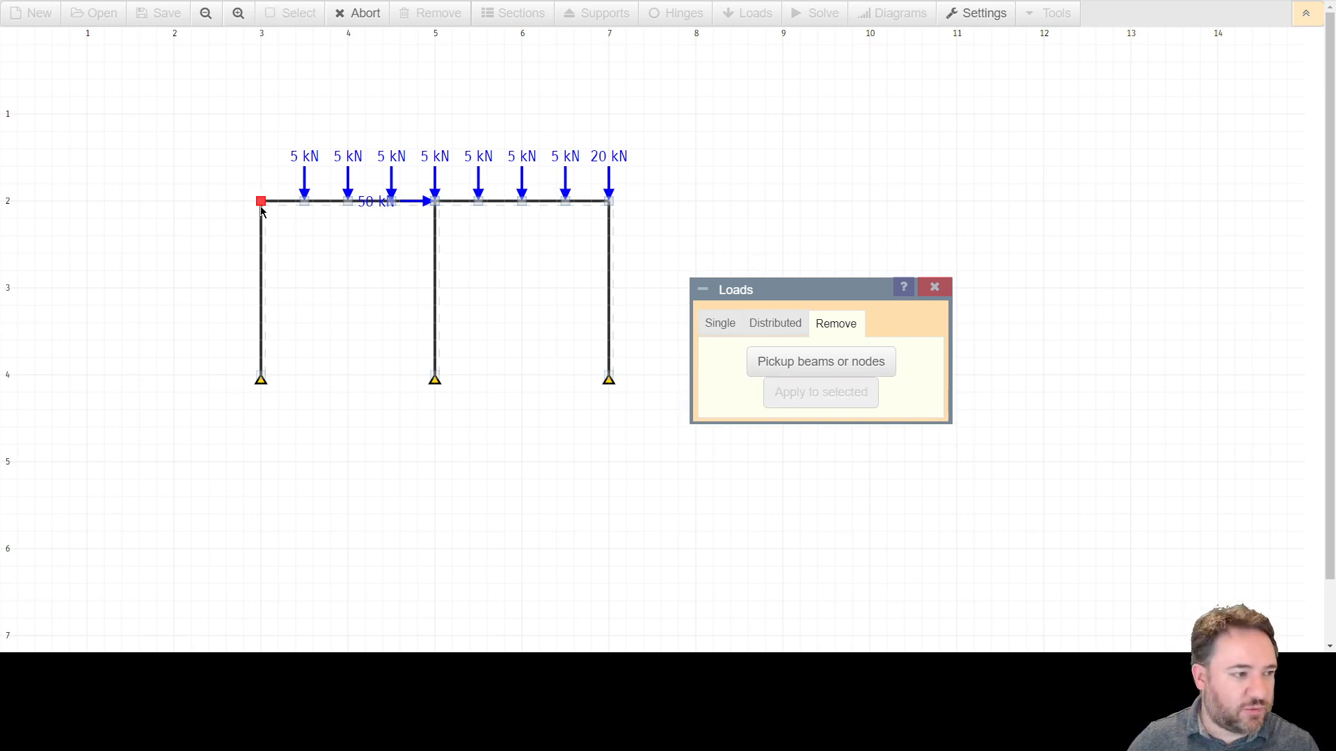
Reapply a 20 kN point load at 0° to the left end node of the top beam and close the Loads dialog.
click(724, 323)
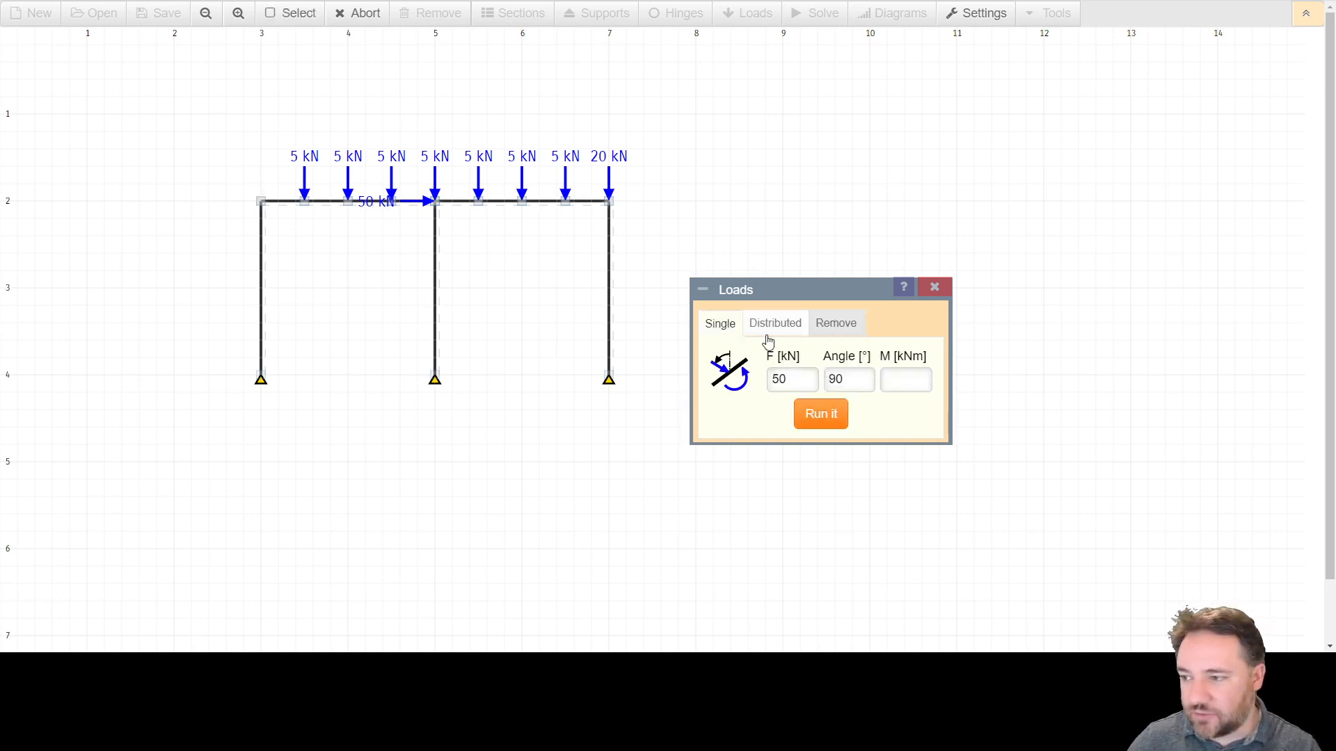
click(796, 376)
double_click(792, 375)
text(20)
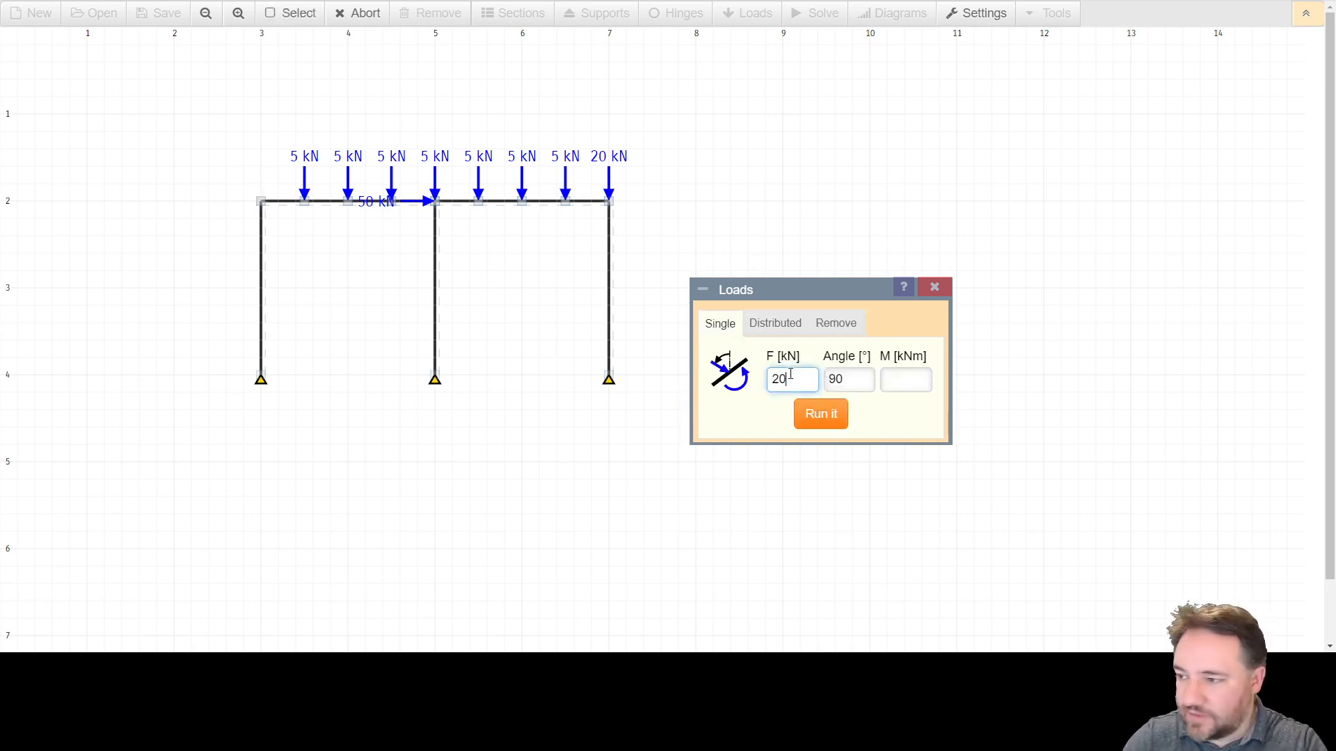
key(Tab)
text(0)
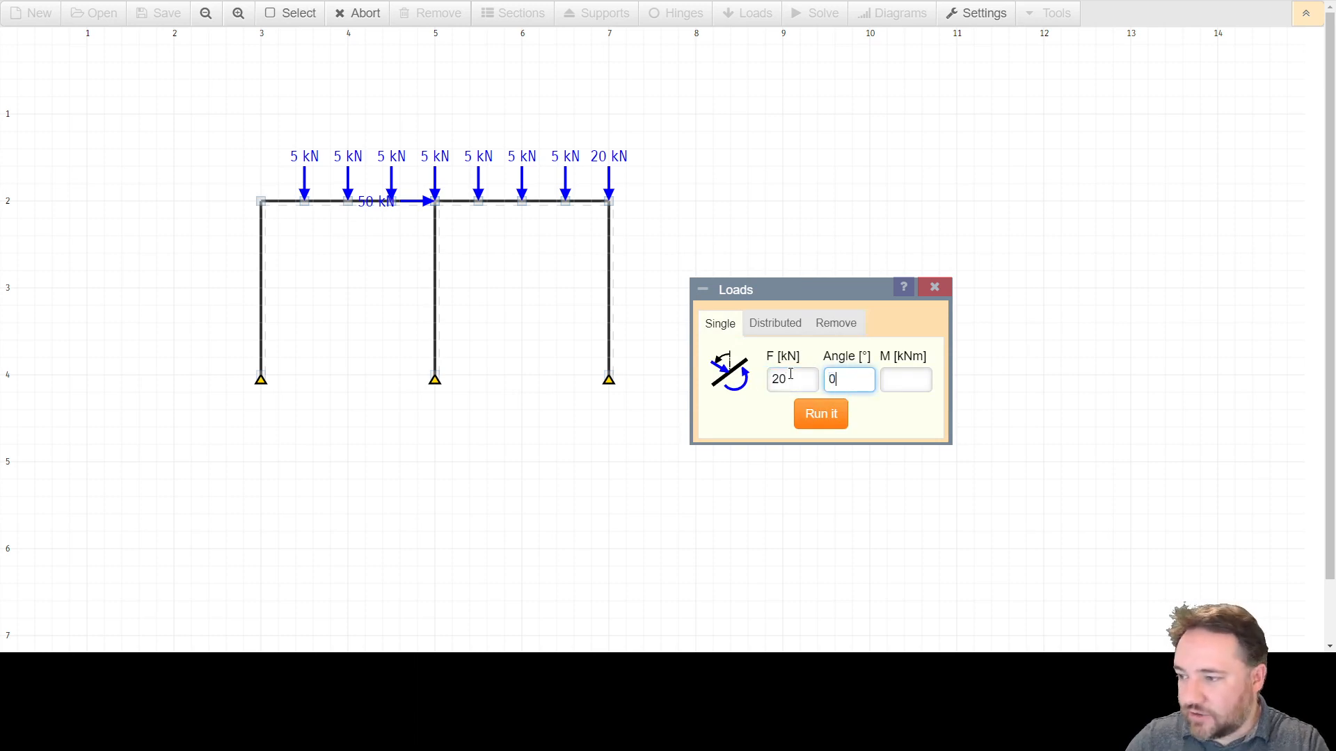
click(823, 419)
click(260, 201)
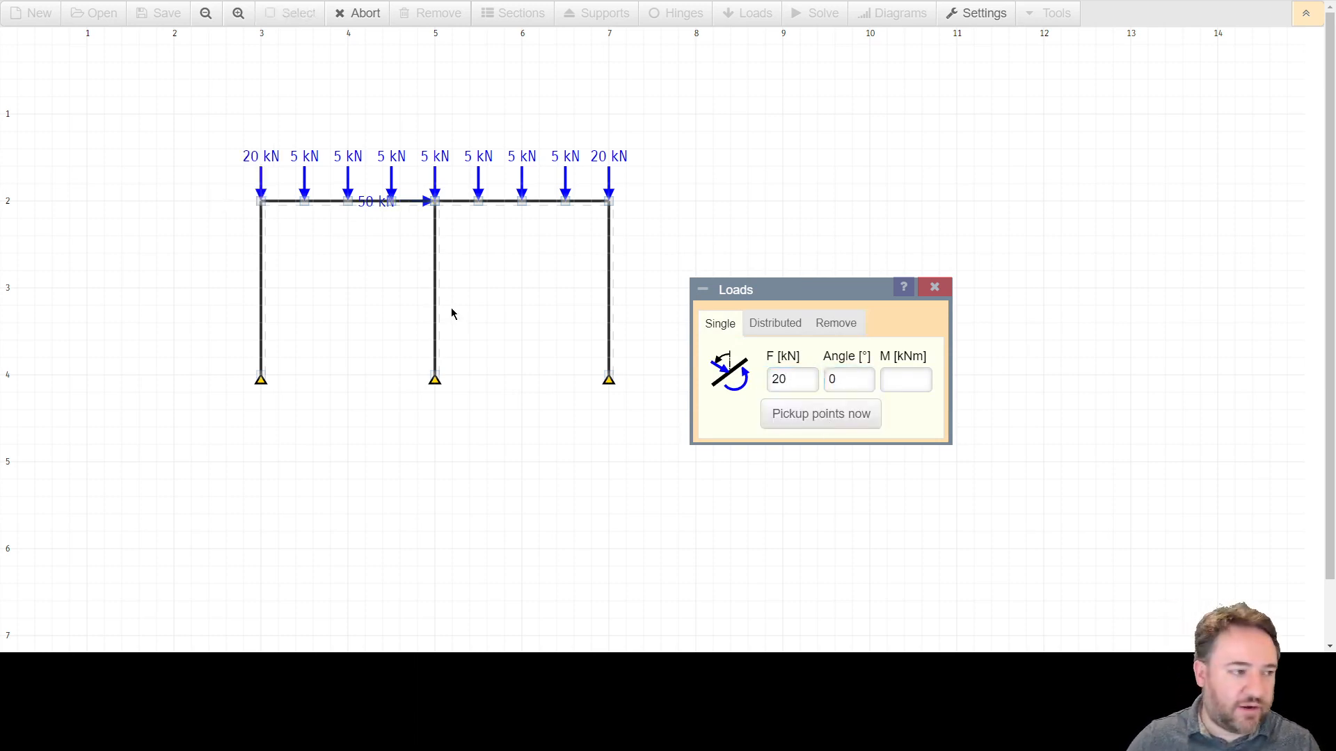
click(942, 295)
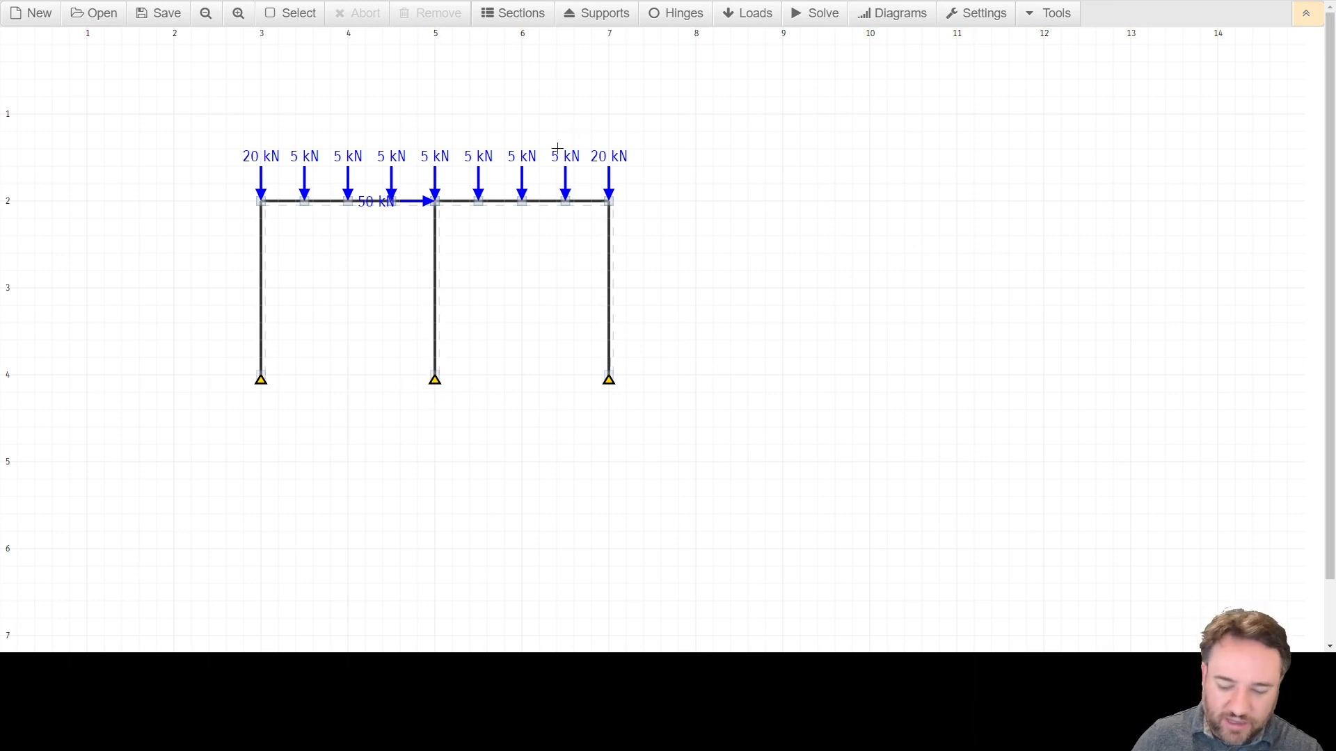
Solve the frame for its support reactions.
click(819, 17)
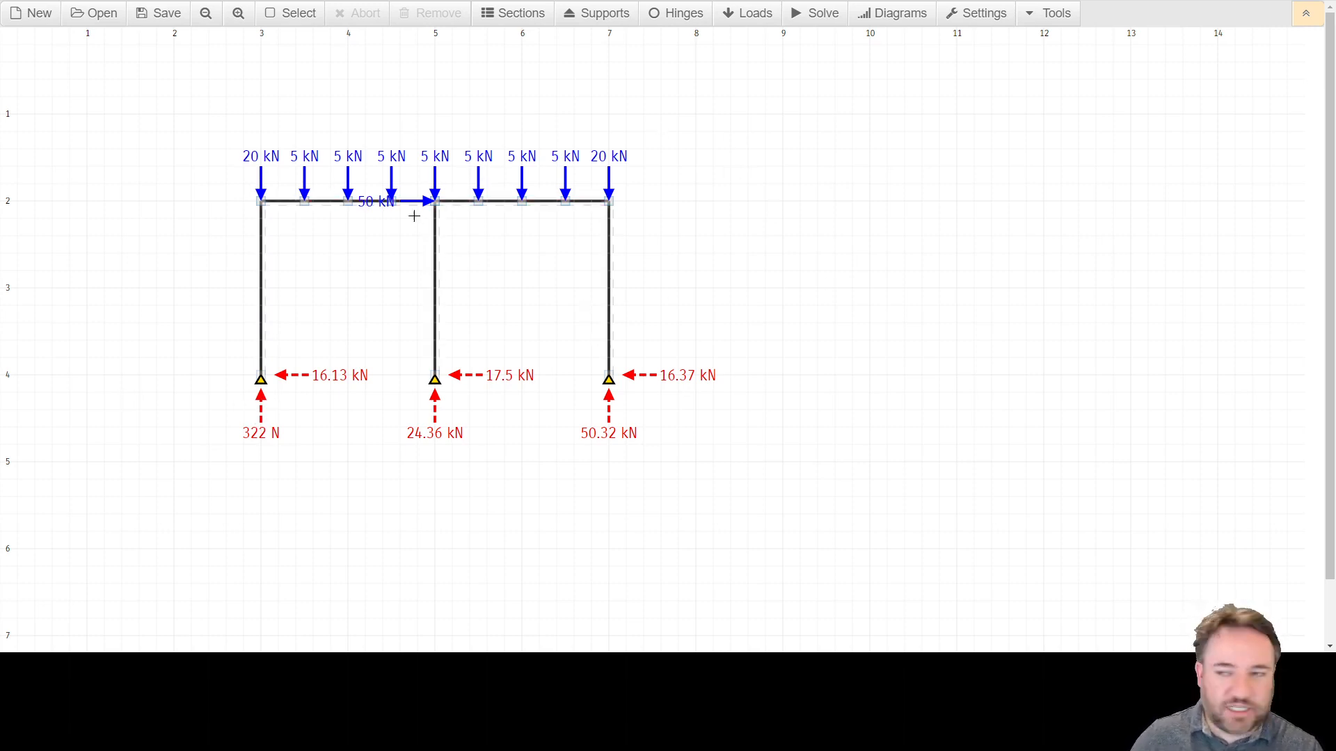
click(238, 15)
scroll(596, 298, down, 3)
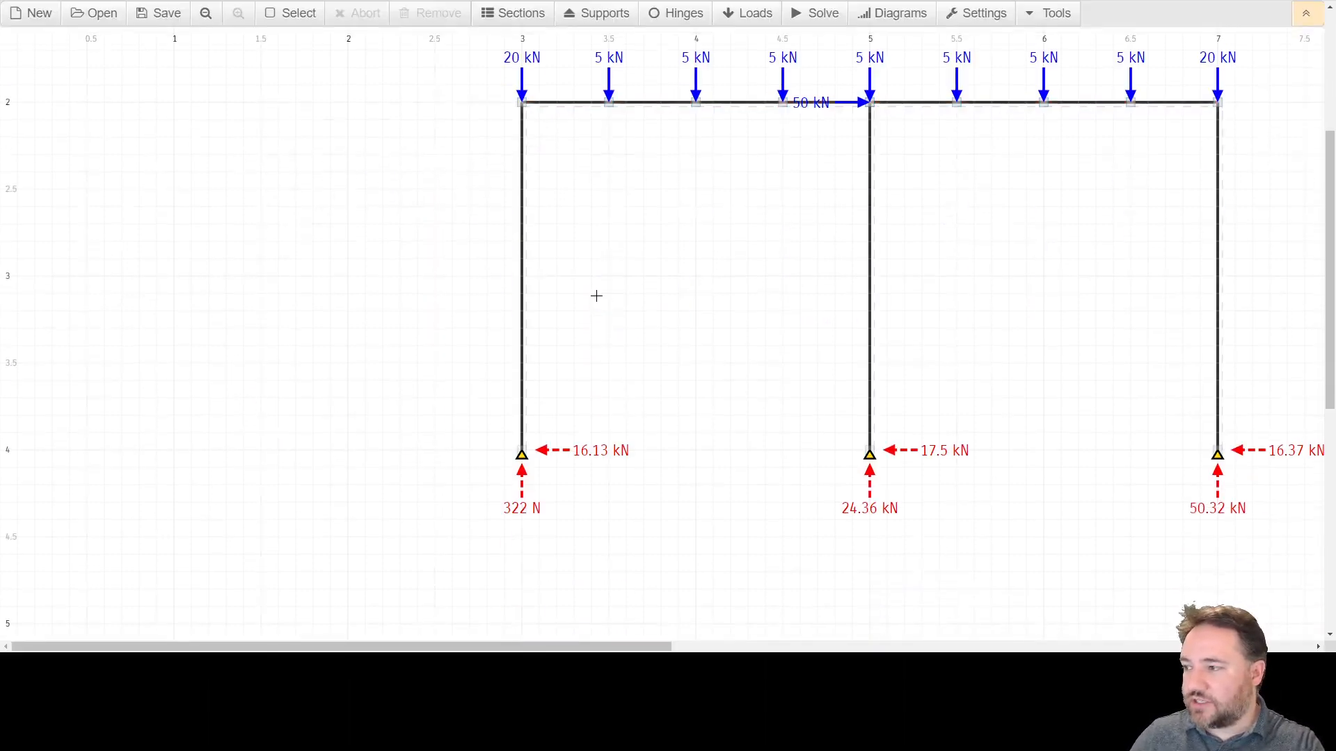
drag(634, 647, 802, 647)
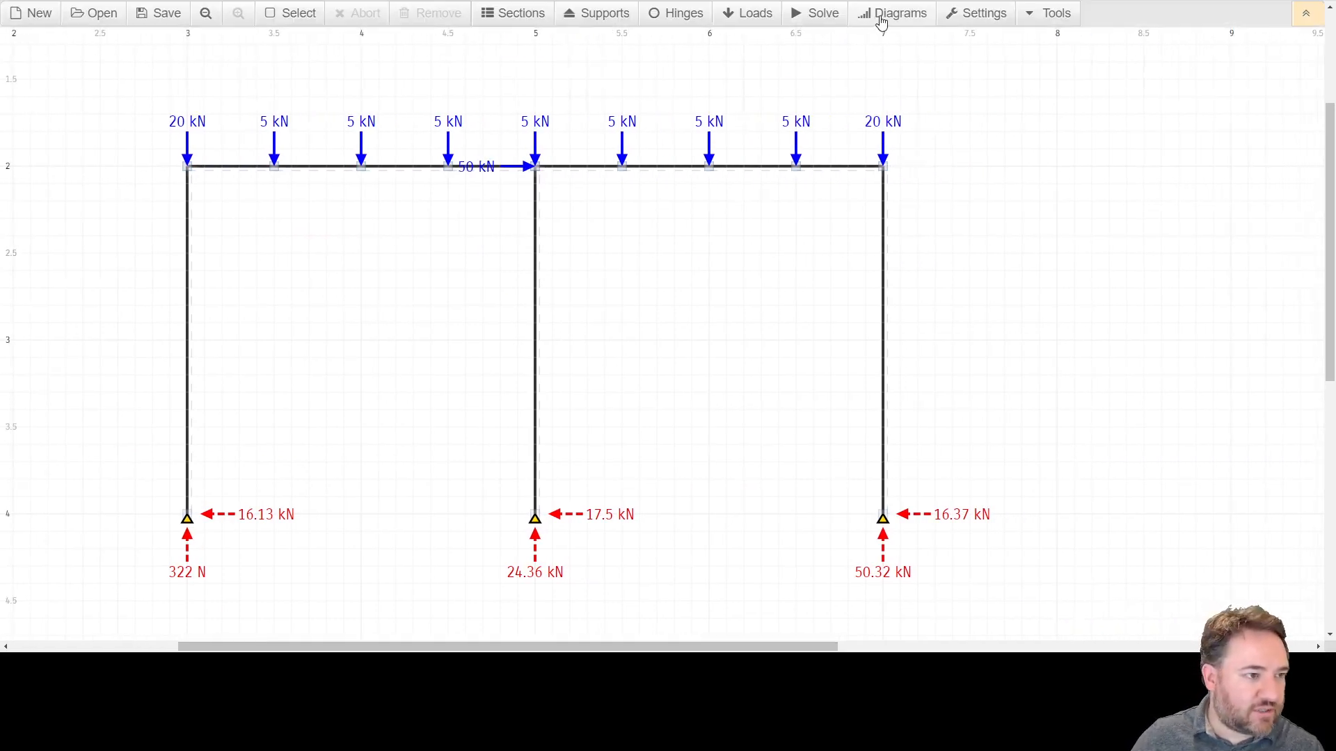
Show the bending moment diagram and hide the deflected shape.
click(882, 21)
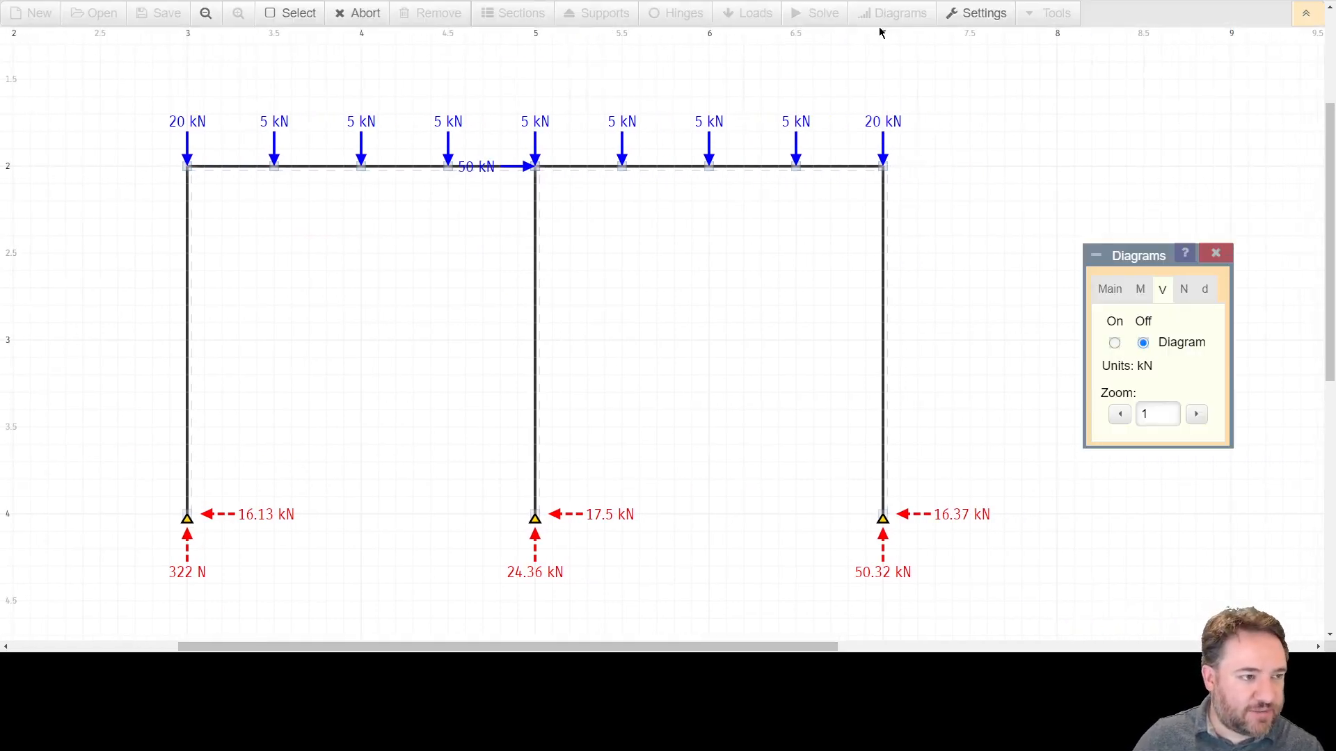
click(1112, 295)
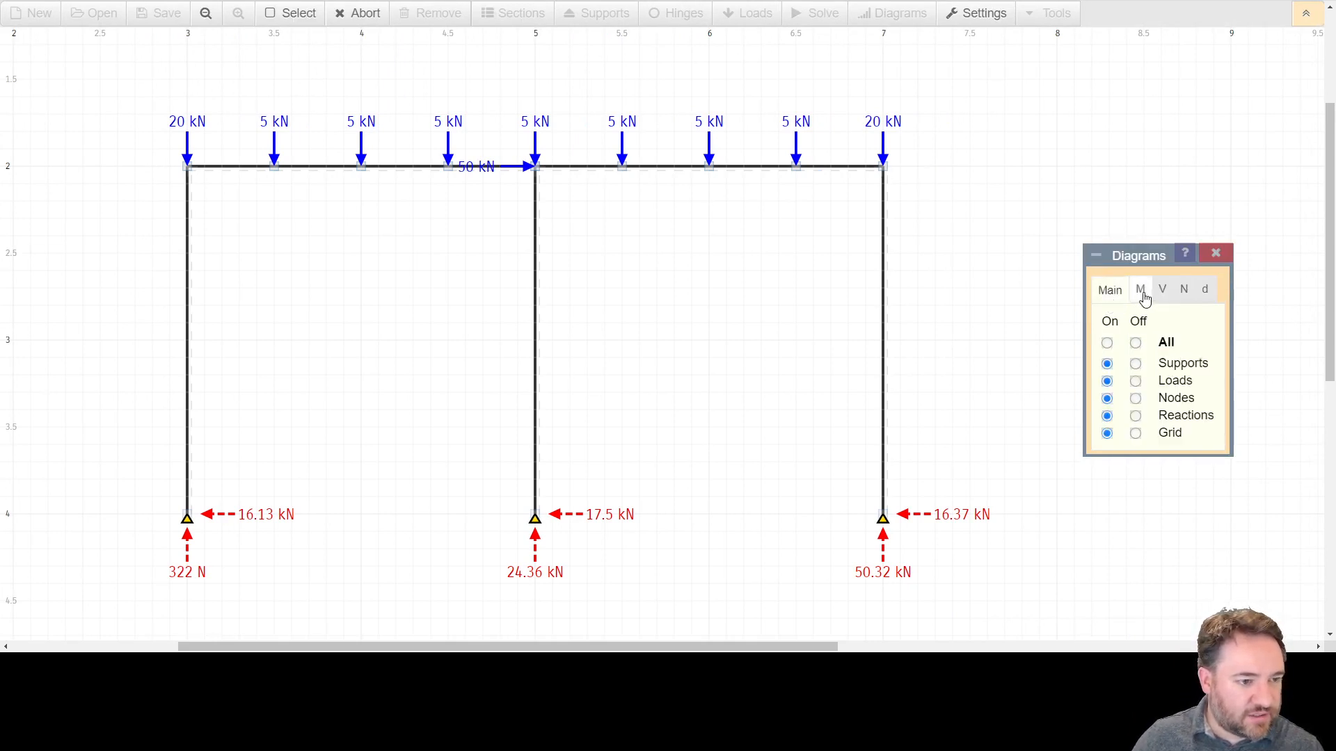
click(1142, 290)
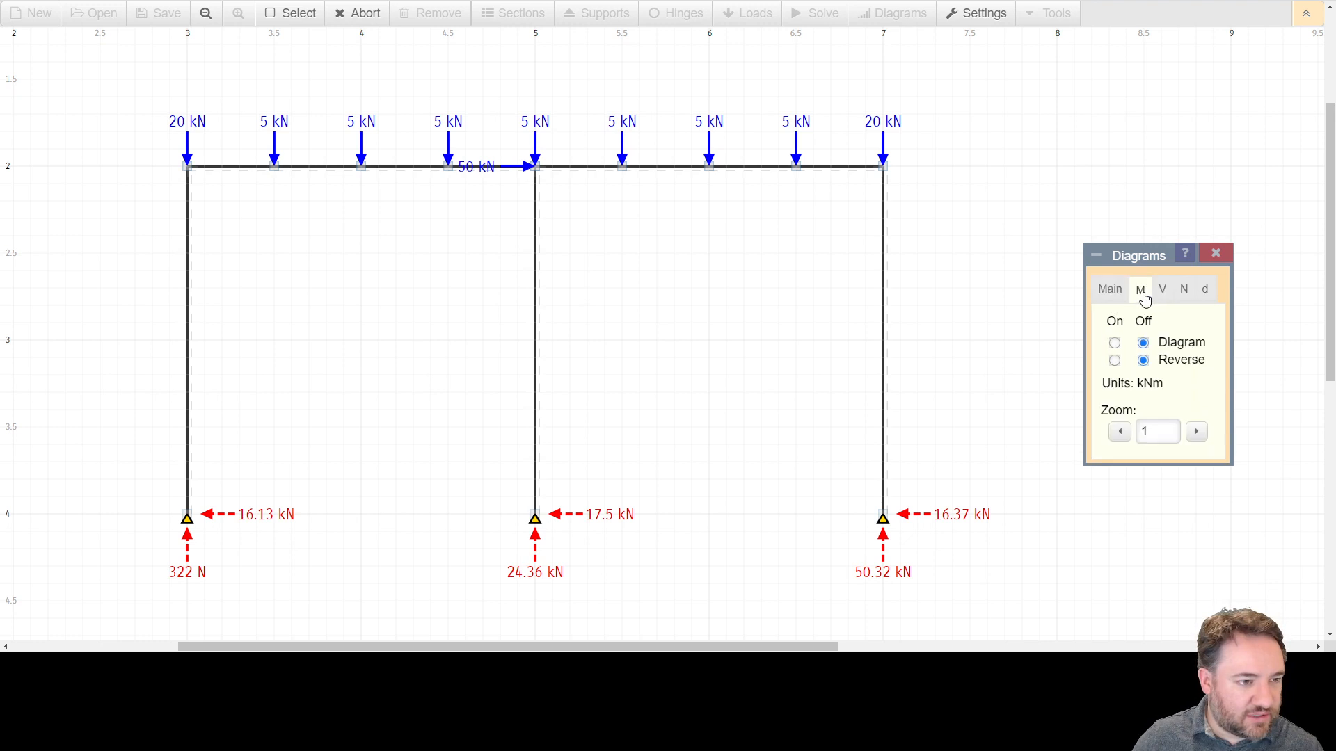
click(1115, 344)
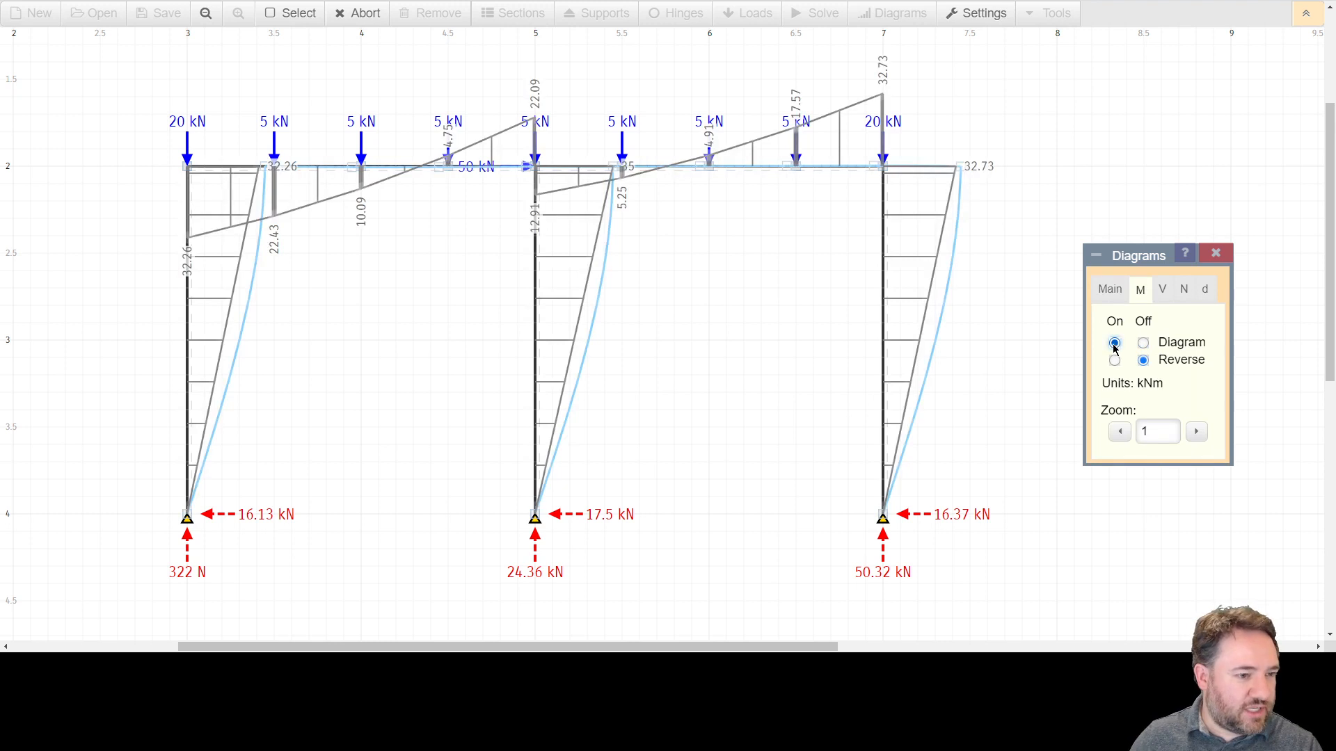
click(1206, 292)
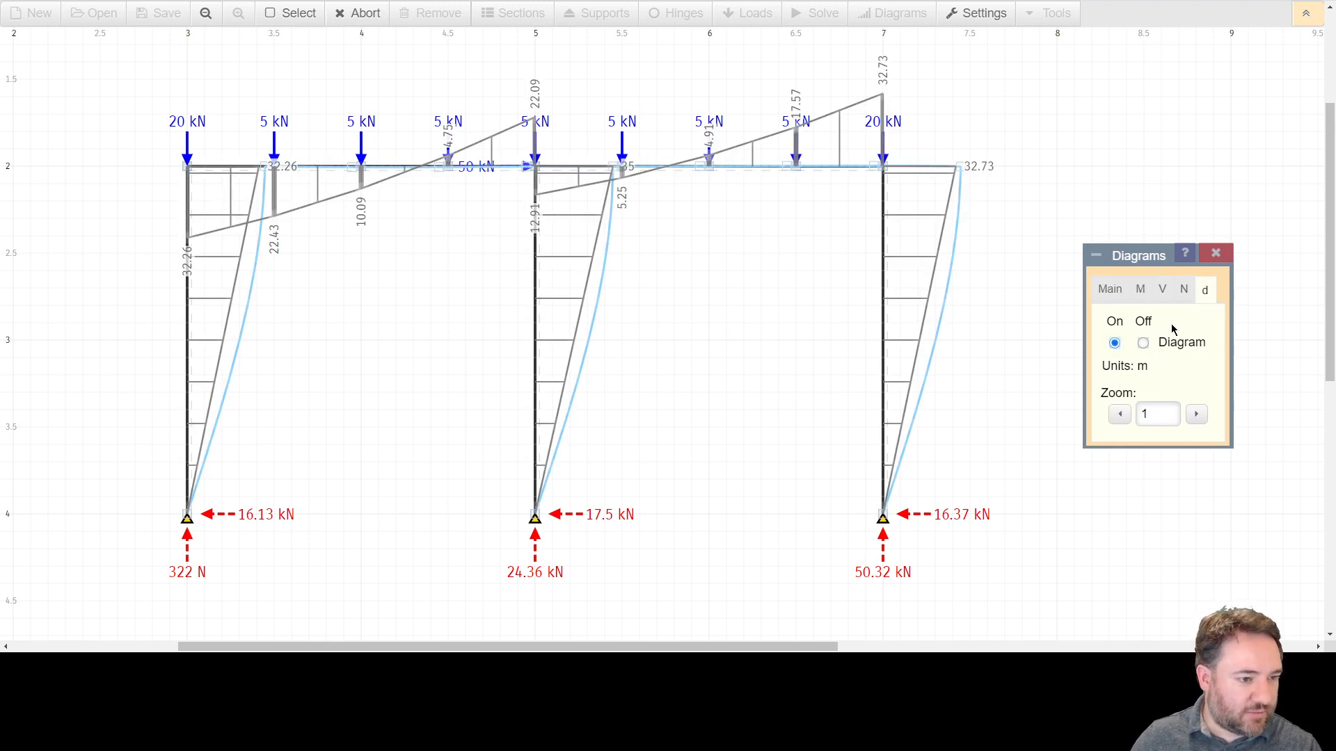
click(1142, 343)
Select the left column and toggle the deflected shape on and off.
click(1139, 295)
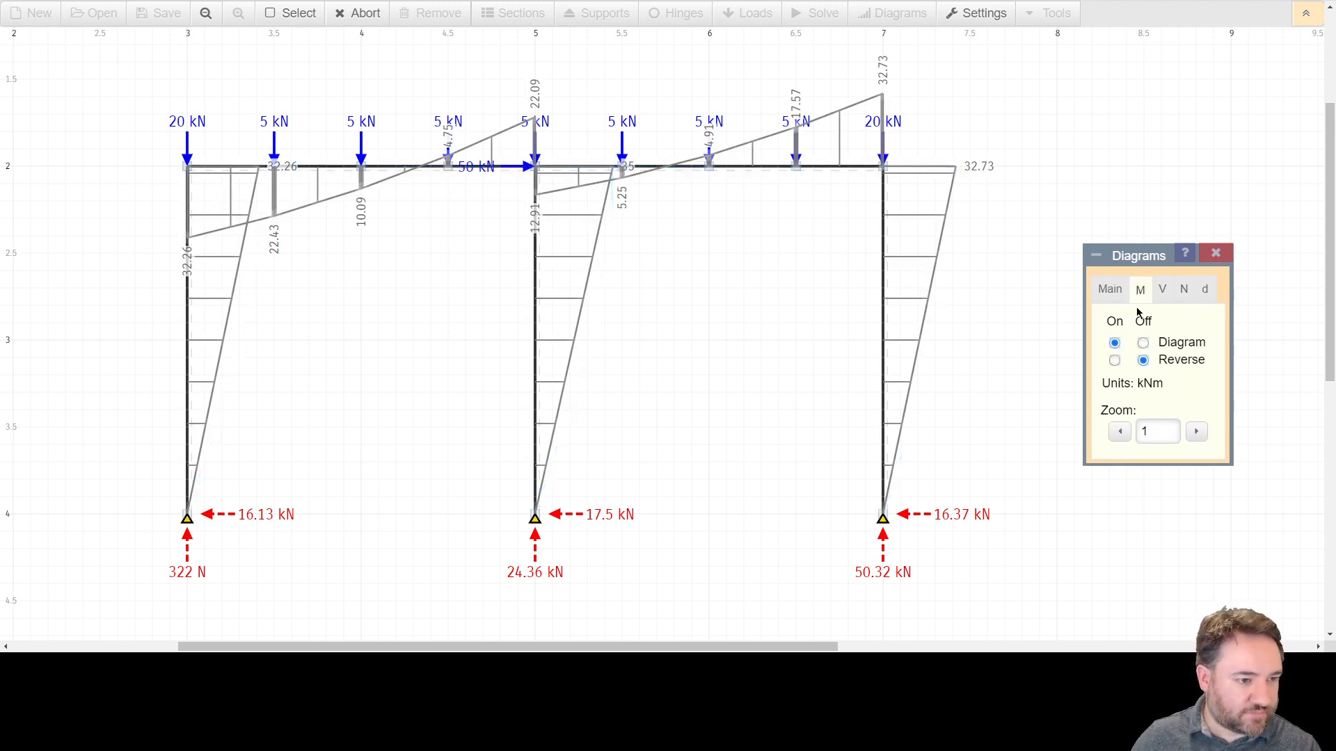
click(192, 237)
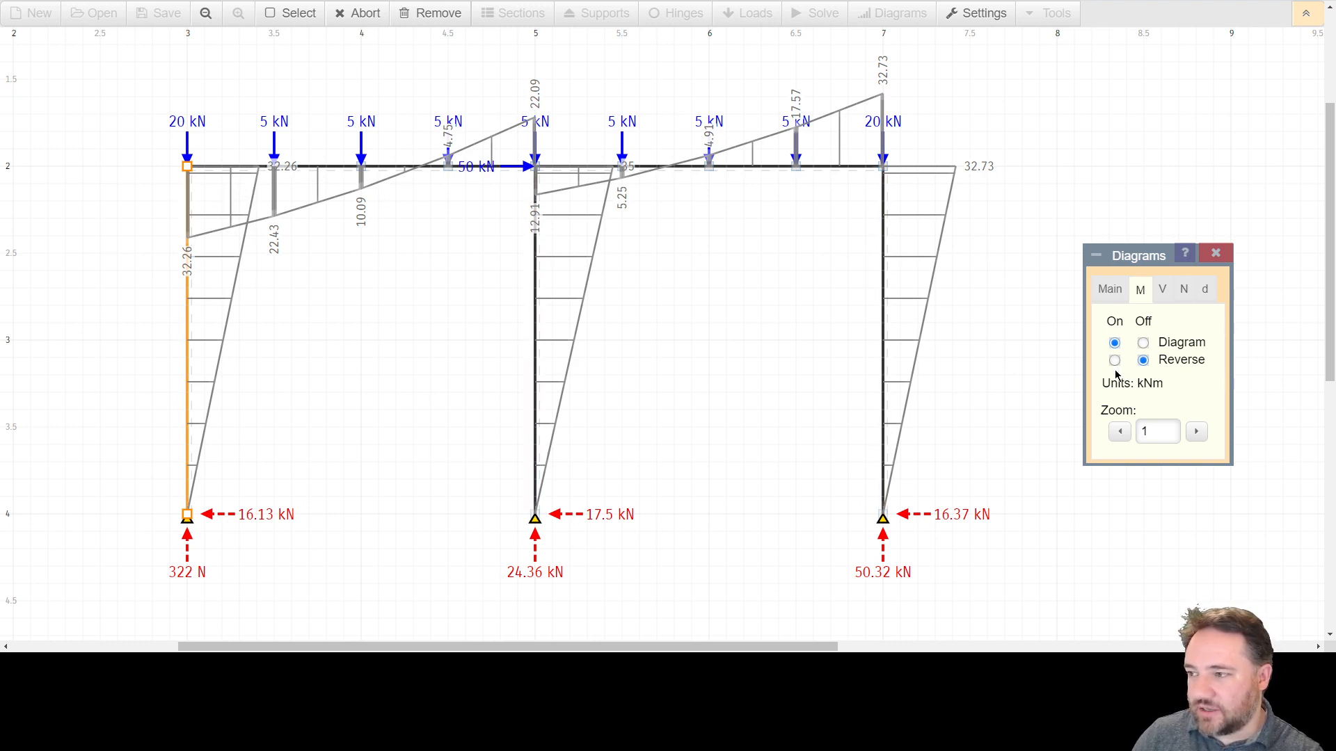
click(1205, 290)
click(1114, 343)
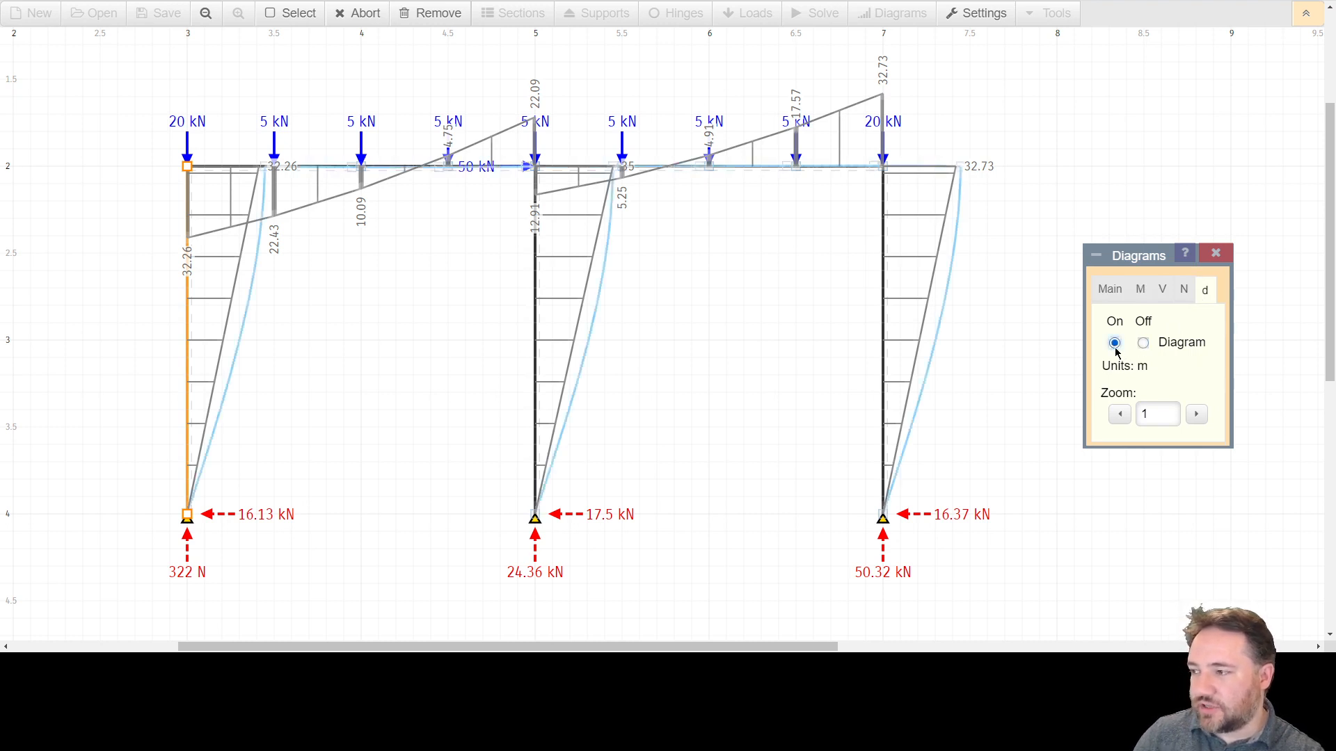
click(1143, 343)
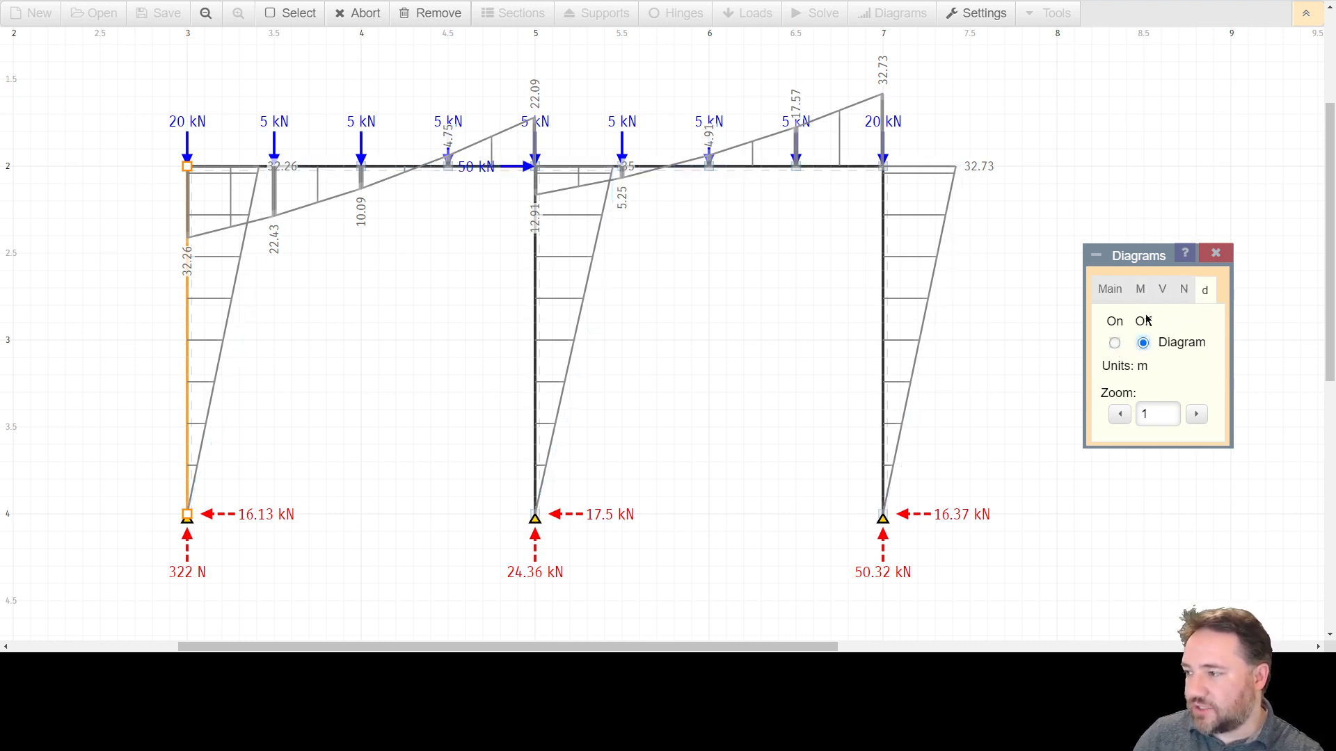
Reverse the bending moment diagram and switch it back, then hide the moment diagram.
click(1139, 290)
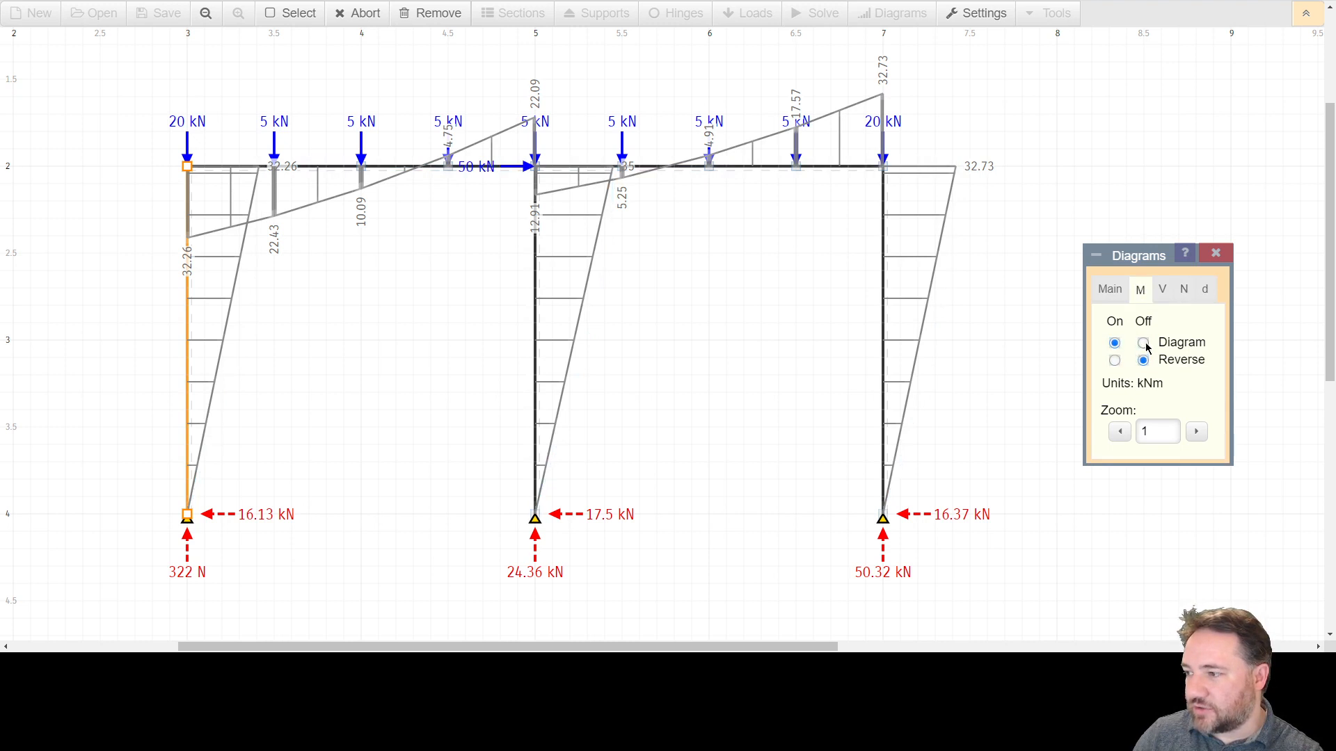
click(1115, 360)
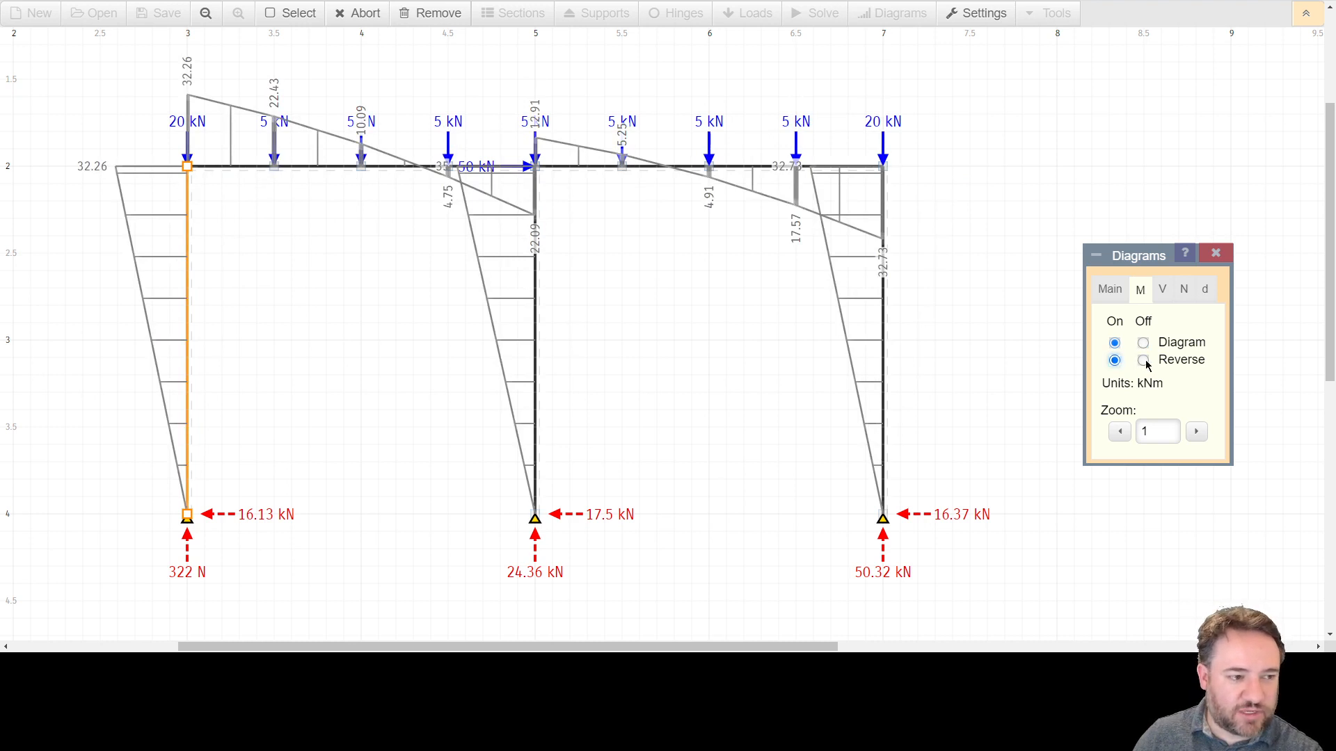
click(1143, 360)
click(1143, 342)
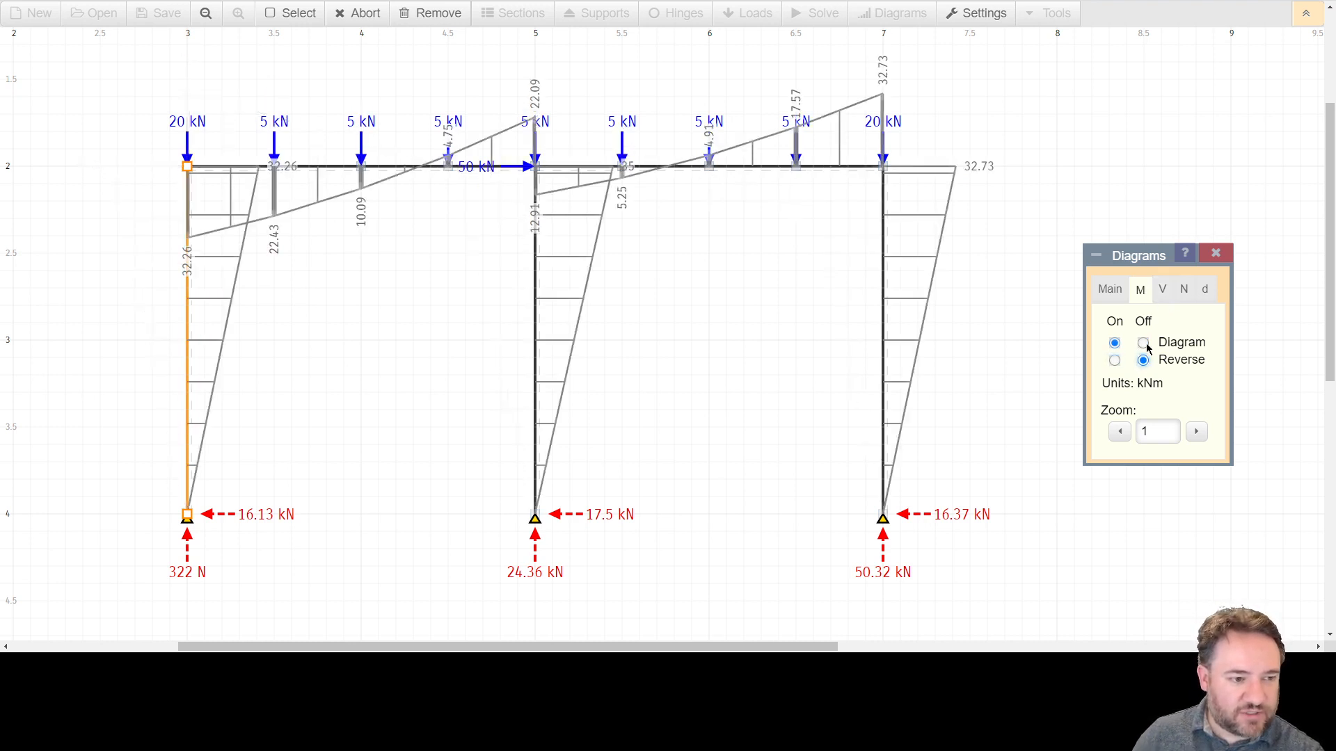
Show and then hide the shear force diagram.
click(1160, 293)
click(1115, 343)
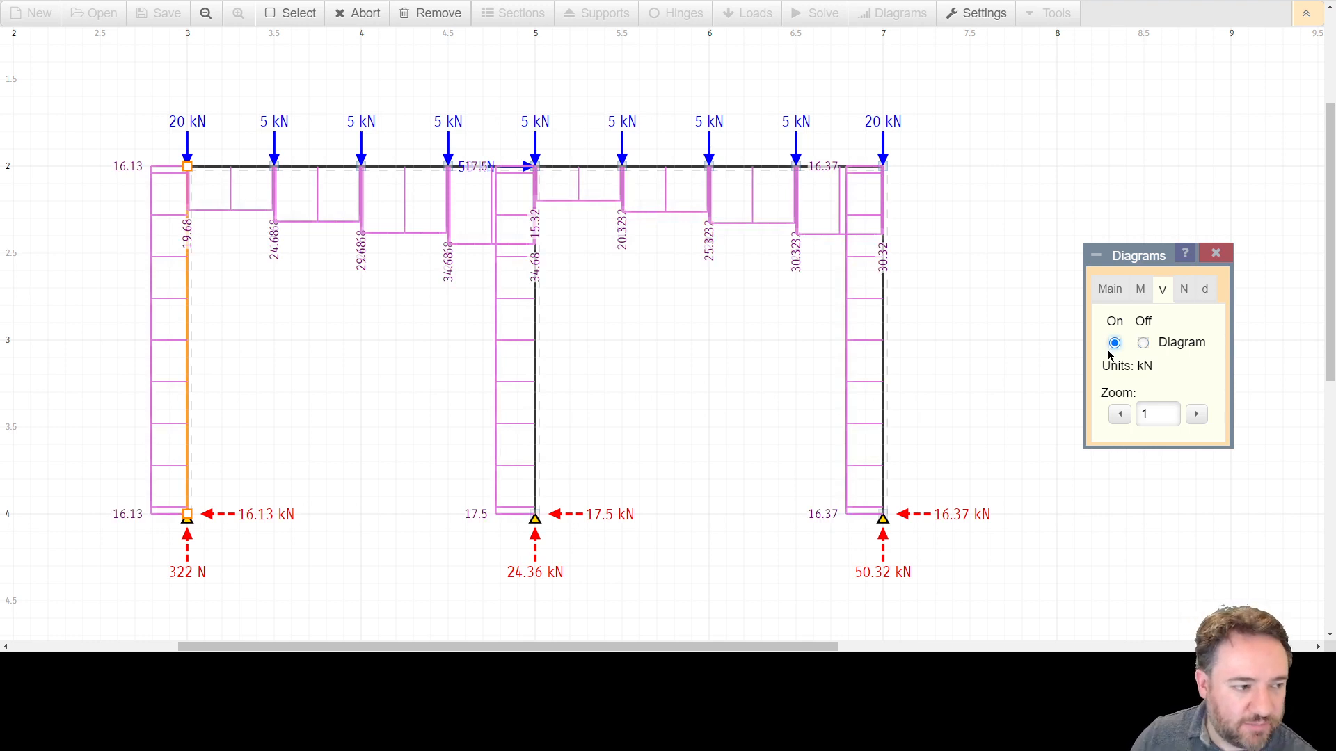
click(1143, 343)
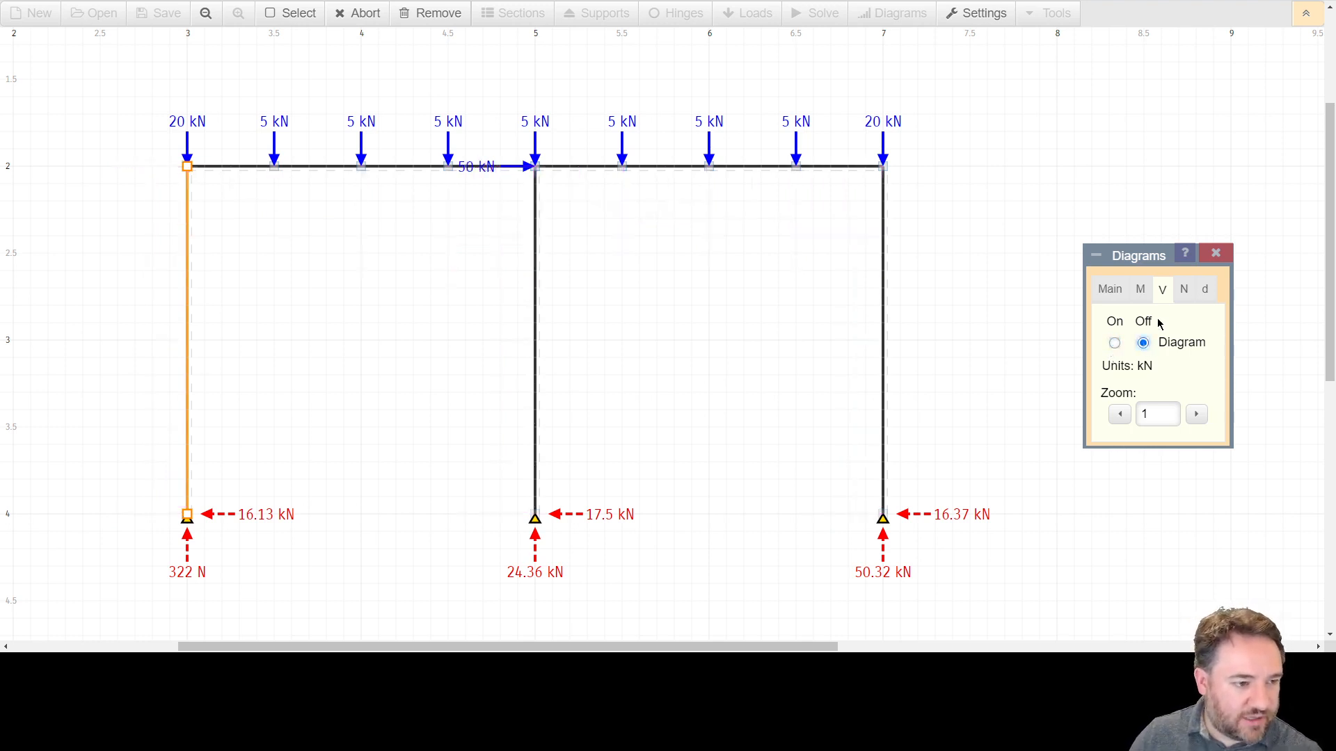
Show and then hide the axial force diagram.
click(1181, 297)
click(1115, 345)
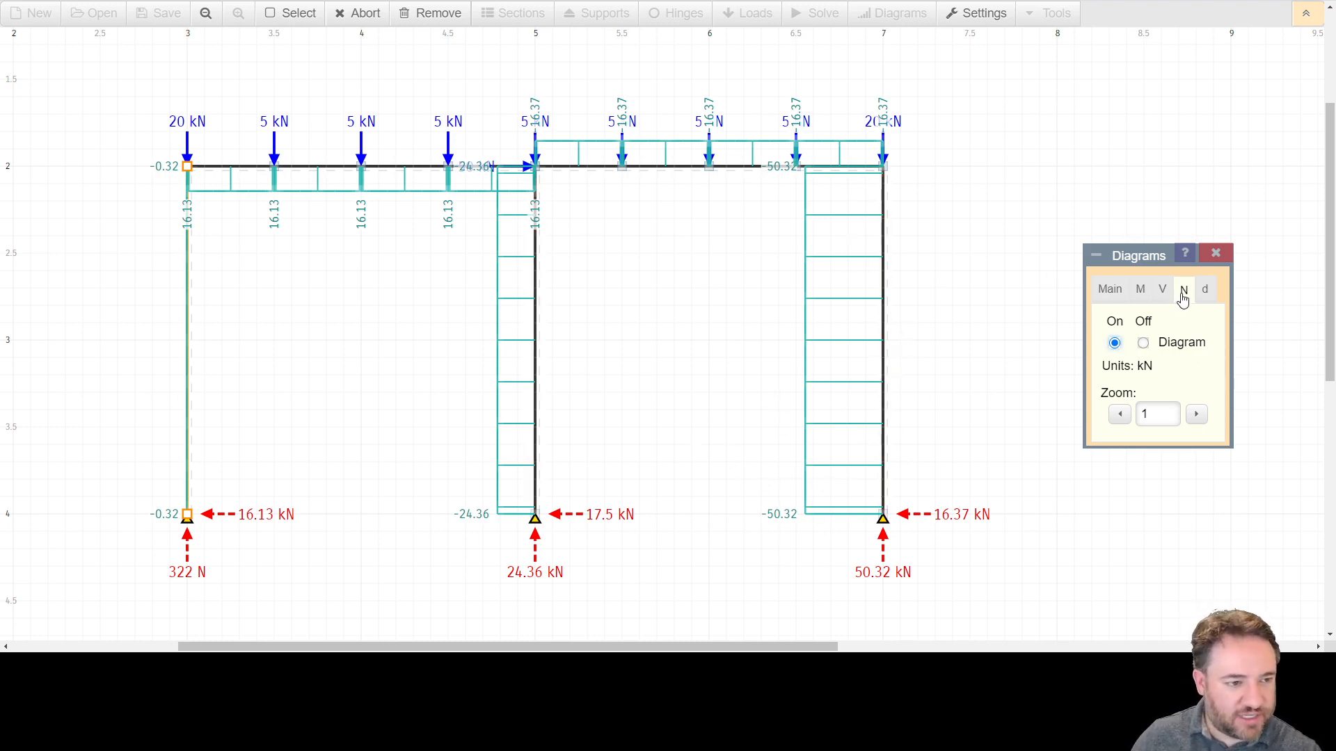
click(1143, 344)
click(1205, 289)
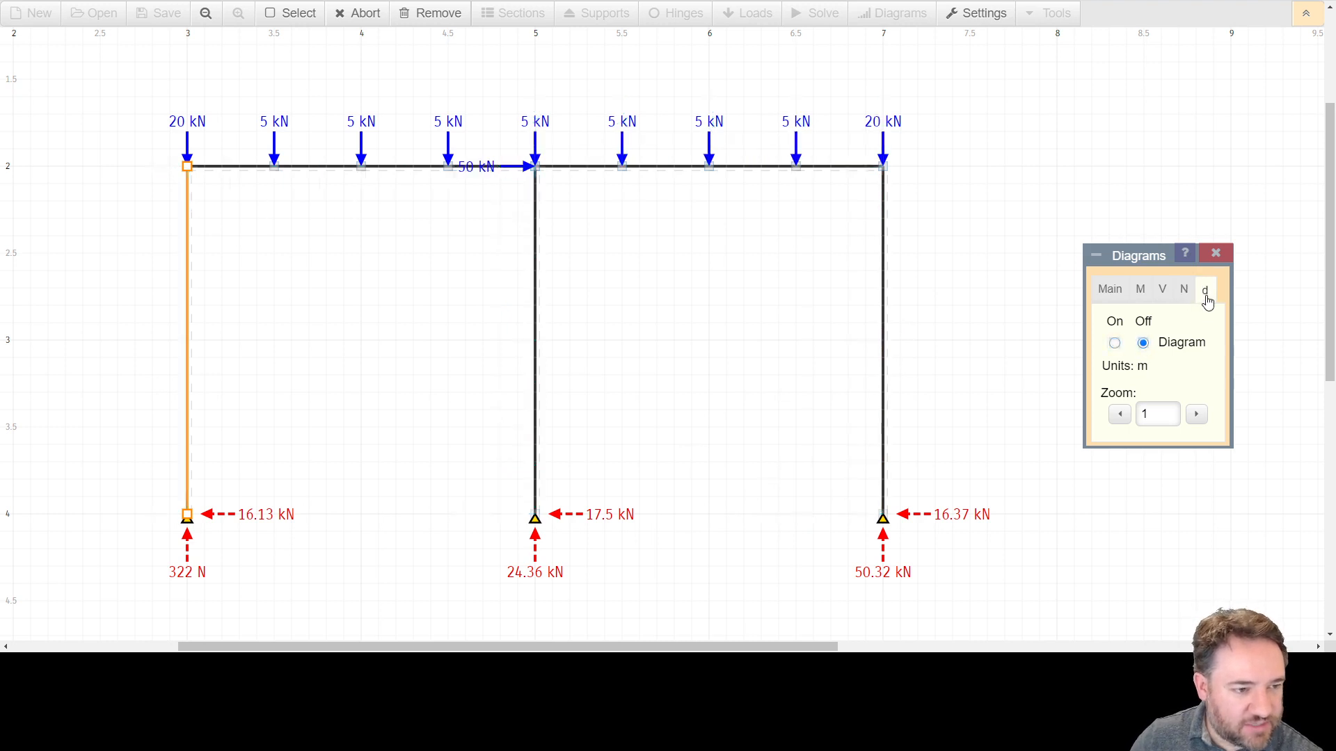
Turn on the deflected shape diagram.
click(1115, 344)
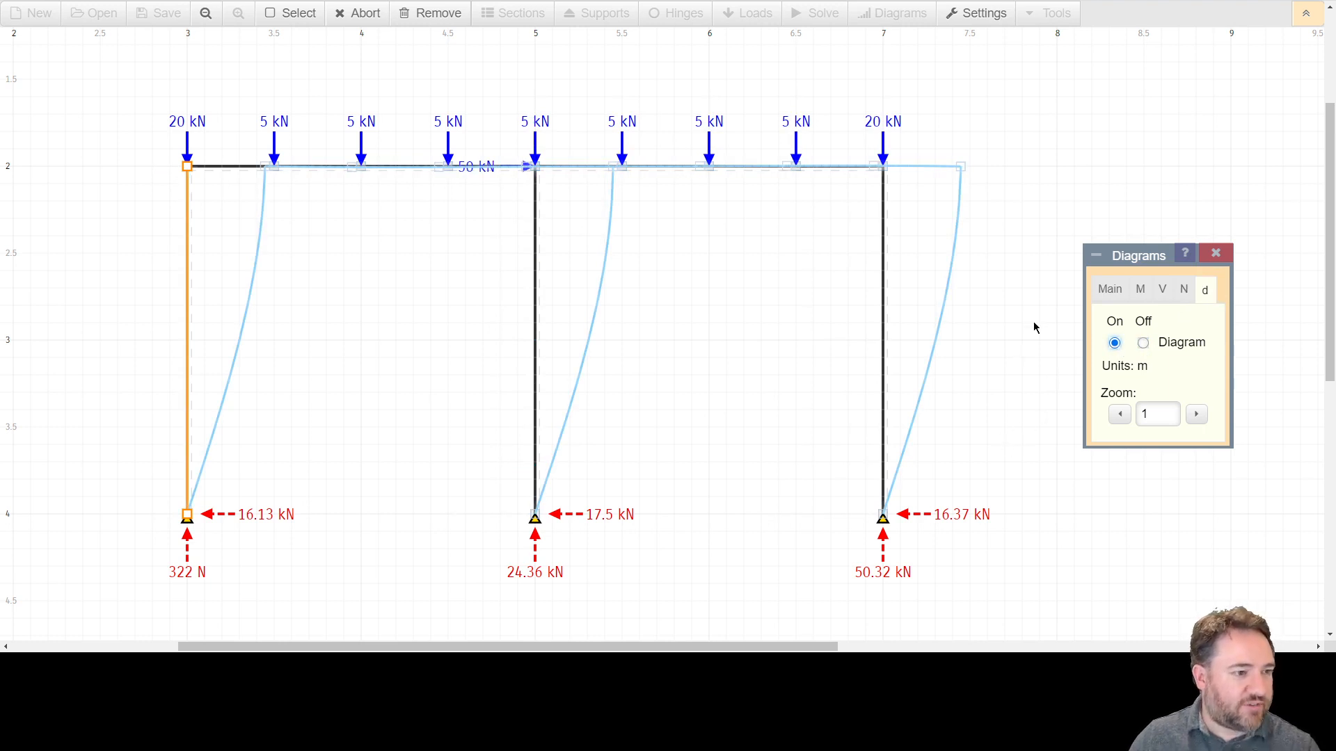
mouse_move(960, 166)
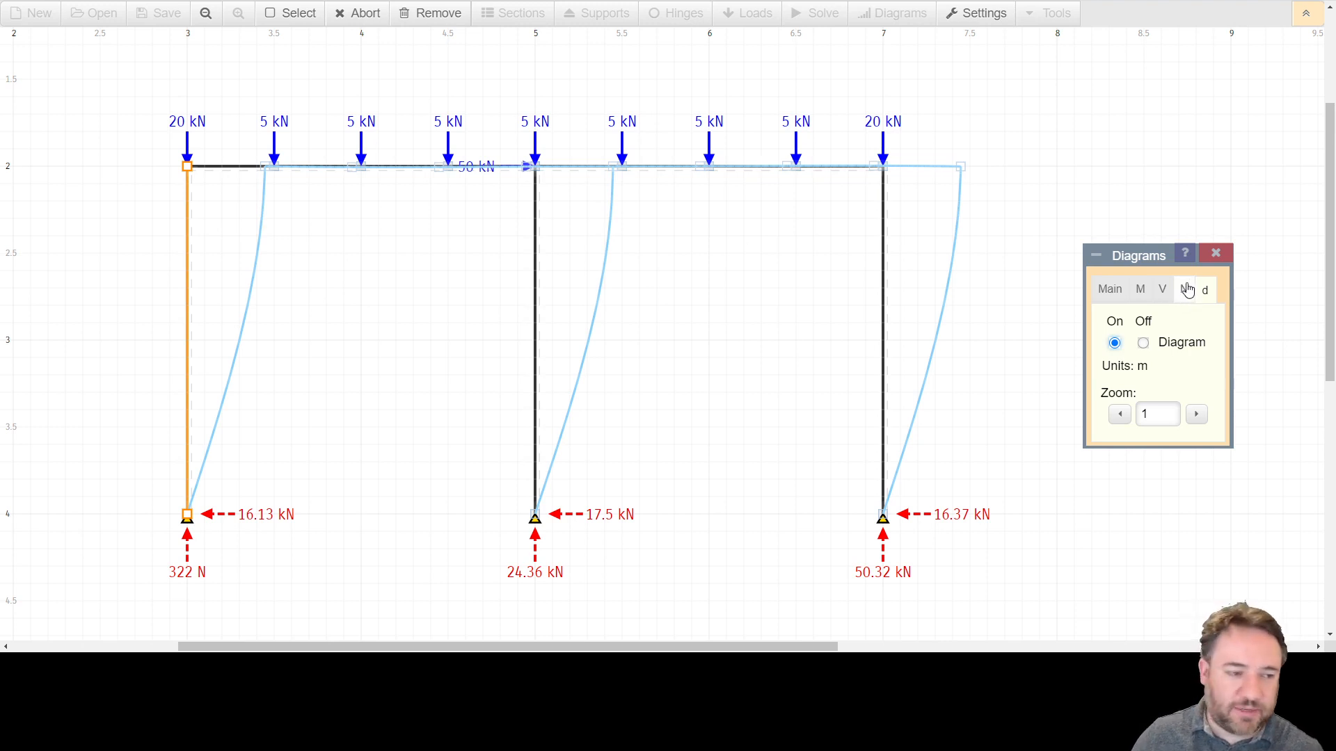
click(1159, 293)
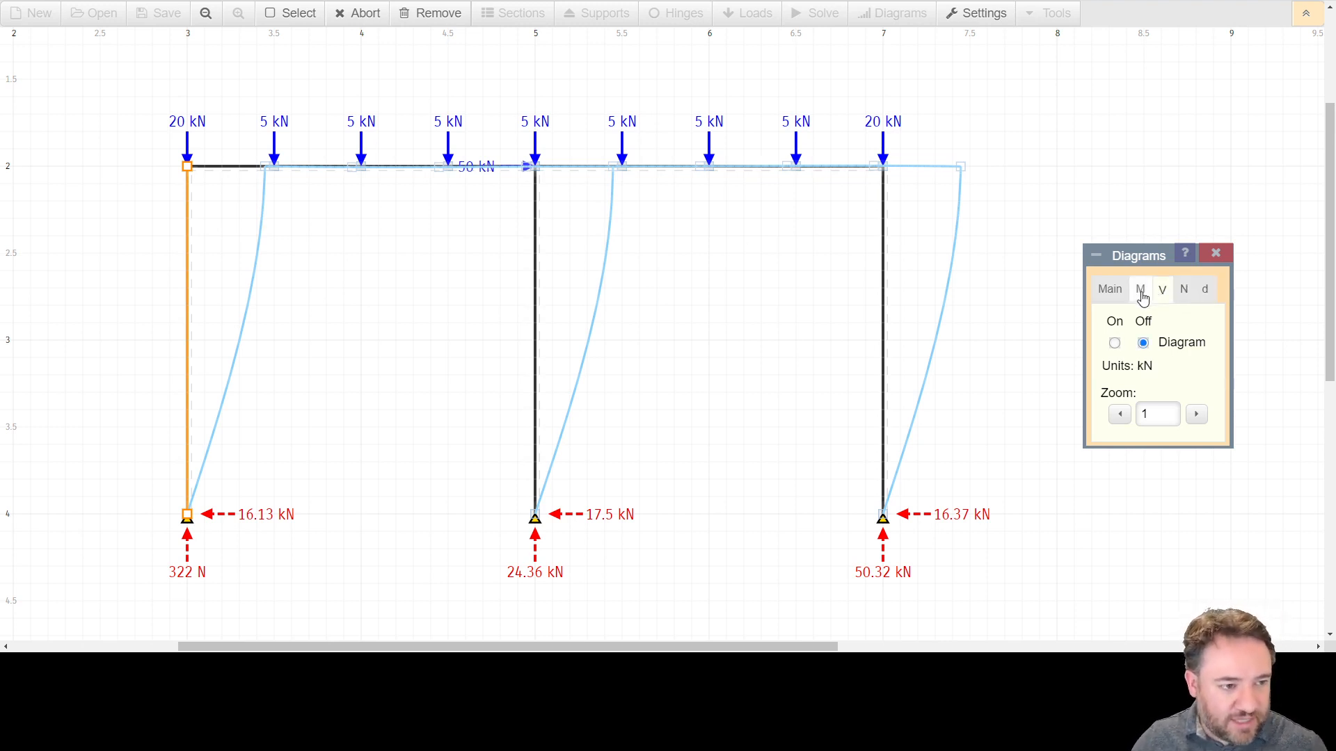
click(1141, 293)
click(1112, 293)
click(1149, 295)
click(1182, 293)
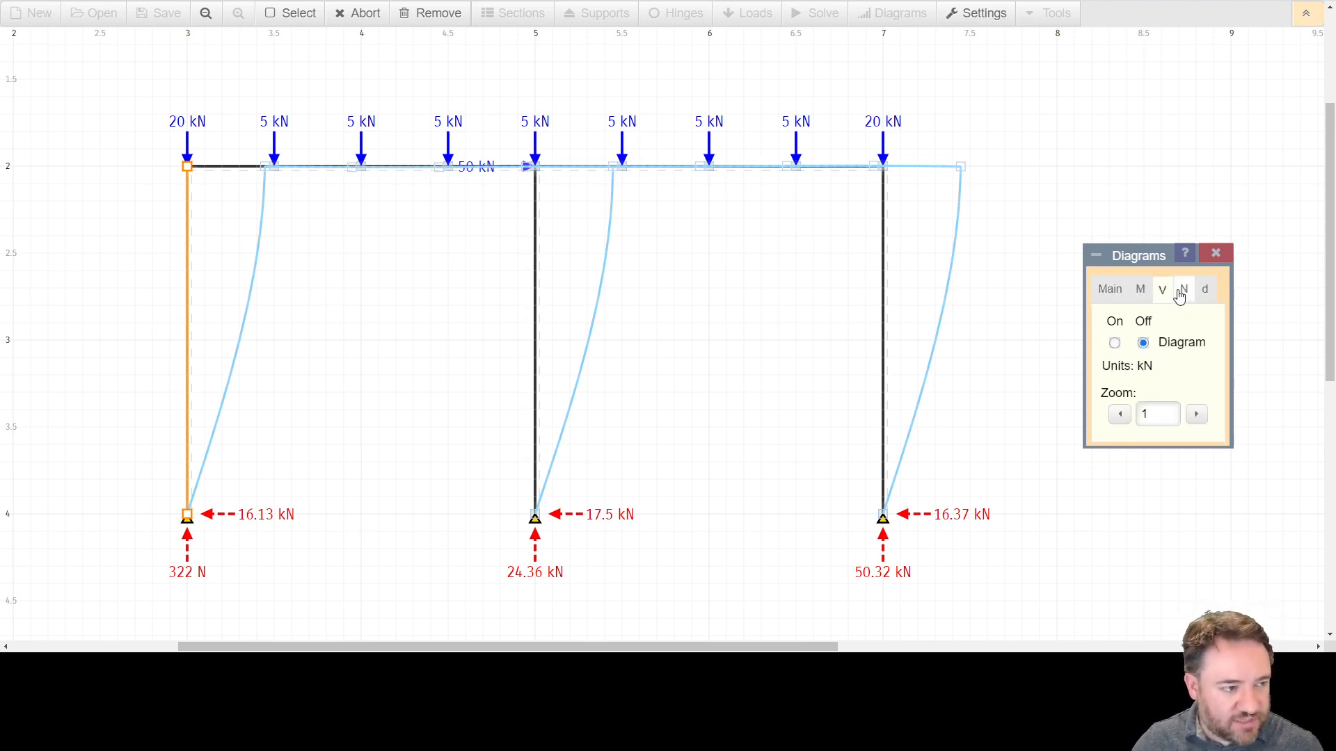
click(1204, 294)
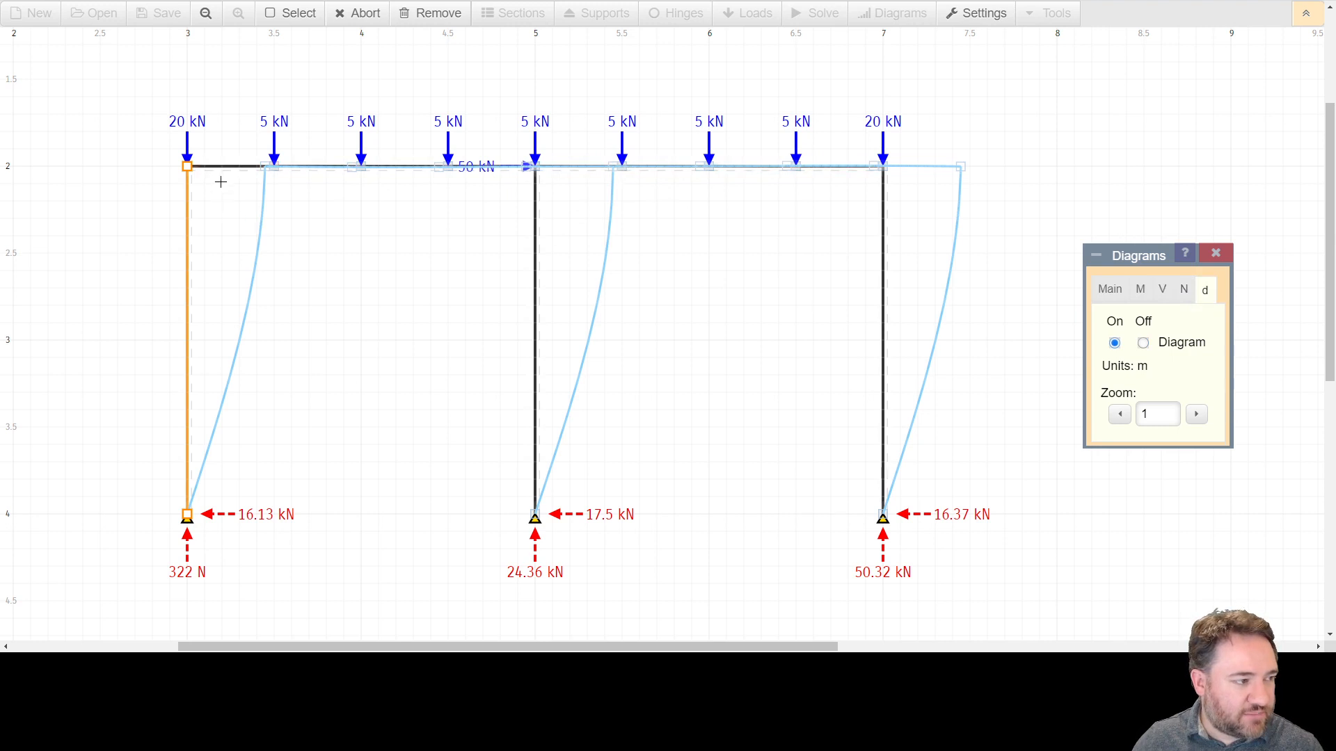
Inspect displacement values along the deflected top beam and close the diagrams panel.
mouse_move(317, 174)
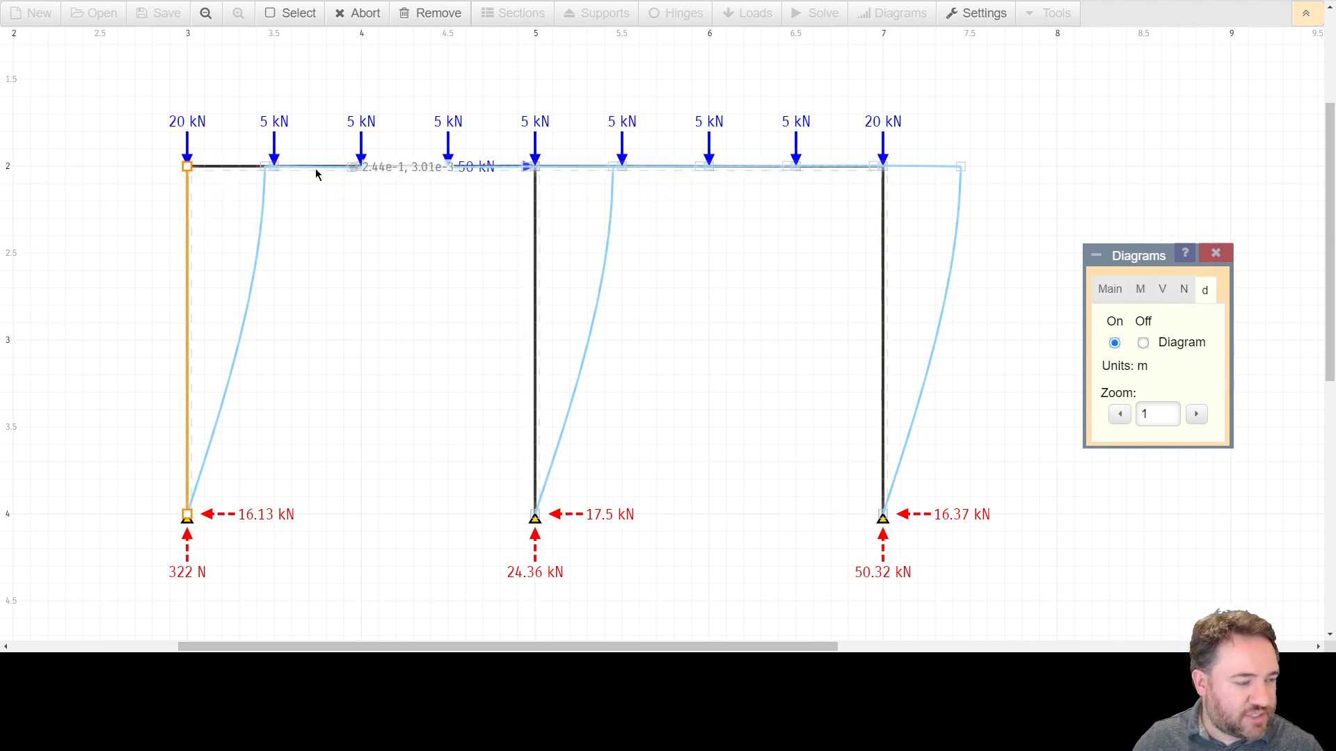
mouse_move(902, 166)
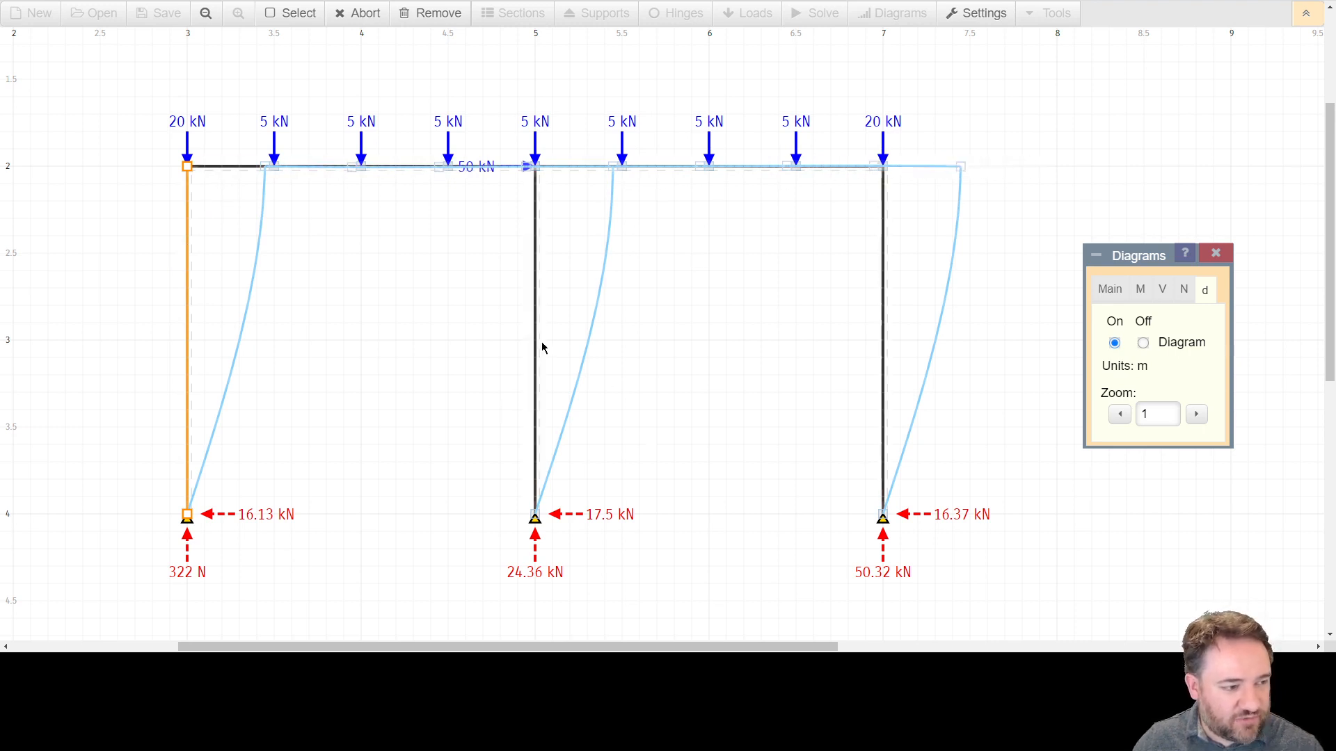
click(1216, 253)
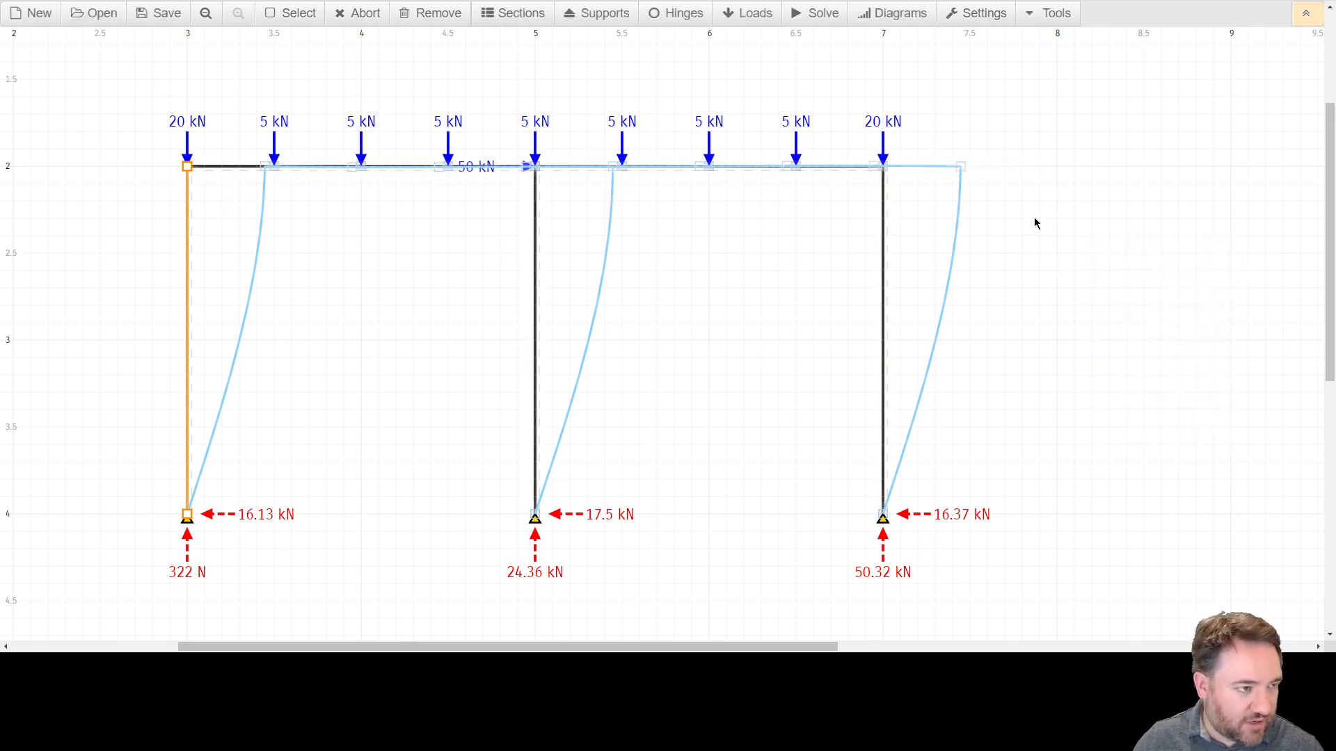
Edit section 1 to an area of 408.8 cm² and I of 29000 cm⁴, save the entry and close the dialog.
click(508, 17)
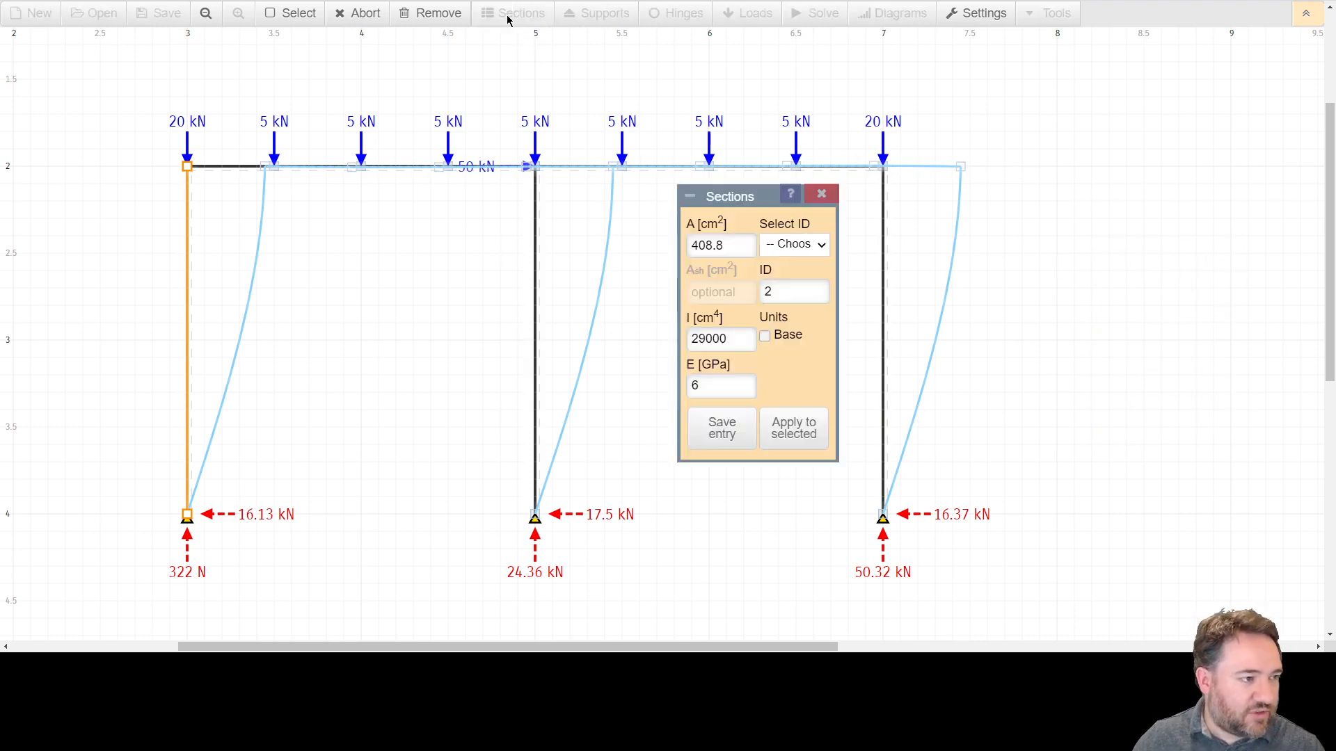
click(811, 277)
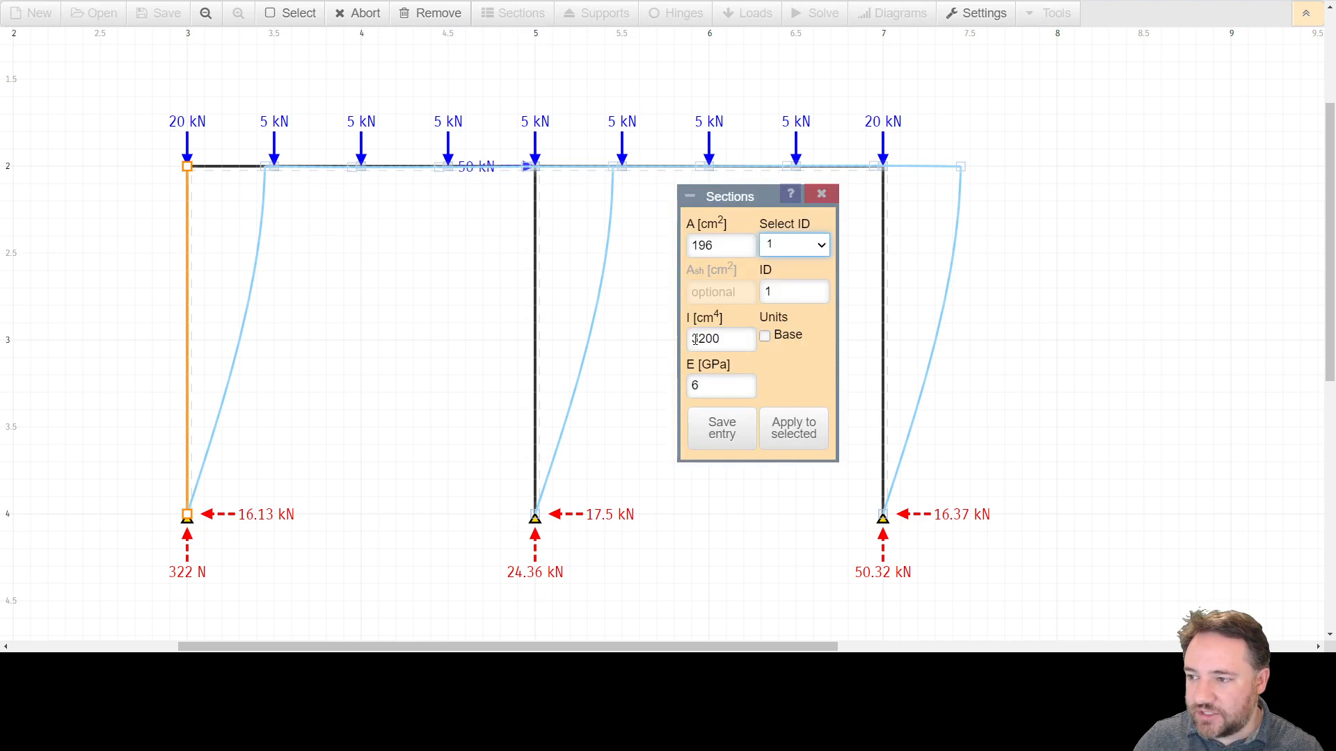
drag(691, 339, 700, 339)
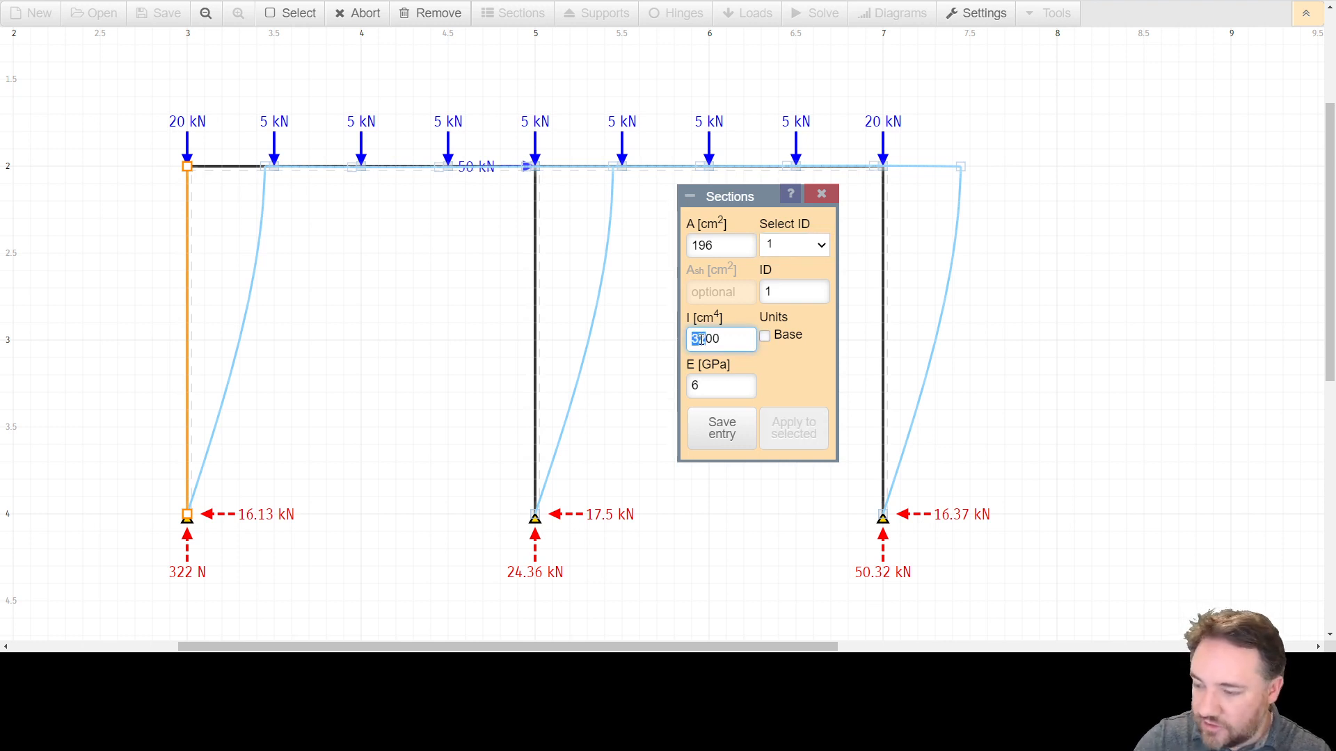
text(200)
double_click(733, 241)
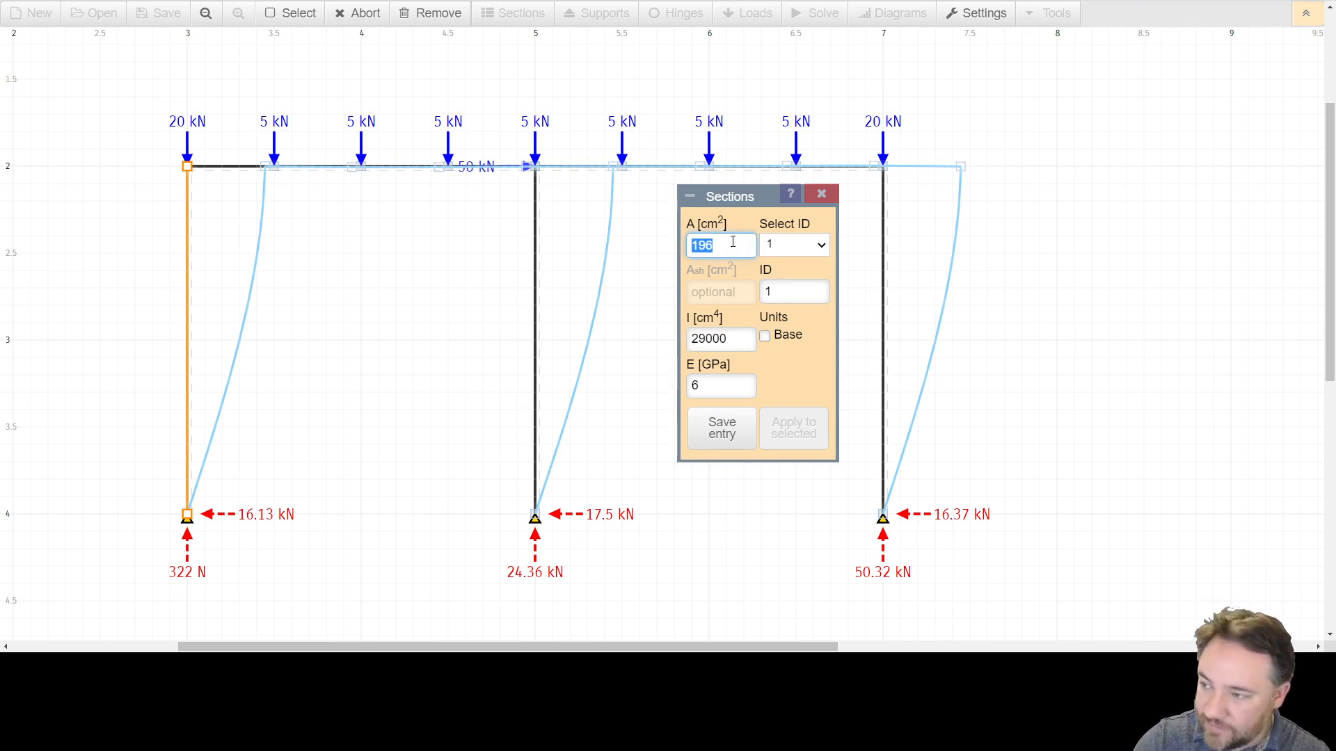
text(408)
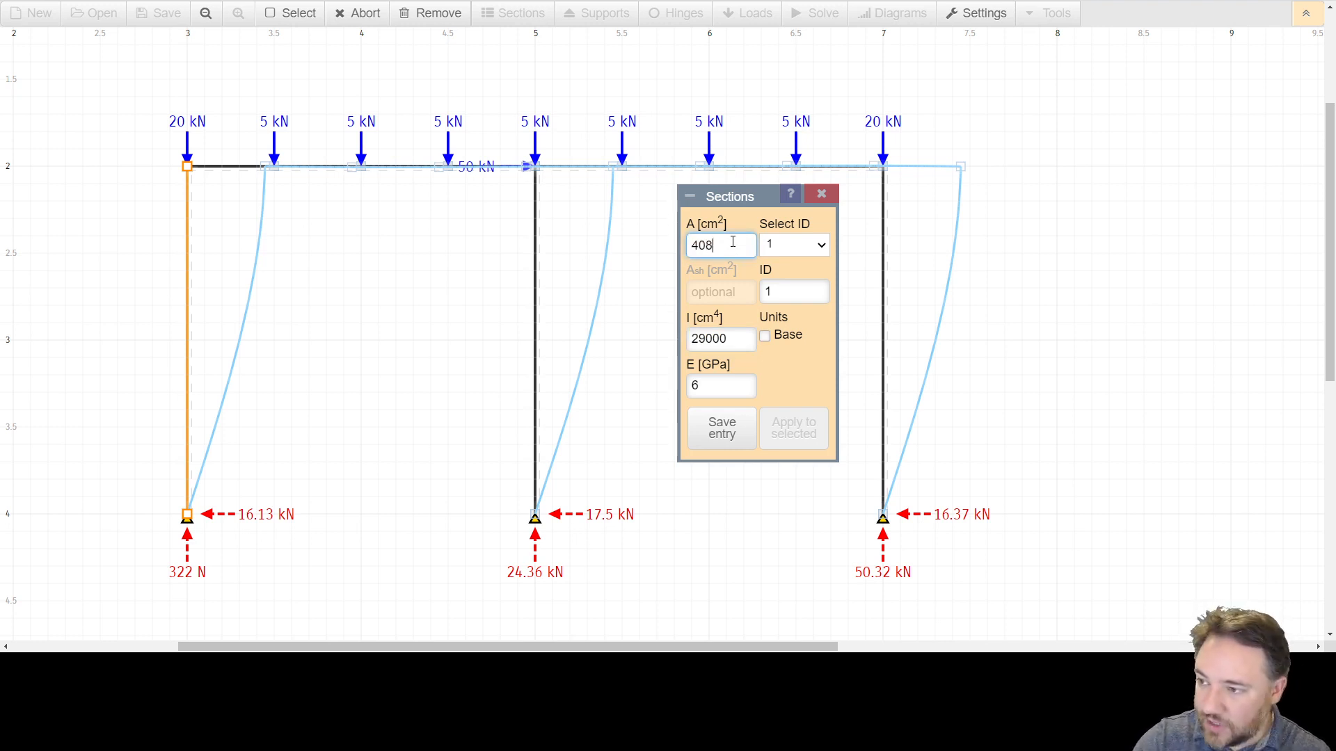
text(.8)
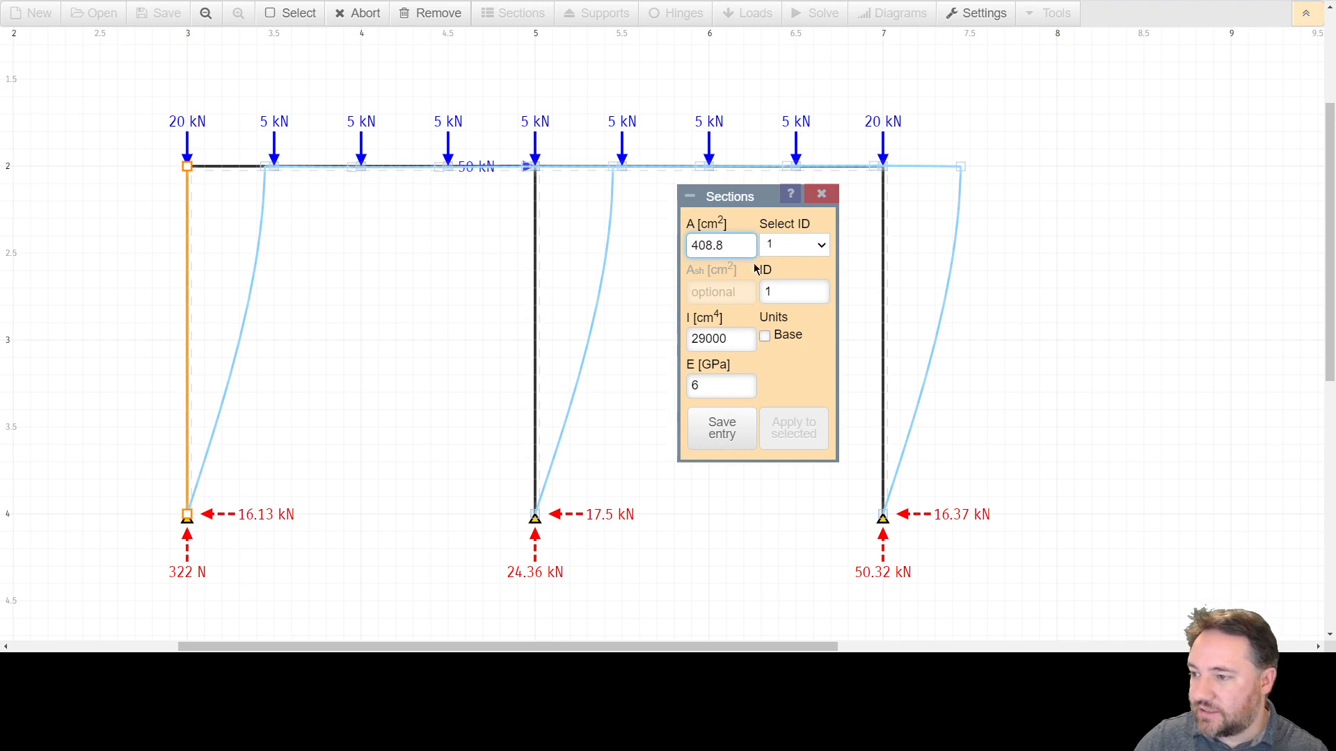
click(709, 435)
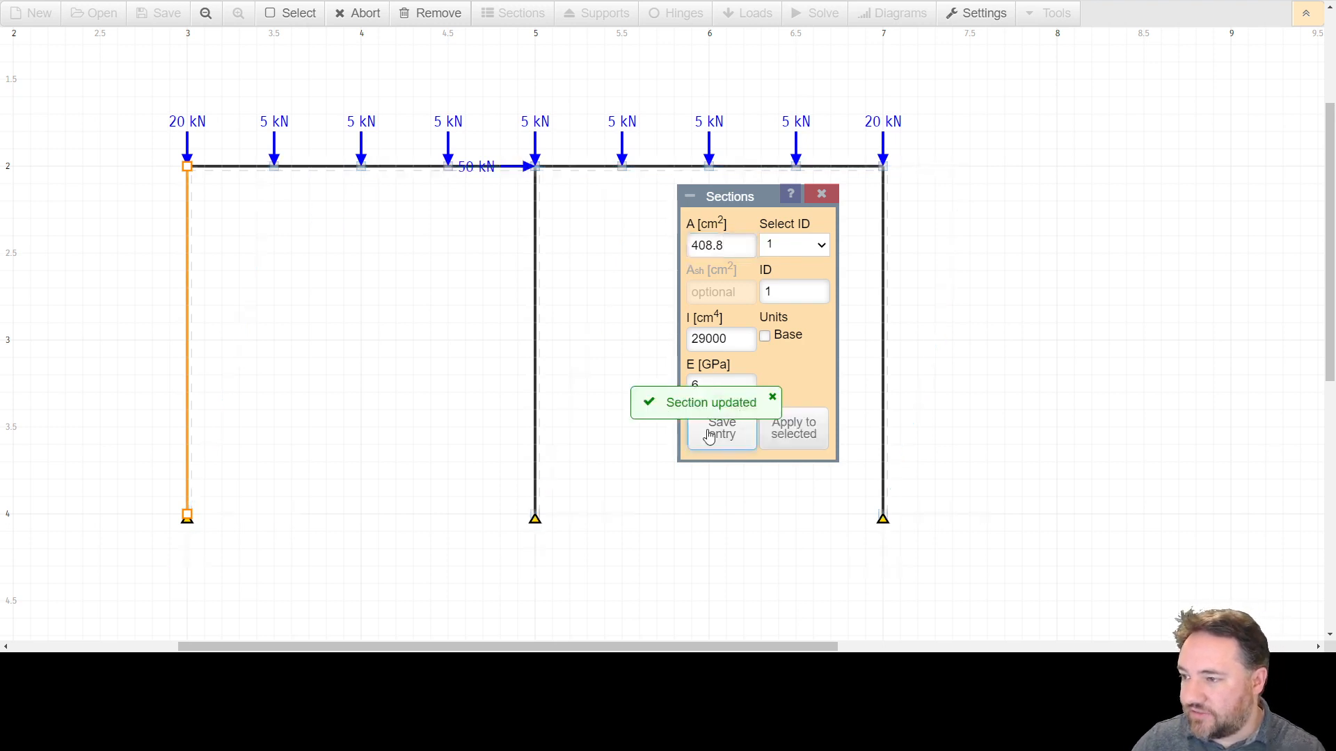
click(822, 194)
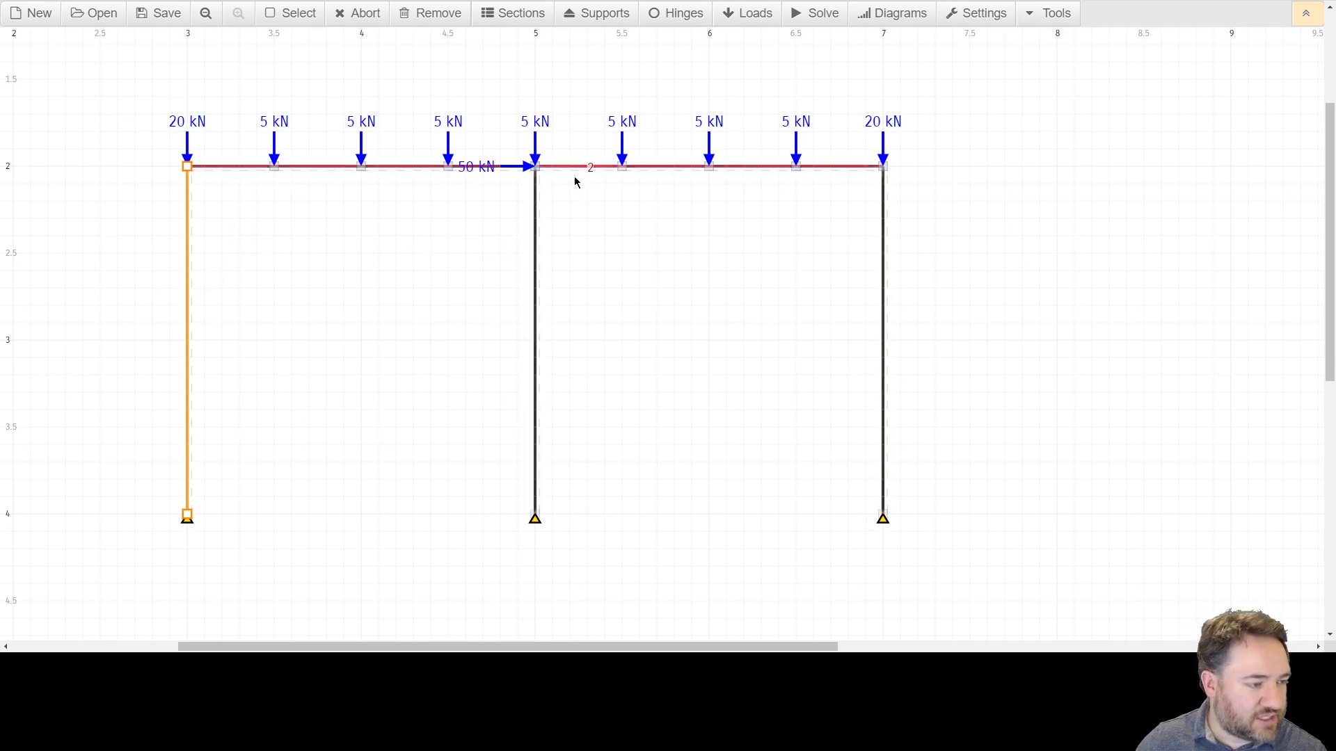
Solve the revised frame and show the bending moment diagram alongside the deflected shape.
click(814, 21)
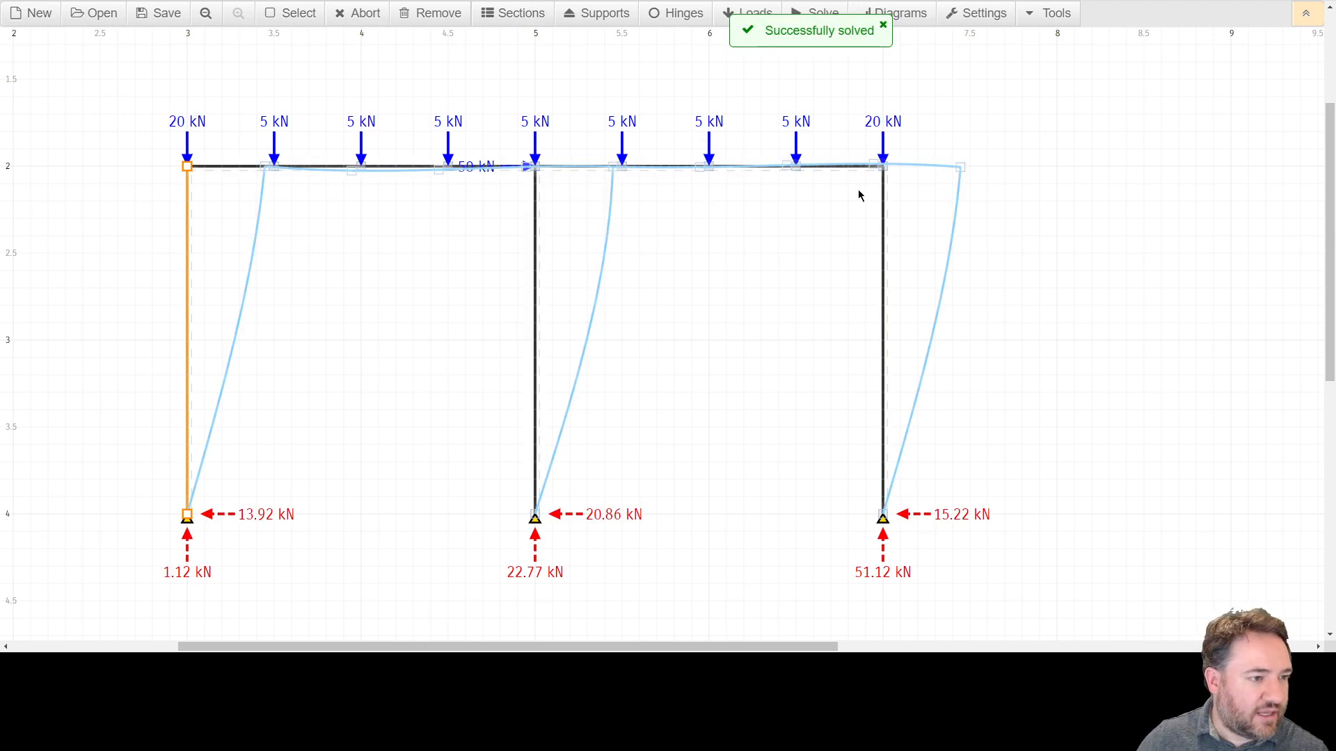
mouse_move(958, 168)
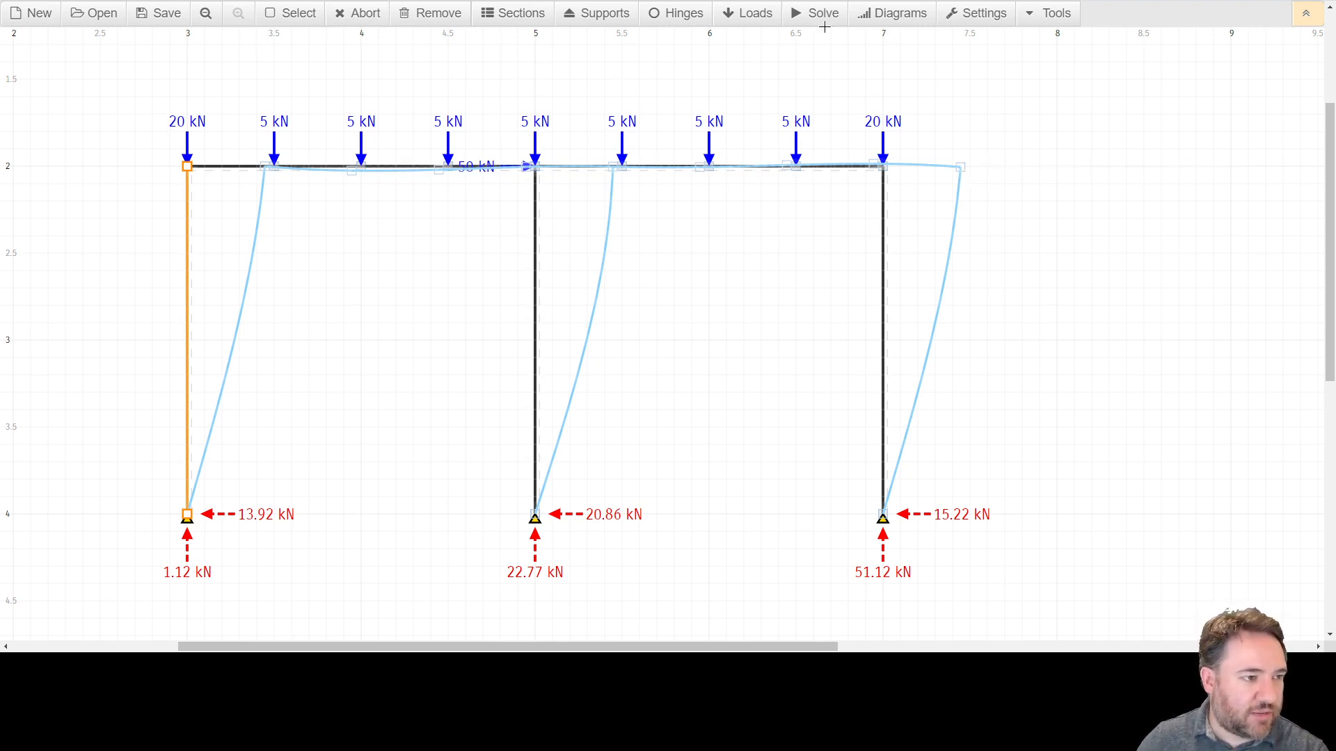
click(873, 19)
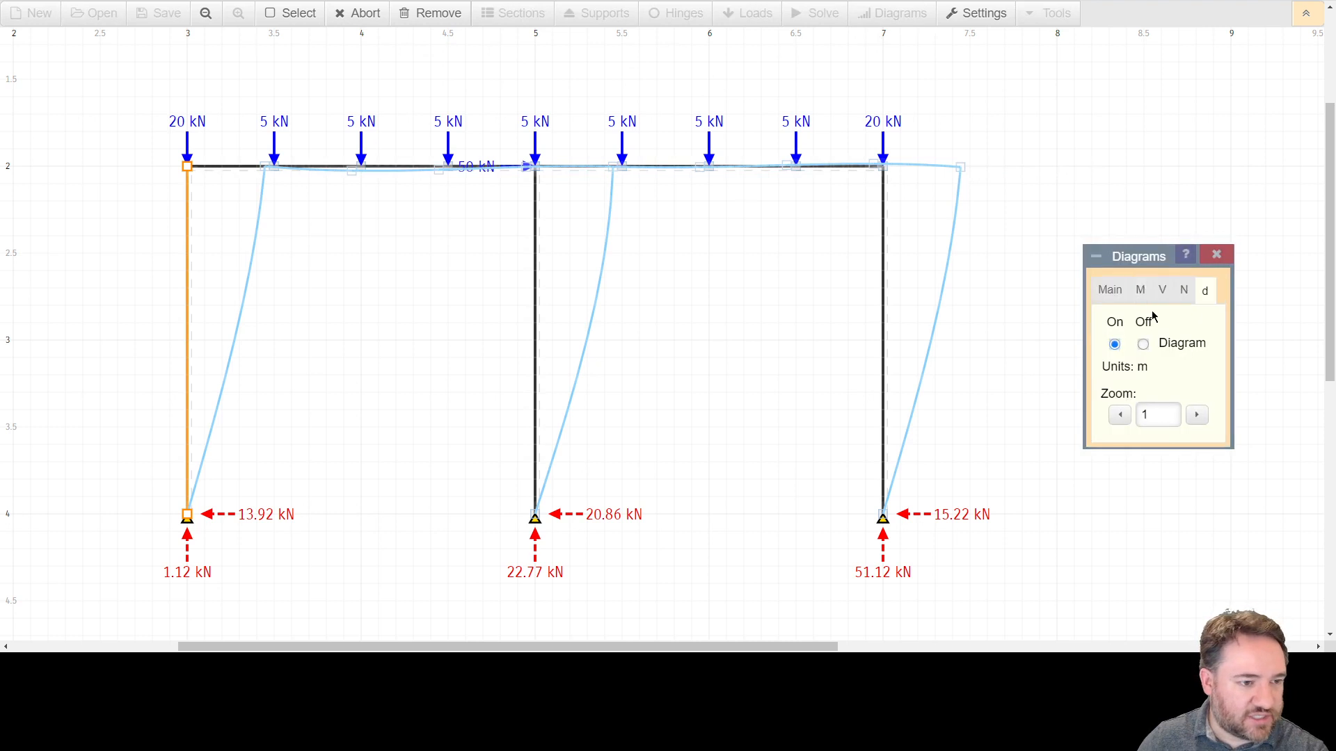
click(1141, 290)
click(1114, 345)
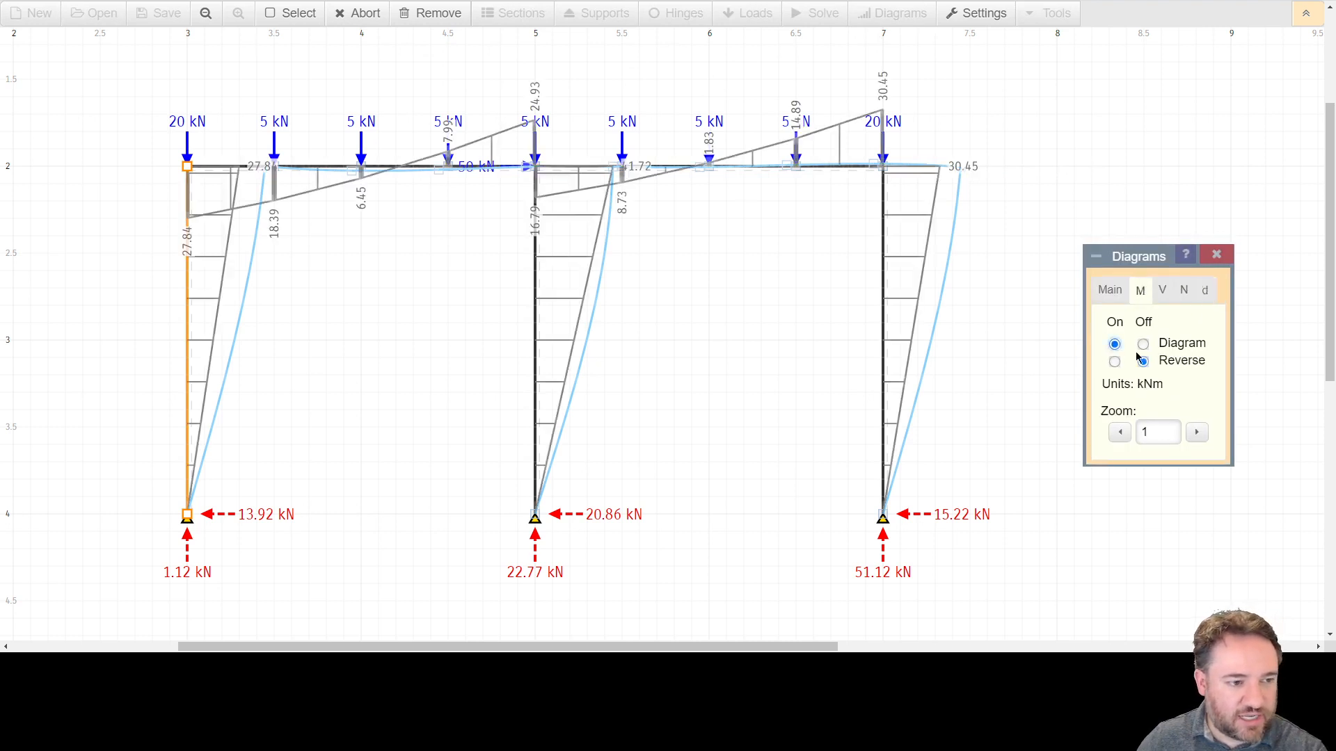